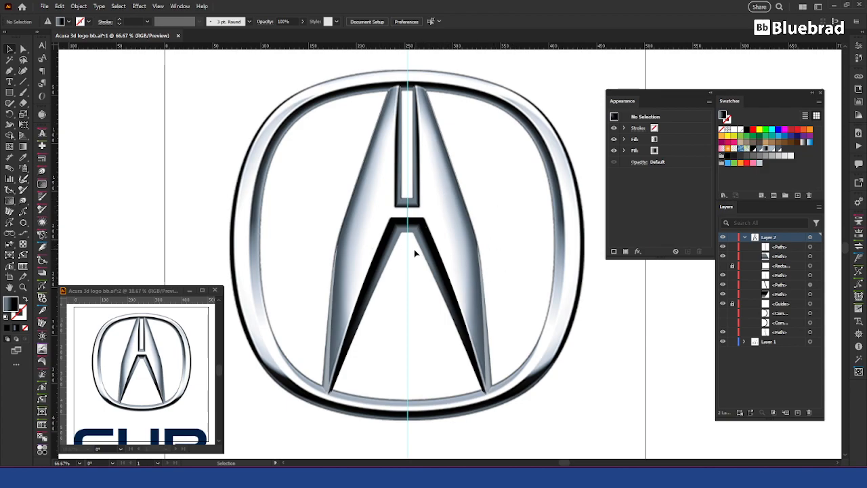
pyautogui.scroll(1, 425, 228)
pyautogui.scroll(4, 425, 229)
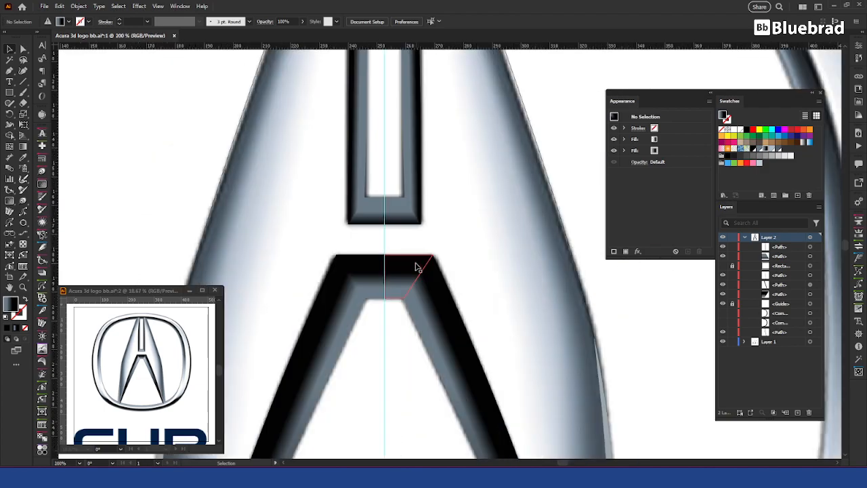
pyautogui.scroll(-2, 433, 194)
pyautogui.scroll(-1, 433, 195)
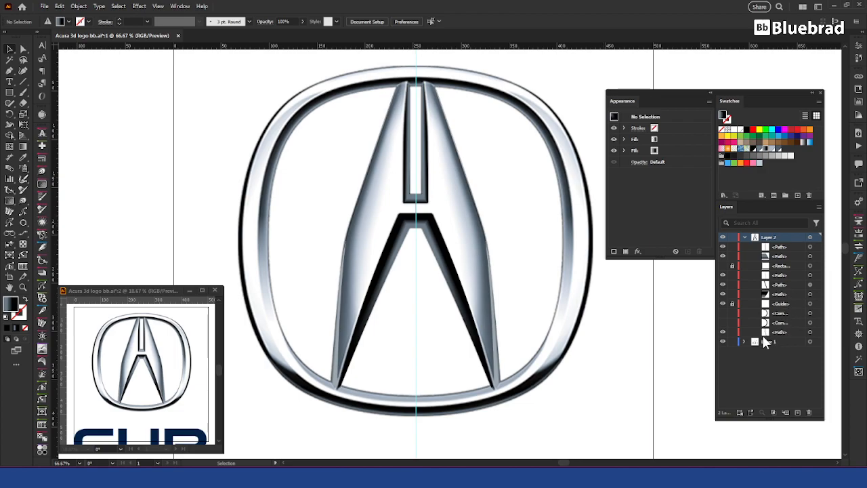
# Move the guide from Layer 2 into Layer 1 and lock Layer 1 with the linked image.
pyautogui.moveTo(776, 305); pyautogui.dragTo(775, 340)
pyautogui.click(745, 332)
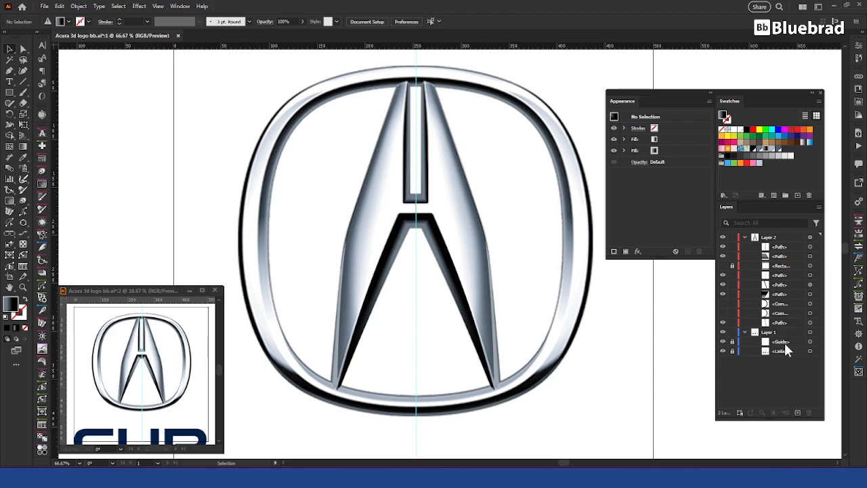
pyautogui.click(732, 352)
pyautogui.click(731, 332)
pyautogui.click(748, 333)
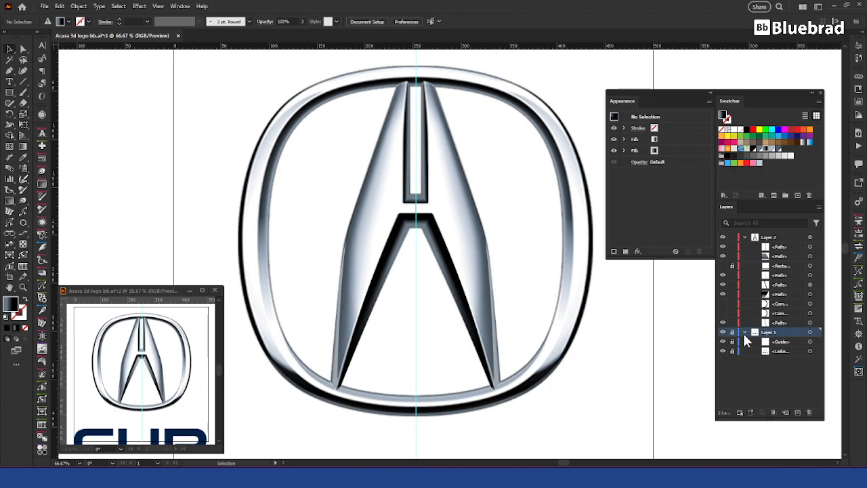
pyautogui.click(744, 333)
# Compare the vector artwork with the reference by hiding and showing Layer 1, and briefly show the ring's compound path.
pyautogui.moveTo(153, 288); pyautogui.dragTo(159, 287)
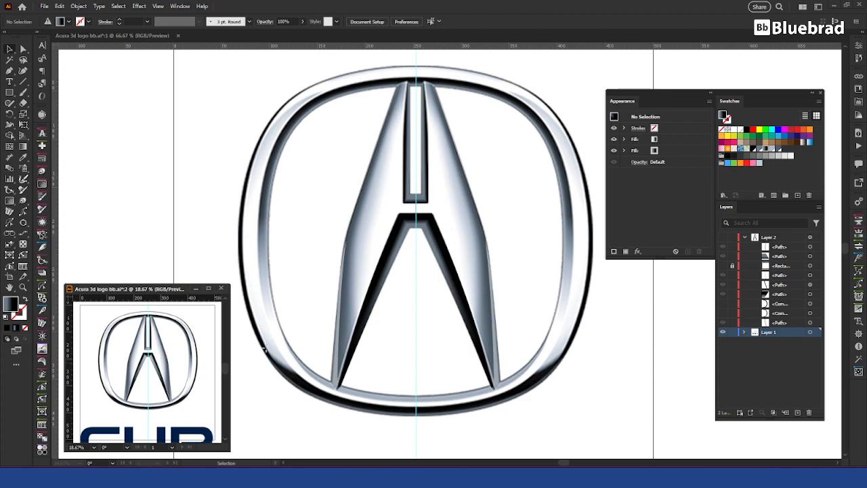
pyautogui.click(265, 349)
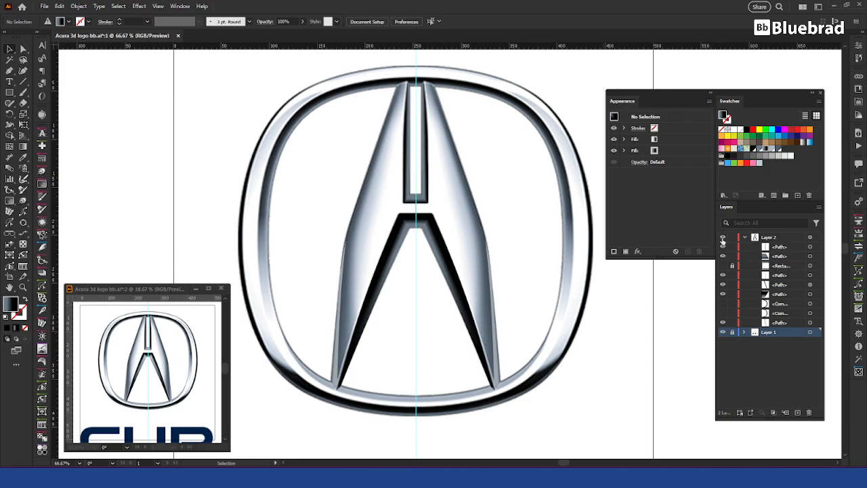
pyautogui.click(723, 332)
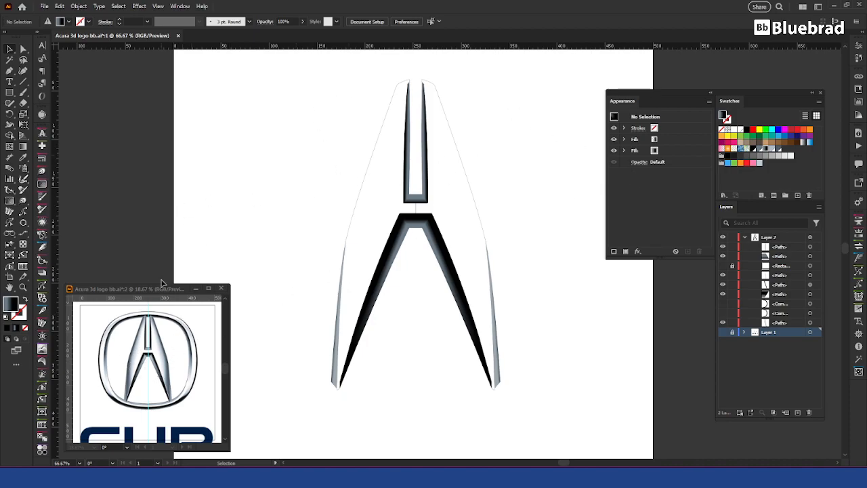
pyautogui.click(723, 332)
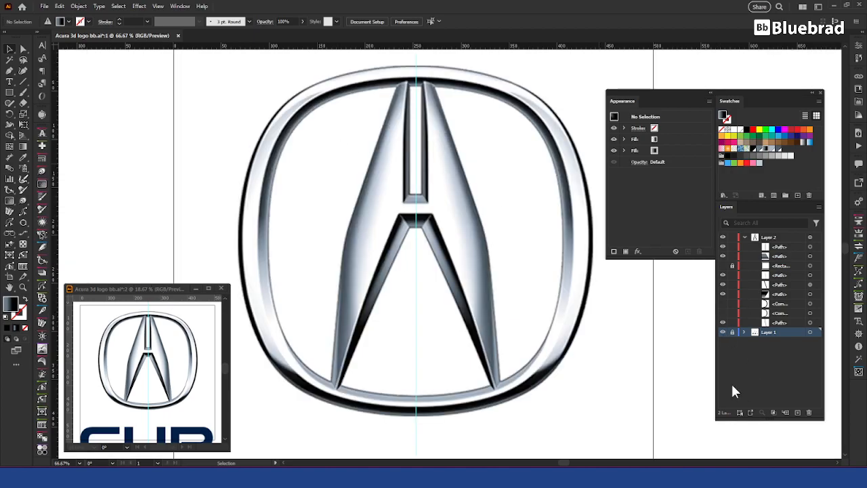
pyautogui.click(724, 304)
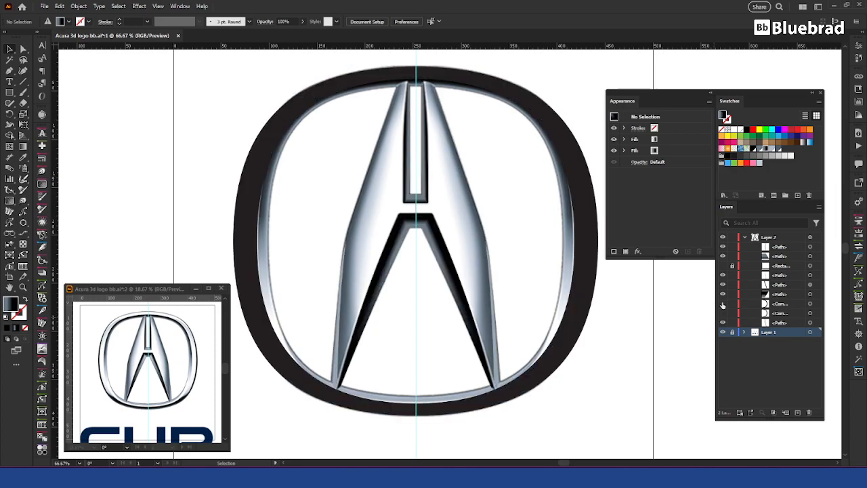
pyautogui.click(723, 305)
# Unlock the rectangle in Layer 2, target the whole layer and confirm its Transform effect with Reflect X and 1 copy.
pyautogui.click(811, 238)
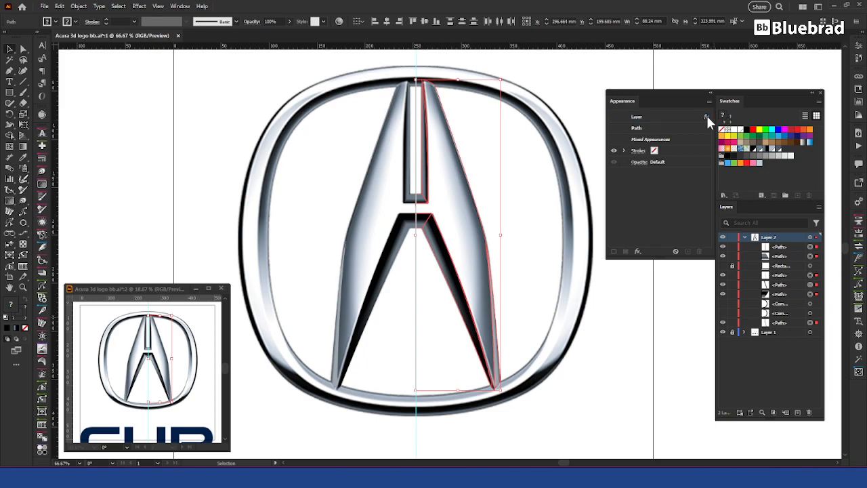
pyautogui.click(654, 139)
pyautogui.click(672, 121)
pyautogui.click(796, 372)
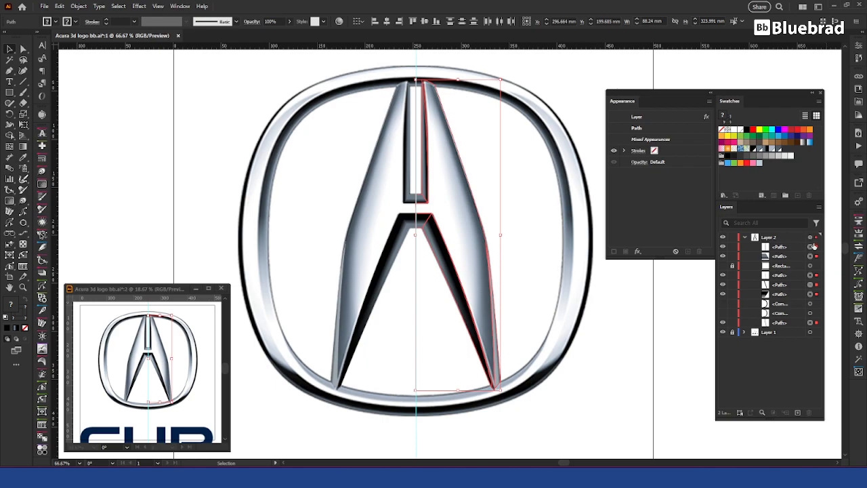
pyautogui.click(812, 245)
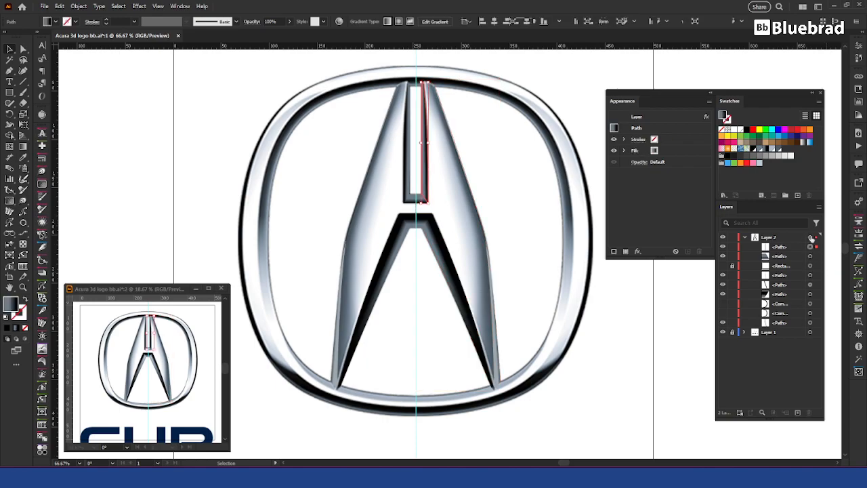
pyautogui.click(811, 236)
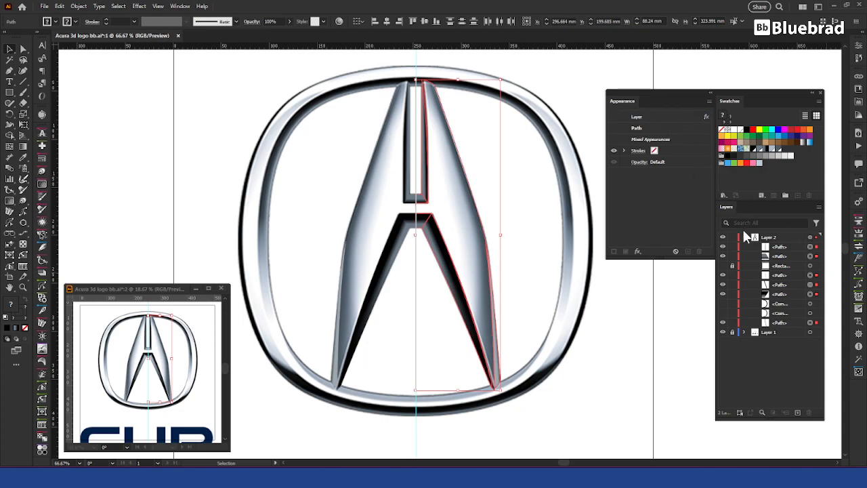
pyautogui.click(679, 119)
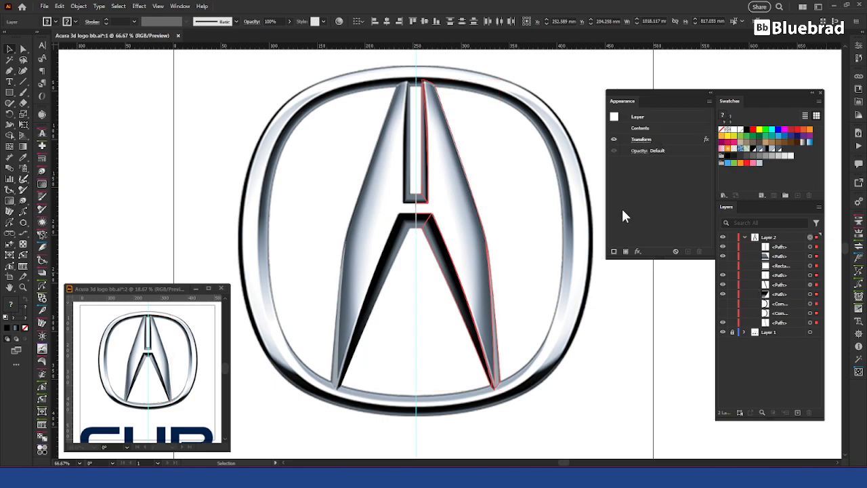
pyautogui.click(641, 139)
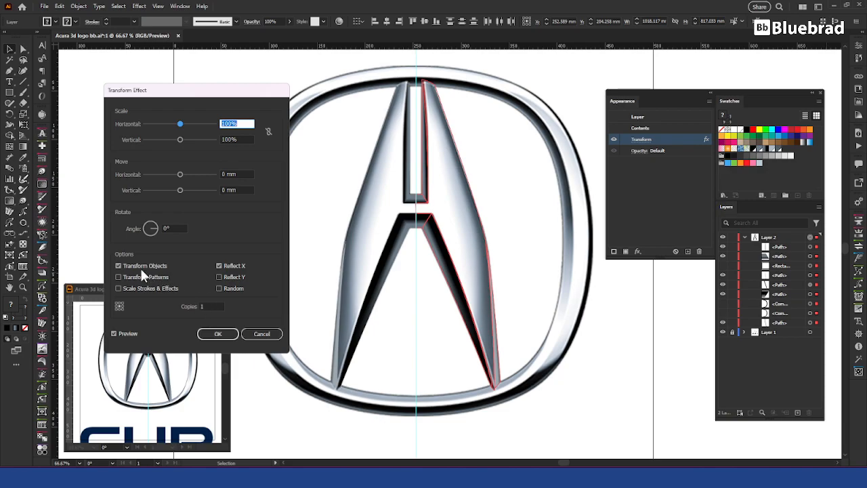
pyautogui.click(218, 333)
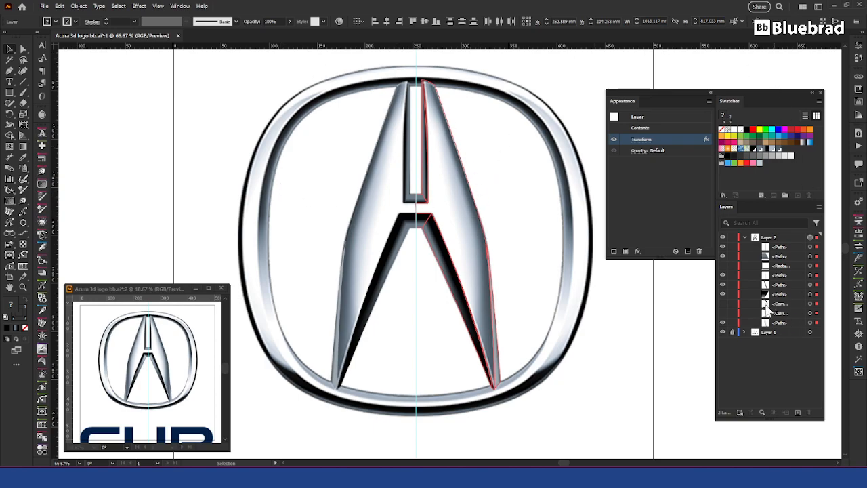
# Move the unfilled rectangle to the bottom of Layer 2, then hide and lock it.
pyautogui.moveTo(788, 266); pyautogui.dragTo(786, 325)
pyautogui.click(817, 331)
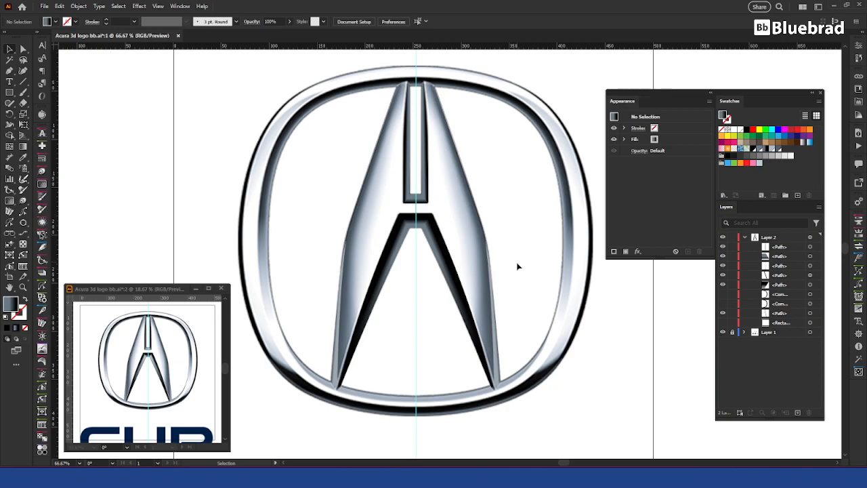
pyautogui.hotkey('ctrl', '0')
pyautogui.hotkey('ctrl', '-')
pyautogui.hotkey('ctrl', '-')
pyautogui.hotkey('ctrl', '-')
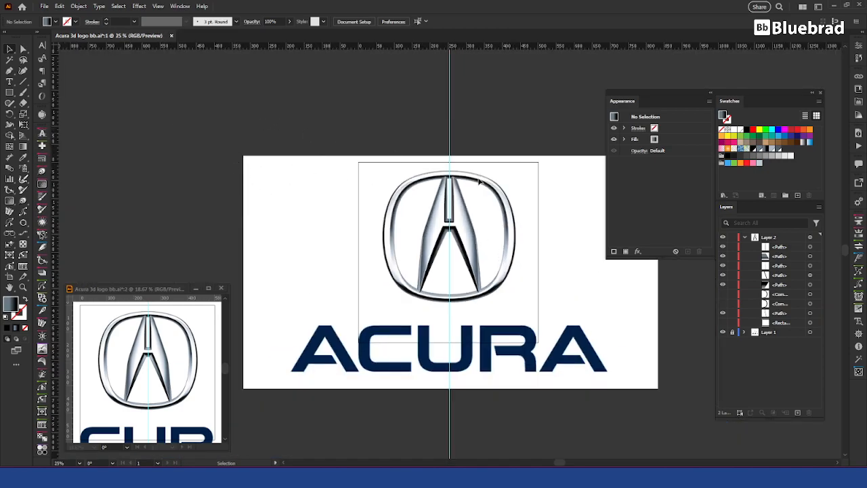
pyautogui.click(811, 323)
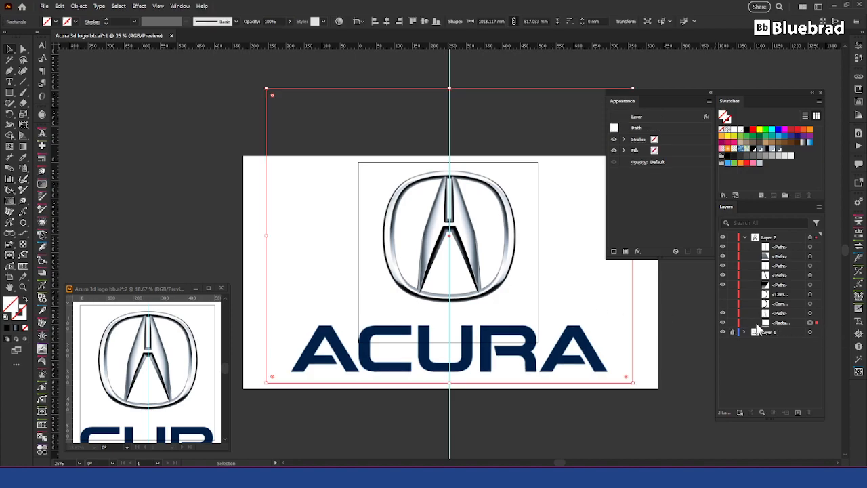
pyautogui.click(722, 323)
pyautogui.click(732, 323)
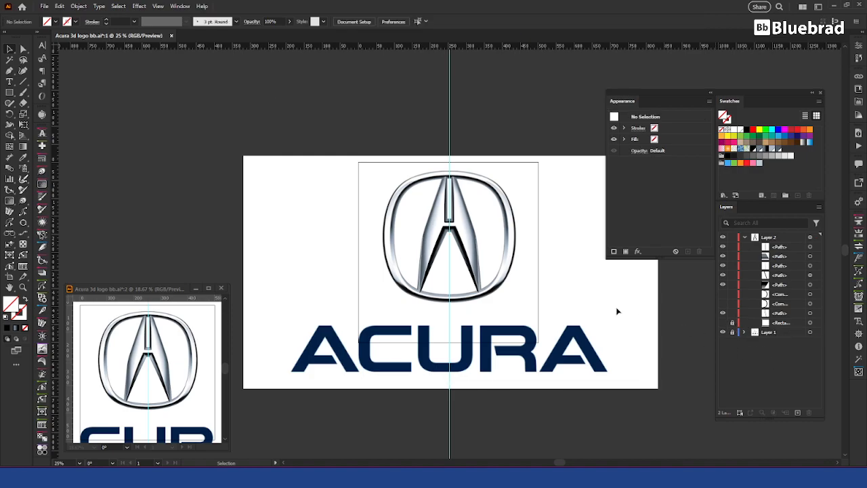
# Hide Layer 1, which holds the reference image of the logo.
pyautogui.scroll(4, 487, 211)
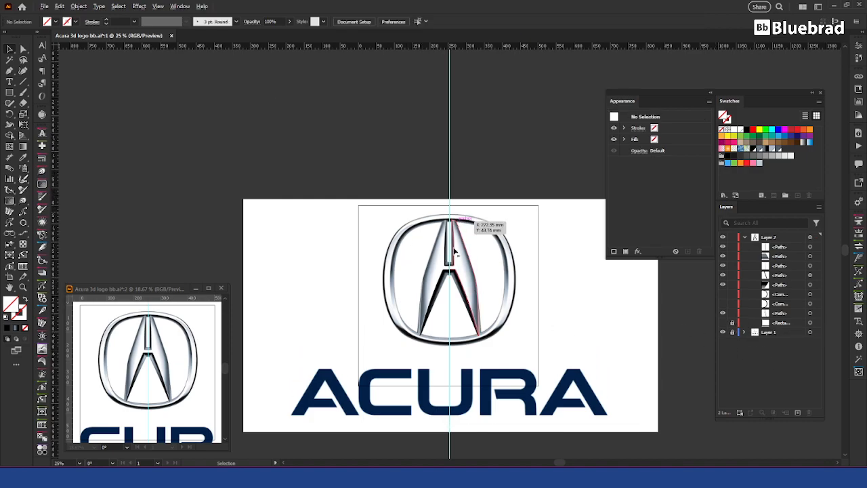
pyautogui.scroll(2, 456, 239)
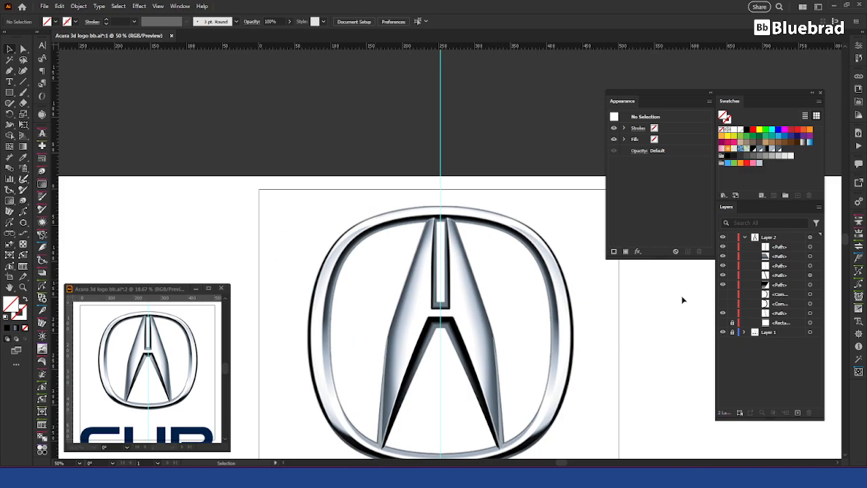
pyautogui.scroll(-3, 451, 325)
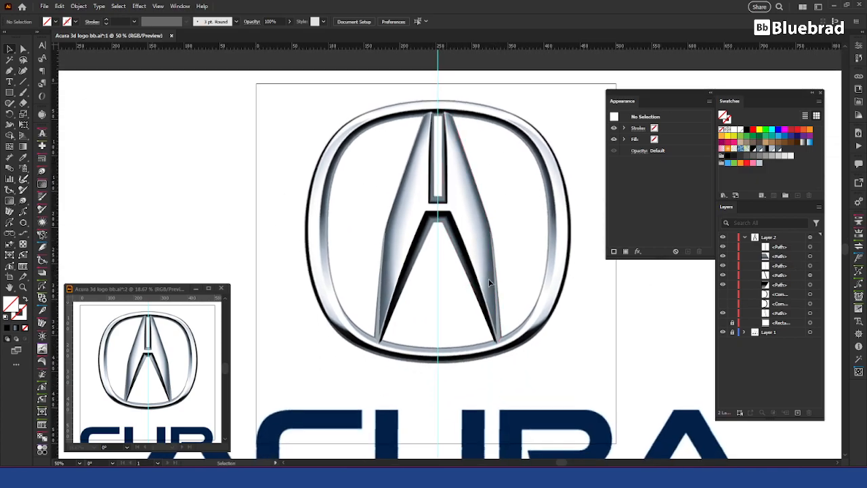
pyautogui.scroll(1, 488, 283)
pyautogui.scroll(3, 494, 291)
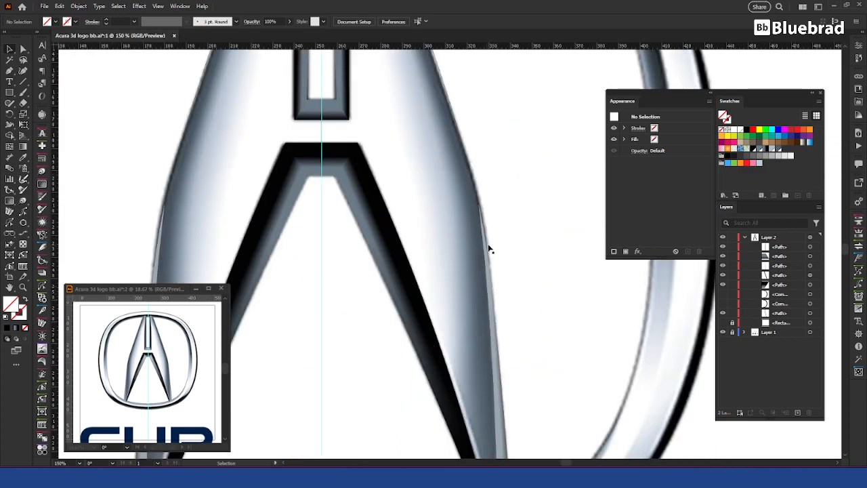
pyautogui.moveTo(338, 300); pyautogui.dragTo(474, 248)
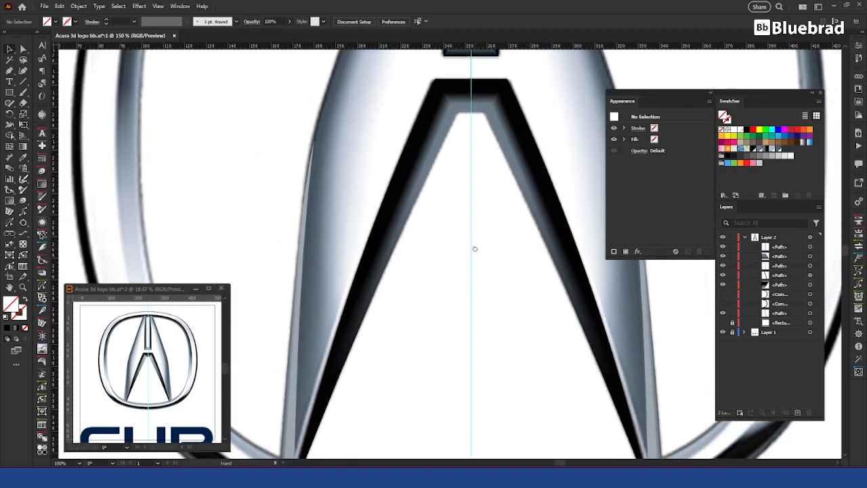
pyautogui.click(723, 332)
pyautogui.click(723, 333)
pyautogui.click(723, 332)
# Select the half crossbar piece above the legs and examine its gradient fill's angle and colour stops.
pyautogui.moveTo(479, 180); pyautogui.dragTo(454, 270)
pyautogui.press('a')
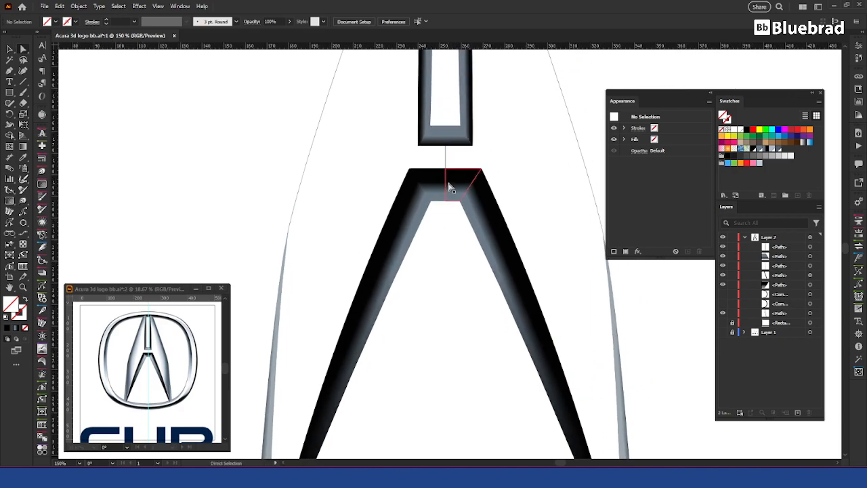
pyautogui.click(460, 183)
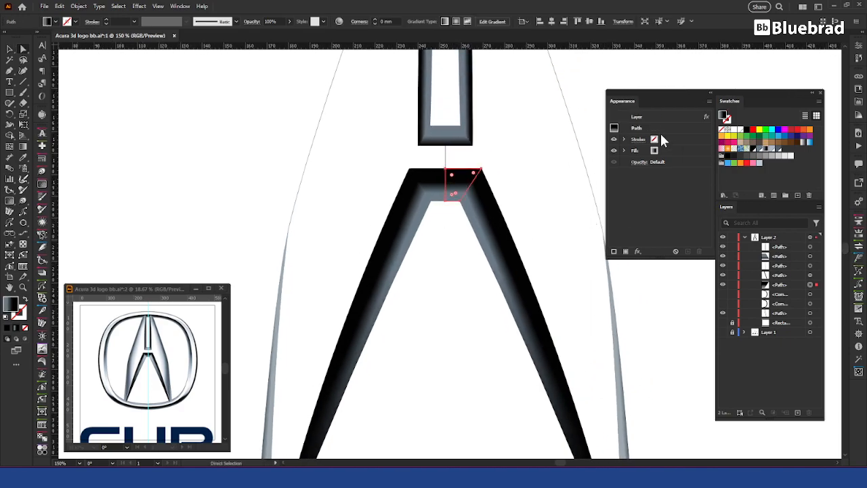
pyautogui.click(671, 149)
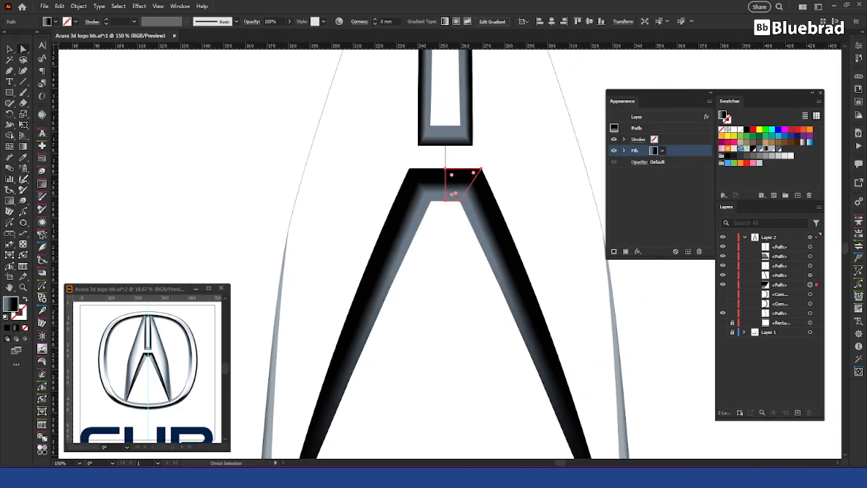
pyautogui.moveTo(851, 247); pyautogui.dragTo(625, 259)
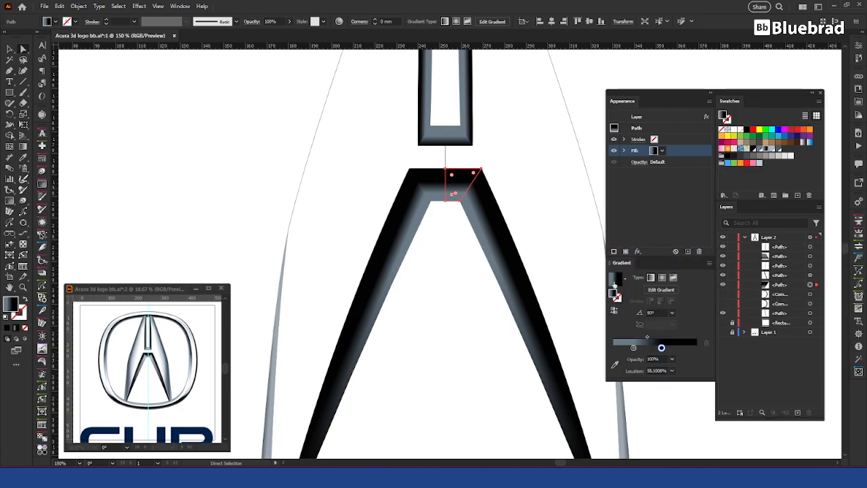
pyautogui.click(656, 312)
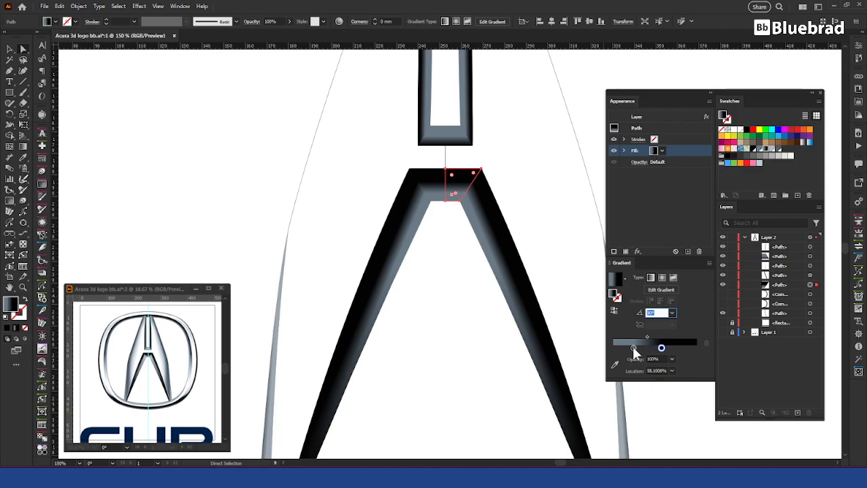
pyautogui.click(633, 347)
pyautogui.click(662, 346)
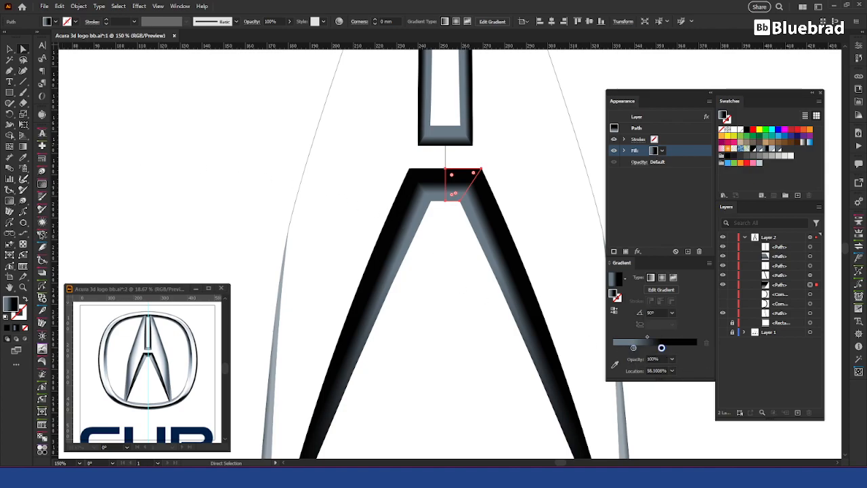
pyautogui.moveTo(694, 87); pyautogui.dragTo(744, 31)
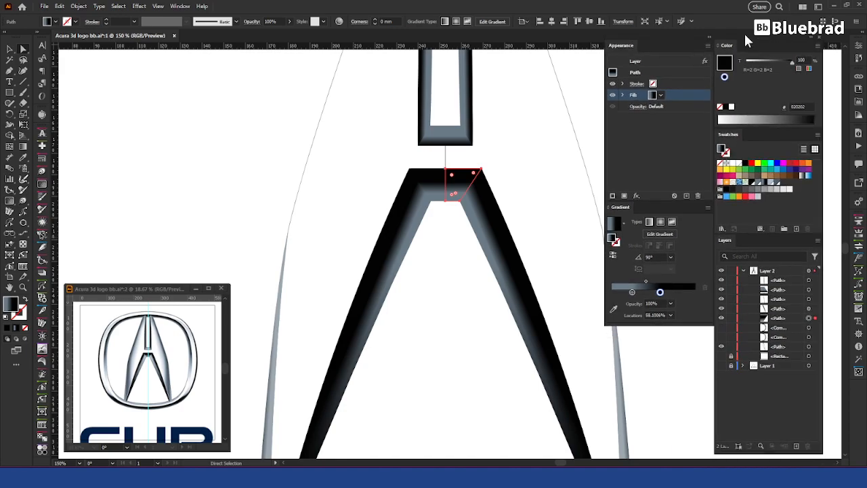
# Examine the gradient fills of the inner right leg and the base piece of the centre slot.
pyautogui.click(480, 198)
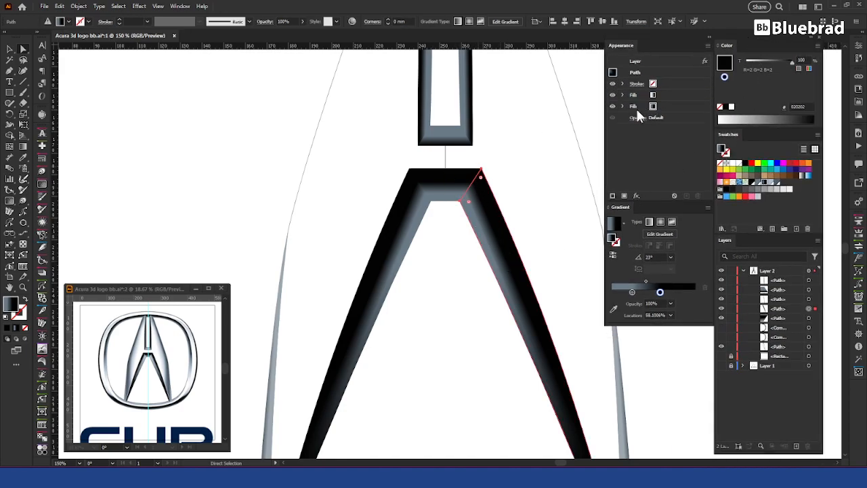
pyautogui.click(449, 343)
pyautogui.moveTo(461, 212); pyautogui.dragTo(399, 405)
pyautogui.click(393, 331)
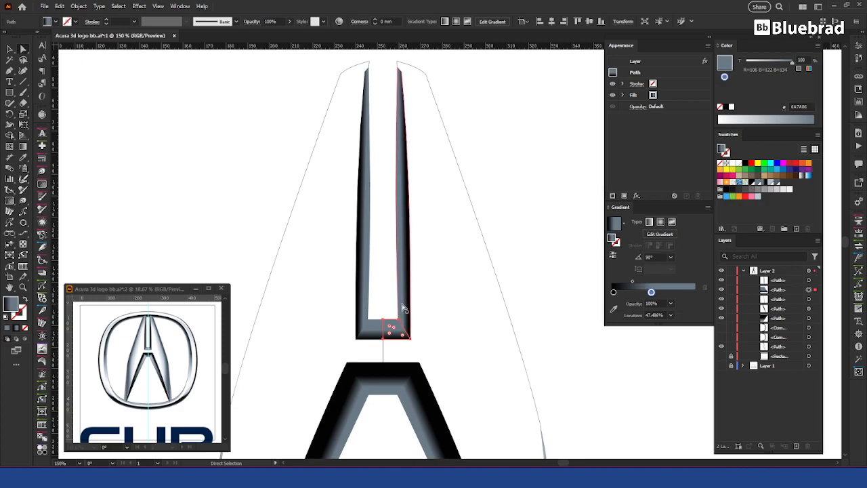
pyautogui.click(419, 399)
pyautogui.moveTo(423, 372); pyautogui.dragTo(412, 155)
pyautogui.moveTo(481, 371); pyautogui.dragTo(470, 281)
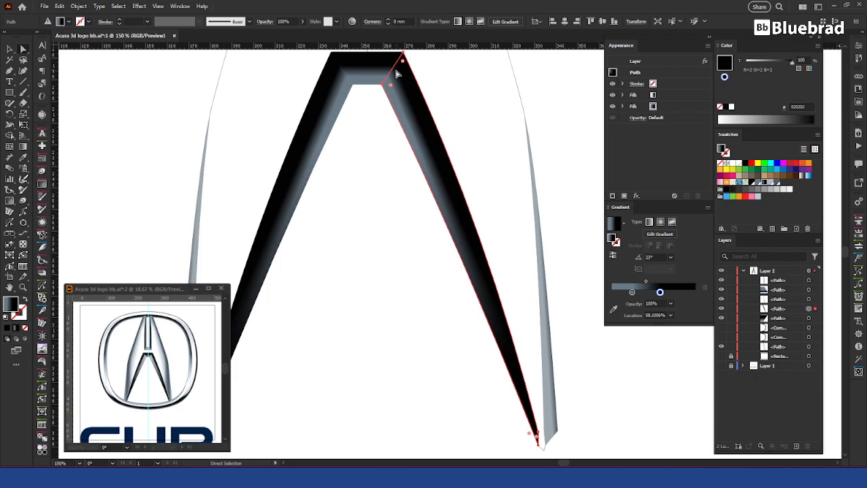
# Examine the colour stops of the lower gradient fill on the inner right leg.
pyautogui.click(676, 103)
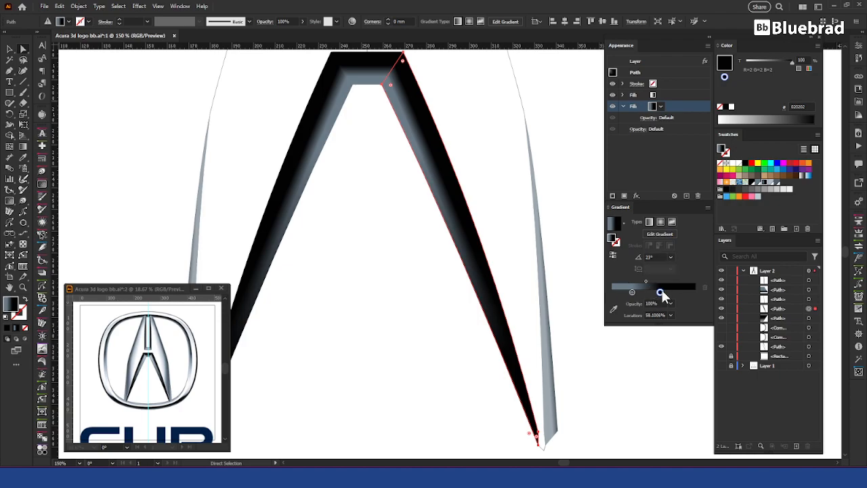
pyautogui.click(633, 293)
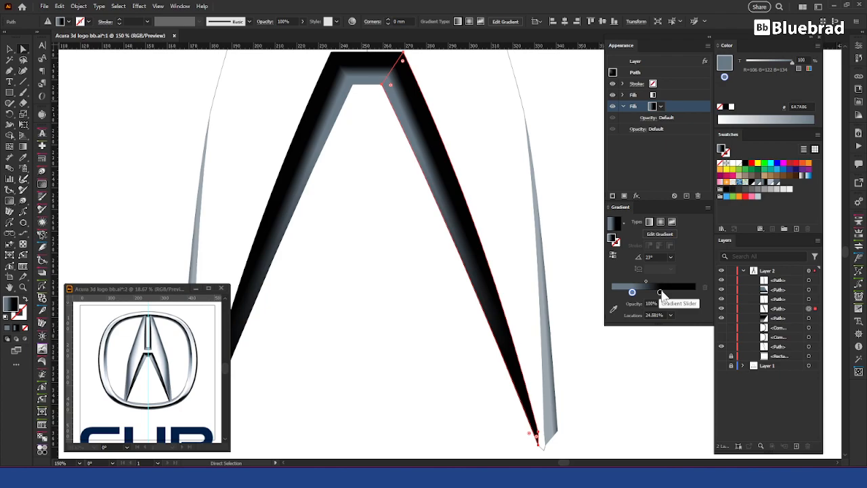
pyautogui.click(661, 293)
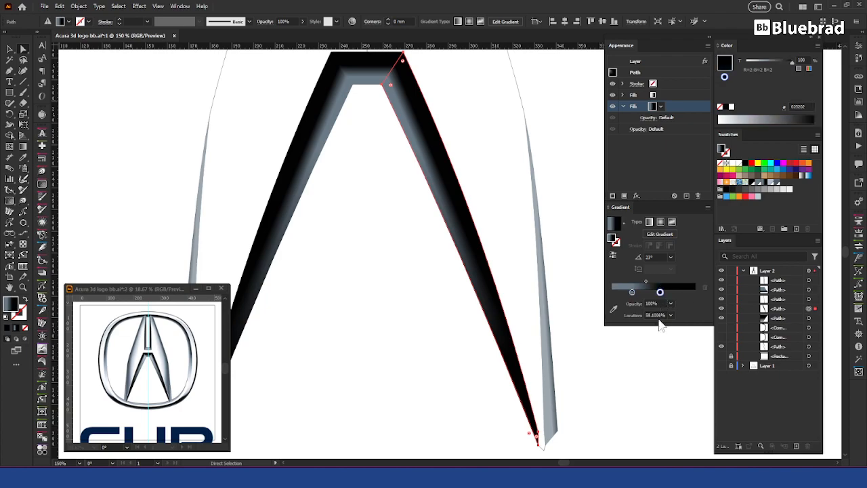
# Examine the upper gradient fill of the inner right leg, checking both colour stops and the gradient angle.
pyautogui.click(664, 95)
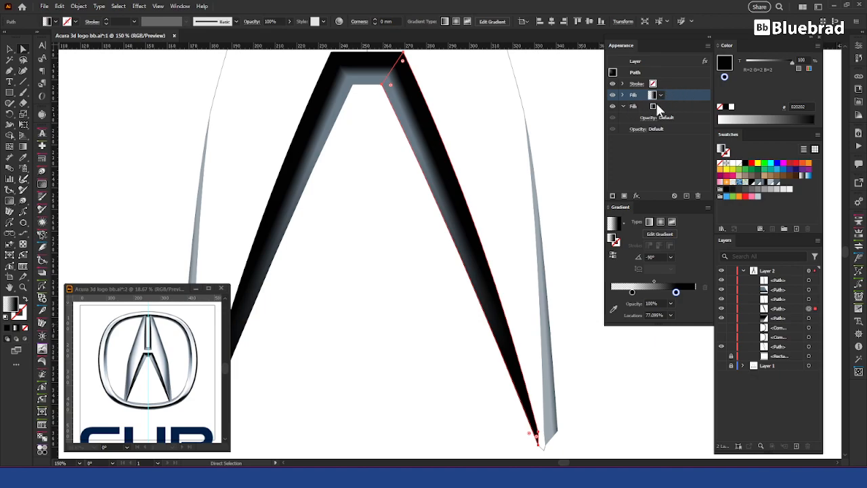
pyautogui.click(632, 293)
pyautogui.click(676, 293)
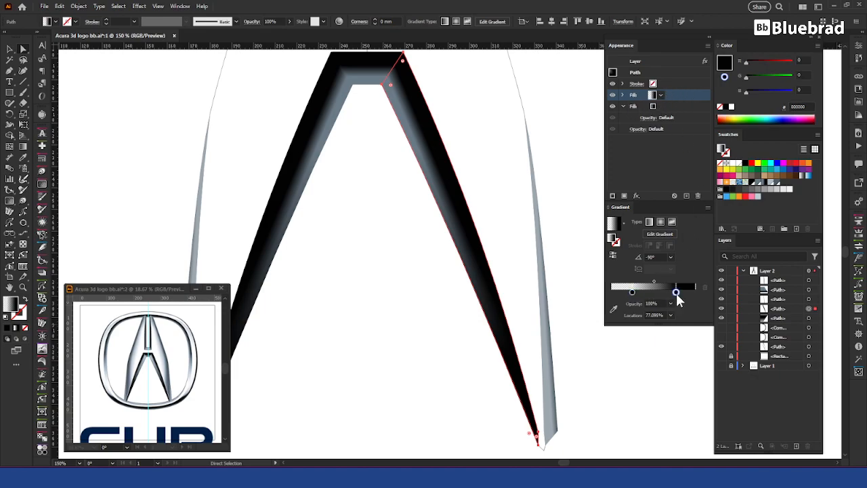
pyautogui.click(632, 293)
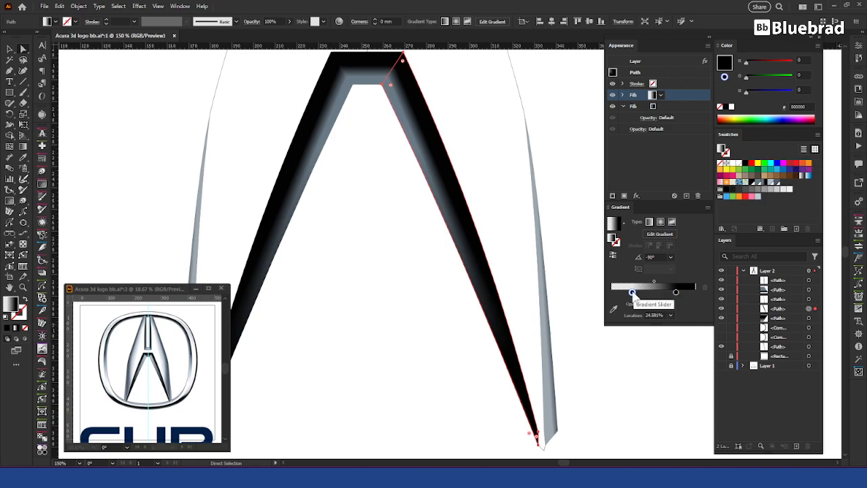
pyautogui.click(676, 293)
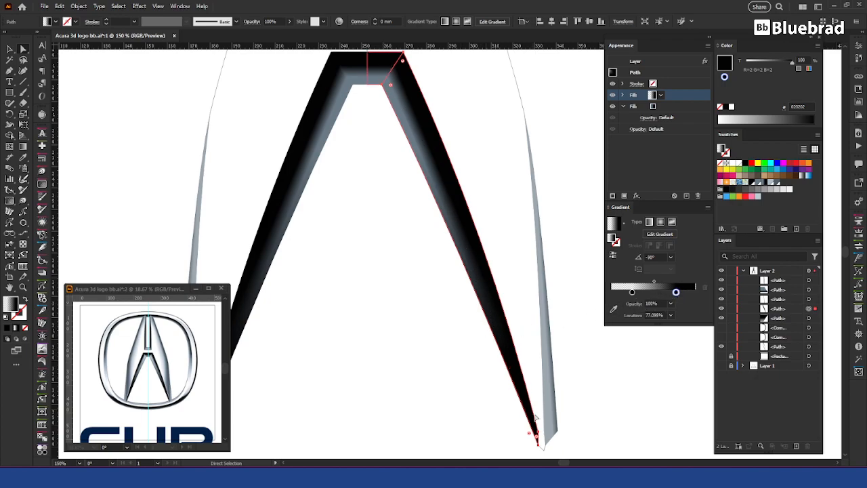
pyautogui.click(650, 257)
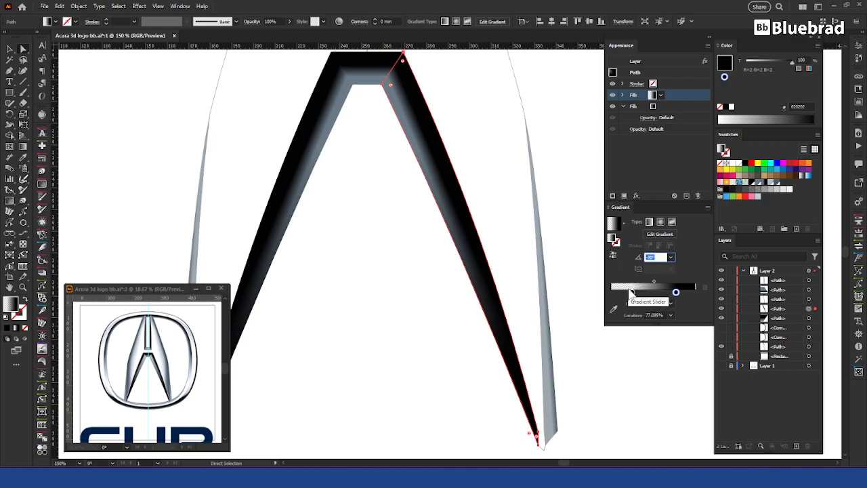
# Select the unfilled right-half outline of the A and bring it to the front of Layer 2.
pyautogui.press('space')
pyautogui.moveTo(344, 319); pyautogui.dragTo(438, 308)
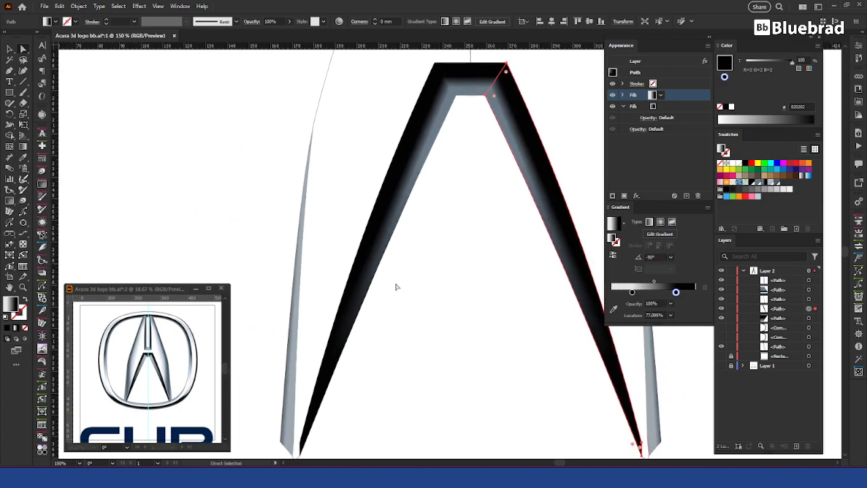
pyautogui.press('space')
pyautogui.moveTo(465, 202); pyautogui.dragTo(357, 409)
pyautogui.press('v')
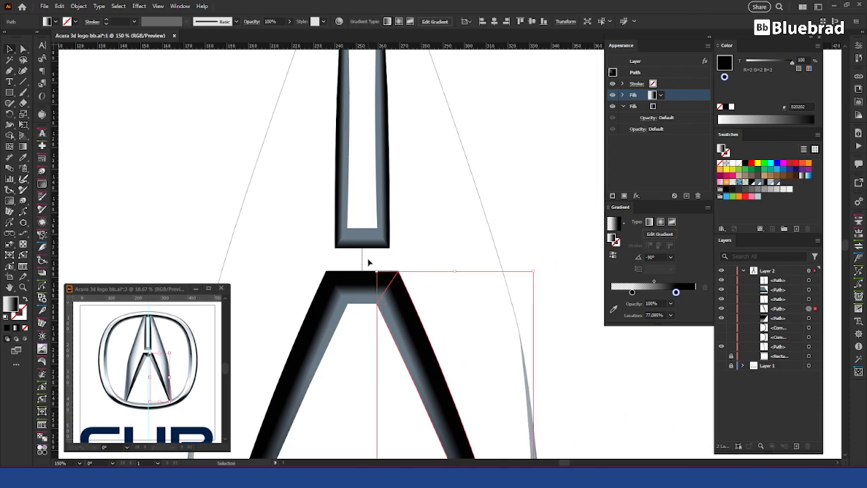
pyautogui.click(366, 252)
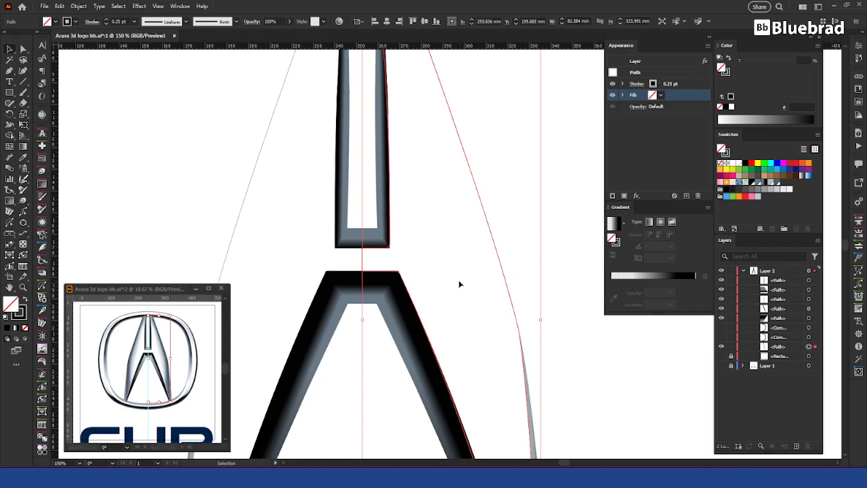
pyautogui.hotkey('ctrl', 'shift', ']')
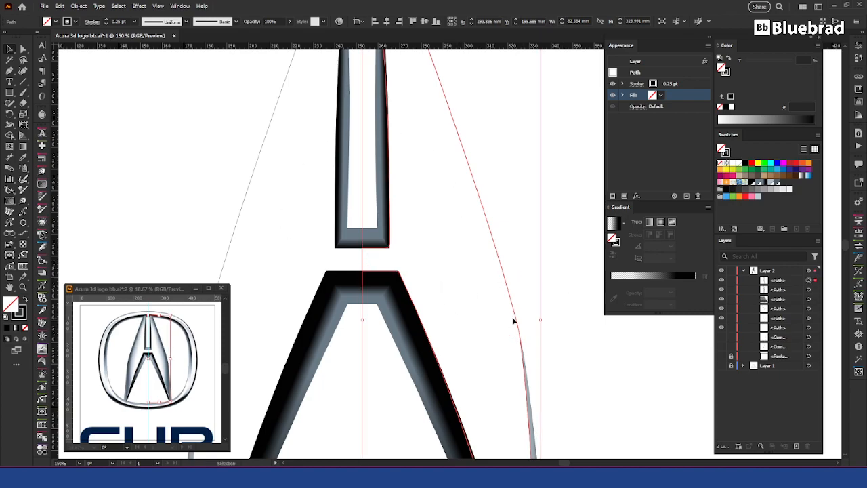
# Inspect the rounded corners of the A's half outline, then paste a copy of it directly behind the original.
pyautogui.scroll(5, 430, 271)
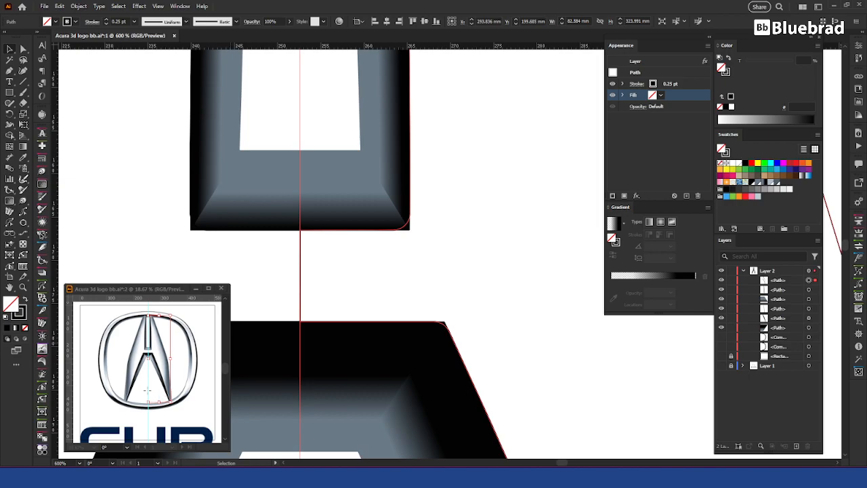
pyautogui.scroll(-4, 482, 207)
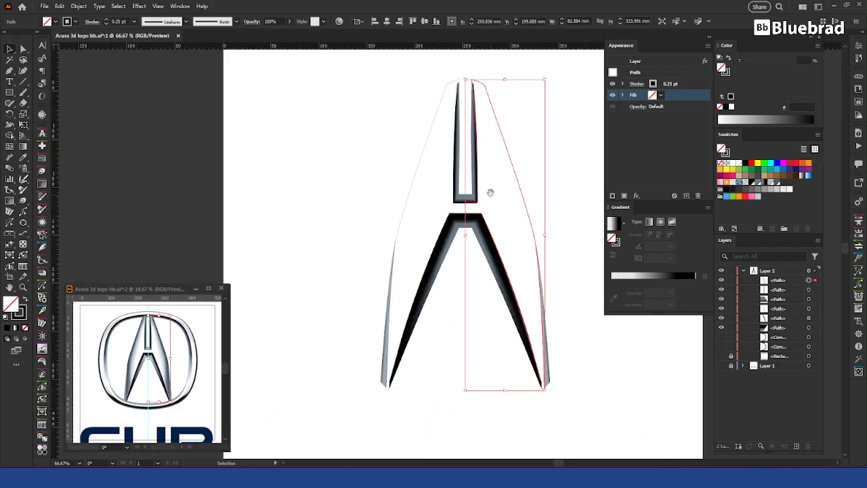
pyautogui.scroll(-2, 490, 199)
pyautogui.click(373, 120)
pyautogui.click(361, 110)
pyautogui.press('a')
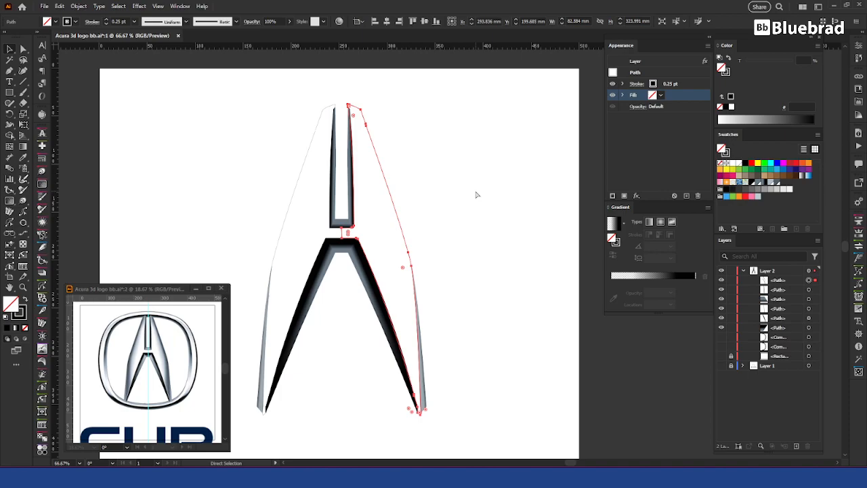
pyautogui.hotkey('ctrl', 'c')
pyautogui.hotkey('ctrl', 'b')
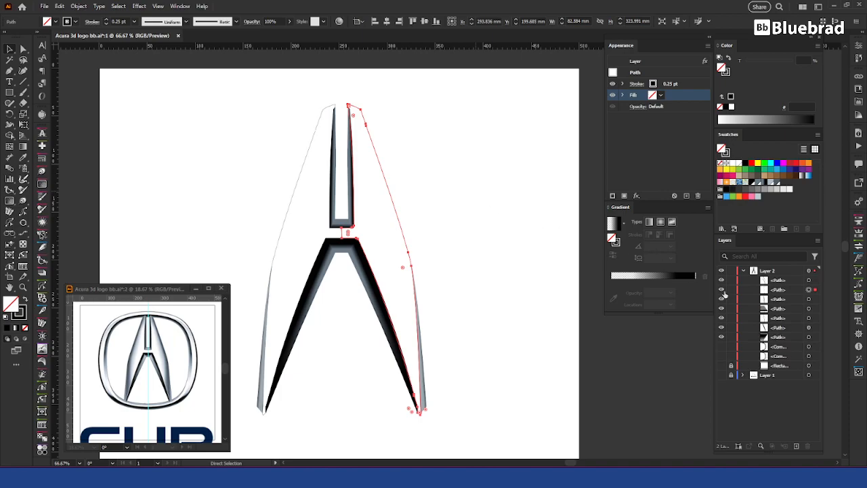
pyautogui.click(454, 212)
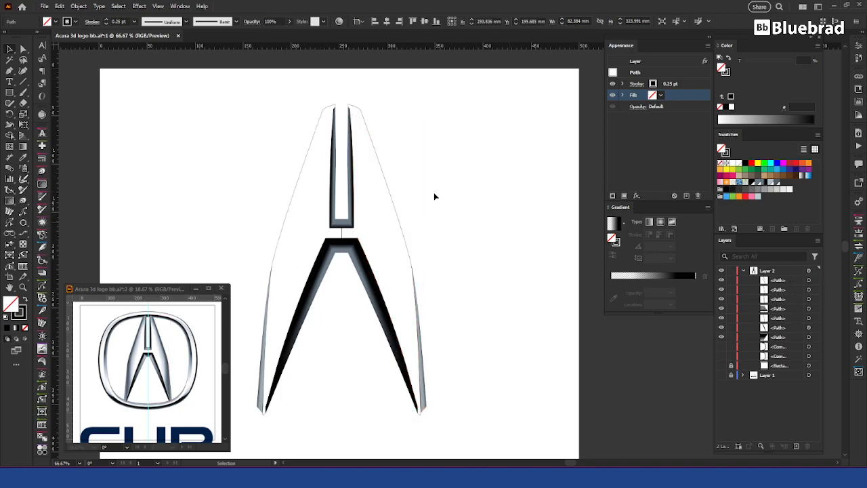
# Give the rear copy of the A's half outline a dark blue-grey fill (4F5B67) and remove its stroke.
pyautogui.scroll(3, 359, 108)
pyautogui.click(359, 107)
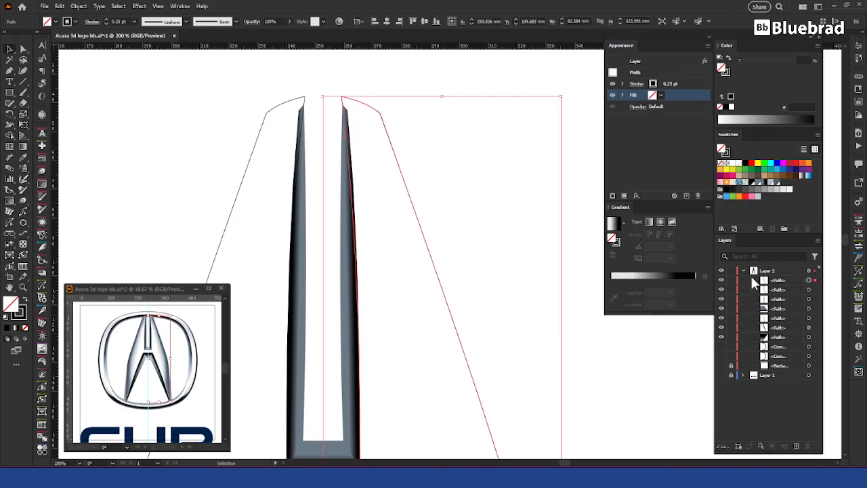
pyautogui.click(815, 290)
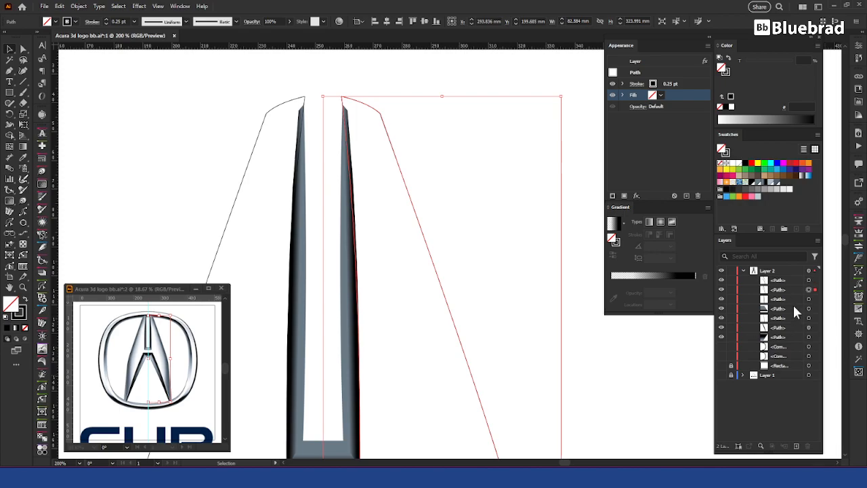
pyautogui.moveTo(371, 401); pyautogui.dragTo(416, 240)
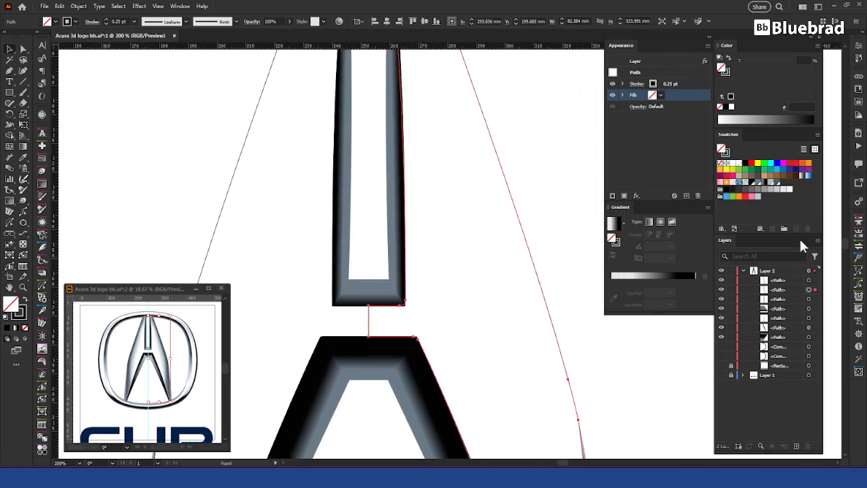
pyautogui.click(778, 183)
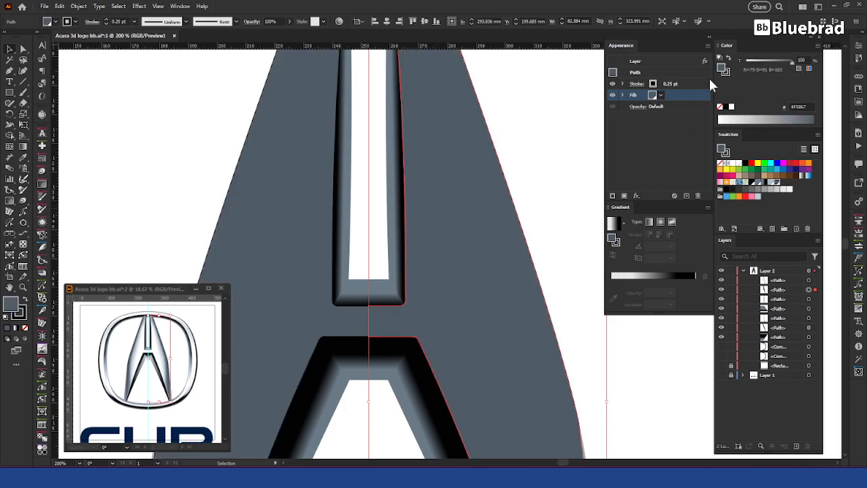
pyautogui.click(728, 71)
pyautogui.click(687, 85)
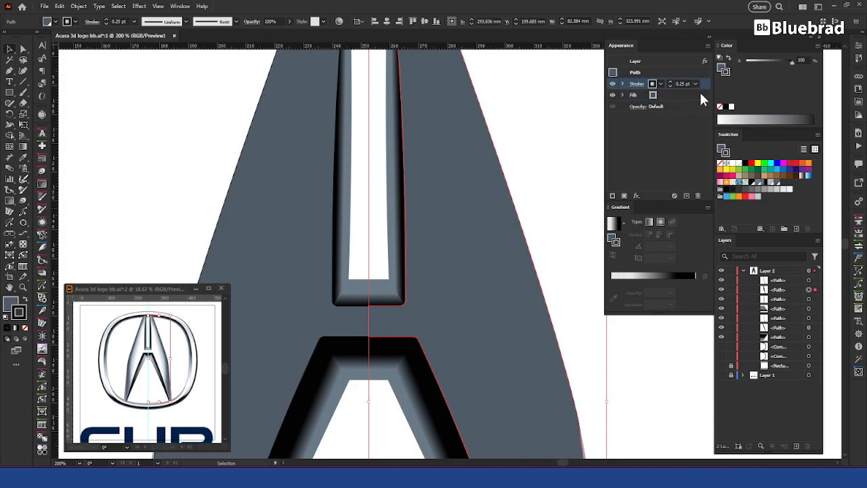
pyautogui.click(699, 196)
pyautogui.click(552, 178)
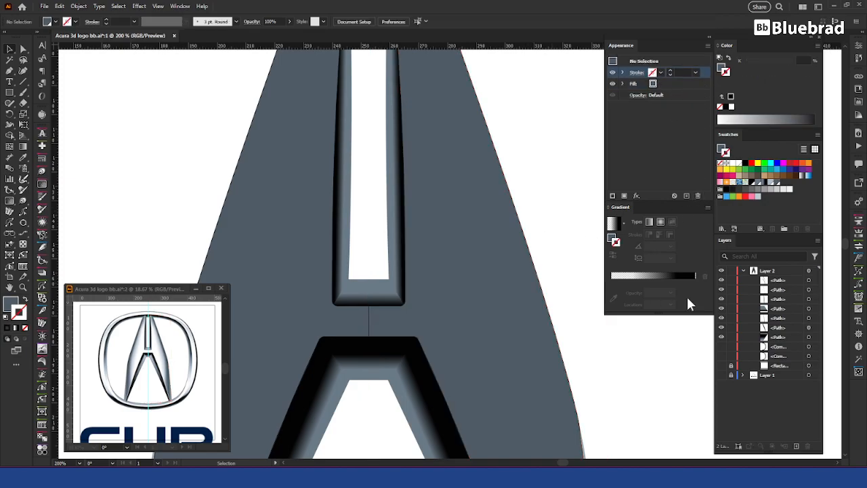
# Give the topmost A half outline a solid white fill with no stroke, then deselect it.
pyautogui.click(810, 280)
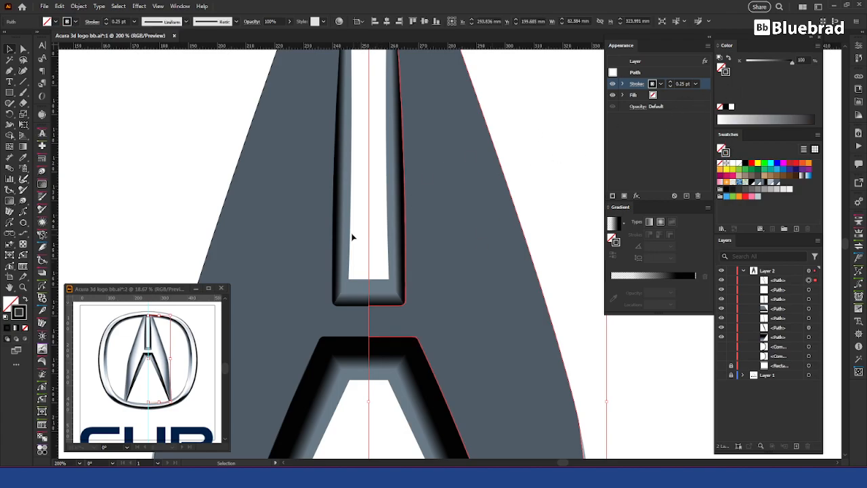
pyautogui.moveTo(283, 325); pyautogui.dragTo(406, 227)
pyautogui.press('i')
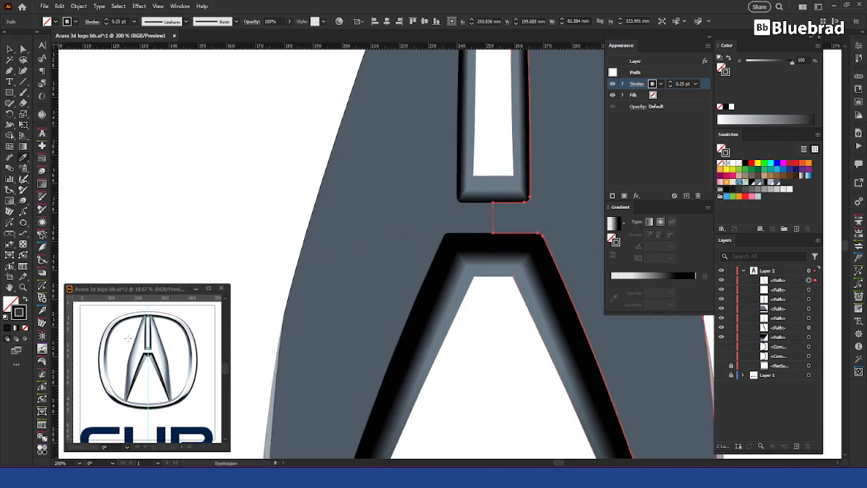
pyautogui.click(738, 163)
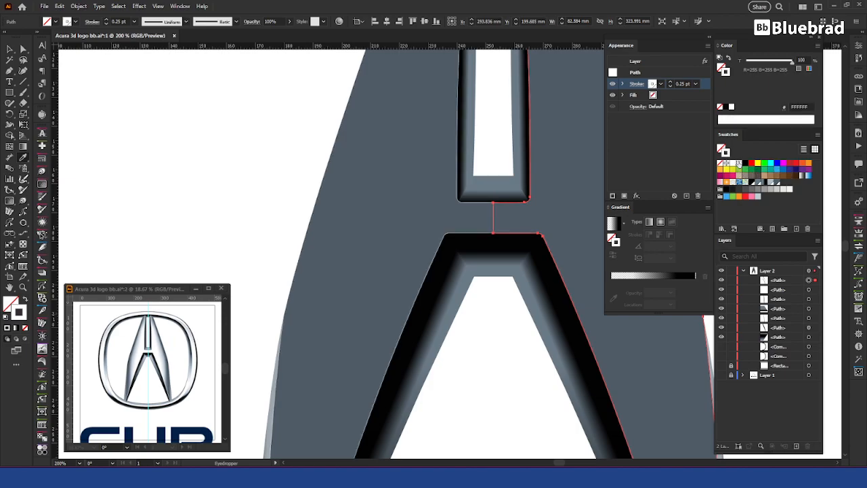
pyautogui.hotkey('shift', 'x')
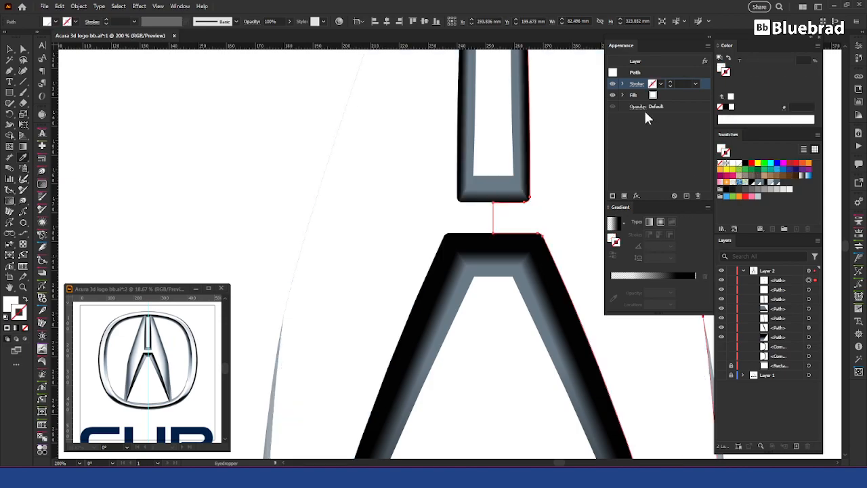
pyautogui.click(678, 95)
pyautogui.press('v')
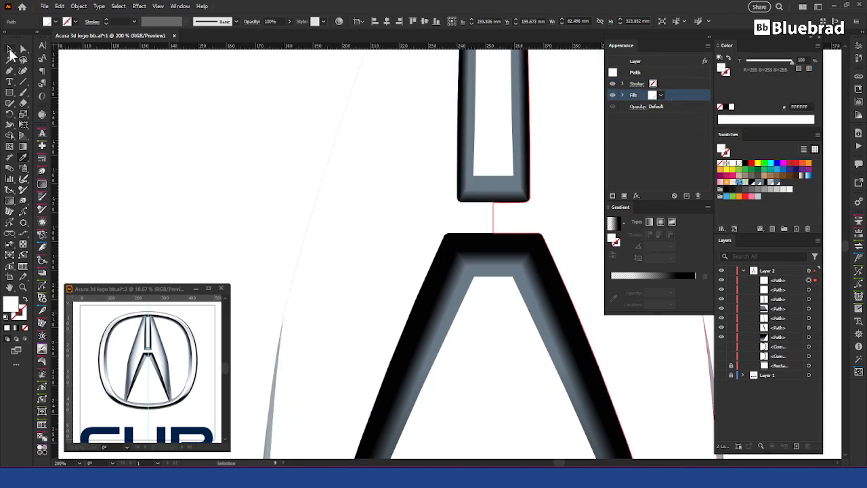
pyautogui.click(265, 232)
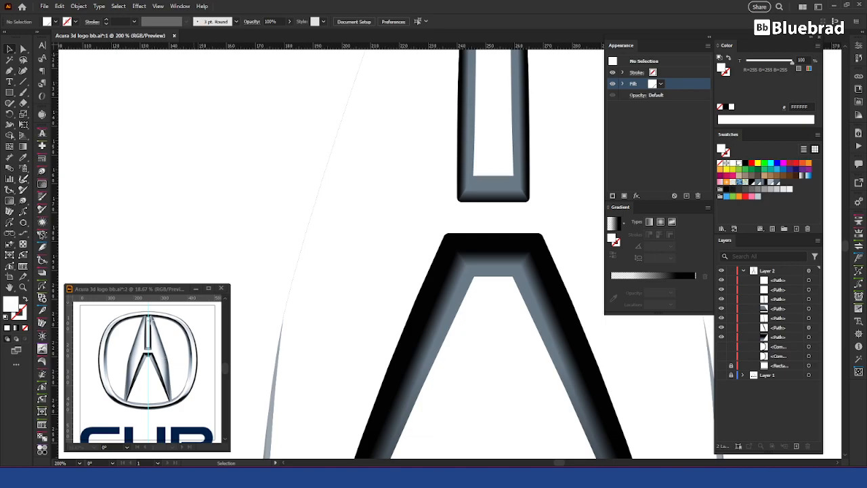
# Select the white-filled half of the A and duplicate its path in Layer 2, dismissing the desktop notification.
pyautogui.moveTo(500, 186); pyautogui.dragTo(257, 420)
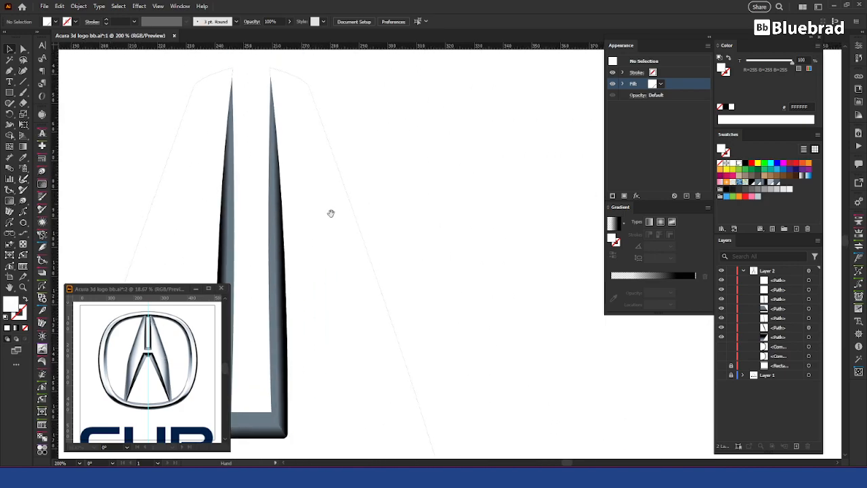
pyautogui.moveTo(333, 246); pyautogui.dragTo(391, 310)
pyautogui.press('a')
pyautogui.click(365, 181)
pyautogui.press('v')
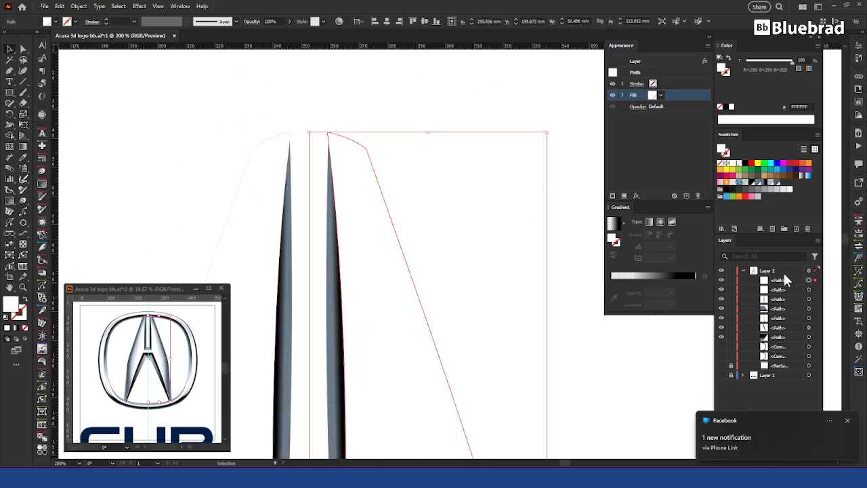
pyautogui.click(848, 421)
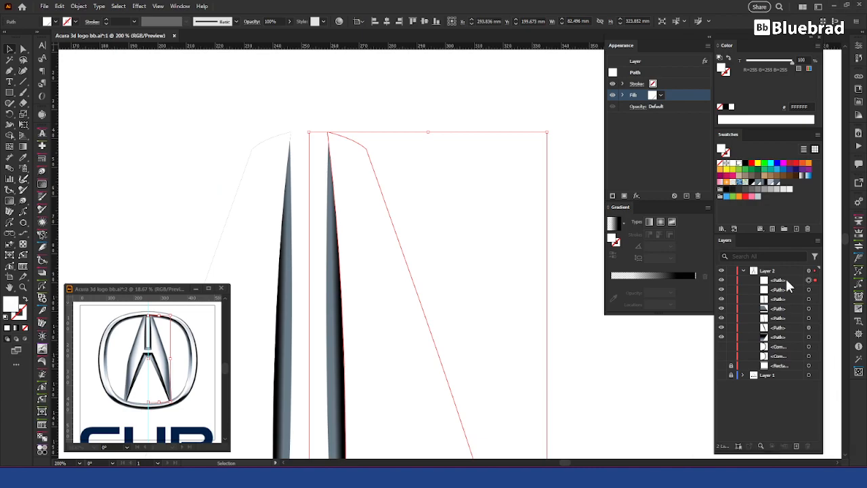
pyautogui.click(779, 280)
pyautogui.moveTo(798, 448); pyautogui.dragTo(798, 448)
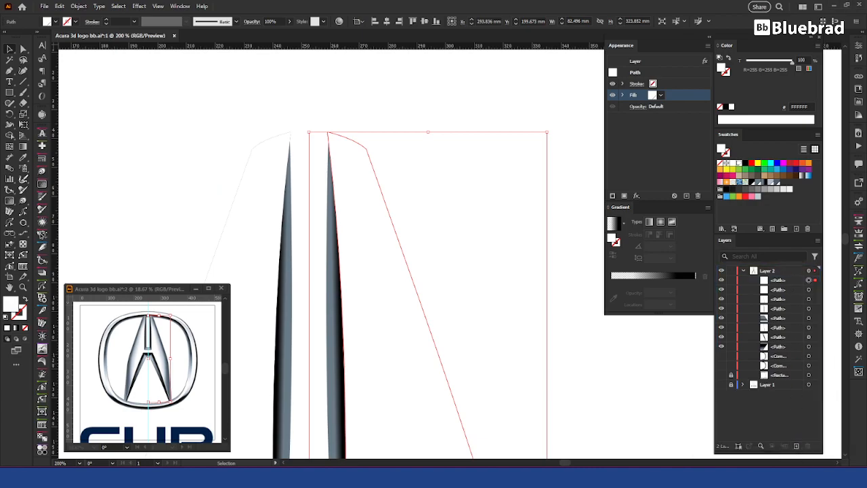
# Turn on Do not disturb in the Windows notification settings, then return to the logo document.
pyautogui.rightClick(846, 477)
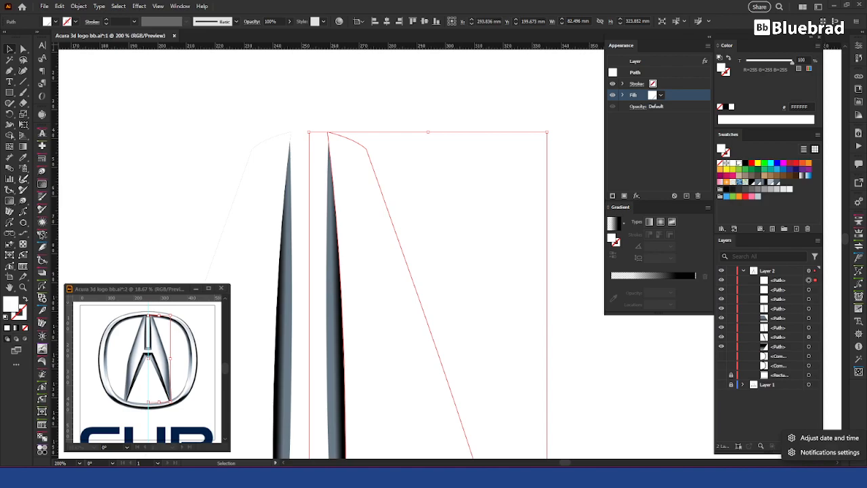
pyautogui.click(830, 452)
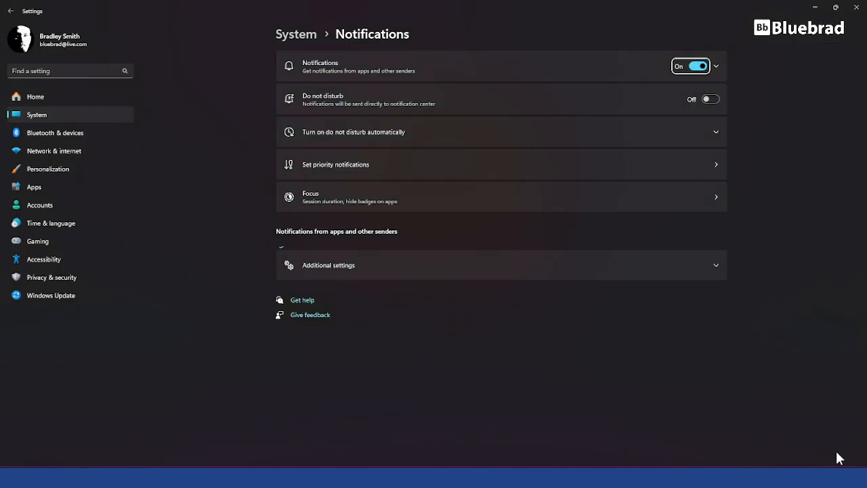
pyautogui.click(710, 99)
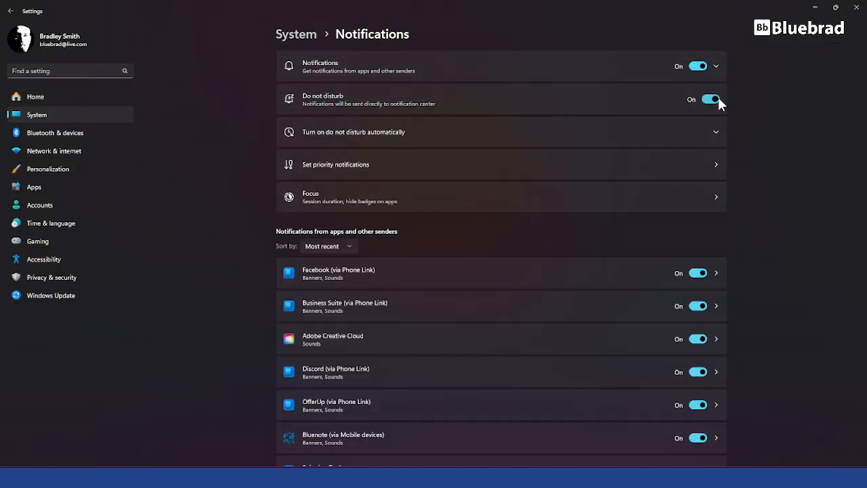
pyautogui.click(856, 8)
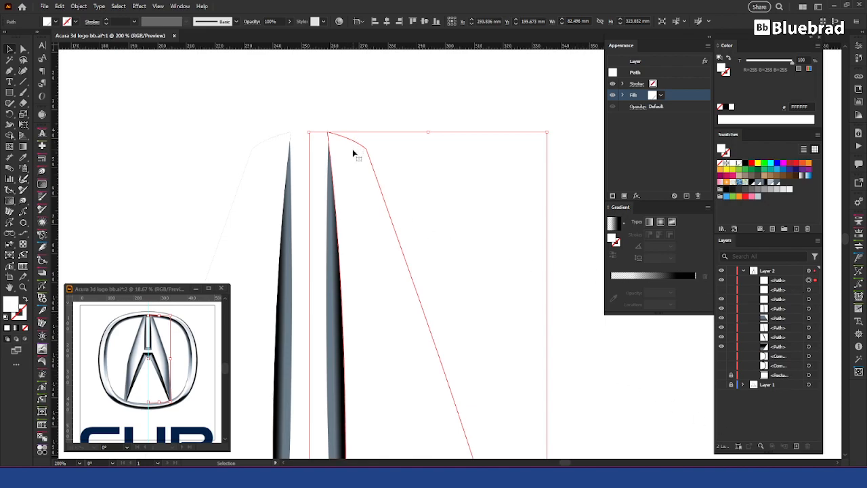
# Redraw the outer edge and lower end of the topmost white half-A freehand with the Pencil tool, exposing the blue-grey copy behind.
pyautogui.press('n')
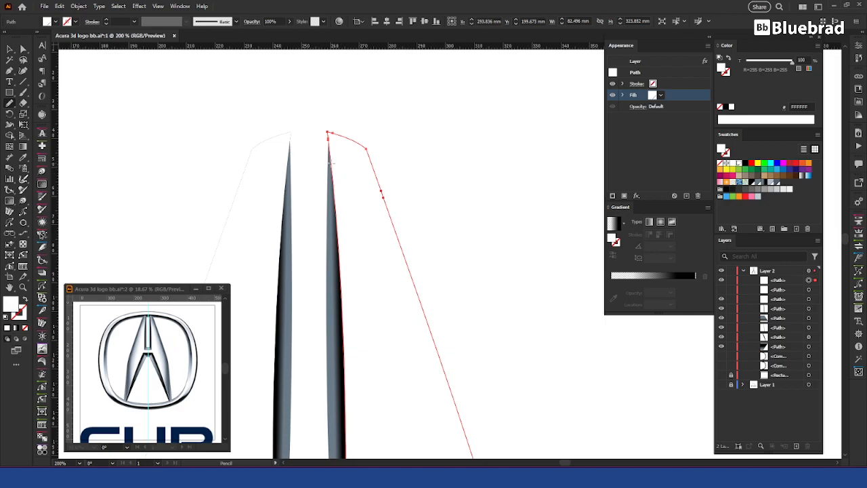
pyautogui.moveTo(332, 163)
pyautogui.mouseDown()
pyautogui.moveTo(364, 171)
pyautogui.moveTo(374, 185)
pyautogui.moveTo(430, 366)
pyautogui.moveTo(407, 112)
pyautogui.mouseUp()
pyautogui.moveTo(417, 153)
pyautogui.mouseDown()
pyautogui.moveTo(457, 312)
pyautogui.moveTo(446, 409)
pyautogui.moveTo(454, 227)
pyautogui.moveTo(444, 344)
pyautogui.mouseUp()
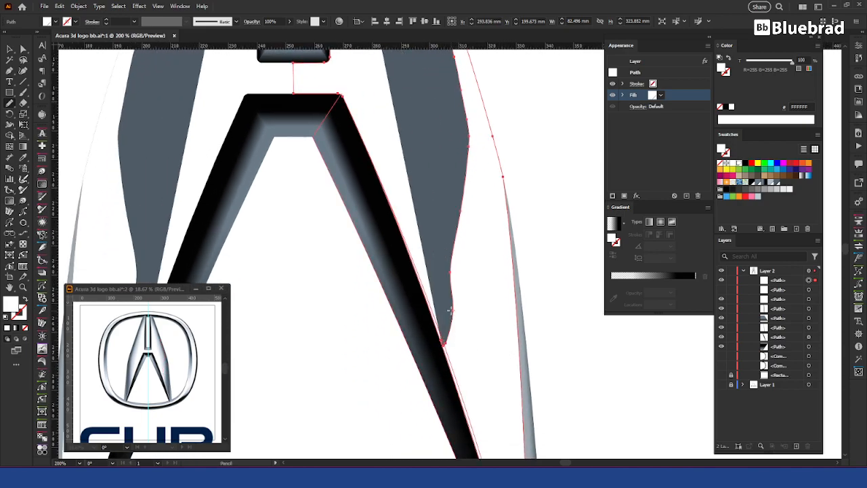
pyautogui.moveTo(410, 181); pyautogui.dragTo(419, 241)
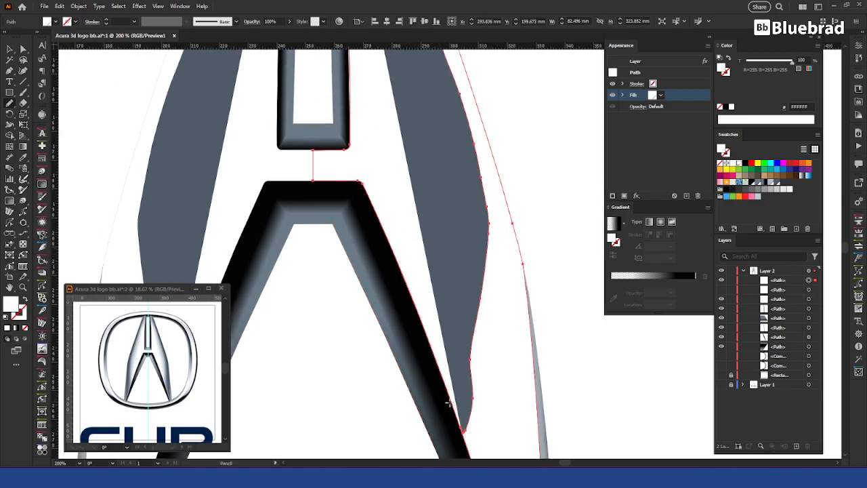
pyautogui.moveTo(454, 415); pyautogui.dragTo(467, 417)
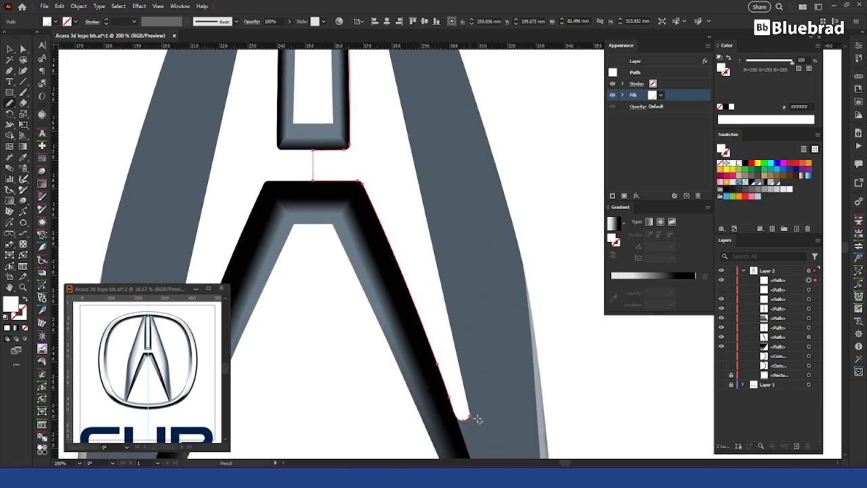
# Redraw the white half-A's upper end as a narrow rounded tip and carry its outer edge down to the lower end.
pyautogui.moveTo(466, 209); pyautogui.dragTo(476, 442)
pyautogui.moveTo(429, 174); pyautogui.dragTo(476, 352)
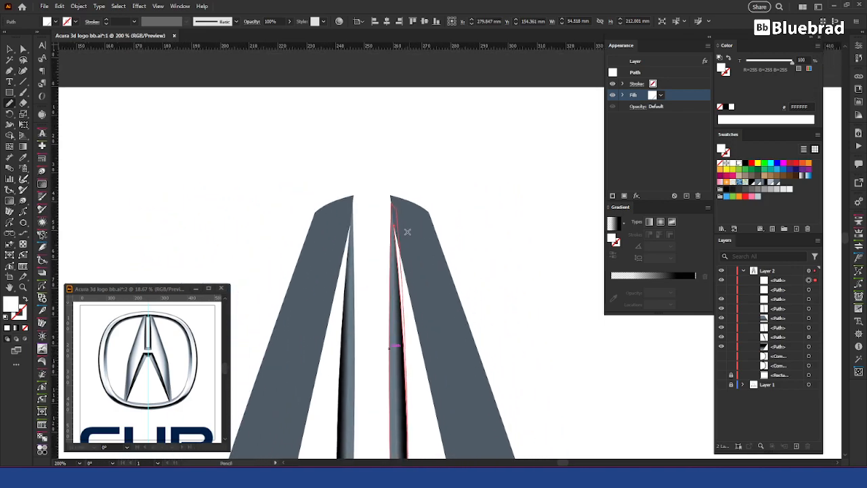
pyautogui.moveTo(396, 222)
pyautogui.mouseDown()
pyautogui.moveTo(425, 232)
pyautogui.moveTo(453, 290)
pyautogui.mouseUp()
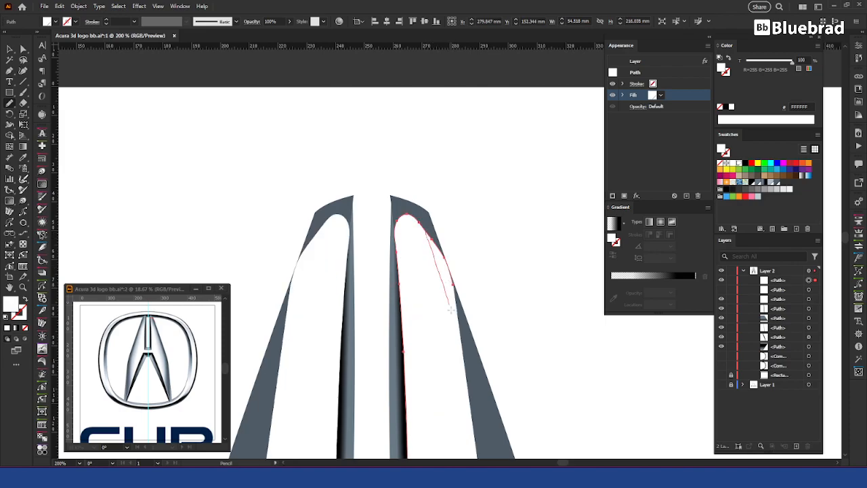
pyautogui.moveTo(470, 368)
pyautogui.mouseDown()
pyautogui.moveTo(467, 260)
pyautogui.moveTo(420, 137)
pyautogui.moveTo(474, 314)
pyautogui.moveTo(479, 366)
pyautogui.moveTo(471, 178)
pyautogui.moveTo(473, 191)
pyautogui.moveTo(474, 334)
pyautogui.moveTo(460, 390)
pyautogui.mouseUp()
pyautogui.scroll(-1, 509, 234)
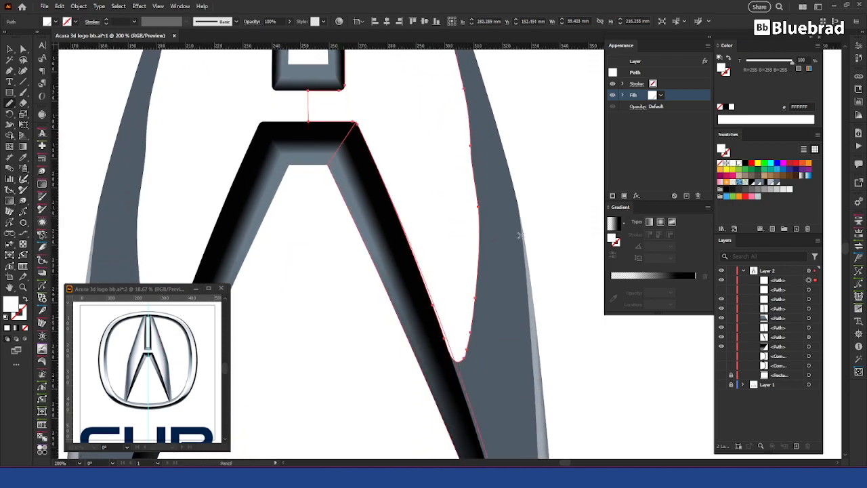
# Pull the white shape's rounded lower end outward into a corner and delete three surplus anchor points on the outer edge above it.
pyautogui.scroll(-3, 527, 253)
pyautogui.scroll(3, 534, 237)
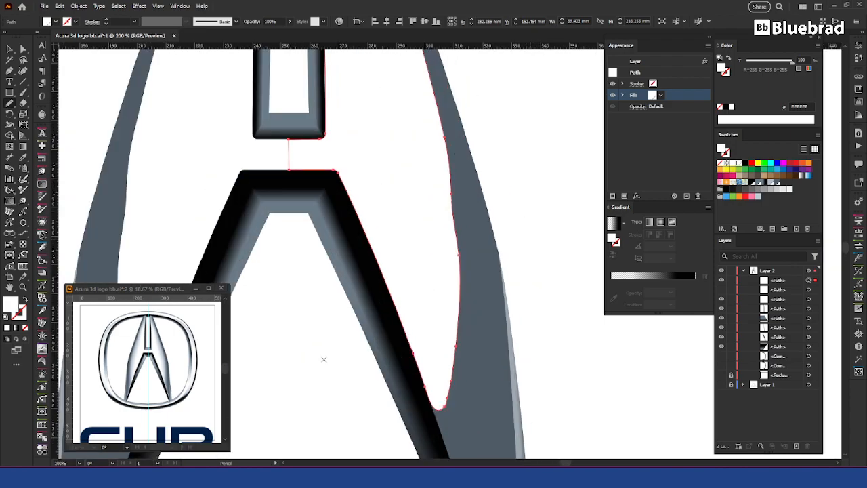
pyautogui.scroll(-5, 488, 230)
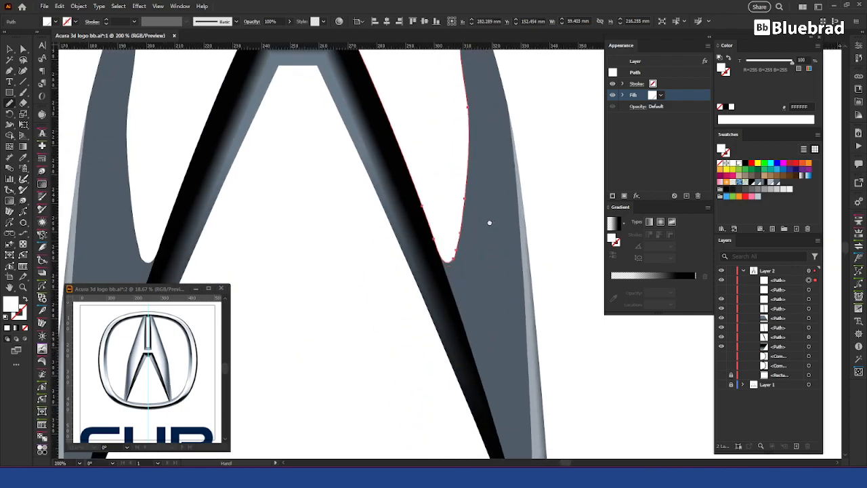
pyautogui.press('a')
pyautogui.press('p')
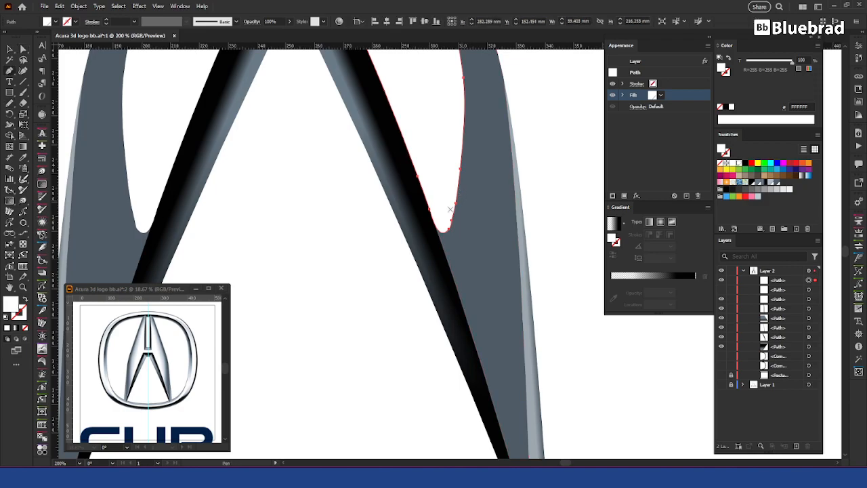
pyautogui.press('a')
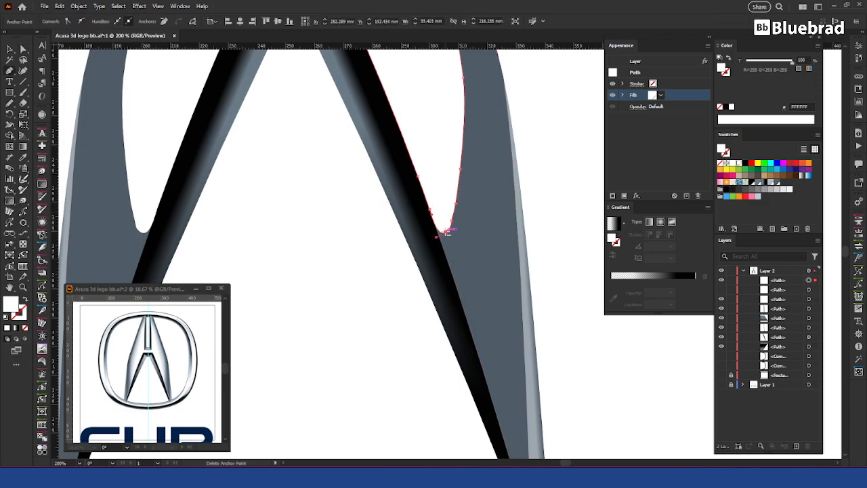
pyautogui.moveTo(445, 231); pyautogui.dragTo(492, 236)
pyautogui.press('p')
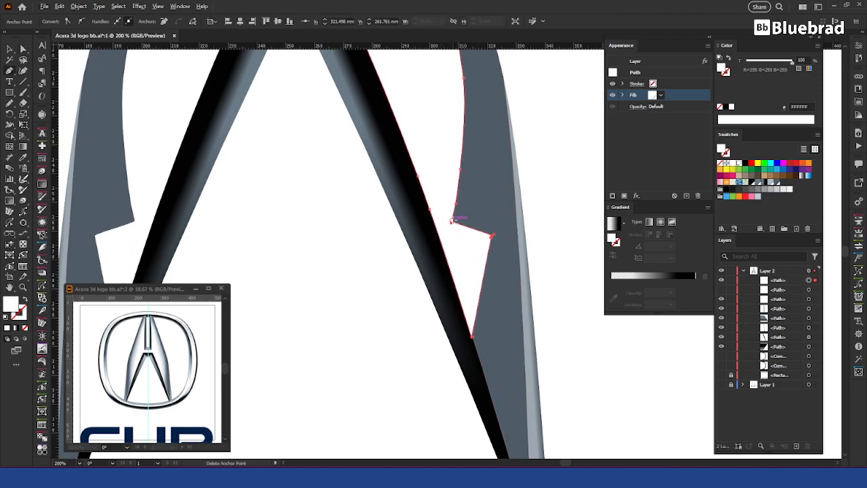
pyautogui.click(452, 220)
pyautogui.click(455, 202)
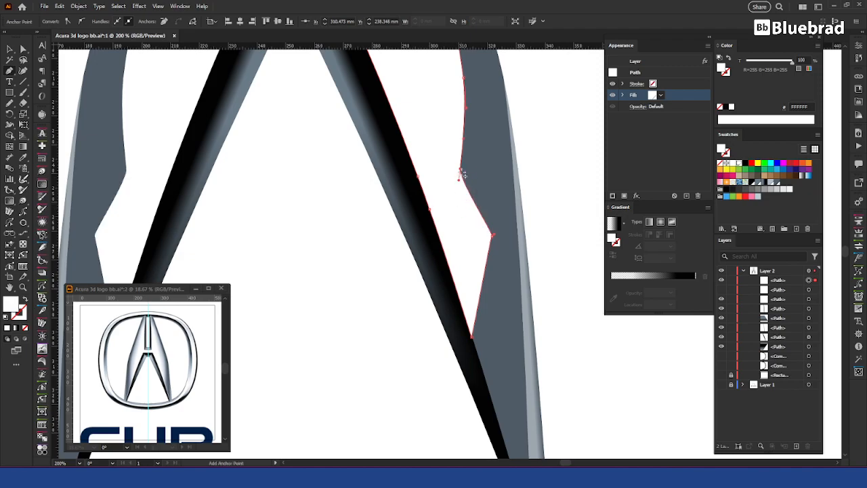
pyautogui.click(461, 171)
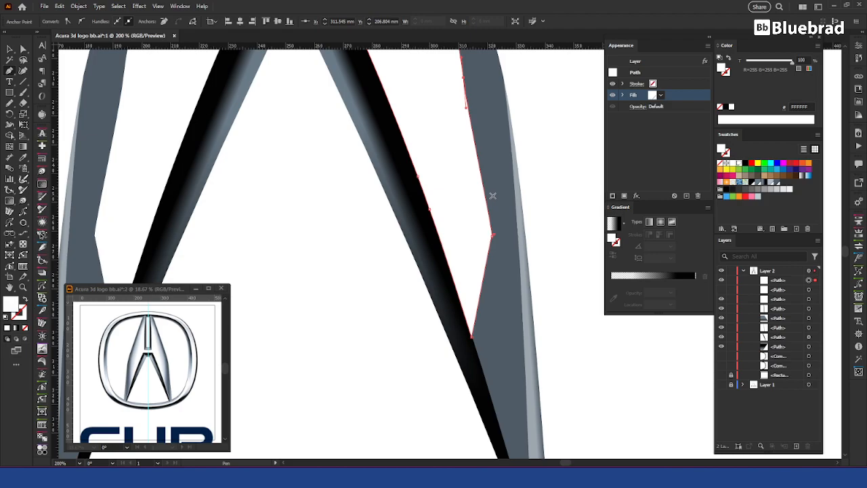
# With the InkScribe tool, rework the handles at the lower outer corner and the anchor above it to smooth the white shape's outer edge.
pyautogui.press('a')
pyautogui.press('p')
pyautogui.press('a')
pyautogui.click(10, 107)
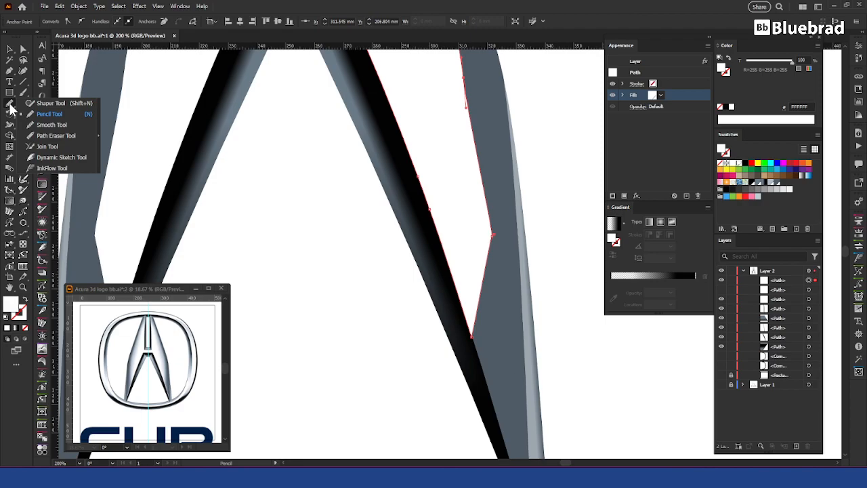
pyautogui.click(11, 72)
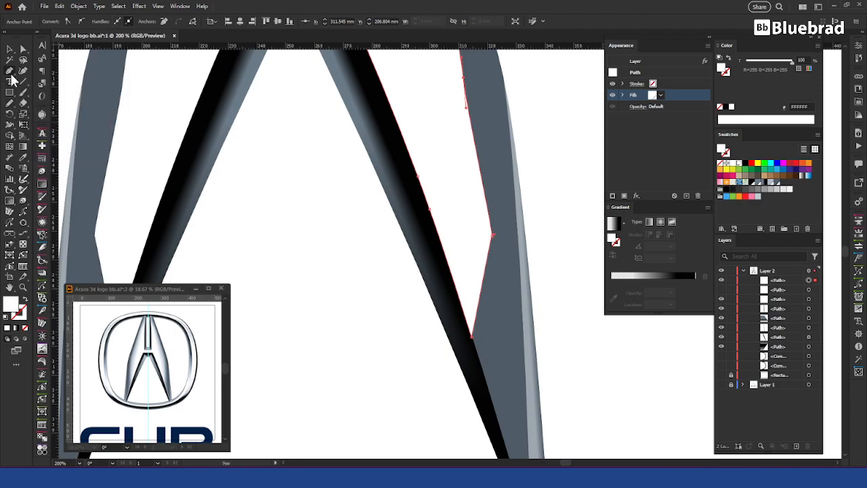
pyautogui.click(11, 76)
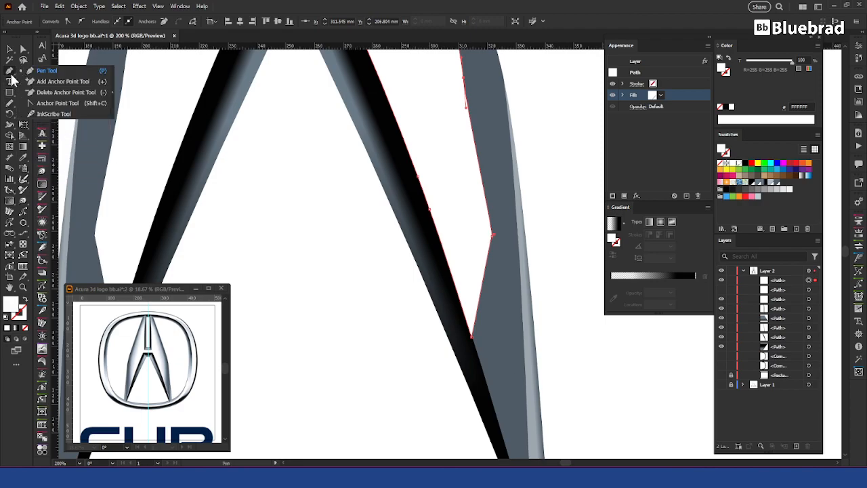
pyautogui.click(43, 116)
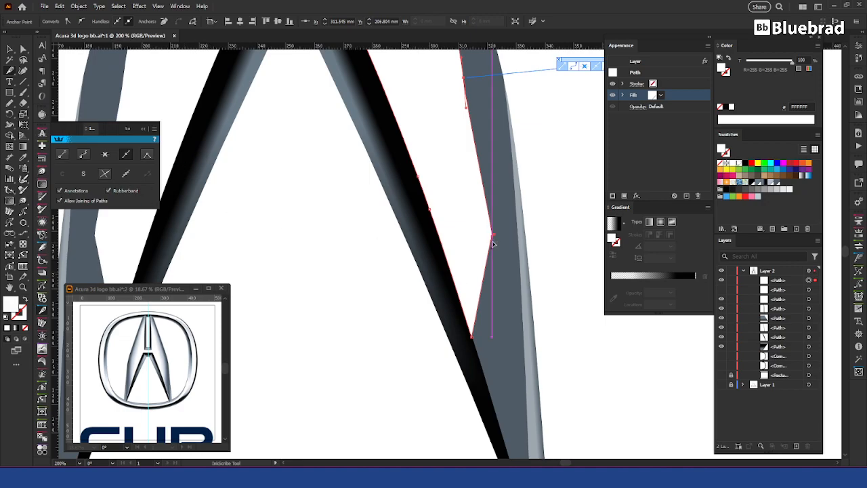
pyautogui.keyDown('alt'); pyautogui.keyDown('shift'); pyautogui.click(464, 78); pyautogui.keyUp('shift'); pyautogui.keyUp('alt')
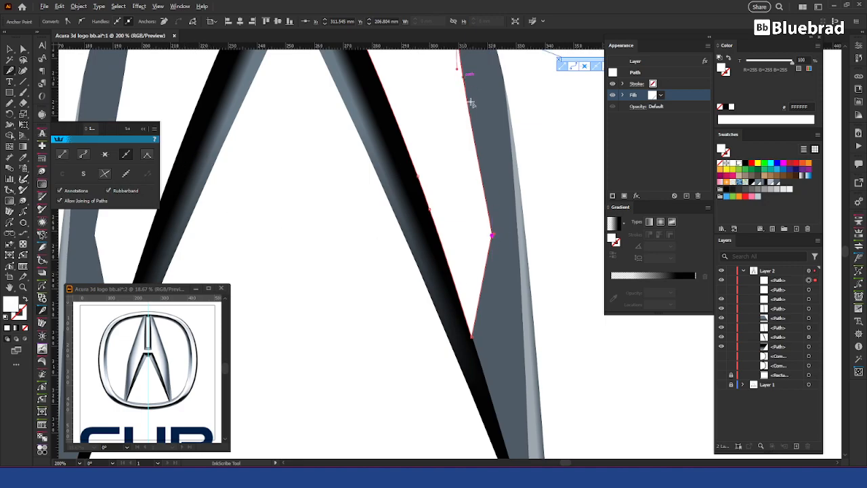
pyautogui.keyDown('alt'); pyautogui.keyDown('shift'); pyautogui.click(492, 235); pyautogui.keyUp('shift'); pyautogui.keyUp('alt')
pyautogui.moveTo(505, 263); pyautogui.dragTo(496, 235)
pyautogui.moveTo(475, 101); pyautogui.dragTo(427, 353)
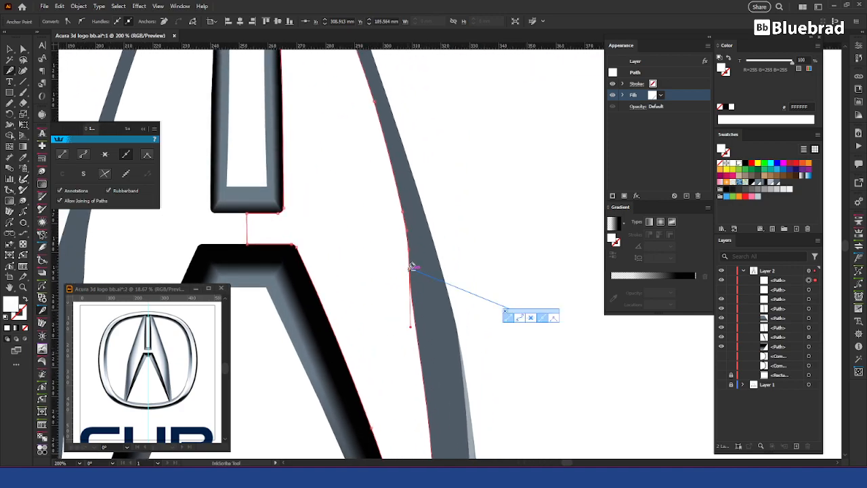
# Delete the surplus anchor points along the white shape's outer edge and rounded tip, leaving one smooth point at the tip.
pyautogui.click(403, 214)
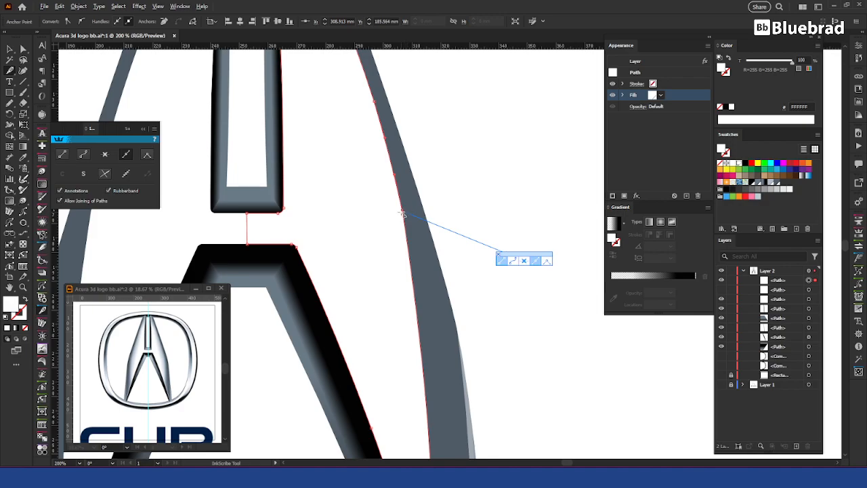
pyautogui.keyDown('alt'); pyautogui.click(374, 101); pyautogui.keyUp('alt')
pyautogui.moveTo(405, 88); pyautogui.dragTo(554, 322)
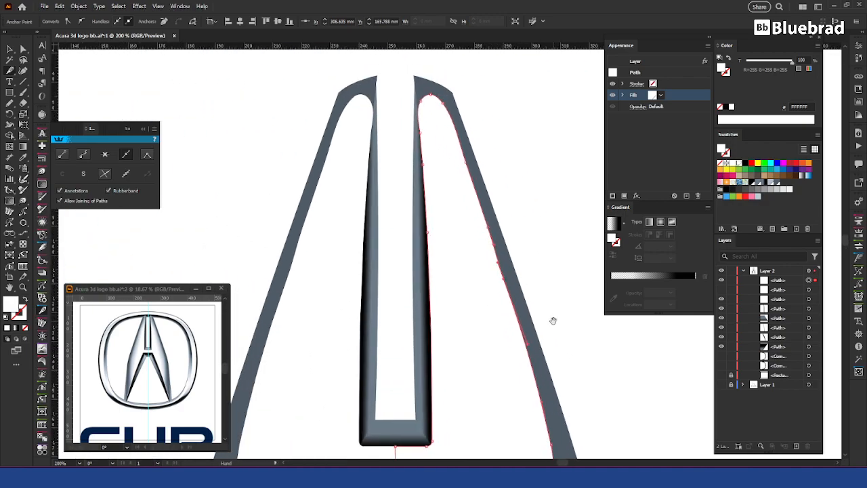
pyautogui.keyDown('alt'); pyautogui.click(509, 280); pyautogui.keyUp('alt')
pyautogui.keyDown('alt'); pyautogui.click(492, 227); pyautogui.keyUp('alt')
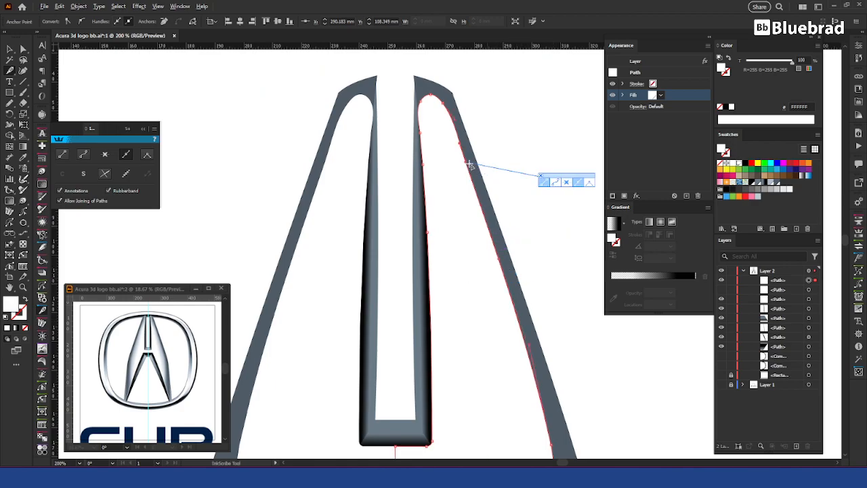
pyautogui.keyDown('alt'); pyautogui.click(469, 162); pyautogui.keyUp('alt')
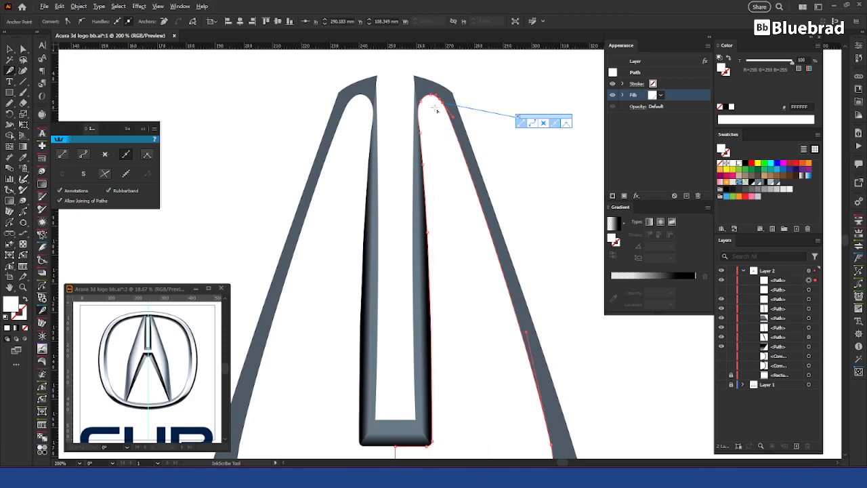
pyautogui.keyDown('alt'); pyautogui.click(428, 101); pyautogui.keyUp('alt')
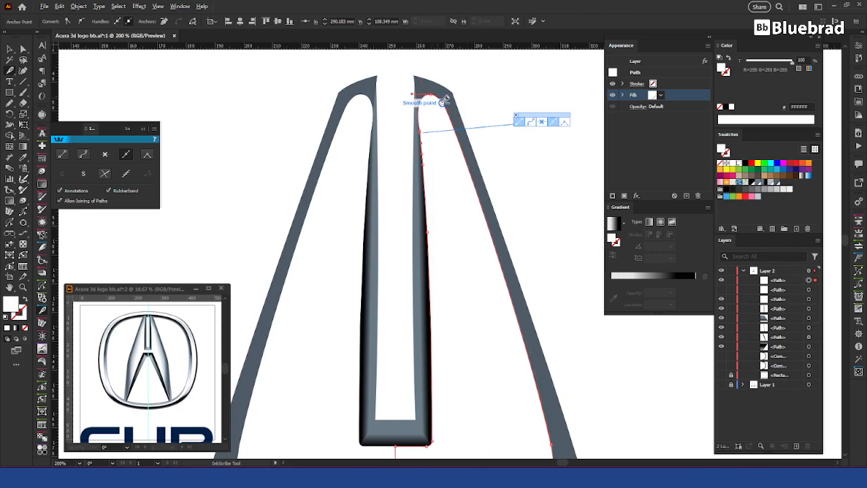
pyautogui.keyDown('alt'); pyautogui.click(442, 102); pyautogui.keyUp('alt')
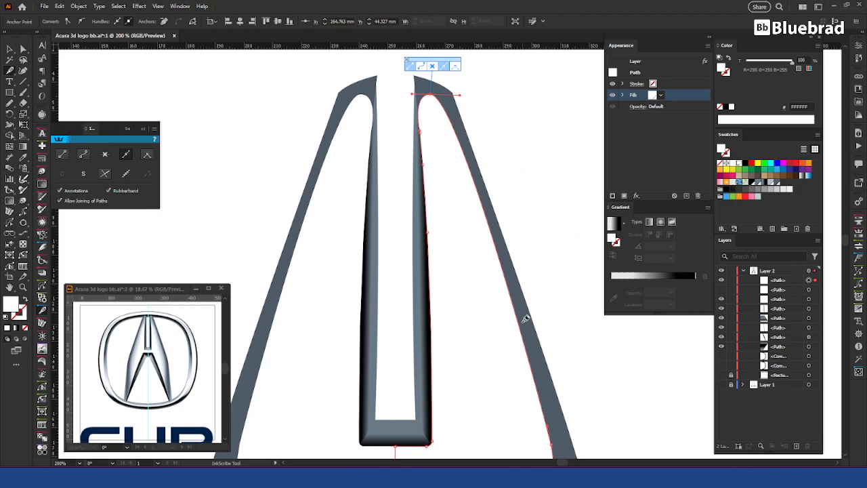
# Add a smooth anchor point on the inner side of the rounded tip, adjust its lower handle to follow the stem, and deselect.
pyautogui.scroll(4, 447, 95)
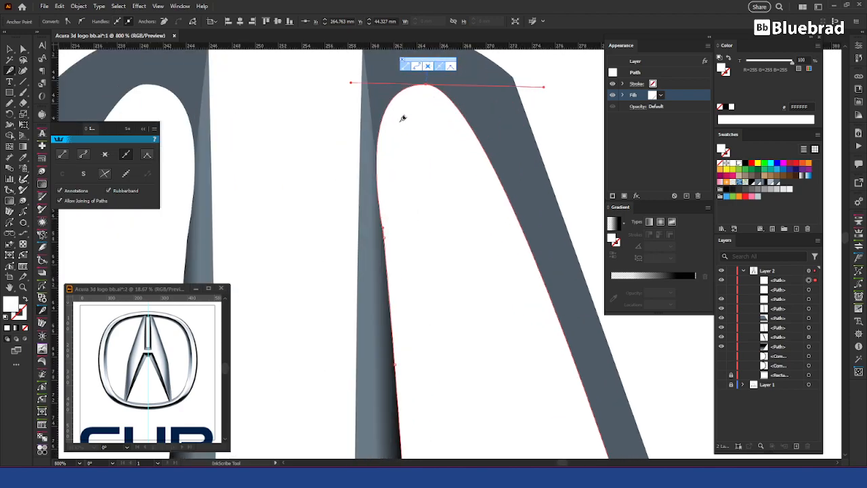
pyautogui.click(377, 156)
pyautogui.click(377, 156)
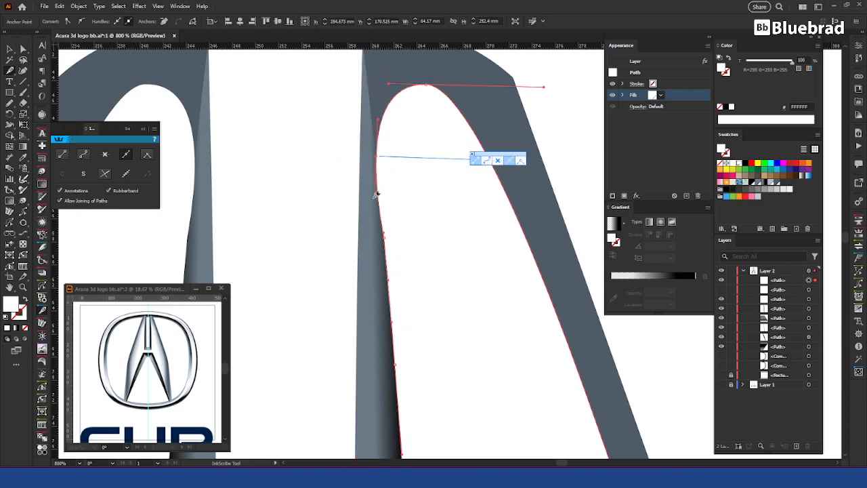
pyautogui.moveTo(376, 194); pyautogui.dragTo(381, 200)
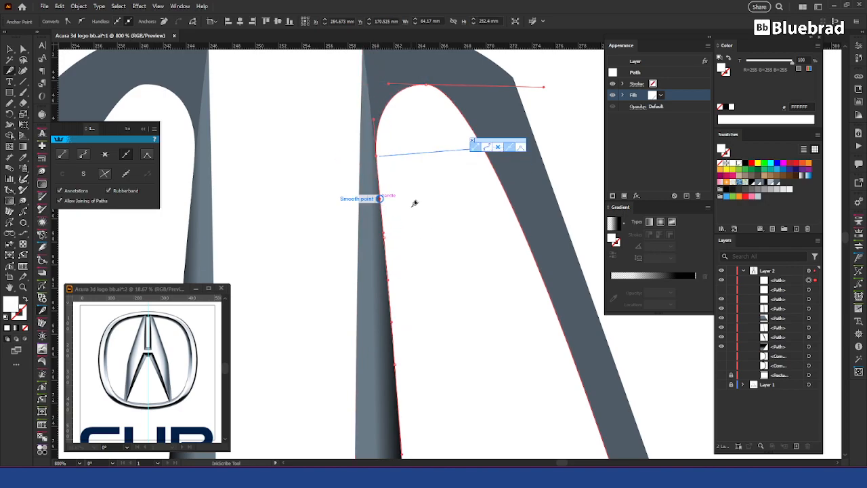
pyautogui.scroll(3, 403, 81)
pyautogui.moveTo(426, 181); pyautogui.dragTo(404, 165)
pyautogui.scroll(-4, 405, 198)
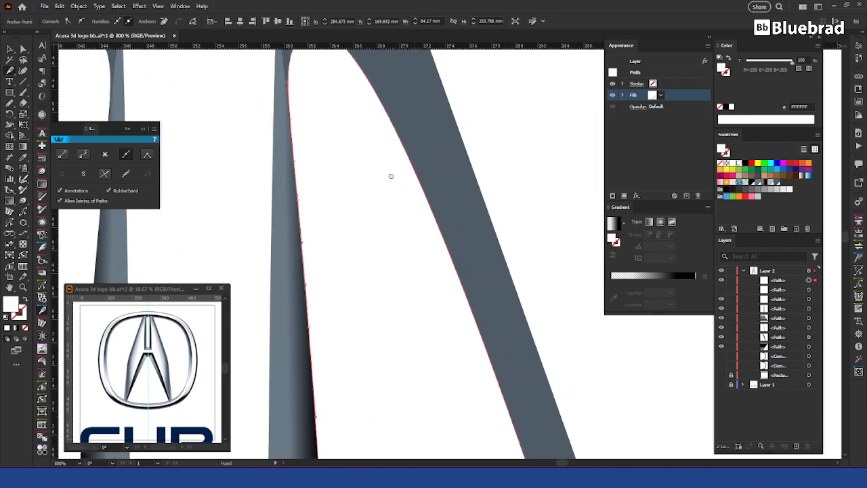
pyautogui.scroll(-3, 468, 210)
pyautogui.press('v')
pyautogui.click(634, 357)
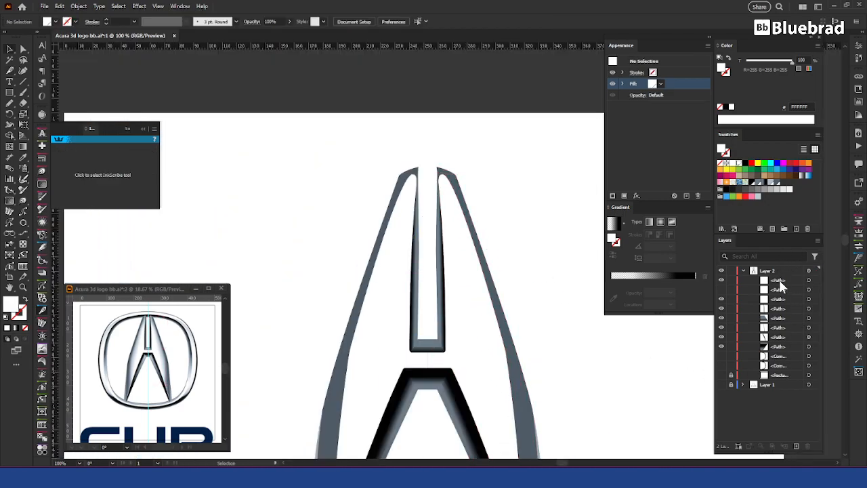
# Move the hidden half-outline path to the top of Layer 2 and blend the white highlight with the blue-grey base shape.
pyautogui.moveTo(779, 288); pyautogui.dragTo(783, 275)
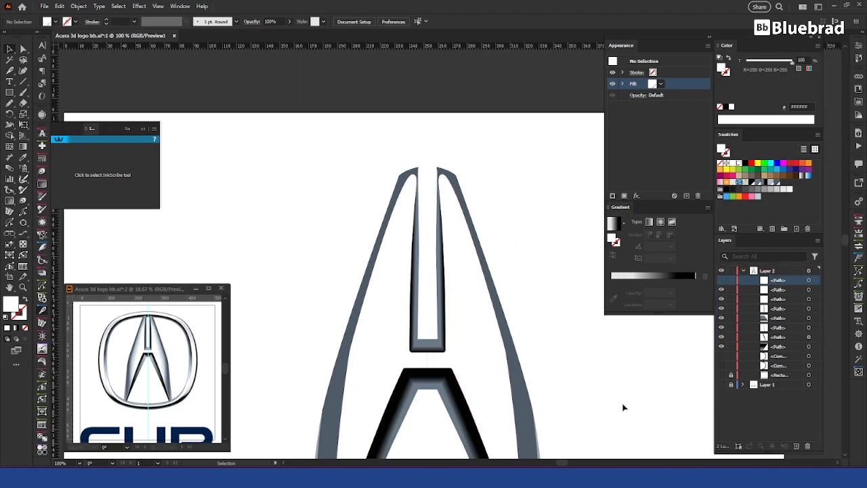
pyautogui.scroll(4, 482, 323)
pyautogui.click(412, 298)
pyautogui.keyDown('shift'); pyautogui.click(414, 301); pyautogui.keyUp('shift')
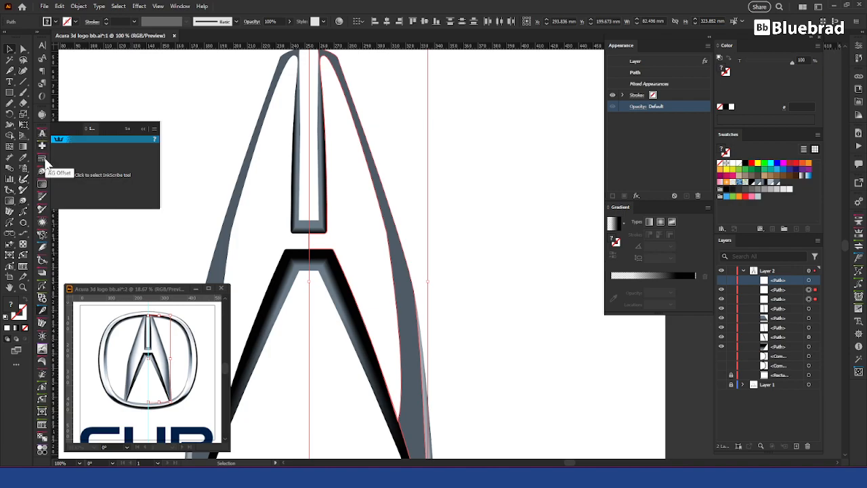
pyautogui.click(9, 179)
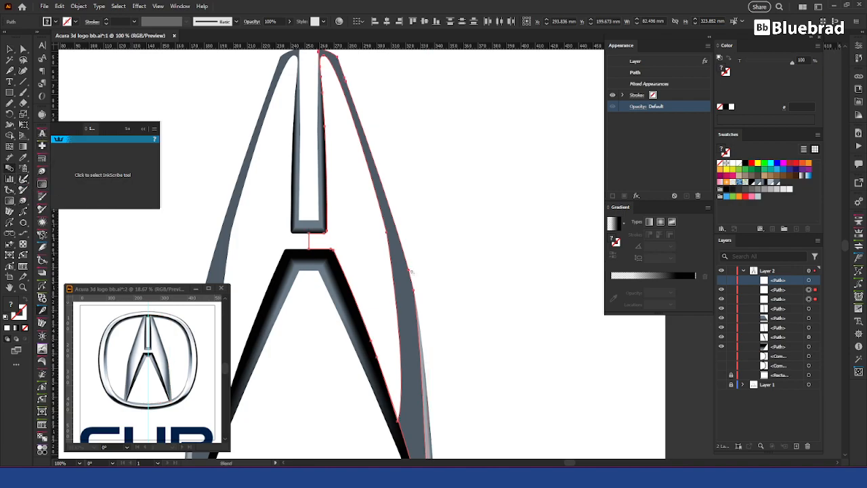
pyautogui.click(404, 286)
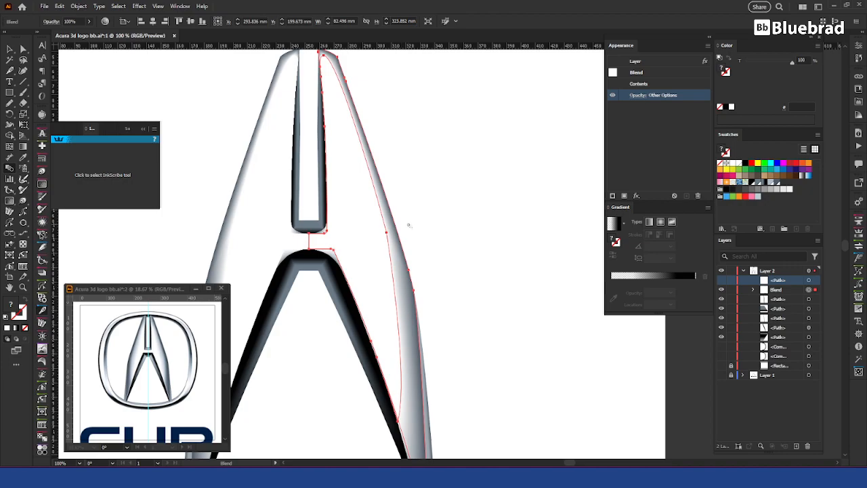
# Set the blend's spacing to Specified Steps with 200 steps and deselect it.
pyautogui.press('Return')
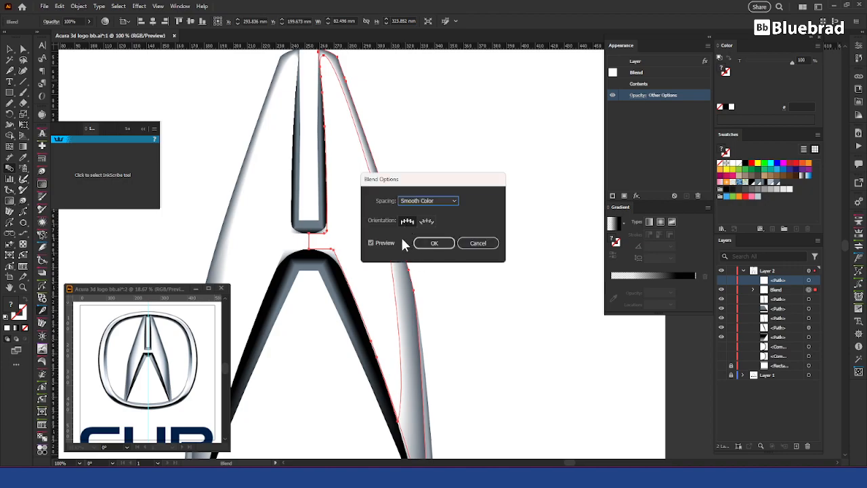
pyautogui.click(439, 200)
pyautogui.click(437, 220)
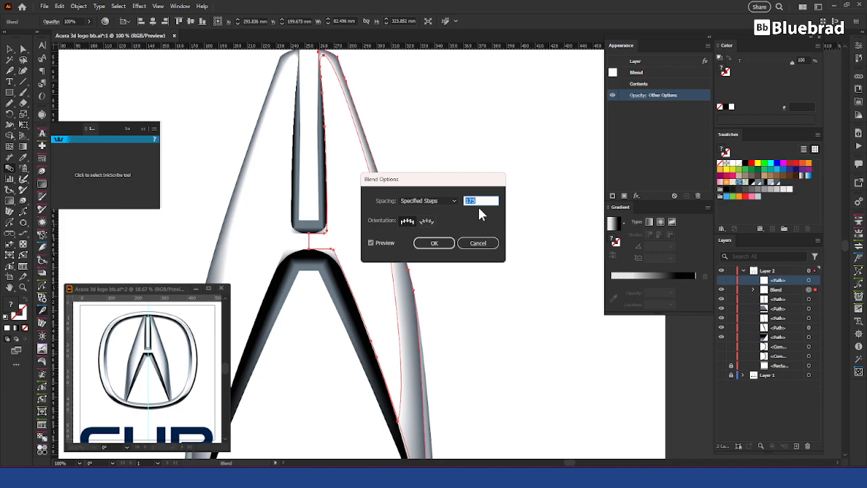
pyautogui.write('200')
pyautogui.press('Return')
pyautogui.click(476, 203)
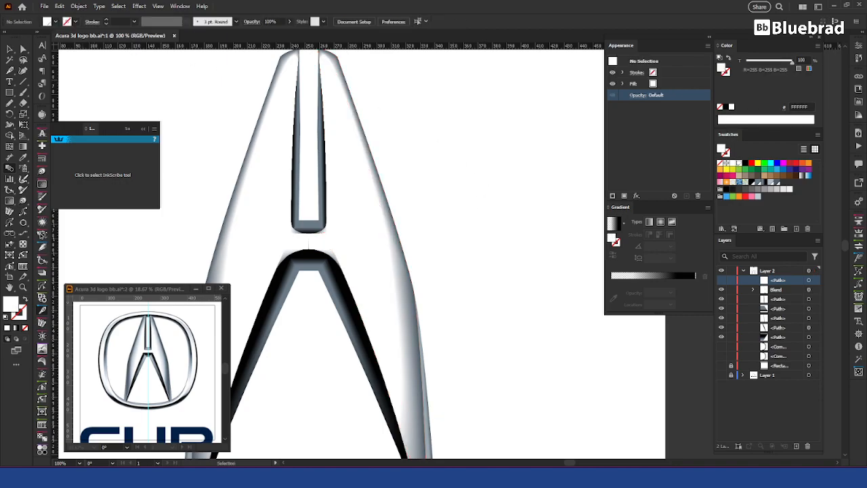
# Show the hidden path above the blend and use it as a clipping mask for the blend.
pyautogui.click(10, 50)
pyautogui.moveTo(369, 207); pyautogui.dragTo(515, 99)
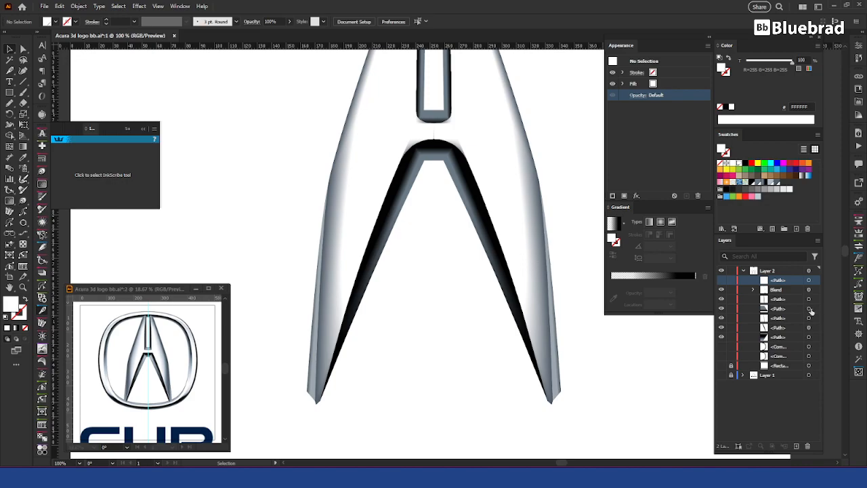
pyautogui.keyDown('ctrl'); pyautogui.click(721, 282); pyautogui.keyUp('ctrl')
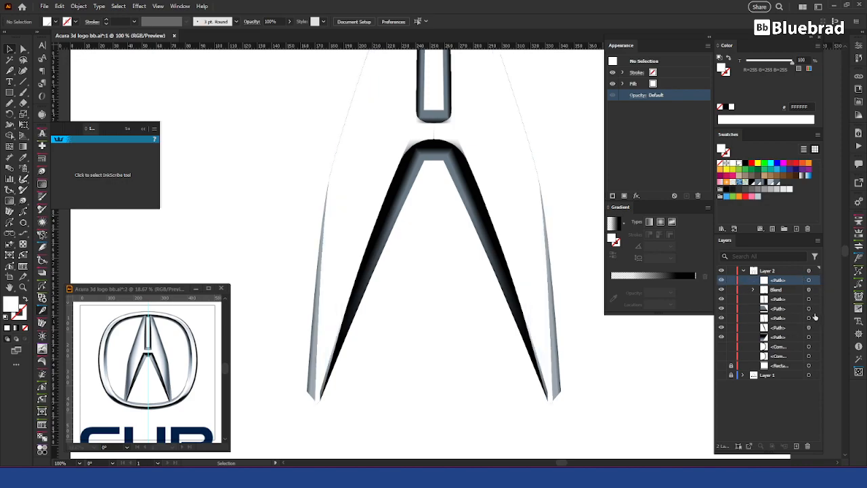
pyautogui.click(815, 280)
pyautogui.keyDown('shift'); pyautogui.click(390, 197); pyautogui.keyUp('shift')
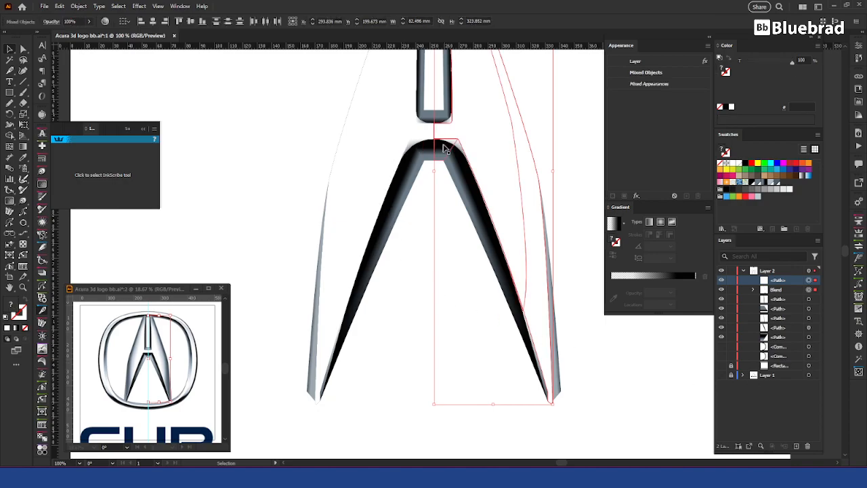
pyautogui.rightClick(482, 143)
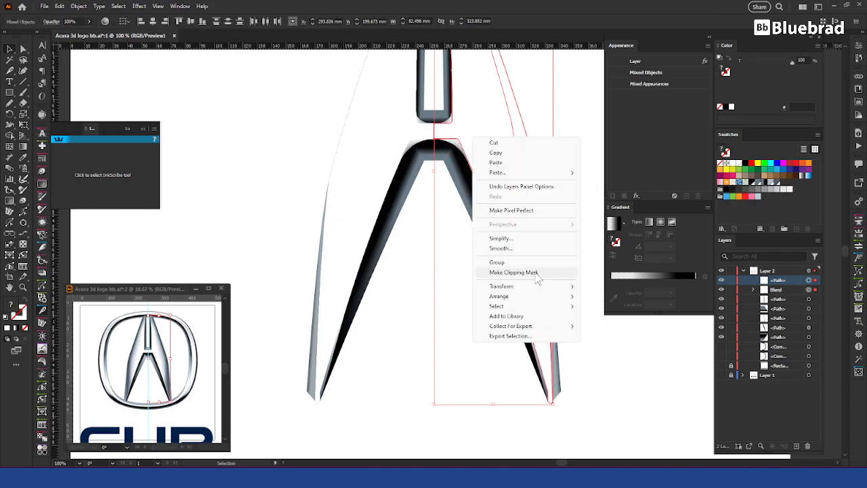
pyautogui.click(514, 271)
pyautogui.click(589, 284)
# Move the highlight's upper tip anchor down and outward inside the clipped blend to deepen the grey shading at the A's tip.
pyautogui.moveTo(558, 123); pyautogui.dragTo(480, 277)
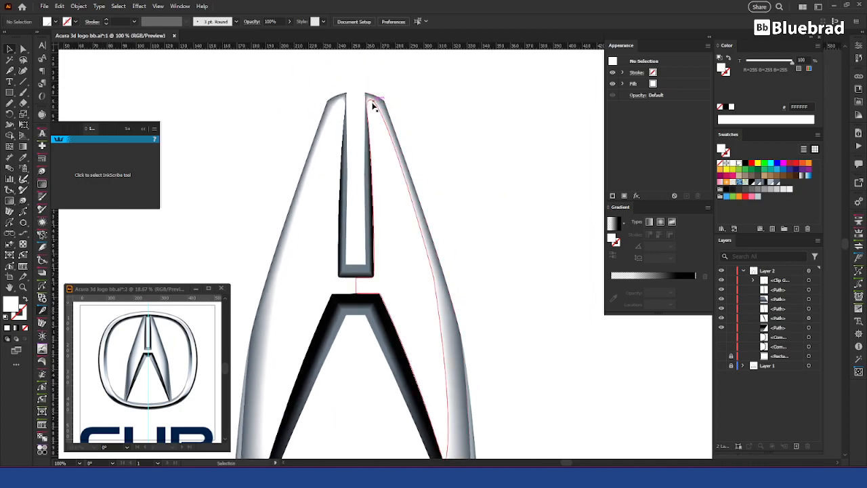
pyautogui.hotkey('ctrl', '=')
pyautogui.hotkey('ctrl', '=')
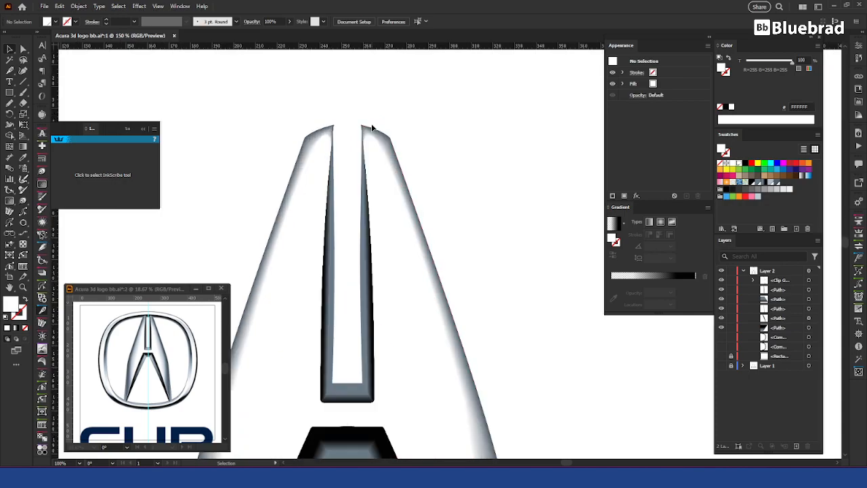
pyautogui.press('a')
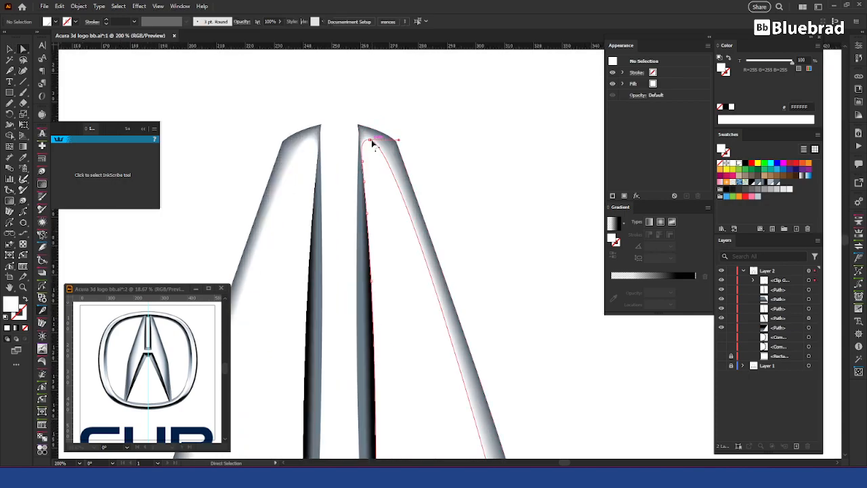
pyautogui.click(374, 146)
pyautogui.moveTo(372, 142)
pyautogui.mouseDown()
pyautogui.moveTo(384, 160)
pyautogui.moveTo(408, 147)
pyautogui.moveTo(391, 177)
pyautogui.moveTo(377, 158)
pyautogui.moveTo(387, 165)
pyautogui.moveTo(368, 170)
pyautogui.moveTo(386, 160)
pyautogui.mouseUp()
pyautogui.click(364, 175)
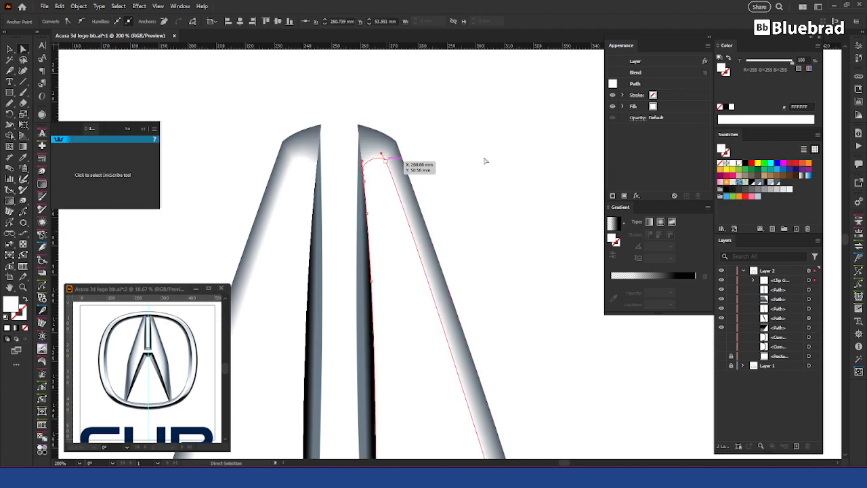
pyautogui.click(526, 212)
# Move the highlight's lower corner anchor up along the black inner edge of the A's leg and deselect.
pyautogui.scroll(-1, 515, 202)
pyautogui.scroll(-4, 516, 202)
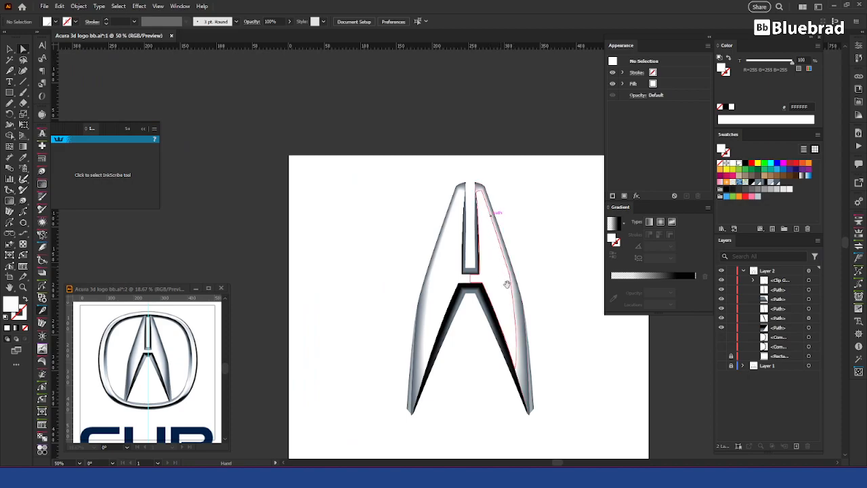
pyautogui.moveTo(508, 286); pyautogui.dragTo(432, 233)
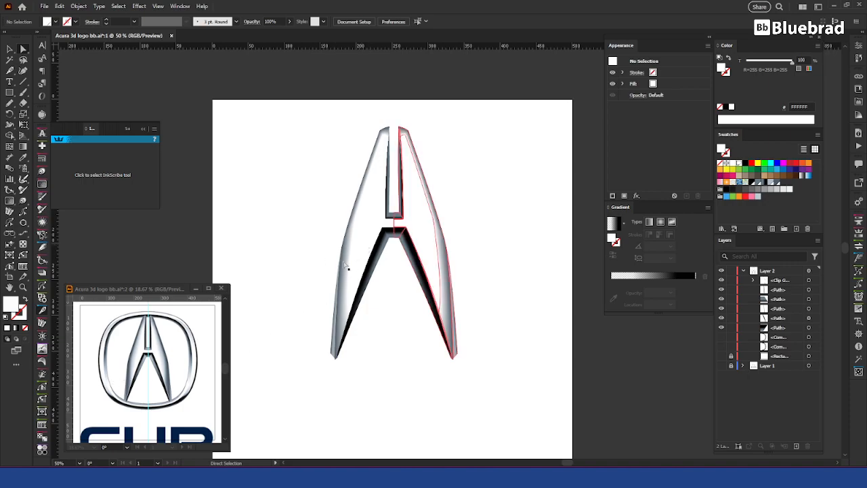
pyautogui.scroll(3, 366, 243)
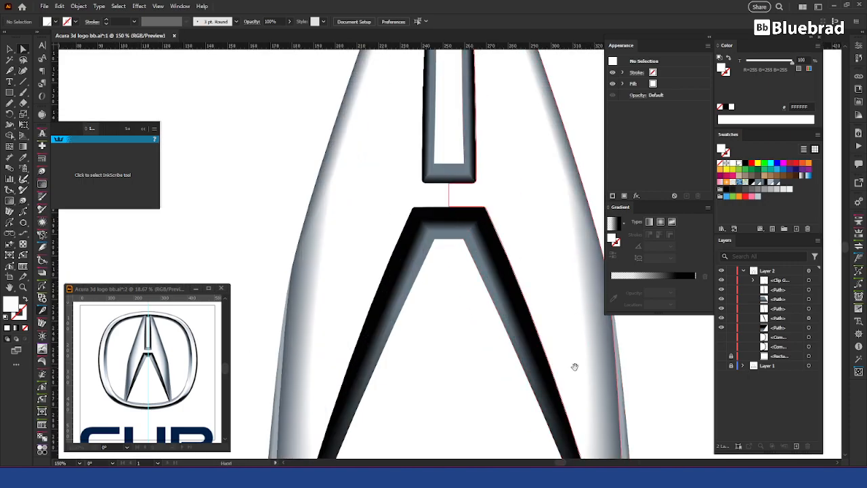
pyautogui.moveTo(573, 362); pyautogui.dragTo(484, 286)
pyautogui.moveTo(488, 384); pyautogui.dragTo(471, 340)
pyautogui.scroll(6, 469, 336)
pyautogui.moveTo(429, 212); pyautogui.dragTo(463, 333)
pyautogui.scroll(-4, 536, 254)
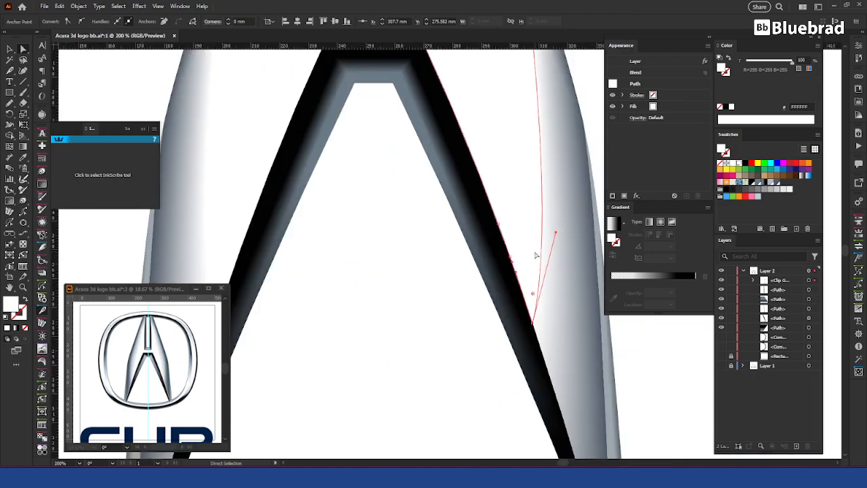
pyautogui.scroll(-3, 535, 254)
pyautogui.click(564, 338)
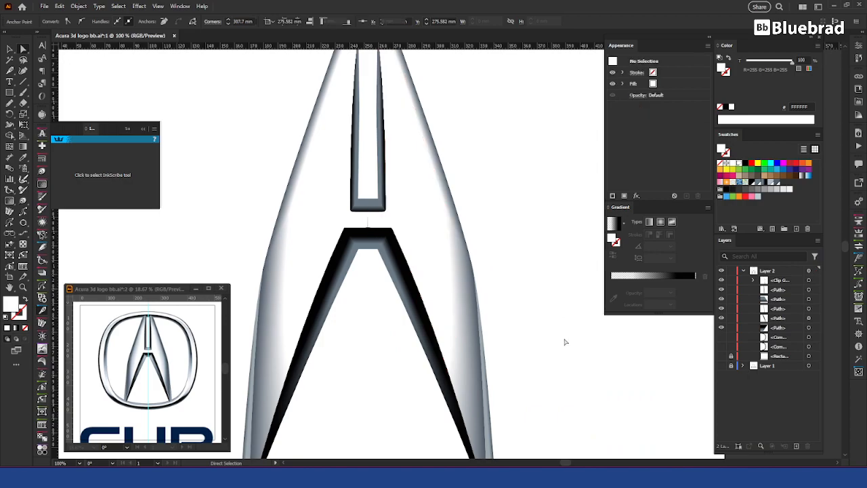
# Select the highlight path and assign the keyboard shortcut 4 to the InkScribe Tool in the BRAD set.
pyautogui.click(447, 223)
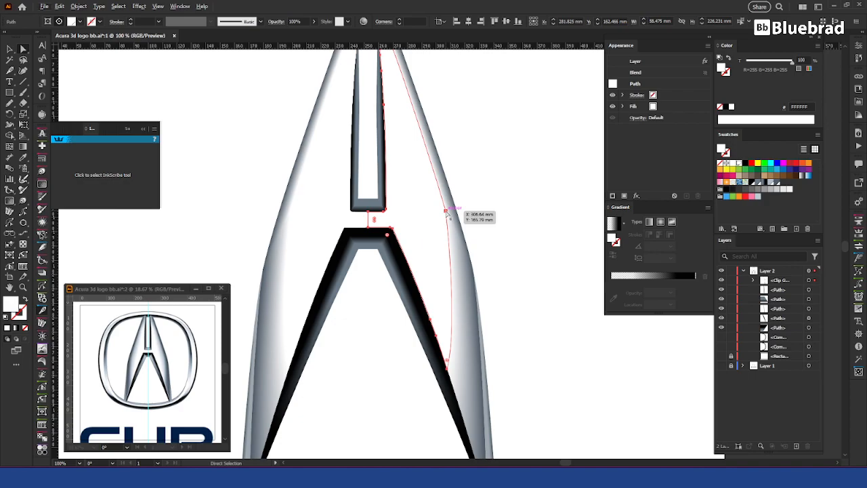
pyautogui.press('ctrl')
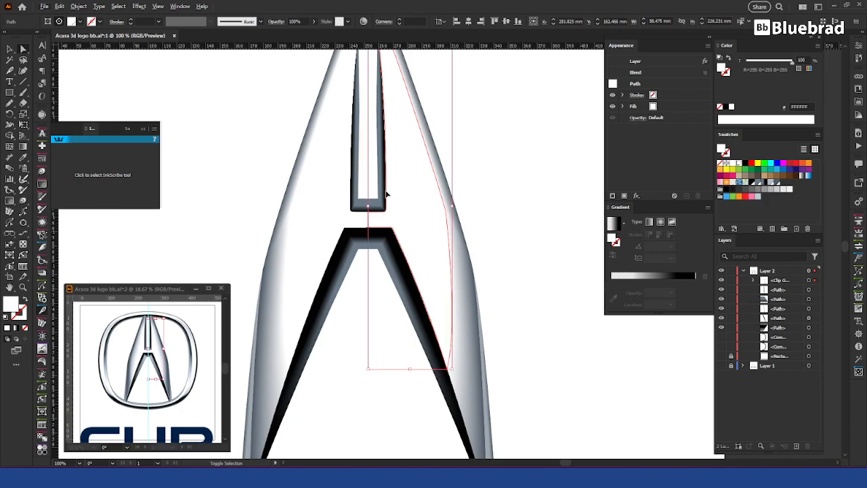
pyautogui.hotkey('ctrl', 'alt', 'shift', 'k')
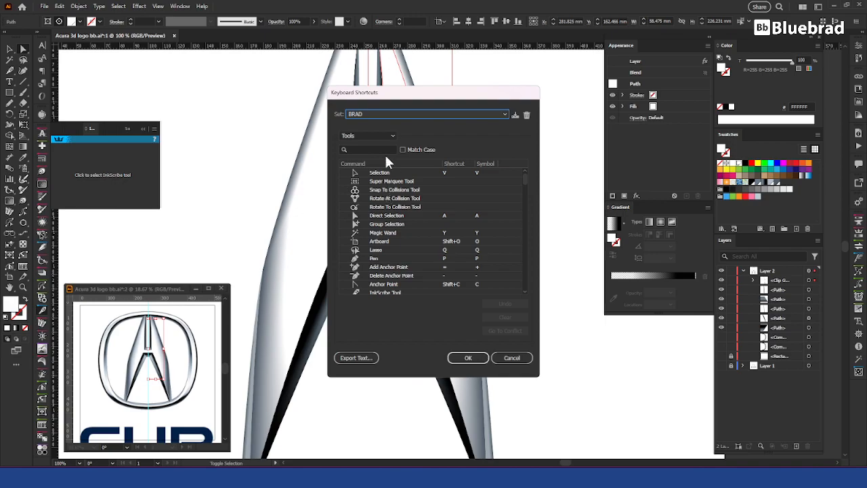
pyautogui.click(368, 149)
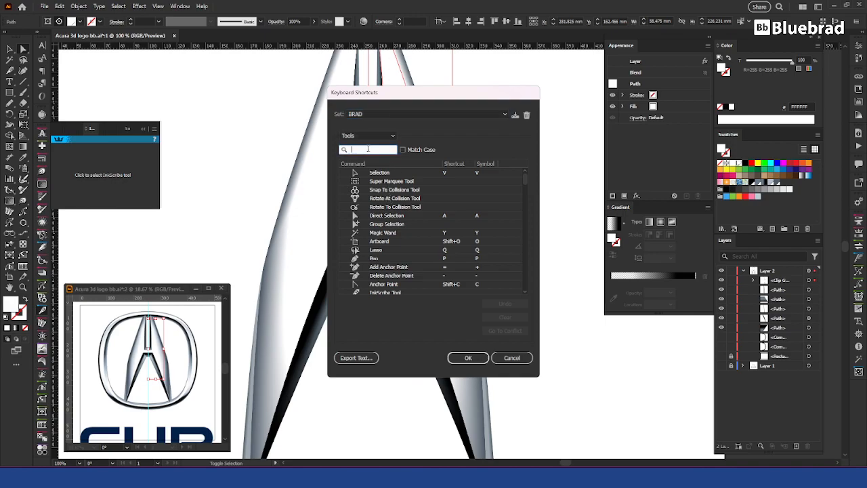
pyautogui.write('in')
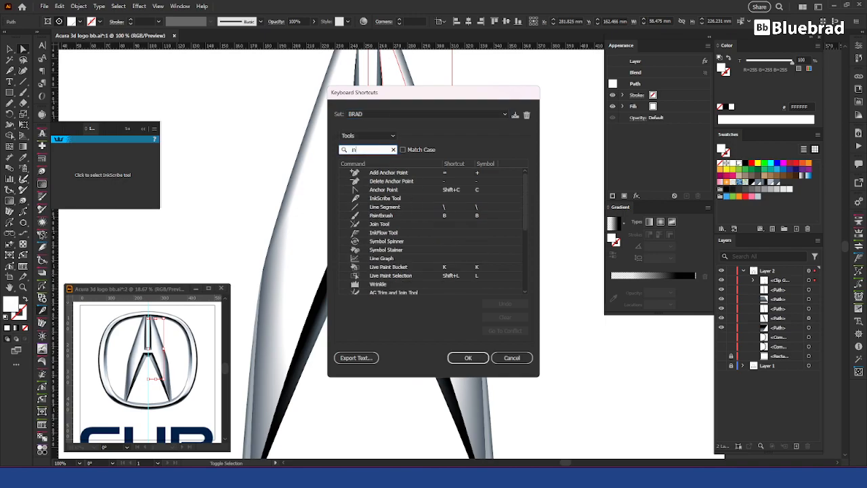
pyautogui.click(399, 198)
pyautogui.write('4')
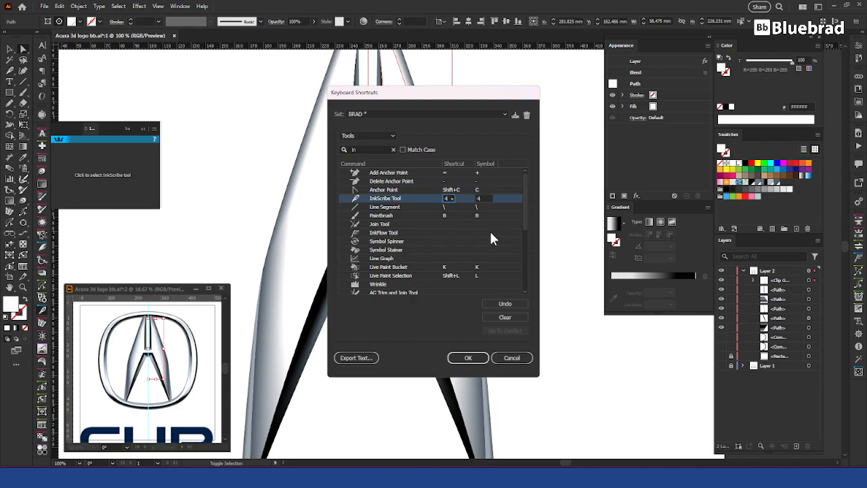
pyautogui.click(468, 358)
# With the InkScribe tool, move the smooth point on the highlight's outer edge slightly inward and adjust the lower corner's handle.
pyautogui.click(449, 249)
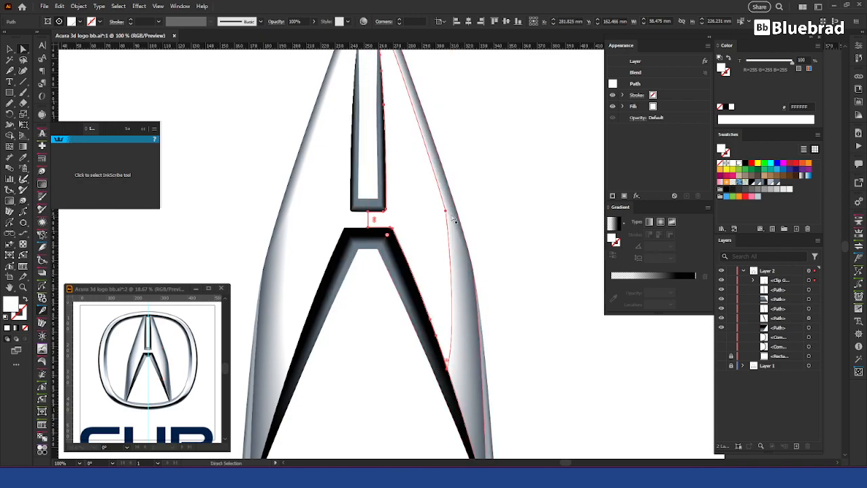
pyautogui.press('p')
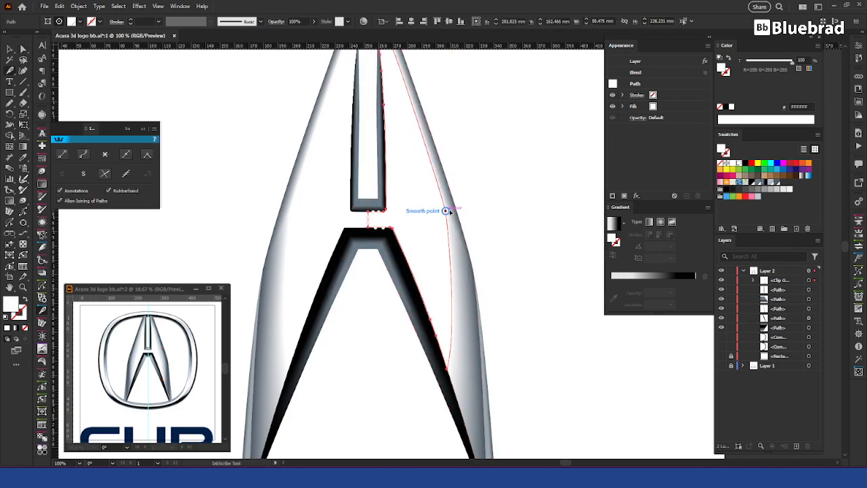
pyautogui.click(446, 211)
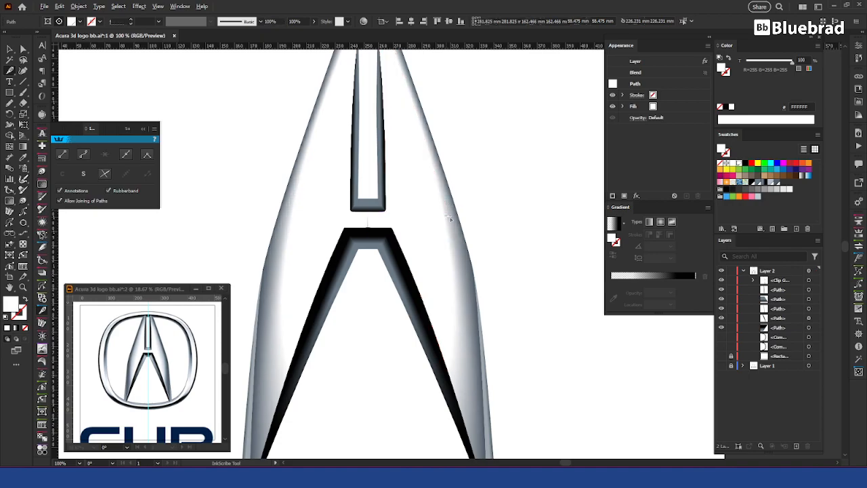
pyautogui.keyDown('ctrl'); pyautogui.click(442, 212); pyautogui.keyUp('ctrl')
pyautogui.keyDown('ctrl'); pyautogui.click(446, 207); pyautogui.keyUp('ctrl')
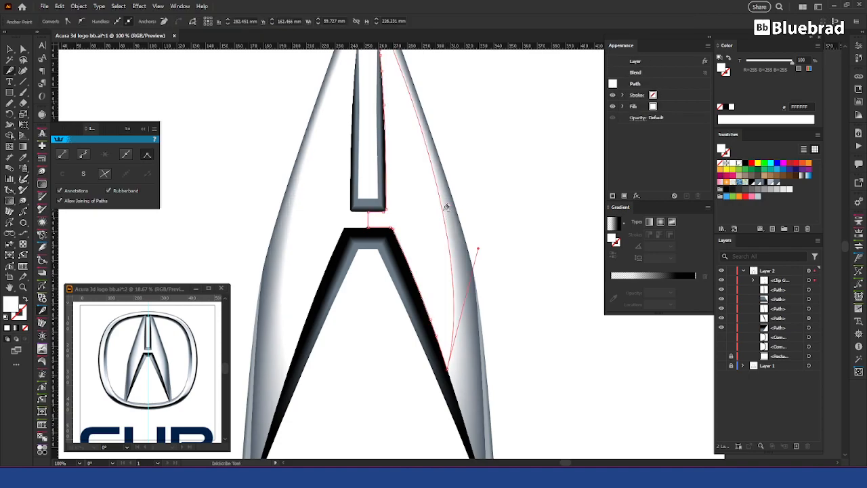
pyautogui.click(446, 208)
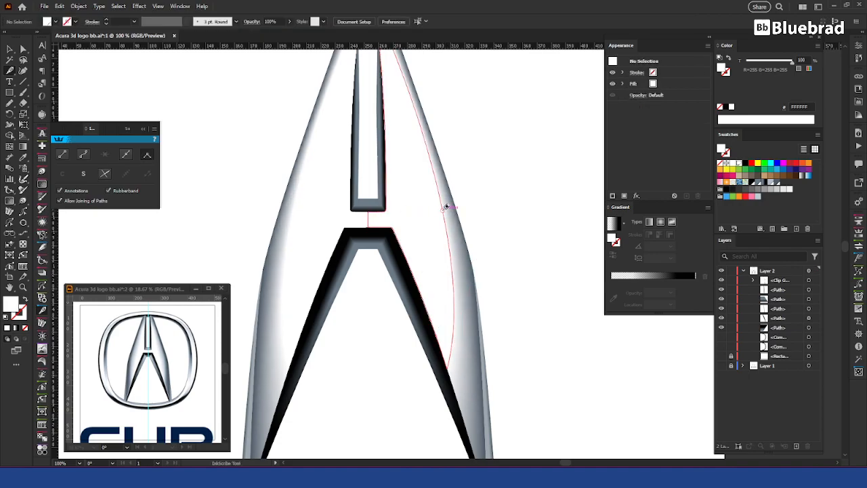
# Shift the highlight's outer-edge smooth point further inward, adjust its lower handle for an even curve, and deselect.
pyautogui.keyDown('ctrl'); pyautogui.click(443, 212); pyautogui.keyUp('ctrl')
pyautogui.moveTo(442, 211); pyautogui.dragTo(438, 212)
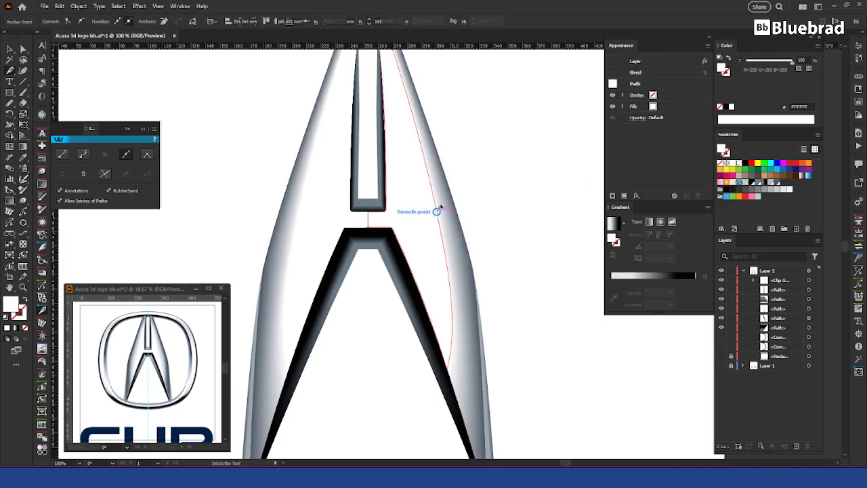
pyautogui.click(440, 208)
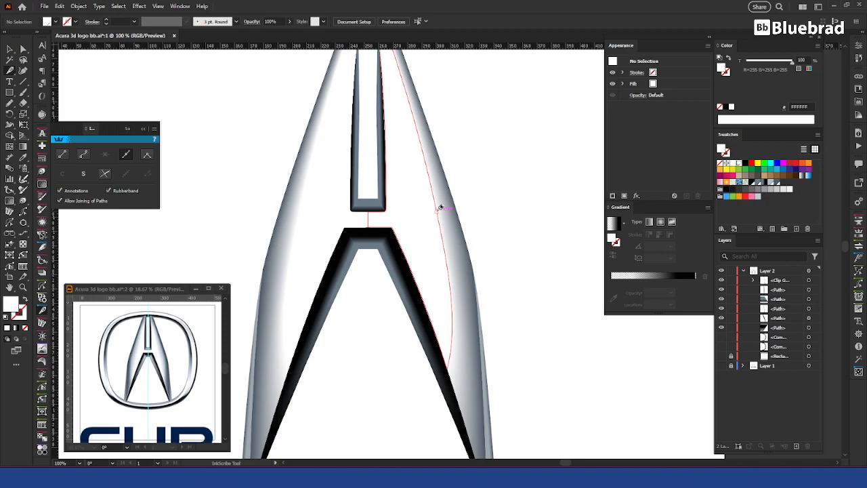
pyautogui.moveTo(439, 208); pyautogui.dragTo(440, 233)
pyautogui.press('v')
pyautogui.click(539, 320)
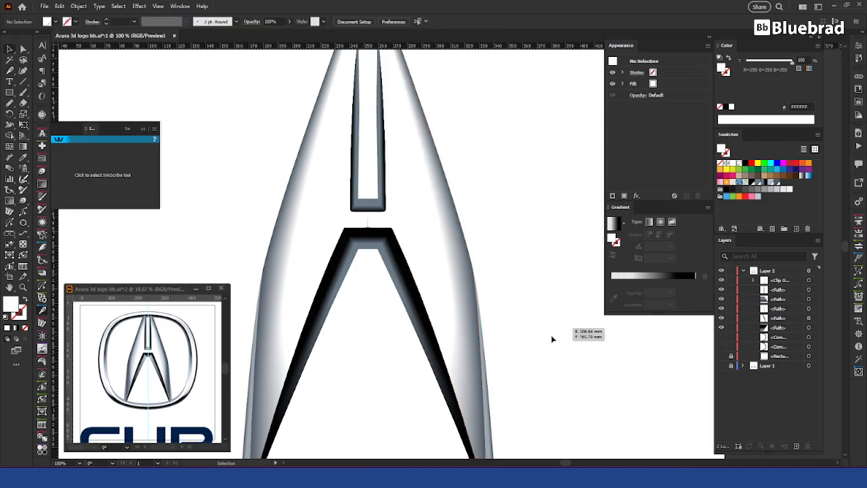
# Inspect the crossbar between the A's two mirrored halves up close, and check the whole logo's paths in outline view.
pyautogui.scroll(-1, 595, 347)
pyautogui.scroll(10, 376, 234)
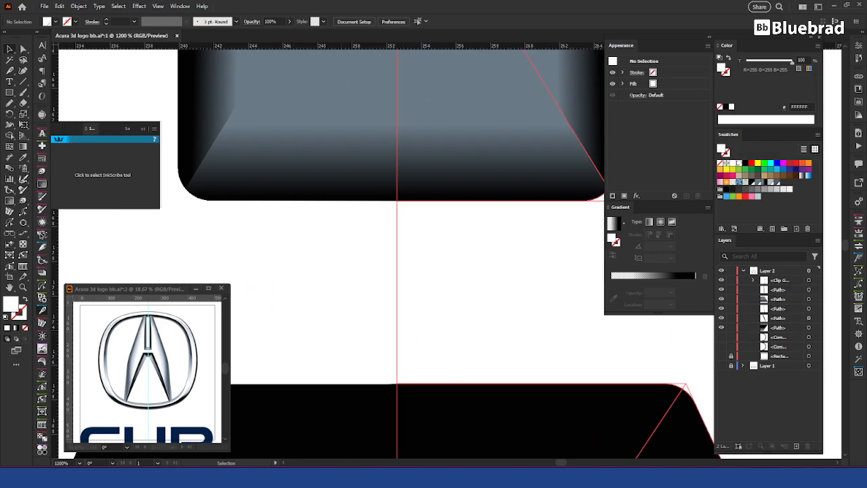
pyautogui.scroll(-1, 467, 226)
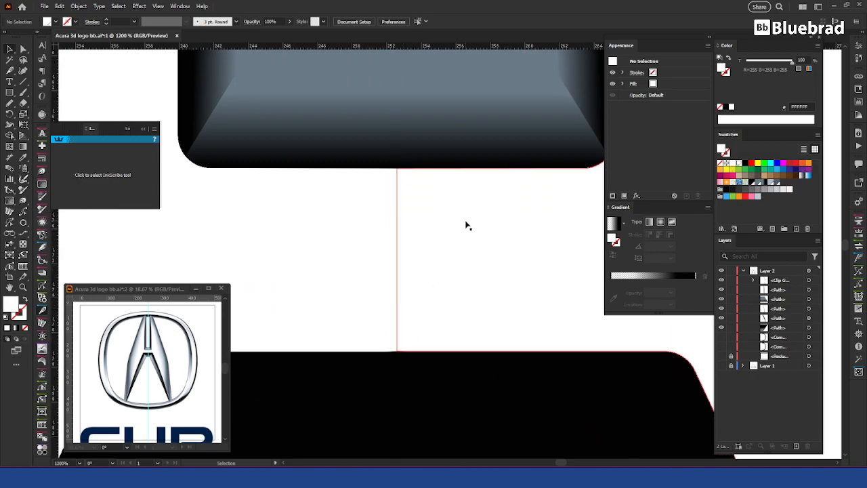
pyautogui.scroll(-8, 466, 225)
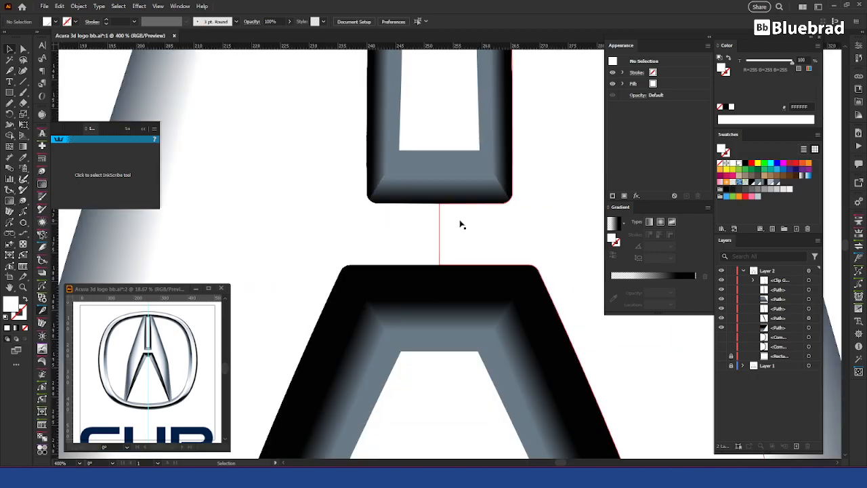
pyautogui.scroll(-2, 461, 225)
pyautogui.moveTo(572, 372); pyautogui.dragTo(461, 356)
pyautogui.hotkey('ctrl', 'y')
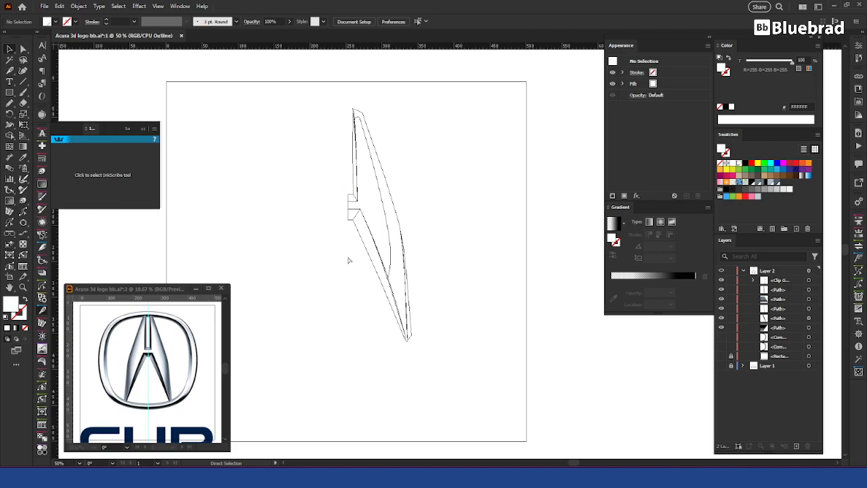
pyautogui.hotkey('ctrl', 'y')
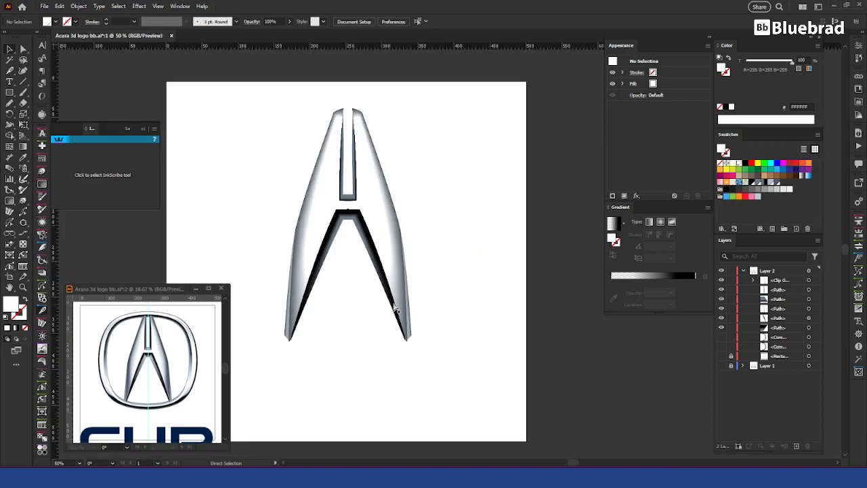
# Select the blend's clipping path and move its lower corner anchor at the crossbar seam slightly past the centre line.
pyautogui.scroll(4, 354, 225)
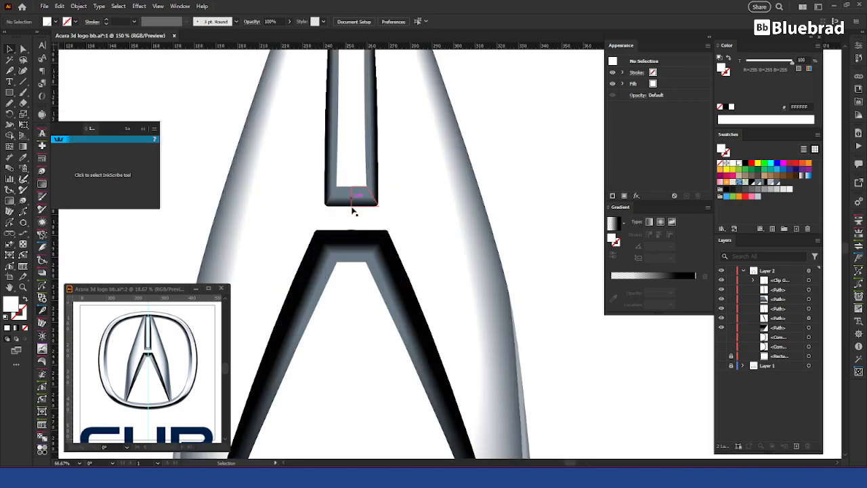
pyautogui.scroll(5, 346, 226)
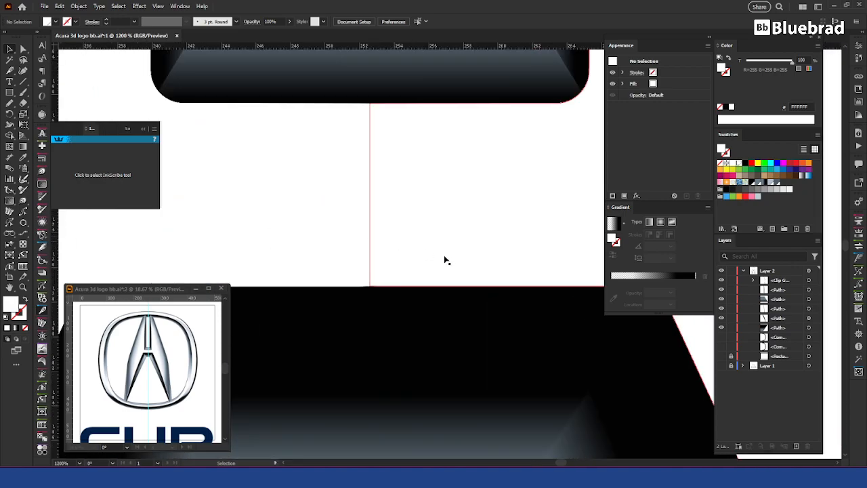
pyautogui.scroll(3, 437, 258)
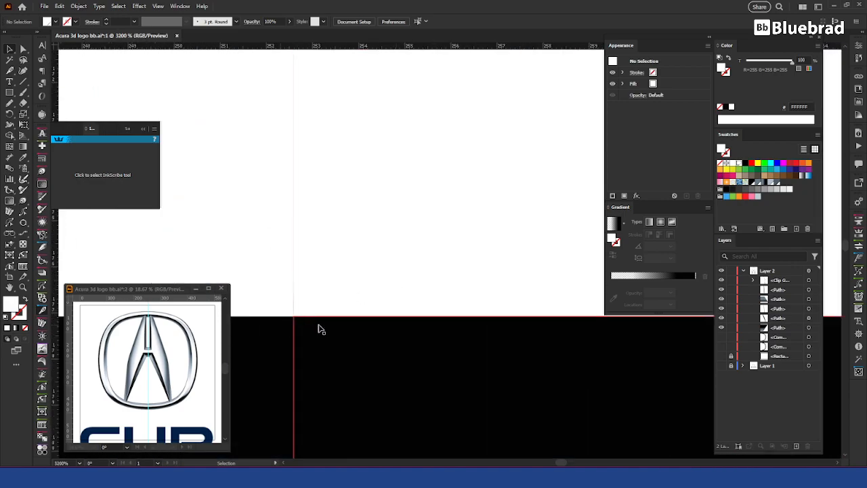
pyautogui.scroll(5, 308, 312)
pyautogui.moveTo(323, 406); pyautogui.dragTo(647, 314)
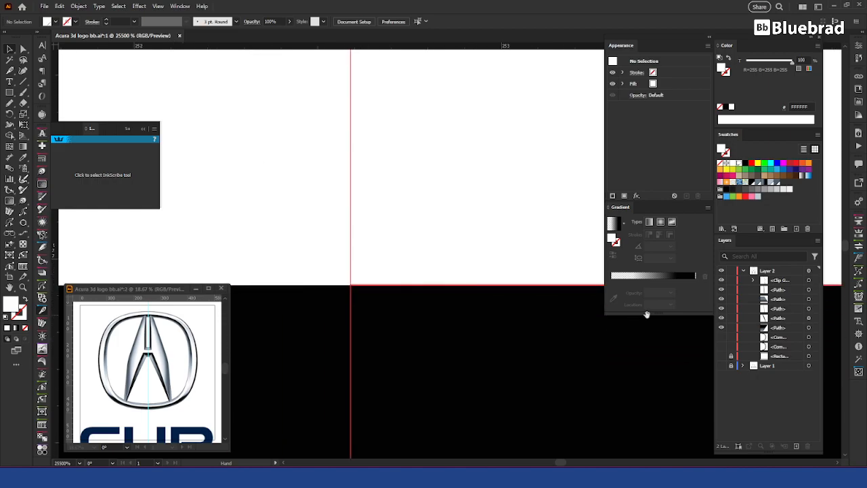
pyautogui.click(381, 215)
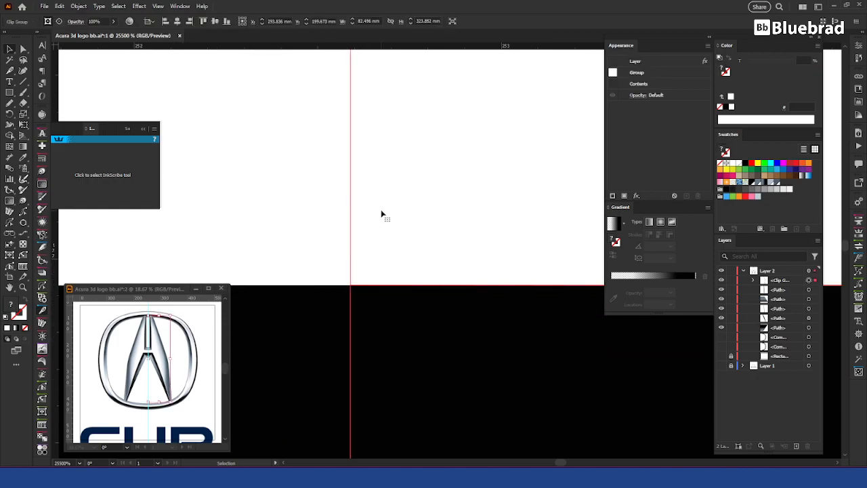
pyautogui.scroll(-5, 387, 210)
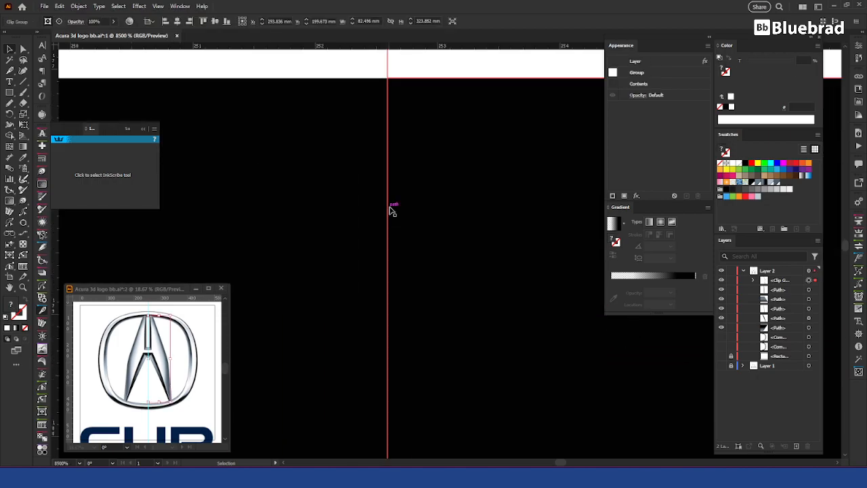
pyautogui.click(753, 280)
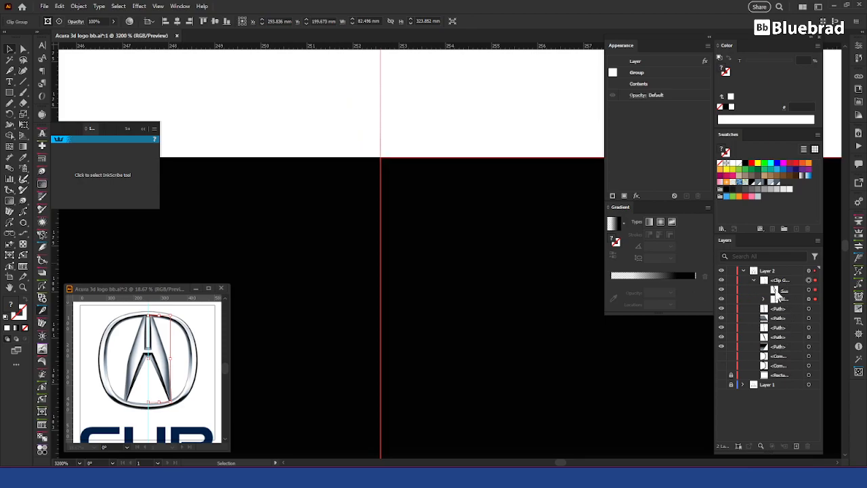
pyautogui.click(809, 289)
pyautogui.moveTo(366, 174); pyautogui.dragTo(407, 342)
pyautogui.press('a')
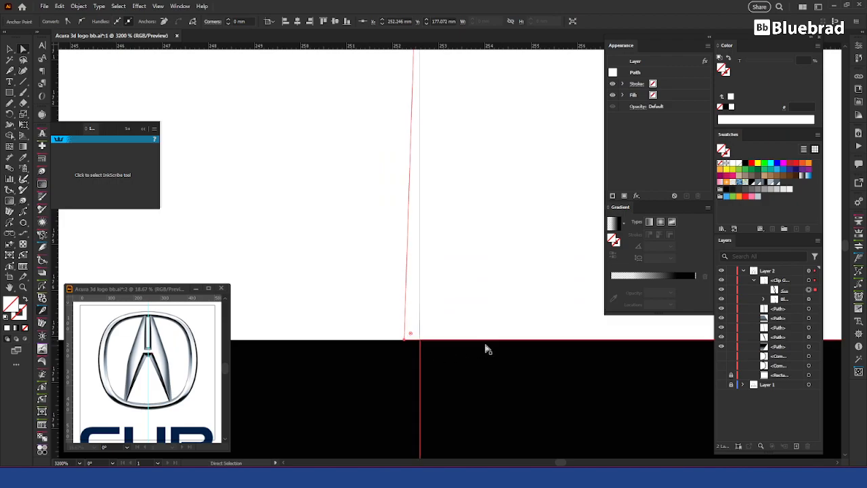
# Select the white highlight path inside the blend, shift its lower corner anchor slightly past the centre line, and deselect.
pyautogui.click(764, 299)
pyautogui.click(815, 309)
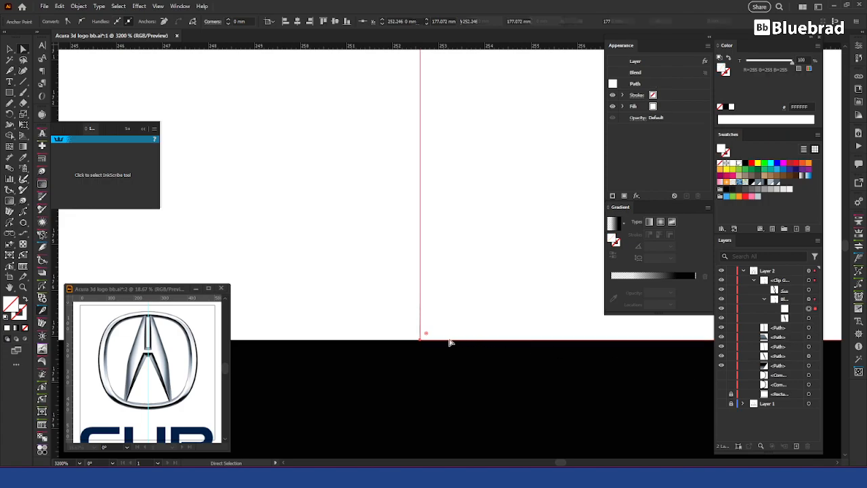
pyautogui.moveTo(424, 337); pyautogui.dragTo(404, 342)
pyautogui.hotkey('ctrl', 'shift', 'a')
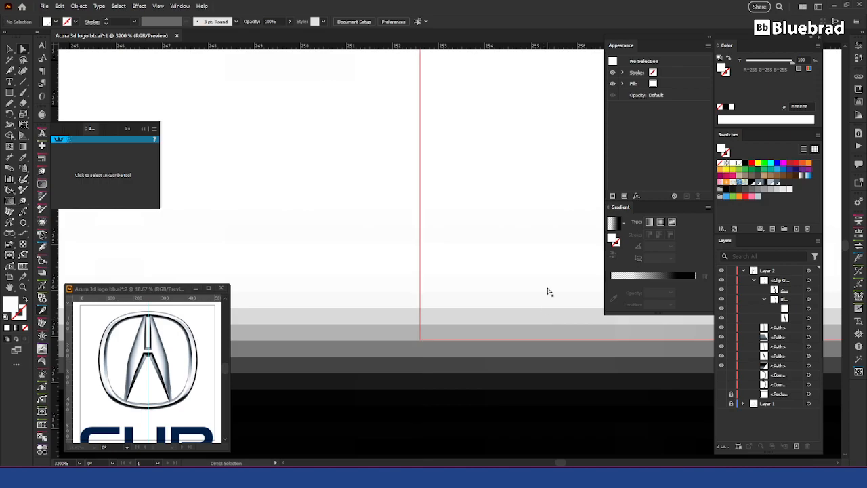
# Move the clipping path's lower crossbar anchor back onto the vertical centre line, align its upper anchor too, and deselect.
pyautogui.scroll(-4, 548, 294)
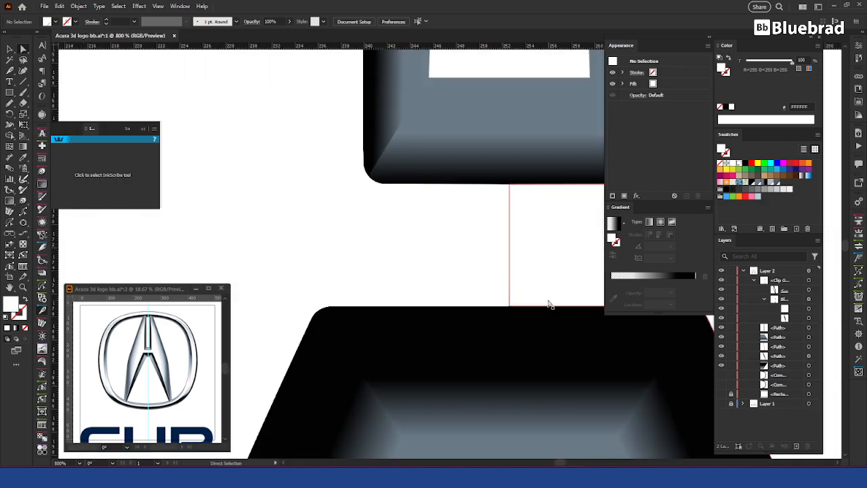
pyautogui.click(815, 289)
pyautogui.moveTo(505, 306); pyautogui.dragTo(510, 306)
pyautogui.moveTo(513, 184); pyautogui.dragTo(510, 184)
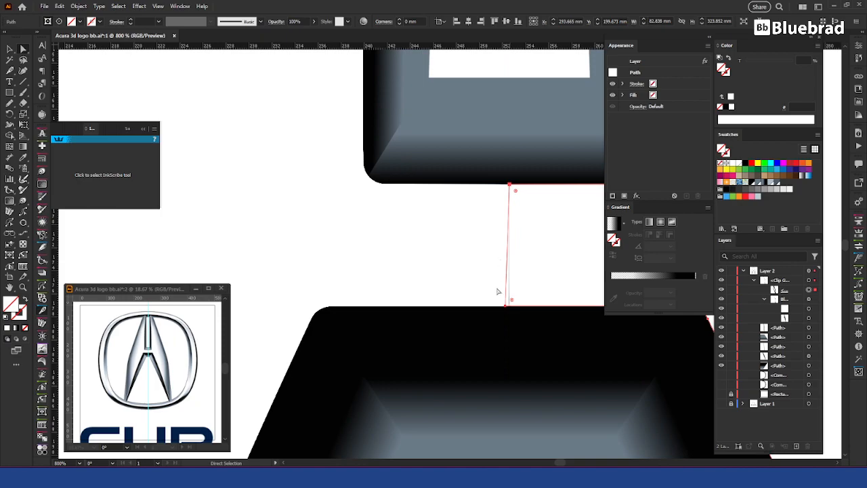
pyautogui.moveTo(506, 306); pyautogui.dragTo(512, 309)
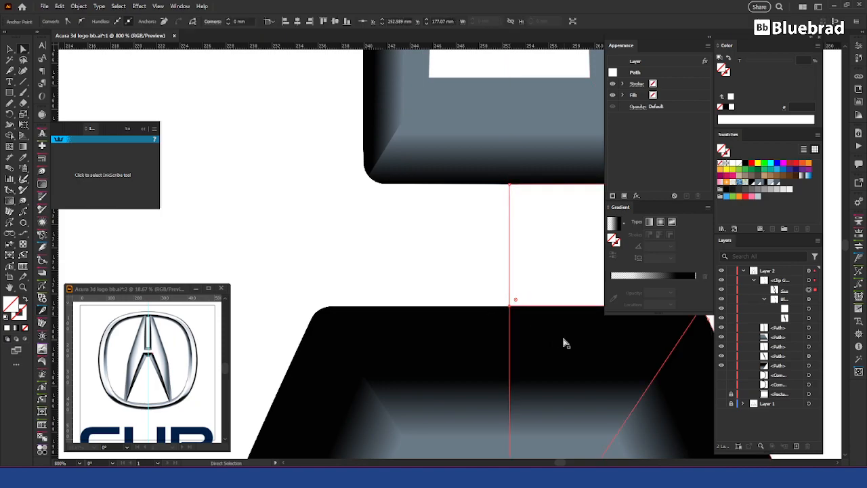
pyautogui.scroll(1, 535, 305)
pyautogui.scroll(-9, 487, 284)
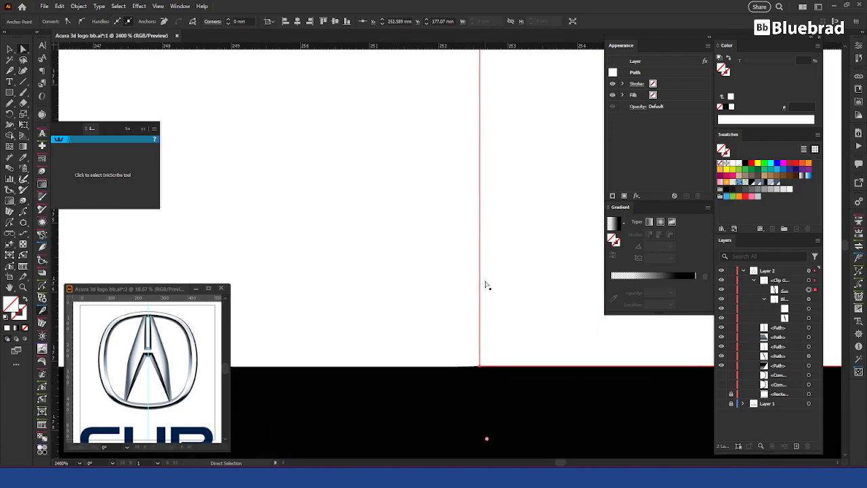
pyautogui.scroll(-4, 491, 272)
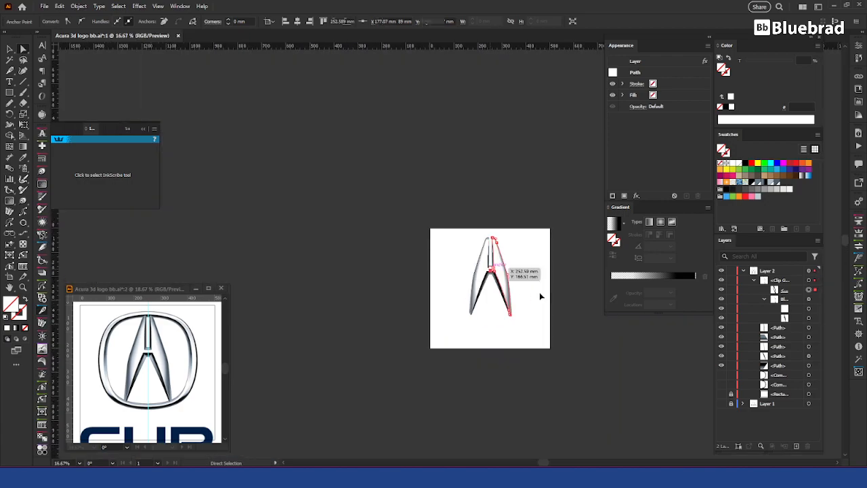
pyautogui.click(548, 309)
pyautogui.press('v')
# Draw a rectangle about 3.5 by 10.5 mm over the crossbar seam between the two black shapes and fill it white.
pyautogui.scroll(2, 508, 272)
pyautogui.scroll(3, 515, 315)
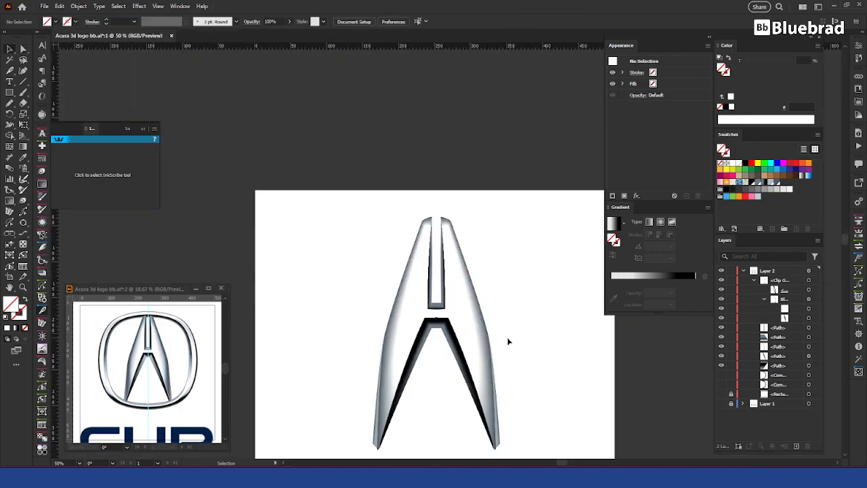
pyautogui.moveTo(519, 393); pyautogui.dragTo(507, 323)
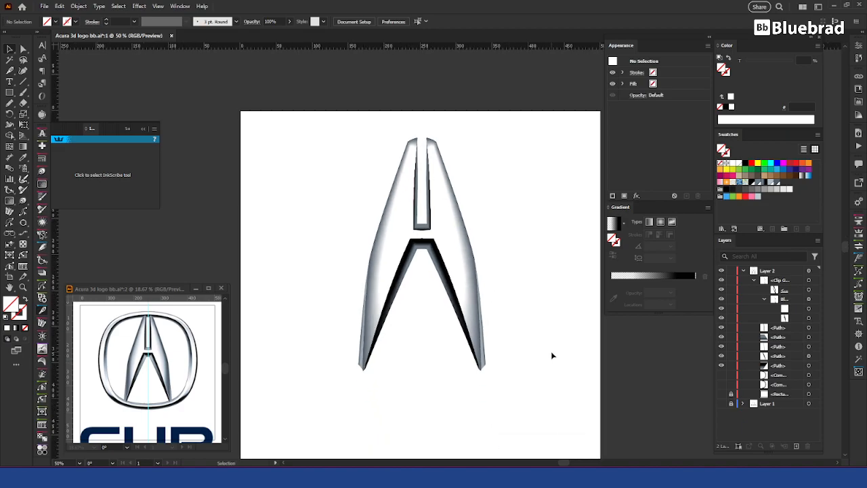
pyautogui.scroll(8, 418, 251)
pyautogui.moveTo(291, 250); pyautogui.dragTo(427, 232)
pyautogui.press('m')
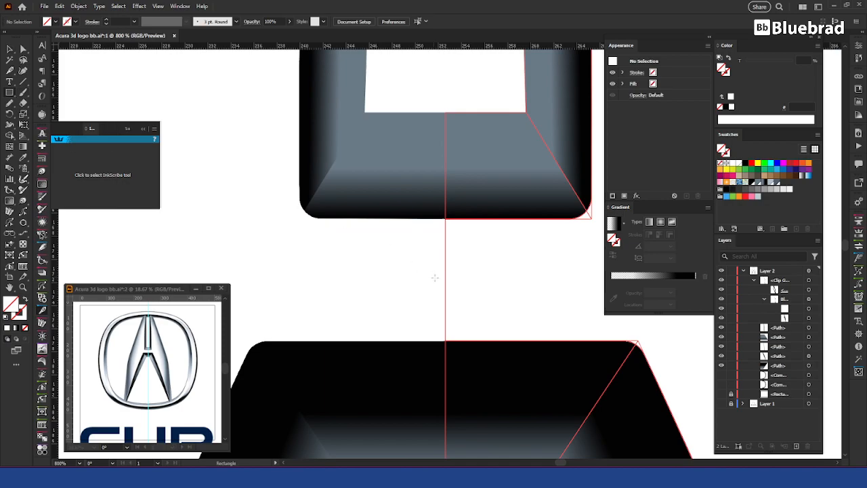
pyautogui.moveTo(452, 219); pyautogui.dragTo(412, 342)
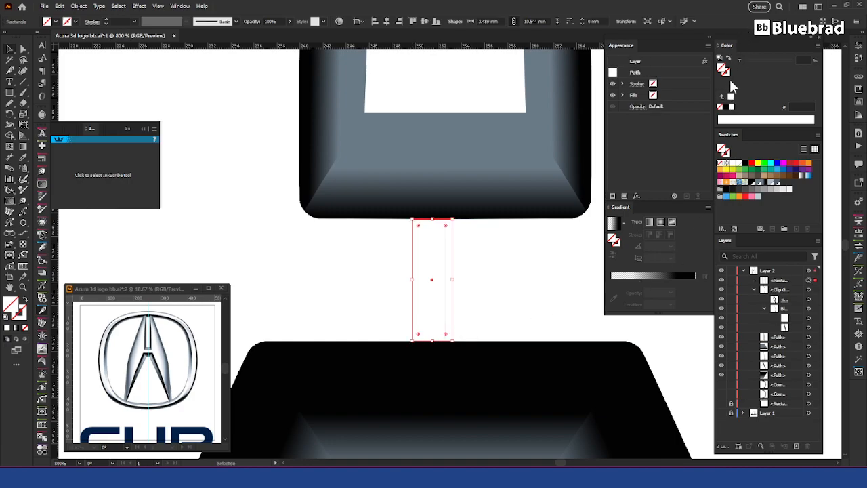
pyautogui.click(740, 164)
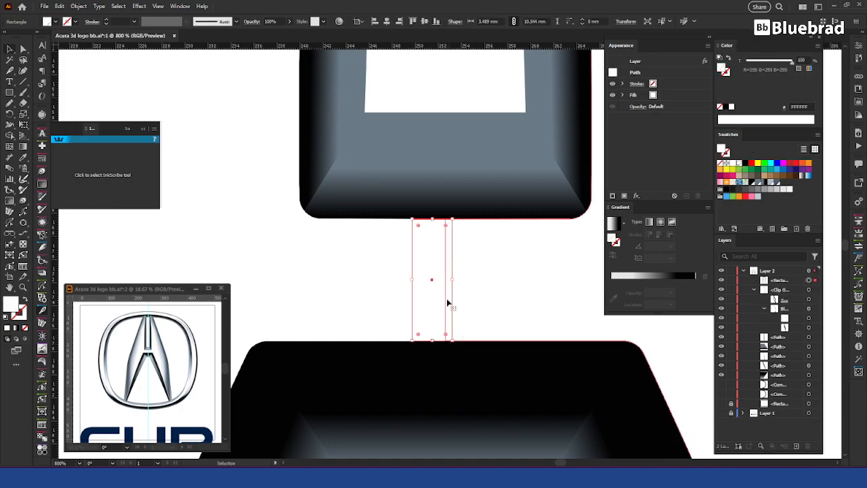
# Centre the white rectangle over the seam at the logo's vertical centre line and deselect.
pyautogui.moveTo(438, 253); pyautogui.dragTo(450, 224)
pyautogui.click(512, 391)
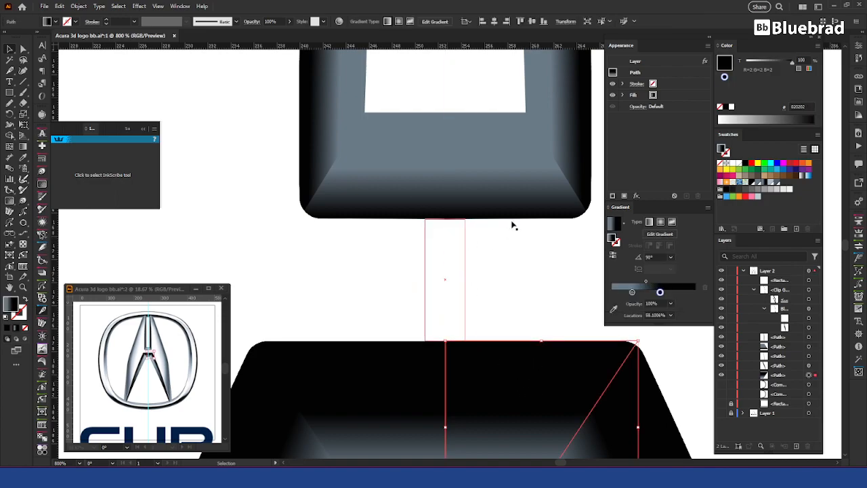
pyautogui.scroll(-1, 475, 223)
pyautogui.scroll(-9, 474, 223)
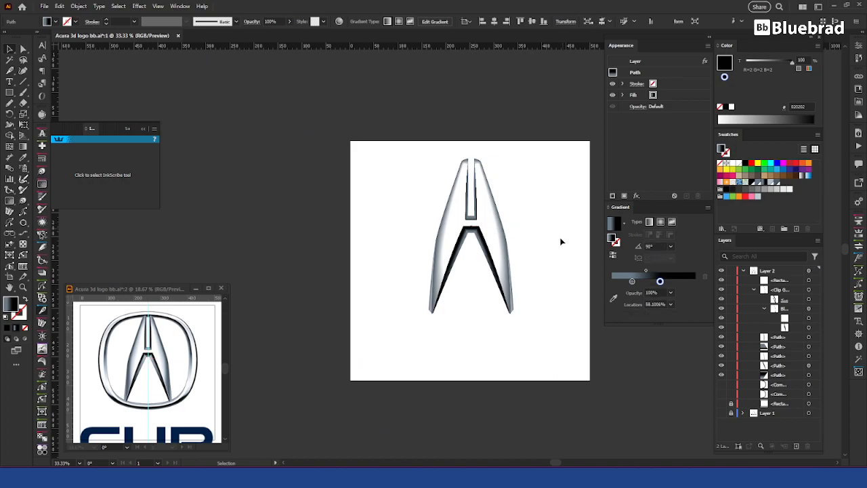
pyautogui.click(562, 242)
# At the lower tip of the A's leg, shift the side facet's bottom corner anchor outward with the Direct Selection tool.
pyautogui.scroll(4, 490, 265)
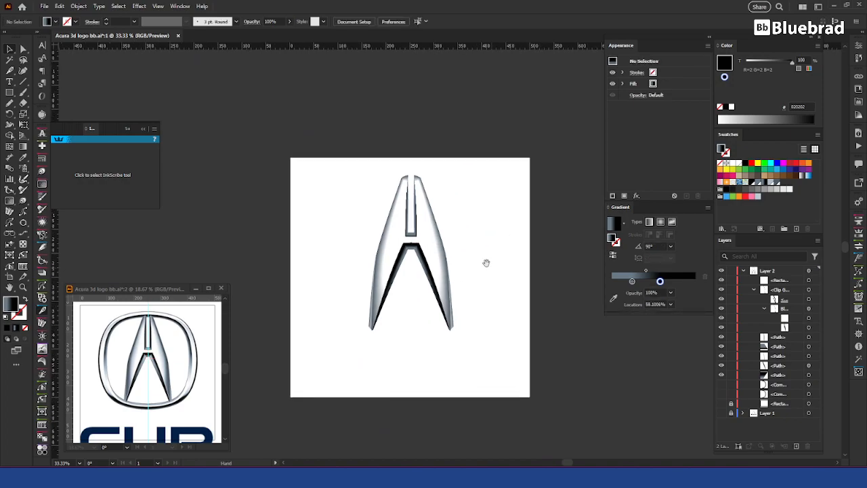
pyautogui.moveTo(489, 324); pyautogui.dragTo(520, 277)
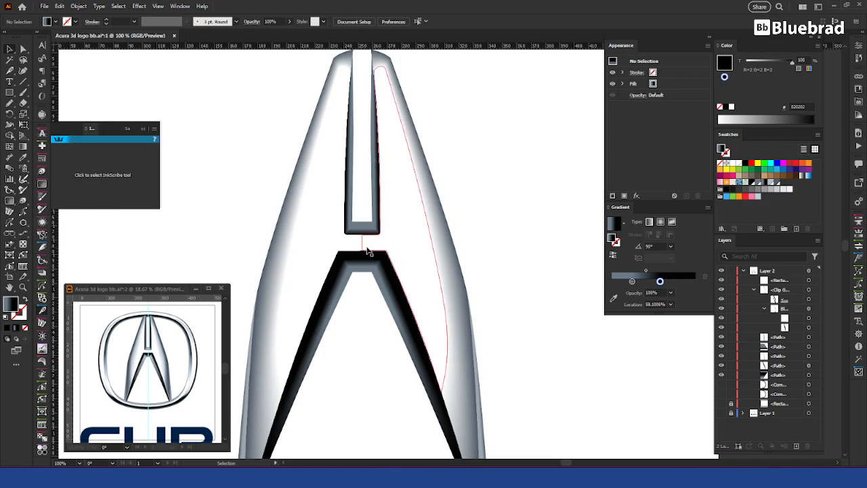
pyautogui.scroll(1, 377, 60)
pyautogui.scroll(1, 378, 60)
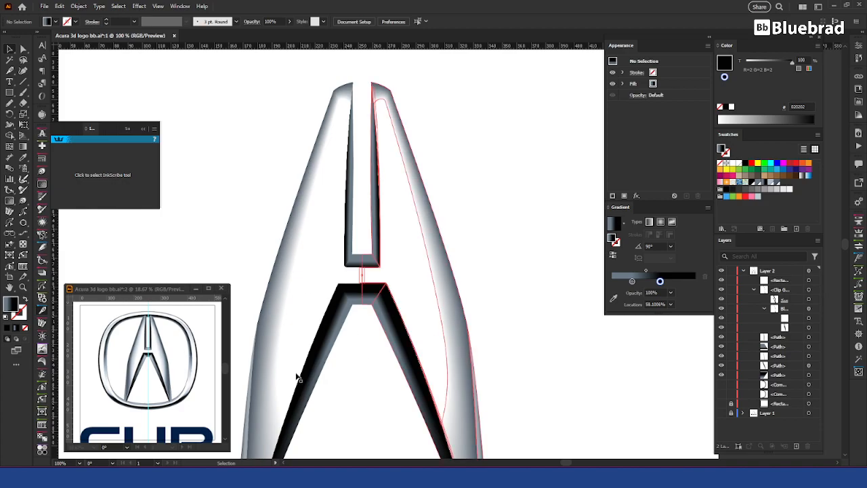
pyautogui.moveTo(449, 316); pyautogui.dragTo(368, 229)
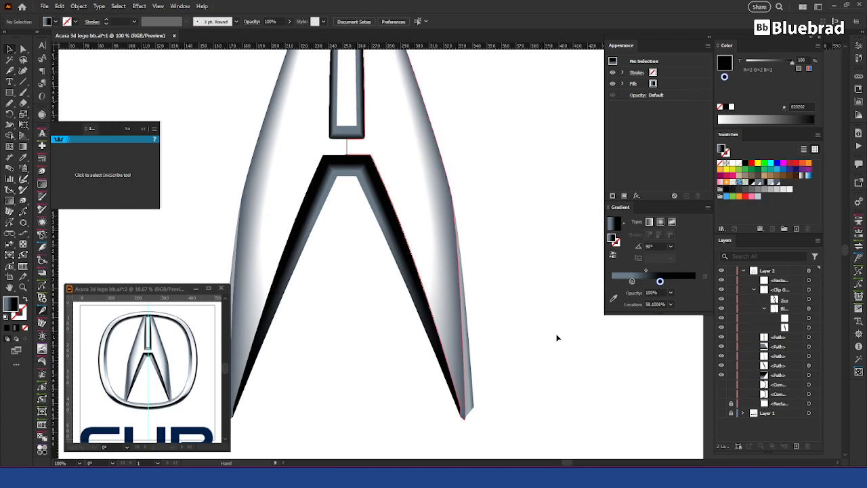
pyautogui.scroll(6, 466, 425)
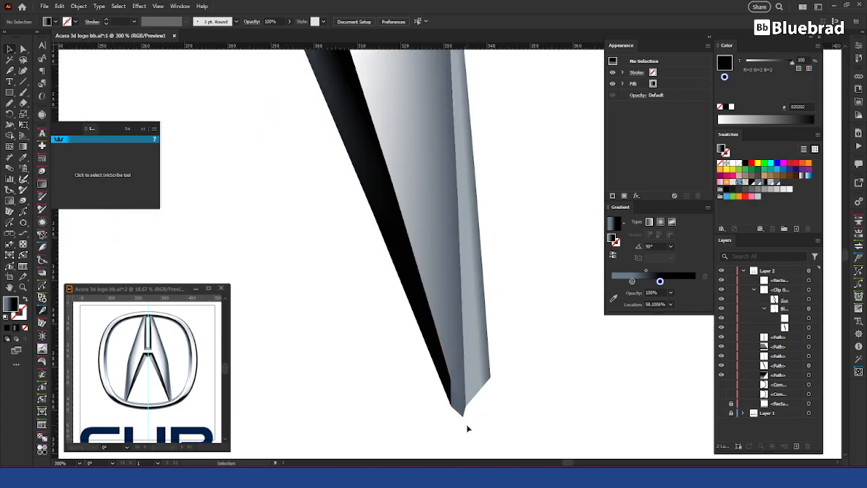
pyautogui.press('a')
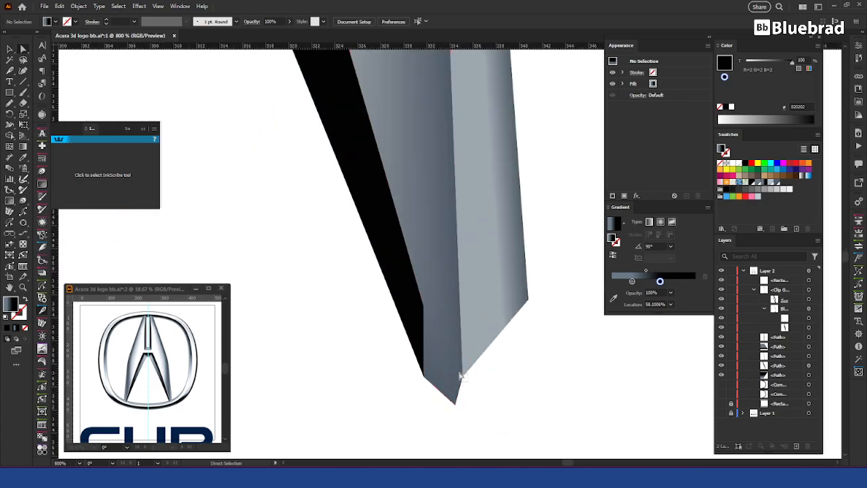
pyautogui.click(460, 376)
pyautogui.moveTo(464, 378); pyautogui.dragTo(481, 382)
pyautogui.click(496, 396)
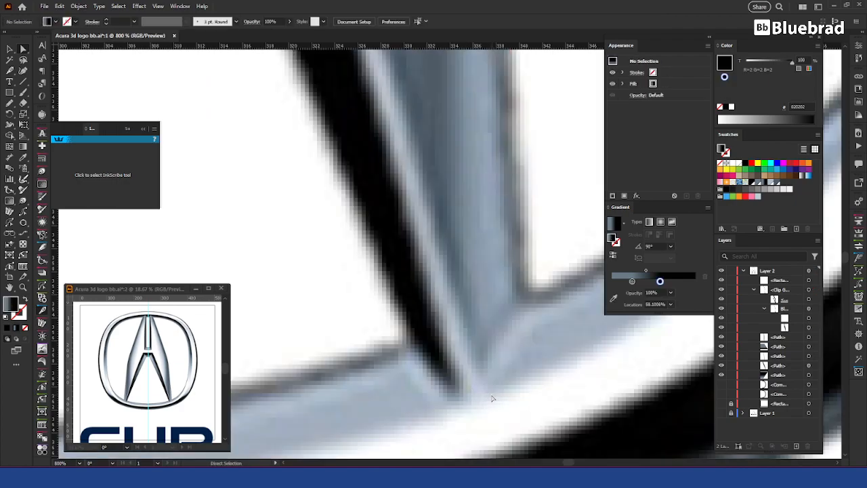
# Compare the leg's tip with the reference image, then reposition the side facet's bottom corner anchor on the tip's slanted lower edge.
pyautogui.press('v')
pyautogui.click(721, 414)
pyautogui.press('a')
pyautogui.moveTo(451, 367); pyautogui.dragTo(483, 383)
pyautogui.click(490, 389)
pyautogui.click(721, 413)
pyautogui.moveTo(472, 382)
pyautogui.mouseDown()
pyautogui.moveTo(462, 378)
pyautogui.moveTo(471, 387)
pyautogui.mouseUp()
pyautogui.click(476, 365)
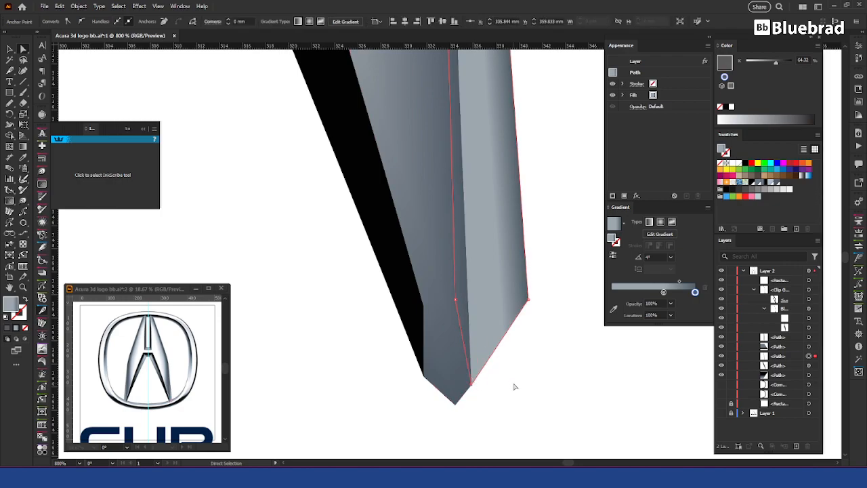
# Nudge the upper corner anchor where the black inner face meets the grey facet at the right leg's lower tip slightly outward.
pyautogui.click(553, 389)
pyautogui.scroll(-5, 580, 347)
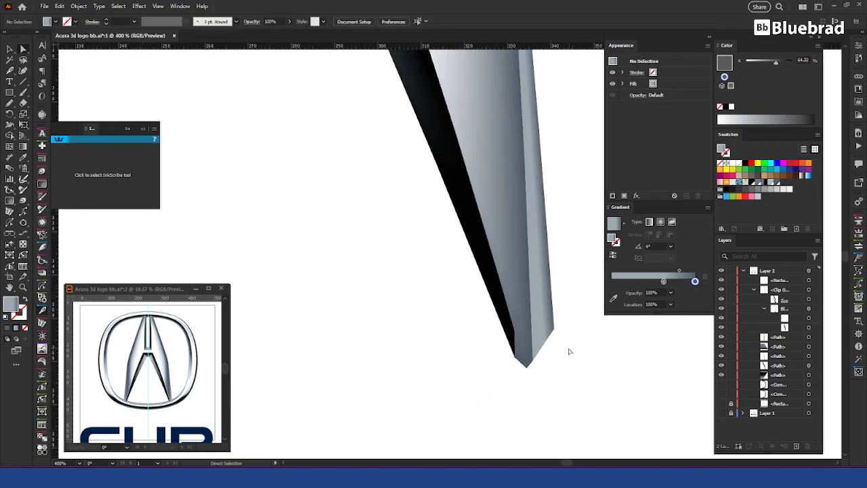
pyautogui.scroll(-3, 559, 349)
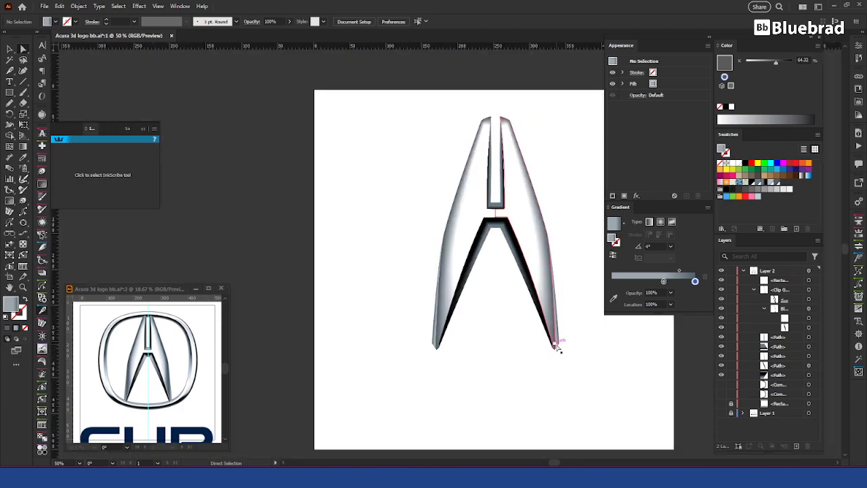
pyautogui.scroll(6, 565, 366)
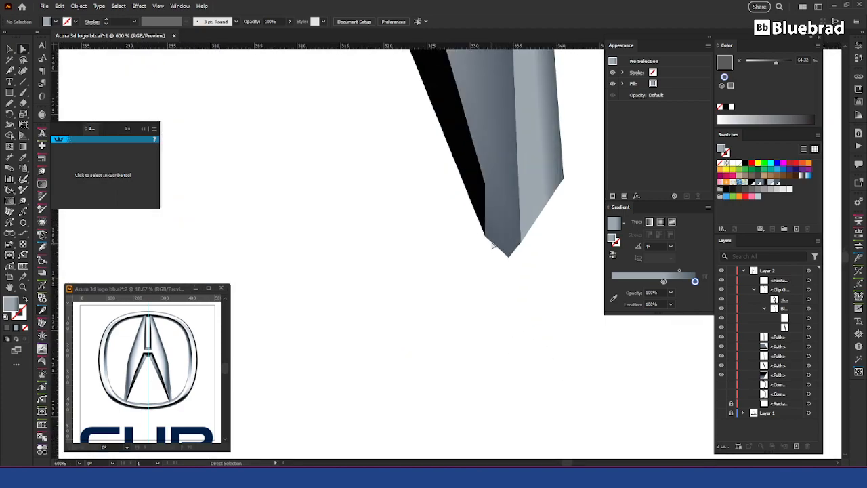
pyautogui.moveTo(485, 185); pyautogui.dragTo(481, 189)
pyautogui.click(545, 321)
pyautogui.scroll(-6, 545, 298)
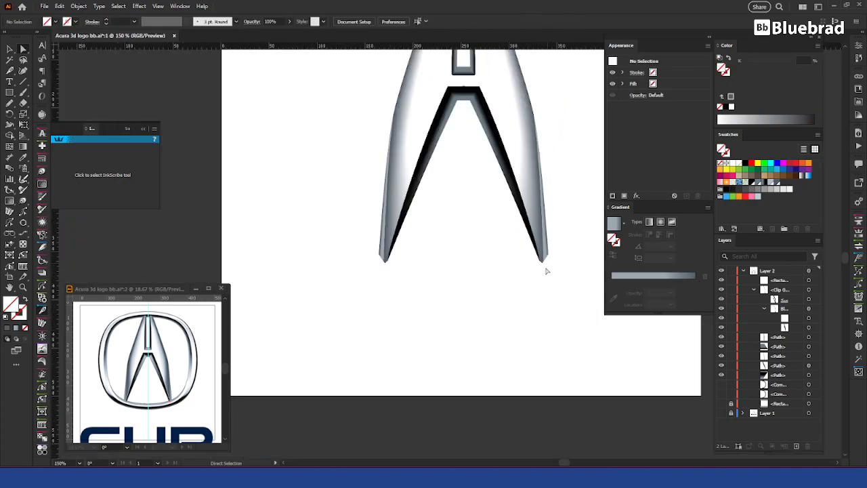
pyautogui.moveTo(491, 343); pyautogui.dragTo(491, 356)
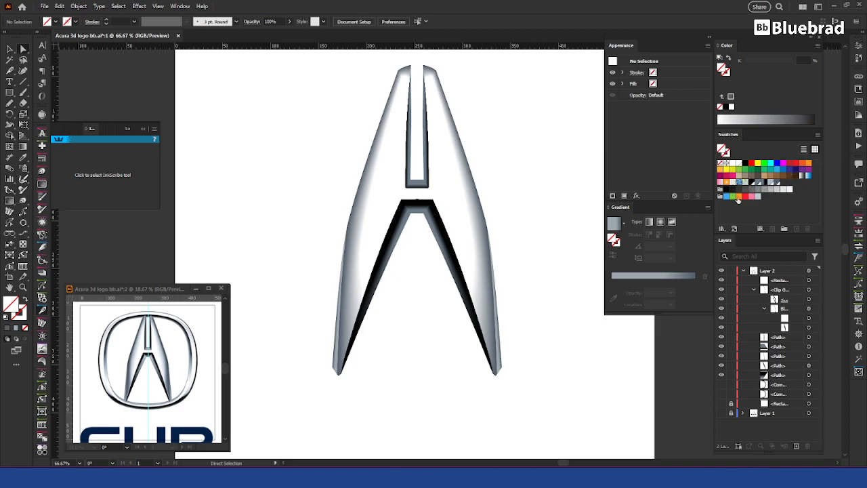
# Change the global white swatch to R=254 G=254 B=254.
pyautogui.doubleClick(738, 164)
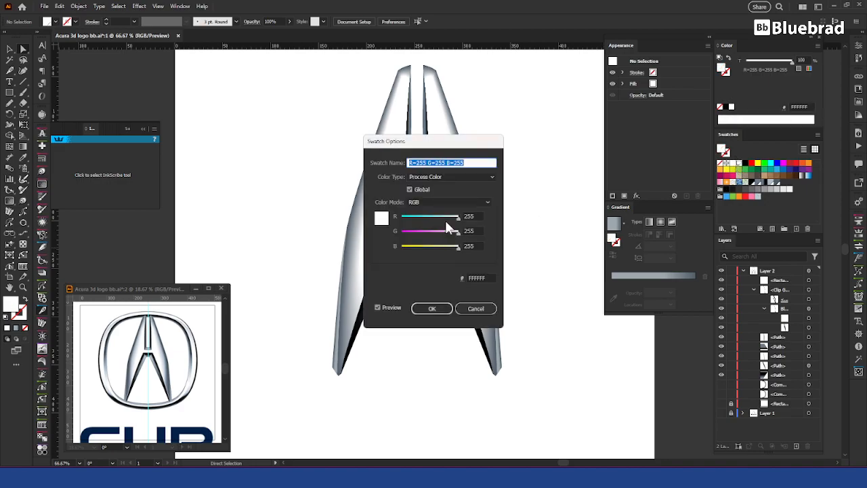
pyautogui.click(478, 216)
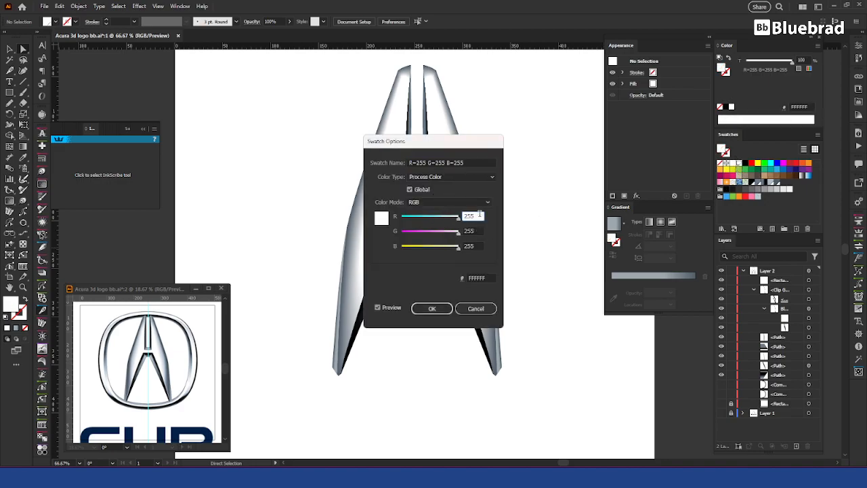
pyautogui.press('Down')
pyautogui.click(479, 229)
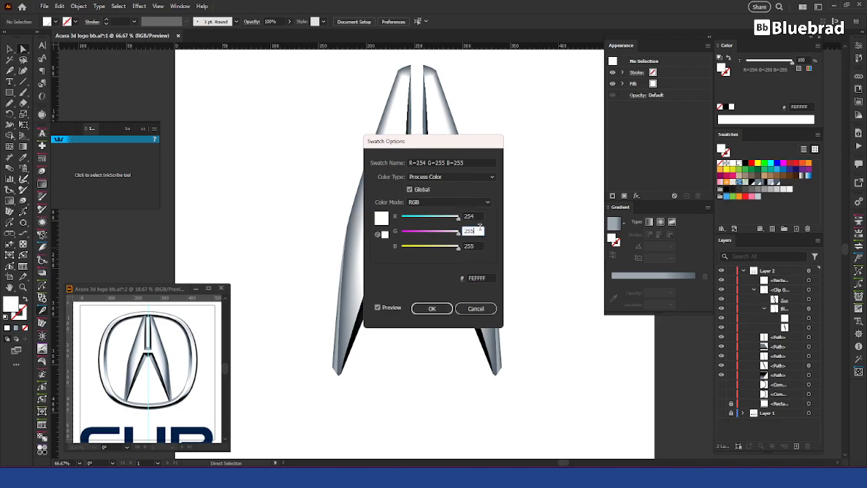
pyautogui.click(479, 246)
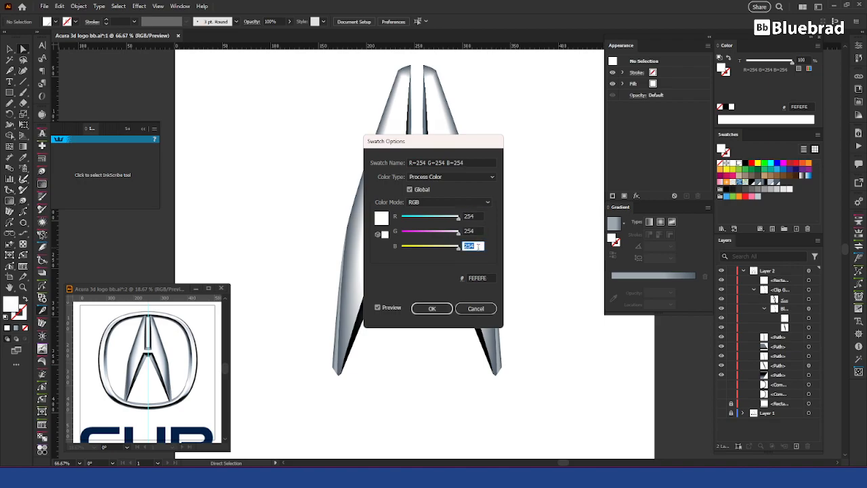
pyautogui.click(448, 310)
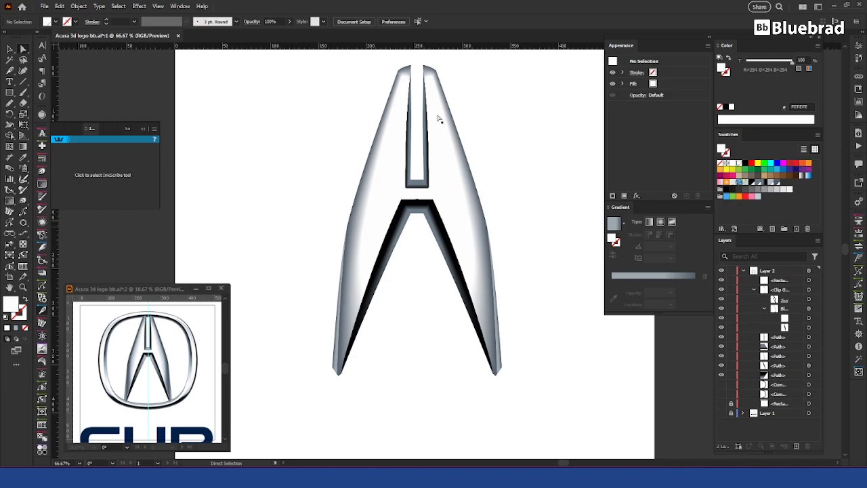
pyautogui.click(446, 180)
pyautogui.click(518, 250)
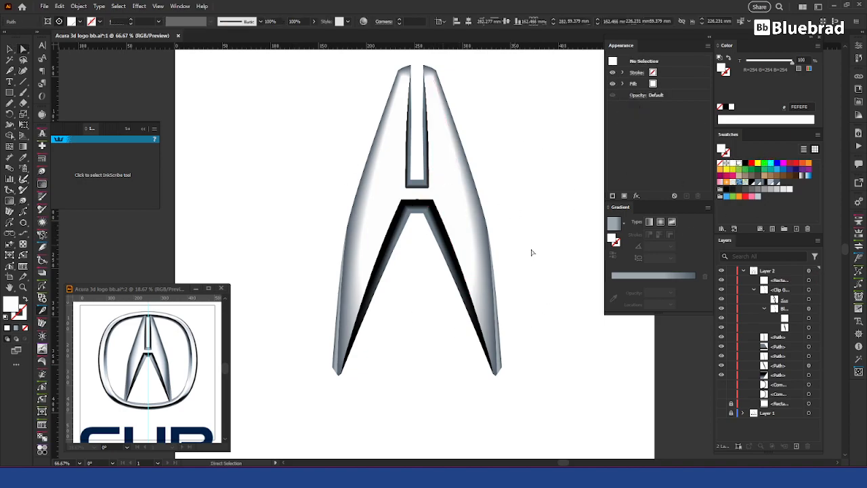
# Set the red value of the global near-white swatch to 247.
pyautogui.scroll(2, 451, 183)
pyautogui.scroll(3, 450, 204)
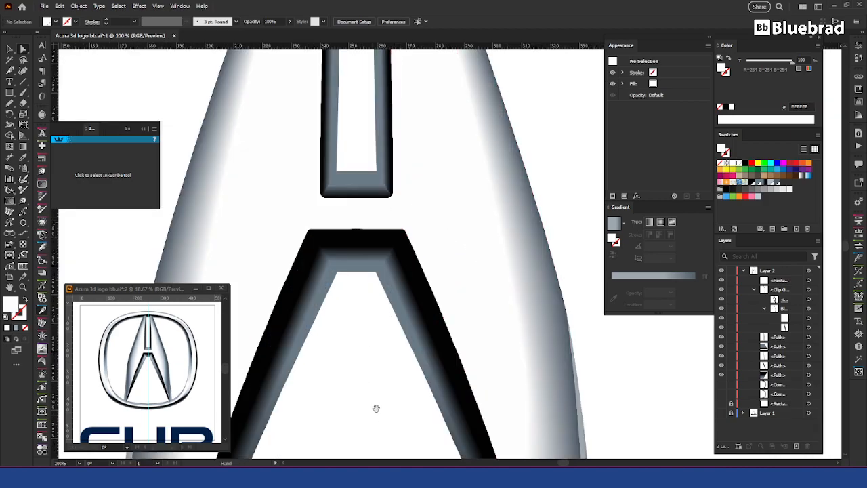
pyautogui.scroll(-4, 374, 400)
pyautogui.moveTo(461, 382); pyautogui.dragTo(480, 362)
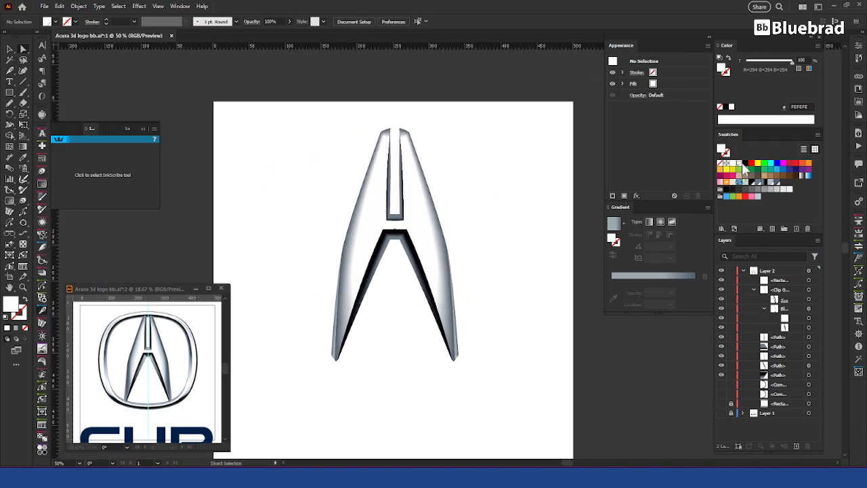
pyautogui.click(478, 215)
pyautogui.press('Down')
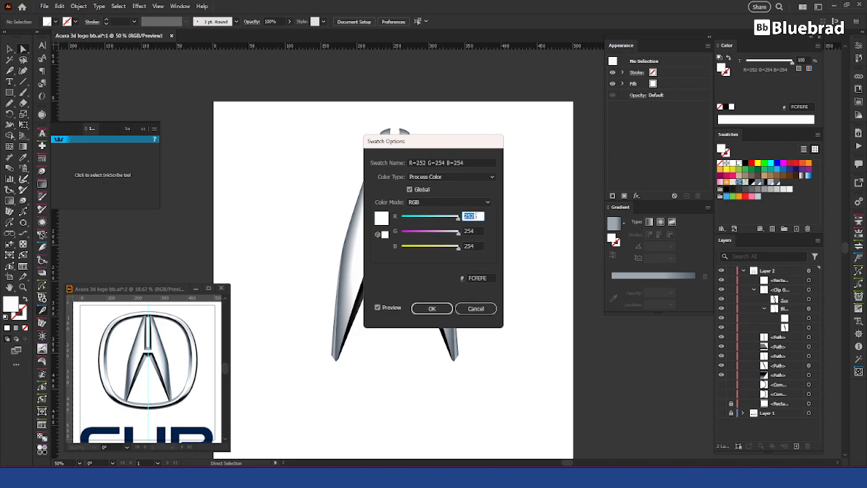
pyautogui.press('Down')
pyautogui.press('Down')
pyautogui.click(432, 308)
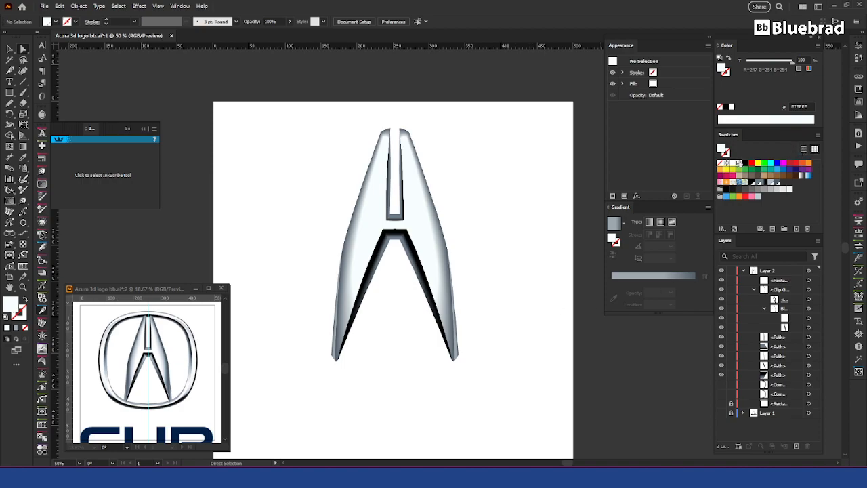
# Set the global near-white swatch's red value to 253, with the swatch options moved clear of the logo.
pyautogui.moveTo(432, 140); pyautogui.dragTo(522, 136)
pyautogui.click(568, 211)
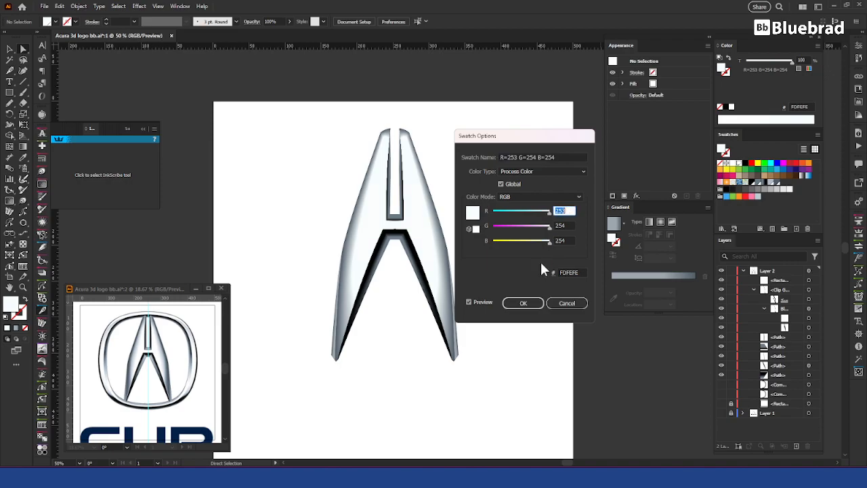
pyautogui.click(530, 303)
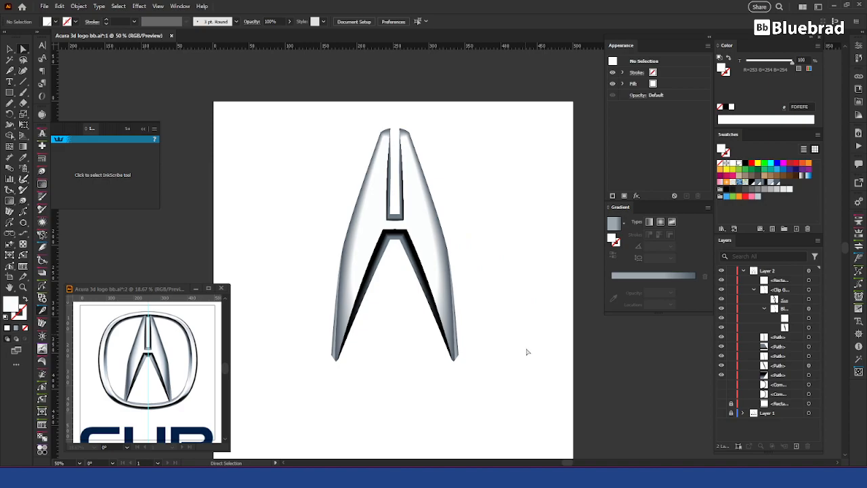
pyautogui.moveTo(464, 421); pyautogui.dragTo(471, 399)
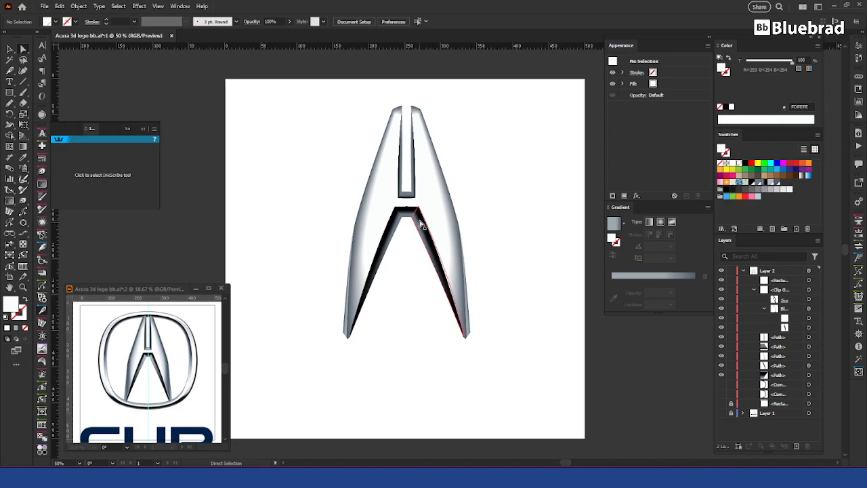
# Edit the global blue-grey swatch used in the dark gradient, switching its color mode to HSB and setting the brightness to 55%.
pyautogui.click(768, 181)
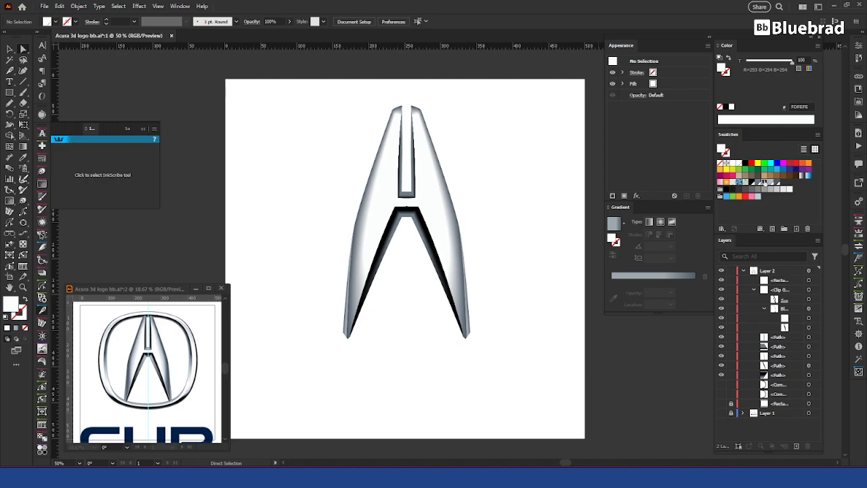
pyautogui.click(632, 281)
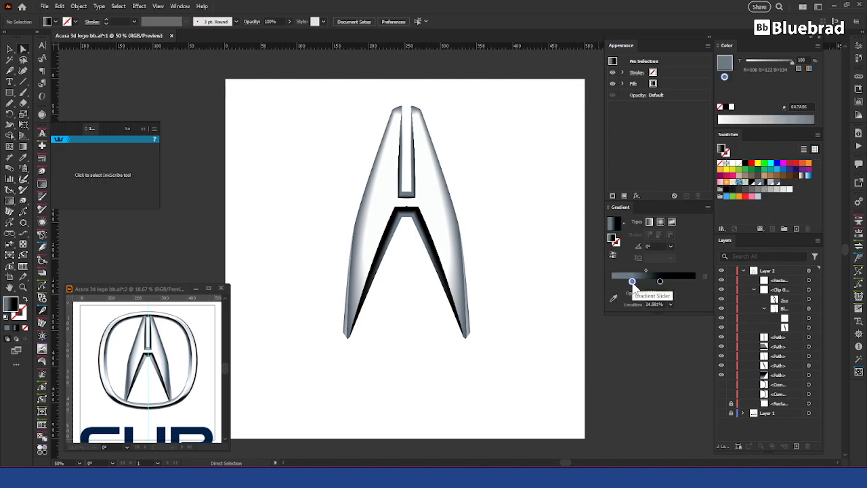
pyautogui.doubleClick(760, 183)
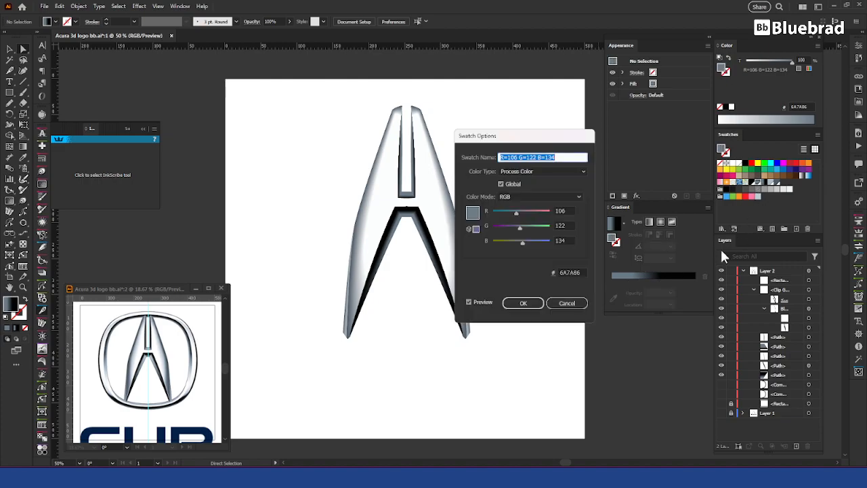
pyautogui.click(563, 225)
pyautogui.click(565, 210)
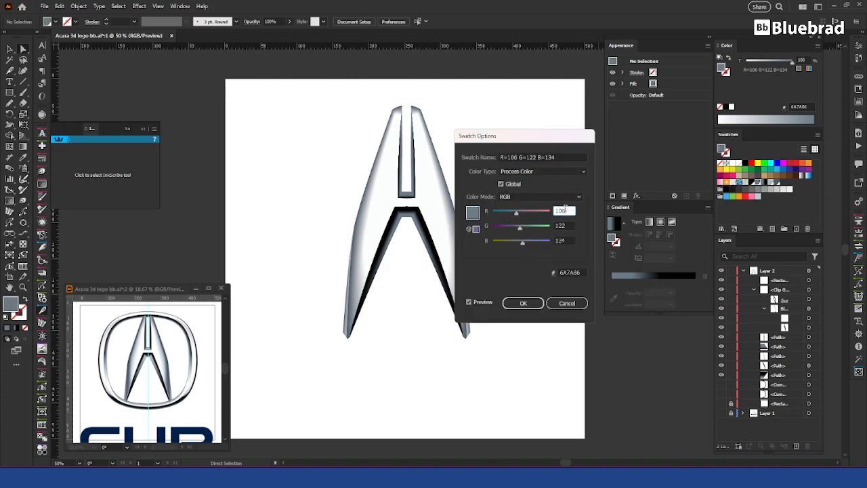
pyautogui.click(541, 196)
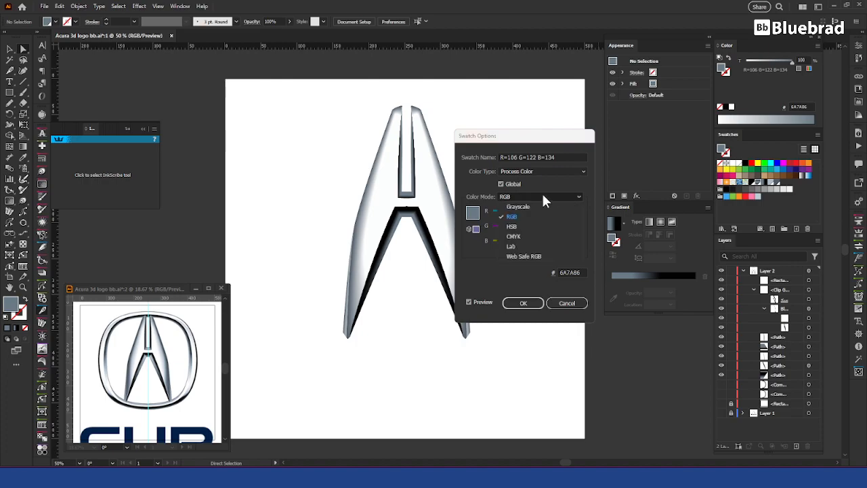
pyautogui.click(536, 226)
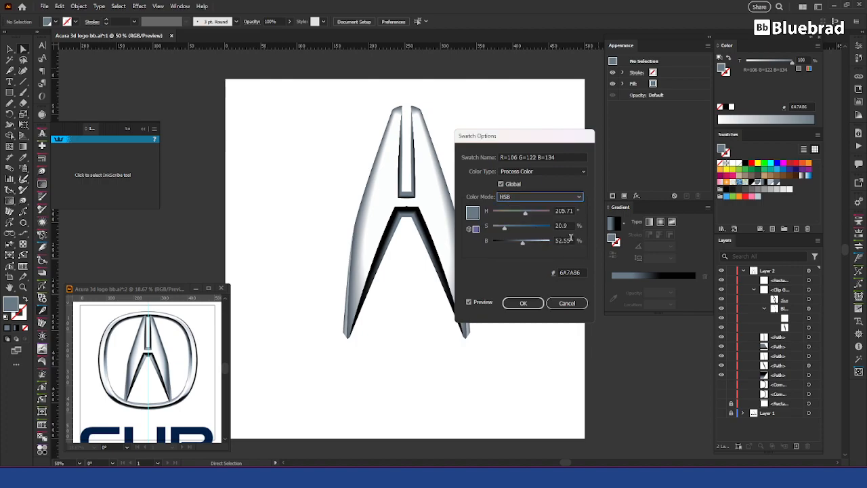
pyautogui.click(565, 240)
pyautogui.write('53')
pyautogui.press('Up')
pyautogui.press('Up')
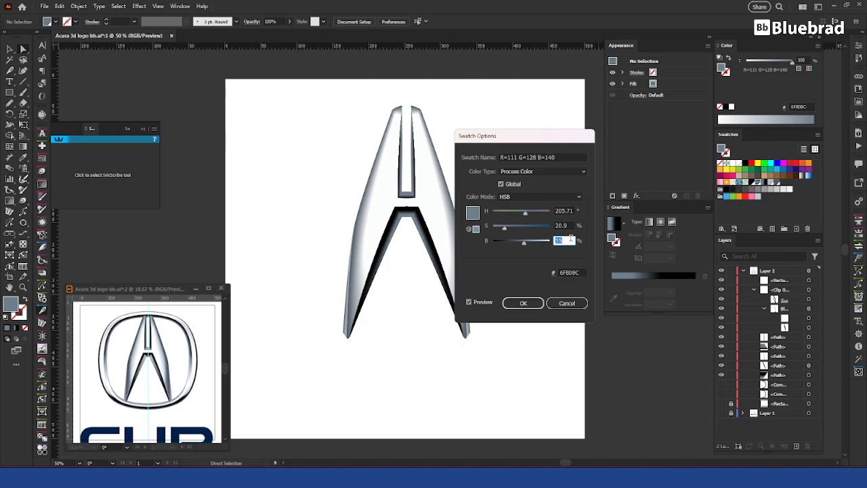
pyautogui.click(519, 303)
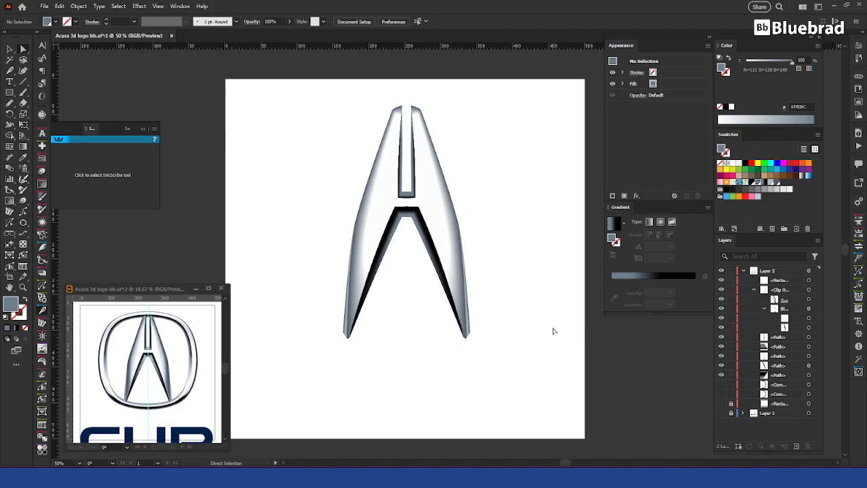
# Check the gradient fills on the crossbar underside and right leg's inner bevel, then inspect the leg tips and the A's top.
pyautogui.click(410, 212)
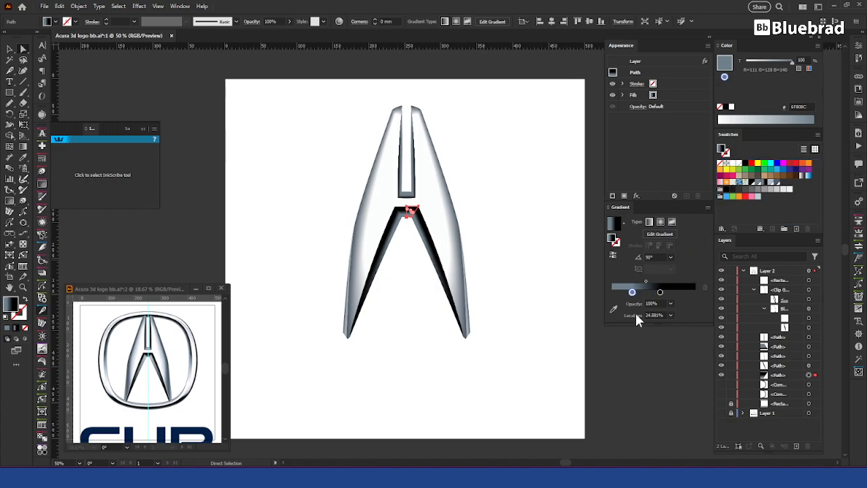
pyautogui.click(458, 329)
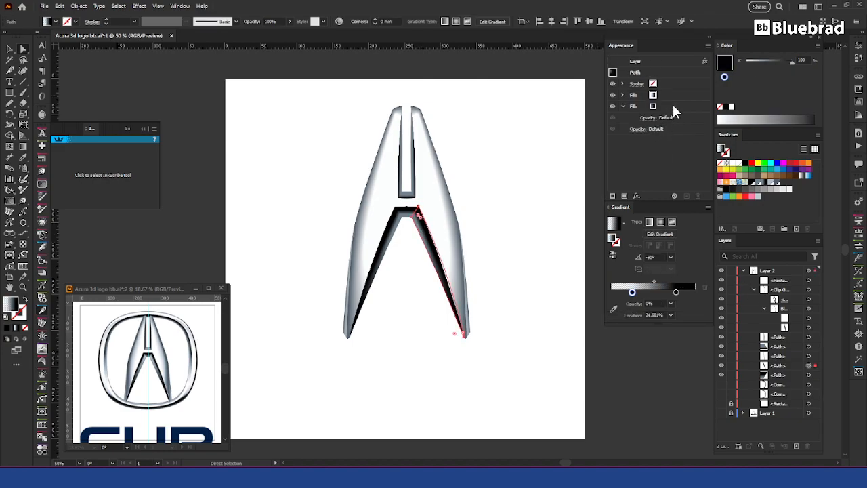
pyautogui.click(674, 106)
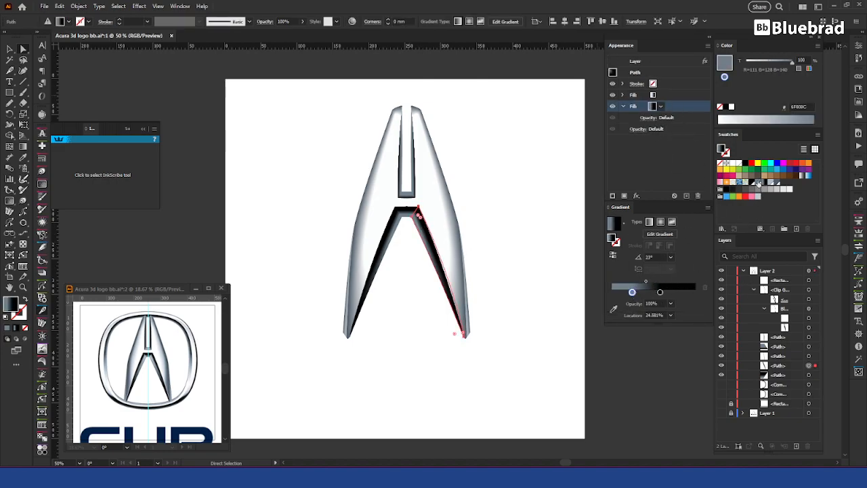
pyautogui.click(512, 278)
pyautogui.scroll(3, 422, 258)
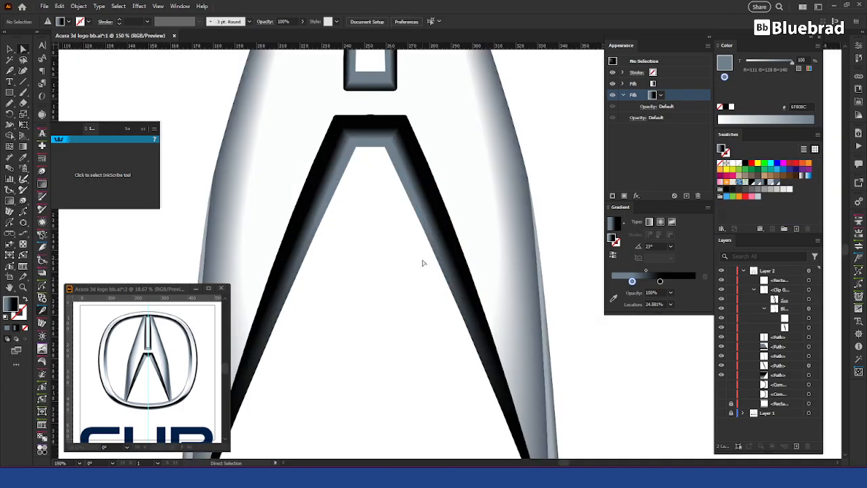
pyautogui.moveTo(571, 362); pyautogui.dragTo(546, 235)
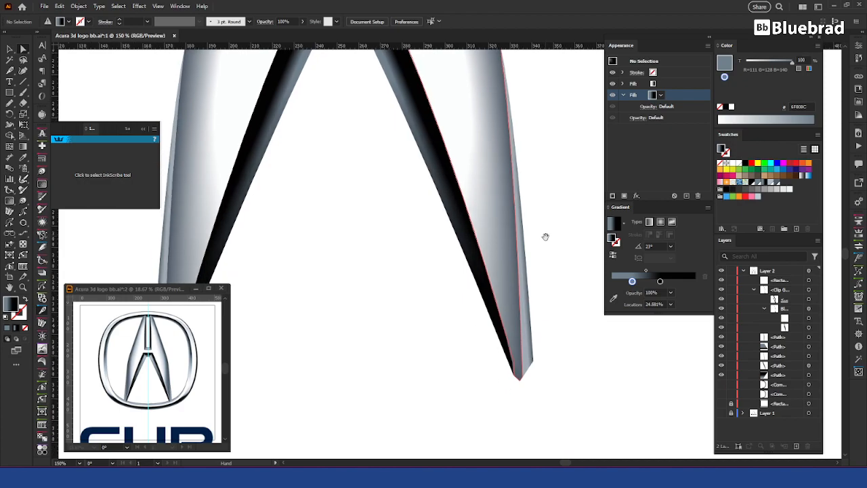
pyautogui.moveTo(397, 339); pyautogui.dragTo(405, 406)
pyautogui.moveTo(438, 153); pyautogui.dragTo(480, 369)
pyautogui.moveTo(474, 154); pyautogui.dragTo(520, 321)
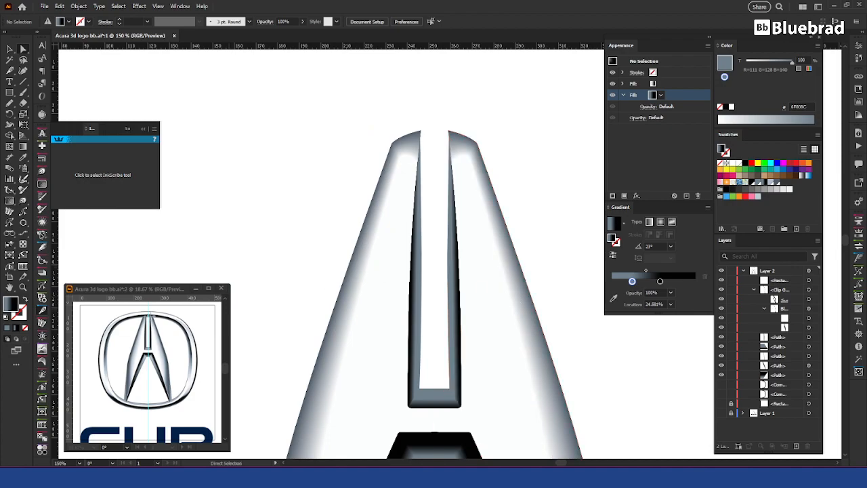
# Draw a thin closed highlight along the right prong's curved top and slot-side edge with the Pen tool, filled with the near-white swatch.
pyautogui.scroll(2, 463, 133)
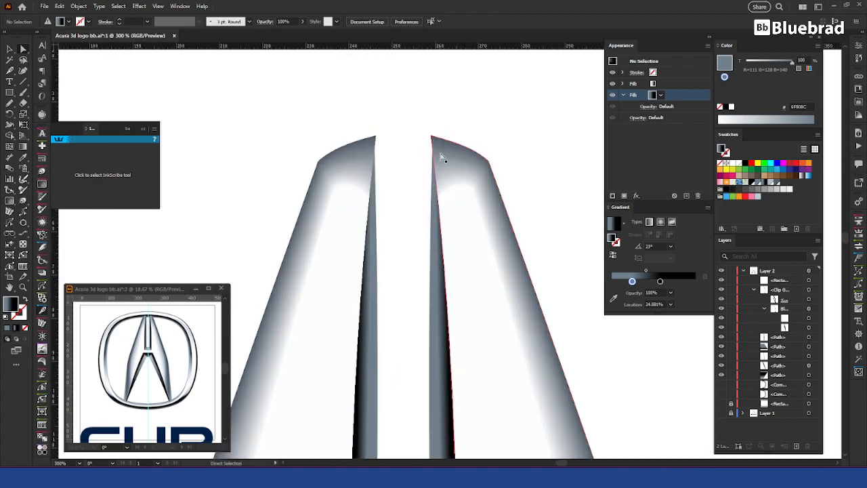
pyautogui.press('p')
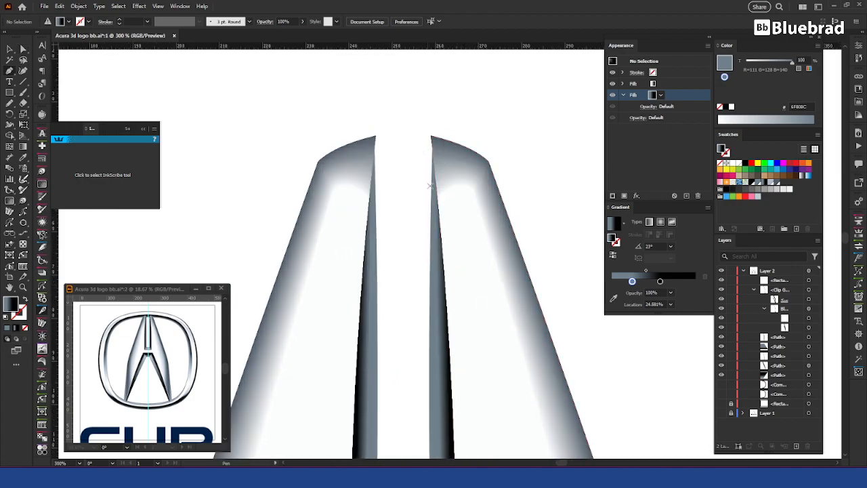
pyautogui.click(448, 351)
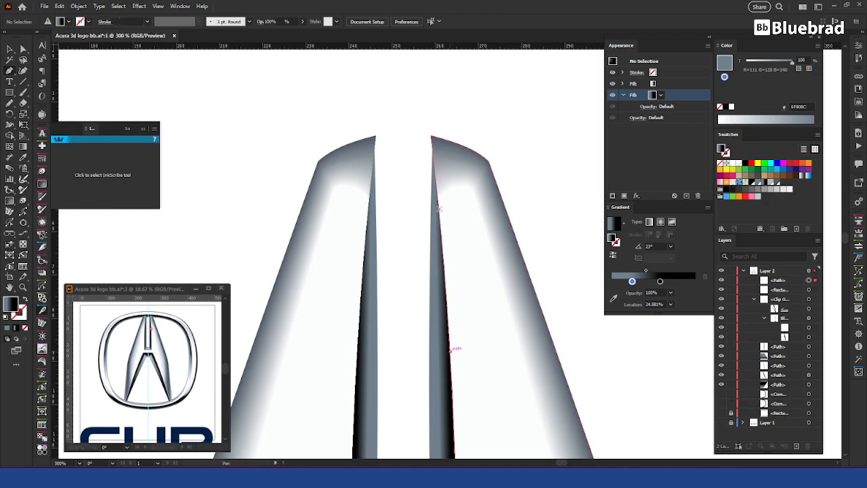
pyautogui.click(428, 138)
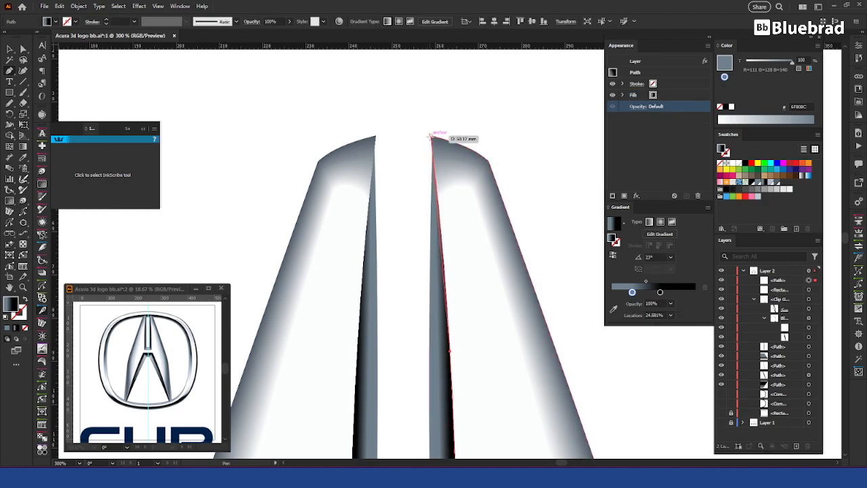
pyautogui.moveTo(488, 162); pyautogui.dragTo(504, 172)
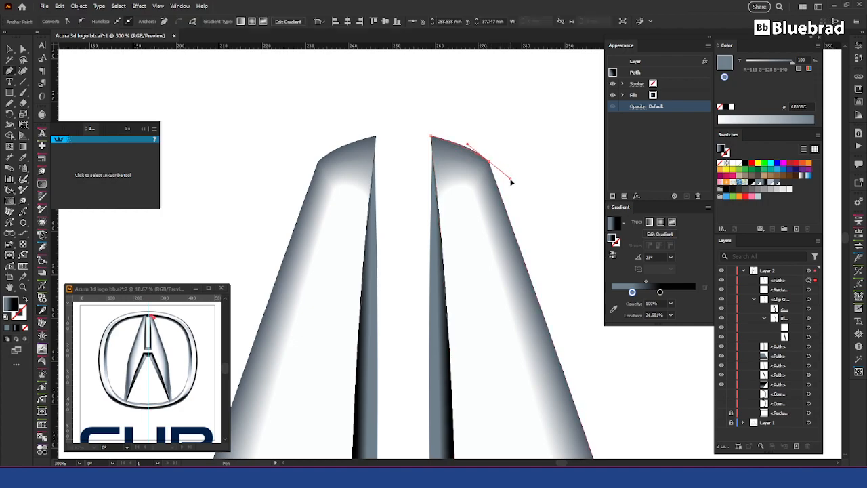
pyautogui.click(488, 162)
pyautogui.moveTo(489, 161); pyautogui.dragTo(468, 155)
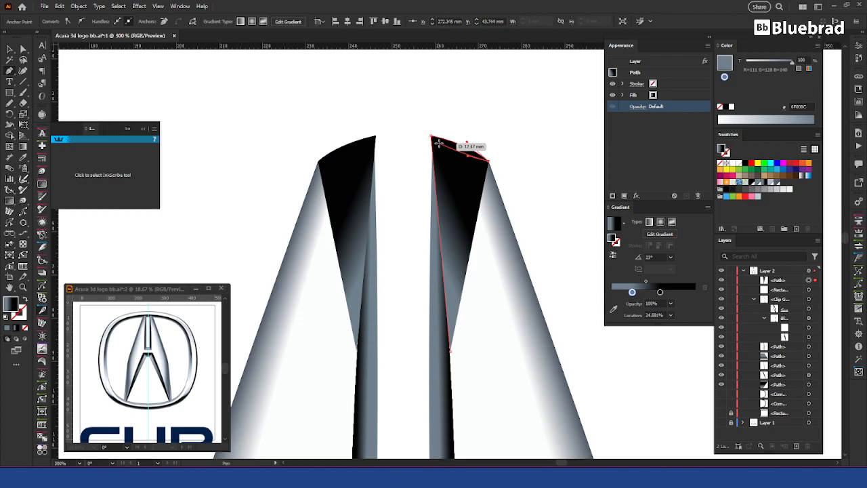
pyautogui.click(450, 354)
pyautogui.press('v')
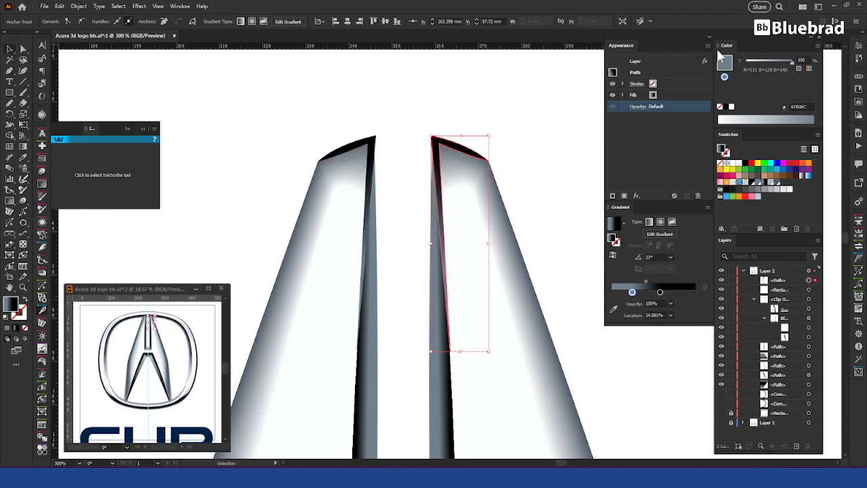
pyautogui.click(738, 164)
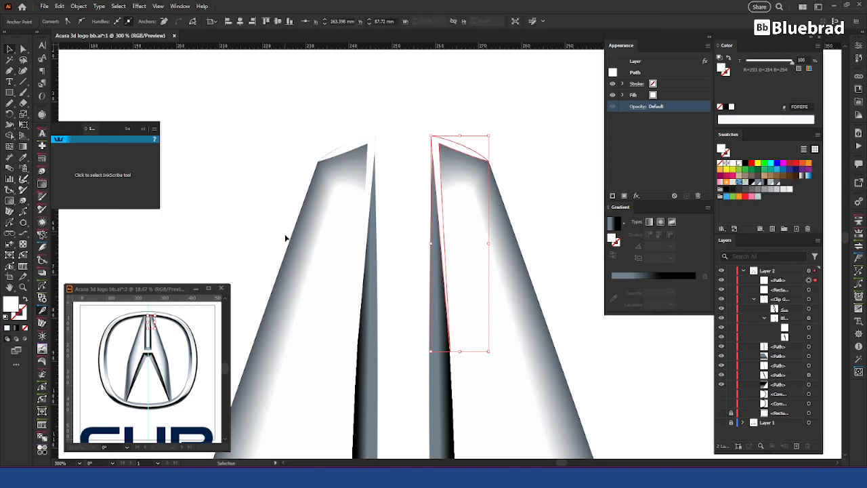
# Adjust the curve handle on the white highlight's outer top edge until it covers the dark sliver along the right prong's top.
pyautogui.scroll(1, 485, 142)
pyautogui.click(499, 184)
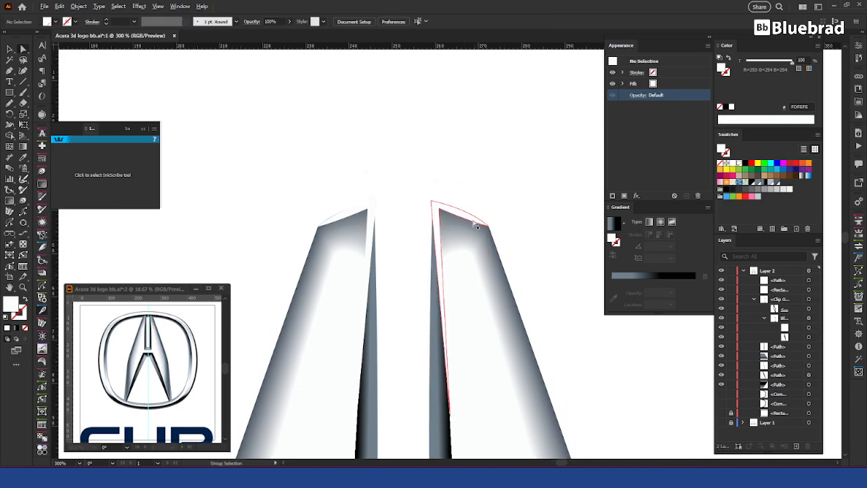
pyautogui.scroll(3, 475, 217)
pyautogui.click(474, 217)
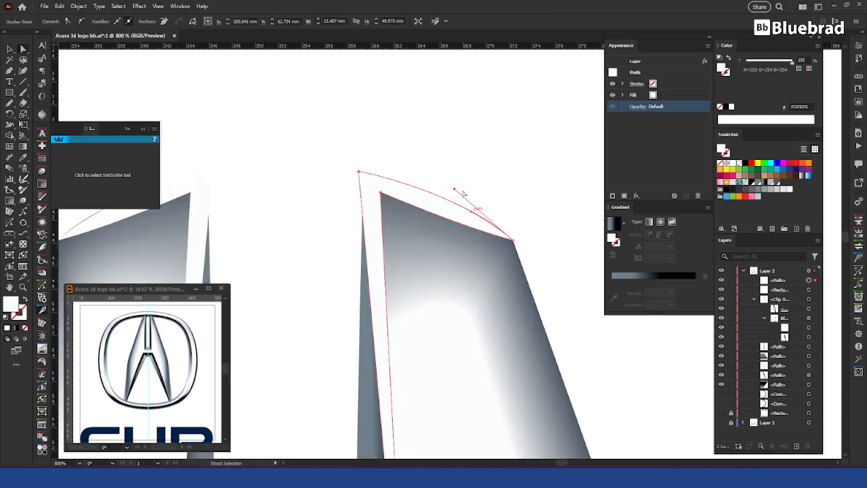
pyautogui.moveTo(455, 191)
pyautogui.mouseDown()
pyautogui.moveTo(465, 188)
pyautogui.moveTo(457, 190)
pyautogui.mouseUp()
pyautogui.click(571, 275)
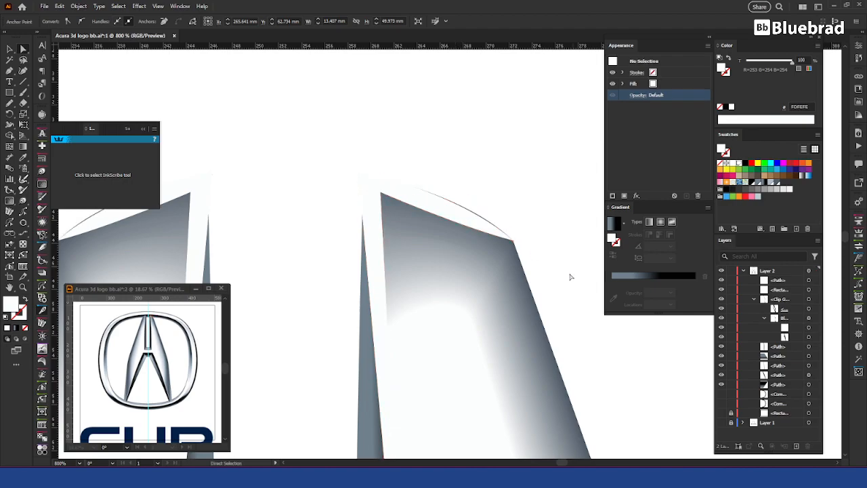
pyautogui.click(465, 212)
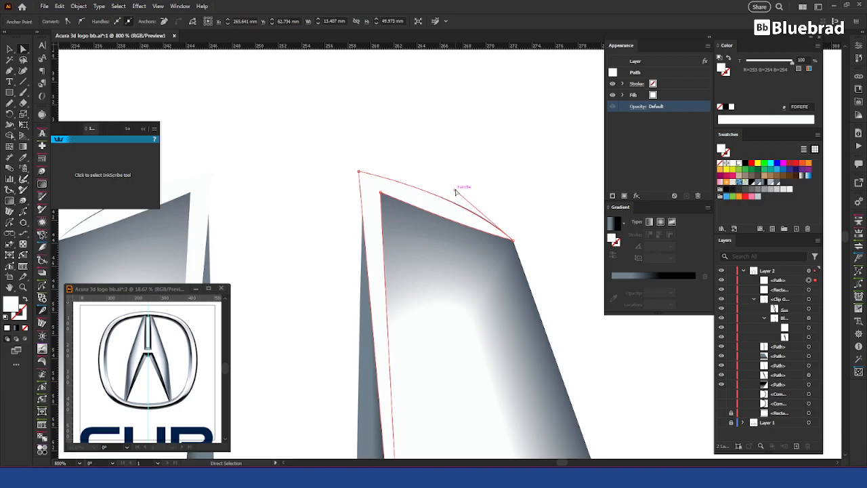
pyautogui.moveTo(458, 184); pyautogui.dragTo(456, 184)
pyautogui.click(553, 271)
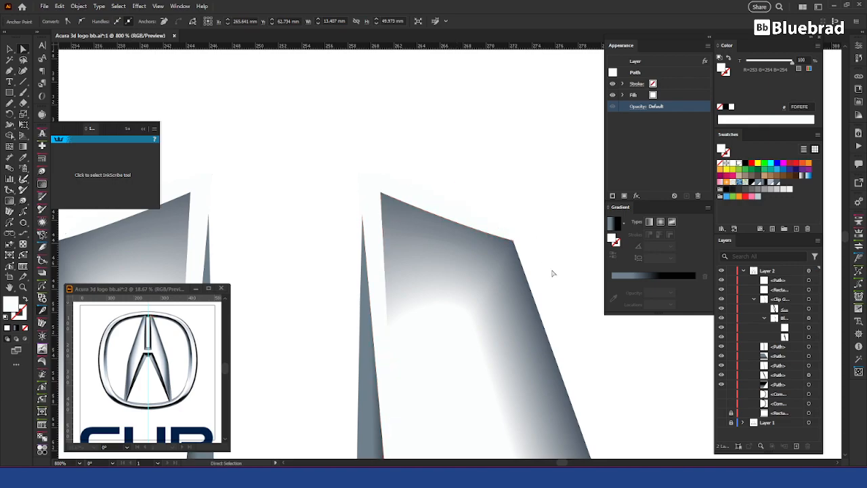
# Apply a Gaussian Blur with a 2-pixel radius to the white highlight at the right prong's top.
pyautogui.scroll(-3, 557, 357)
pyautogui.press('v')
pyautogui.click(513, 272)
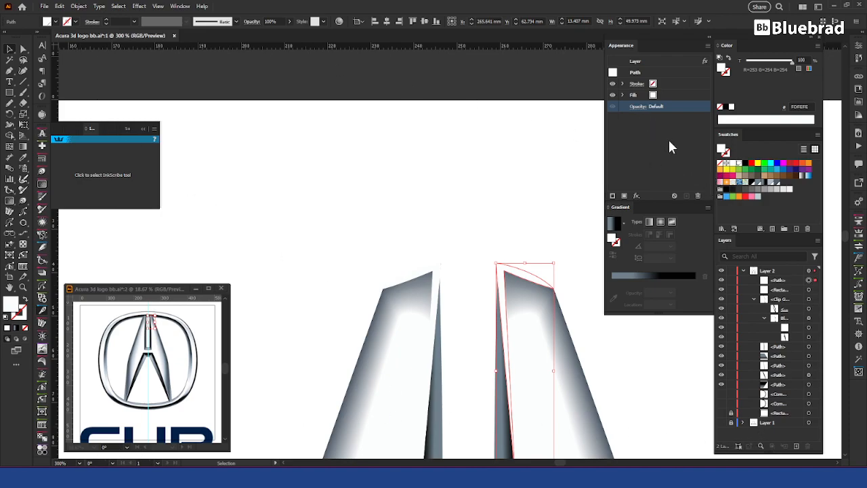
pyautogui.click(636, 197)
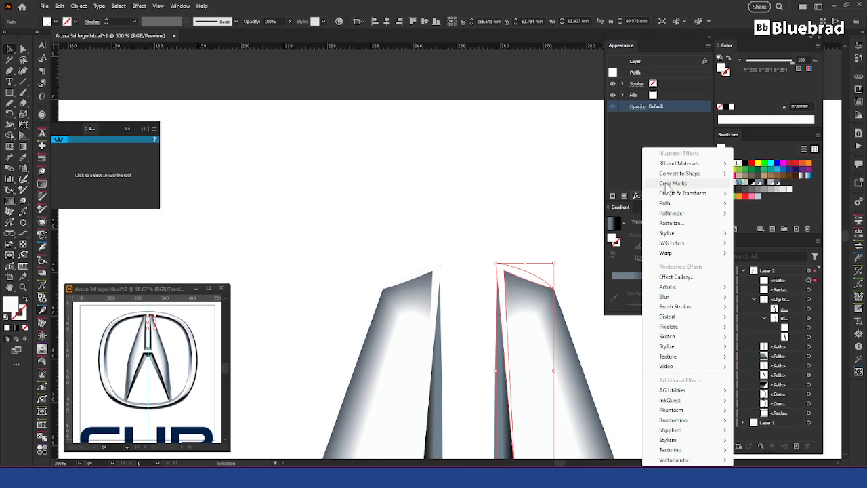
pyautogui.moveTo(682, 298)
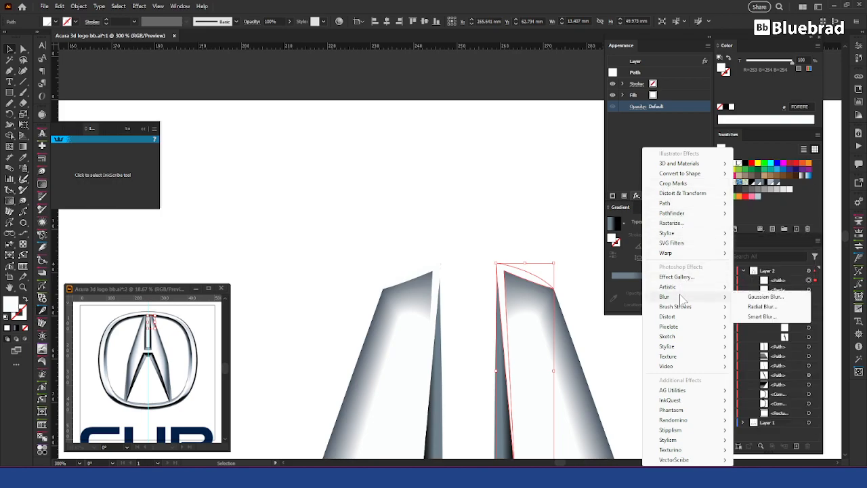
pyautogui.click(748, 298)
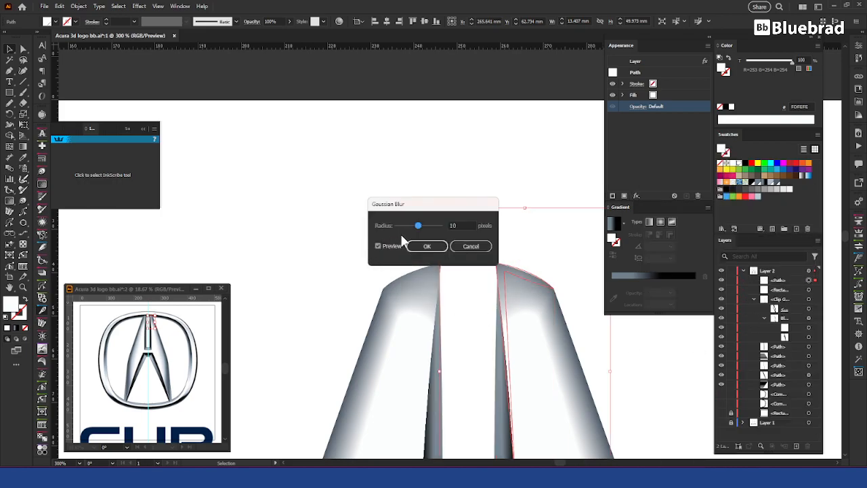
pyautogui.click(461, 225)
pyautogui.write('2')
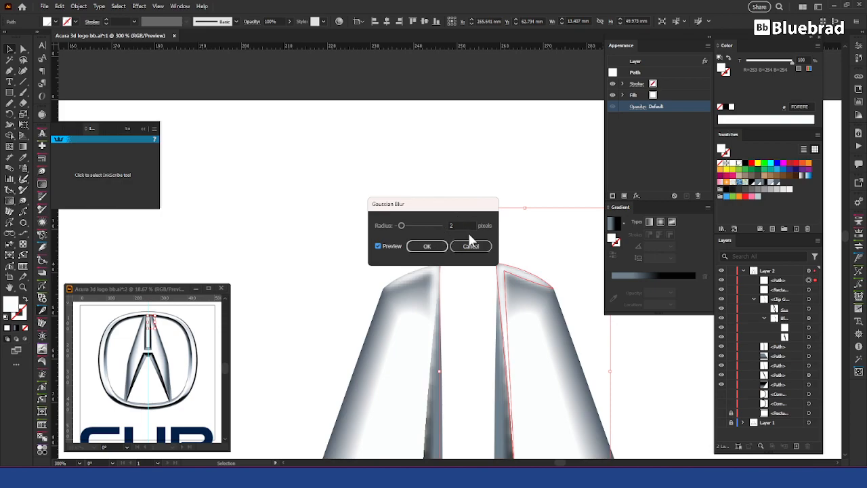
pyautogui.click(426, 246)
pyautogui.click(628, 338)
# Draw a thin near-white highlight along the right leg's inner edge, from the crossbar corner to the leg tip, bowing its outer side outward.
pyautogui.moveTo(623, 436); pyautogui.dragTo(504, 157)
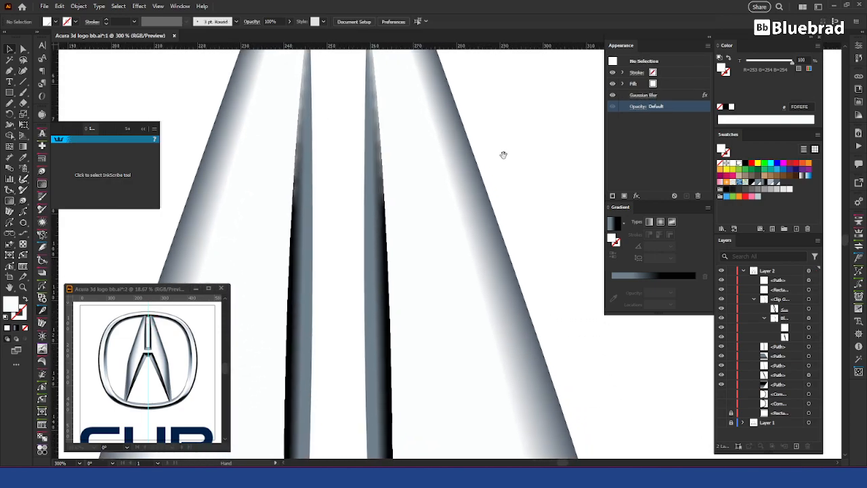
pyautogui.scroll(-4, 526, 189)
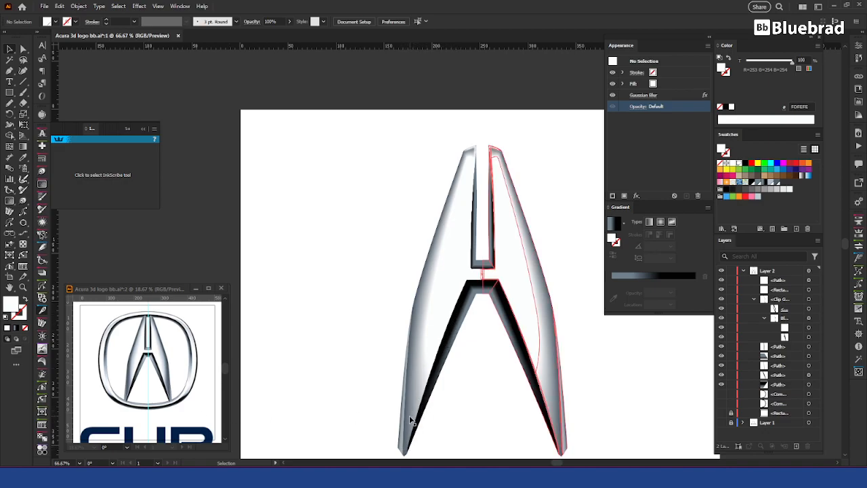
pyautogui.press('p')
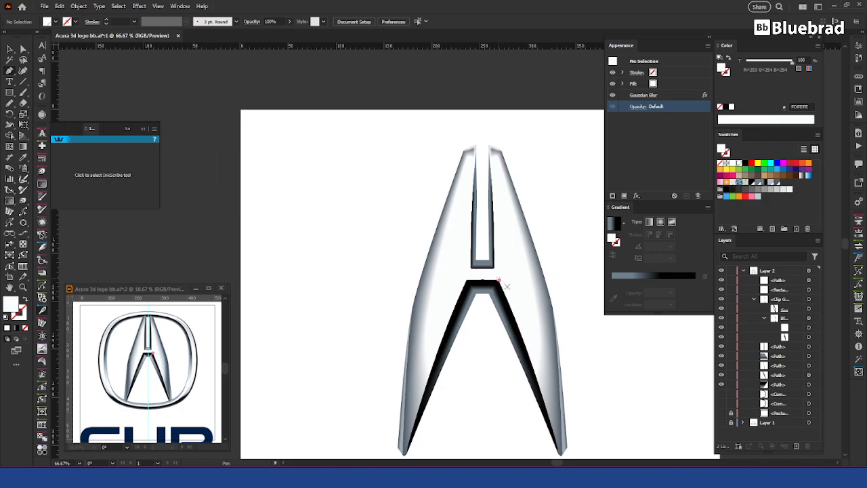
pyautogui.click(498, 280)
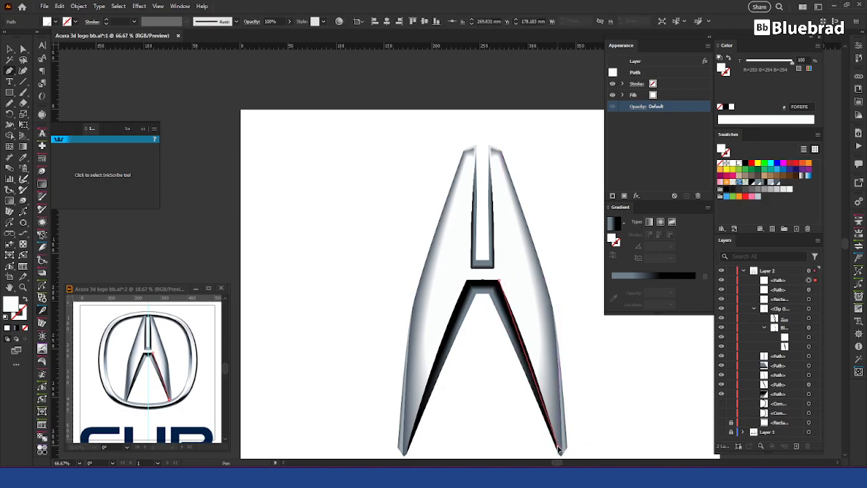
pyautogui.click(557, 446)
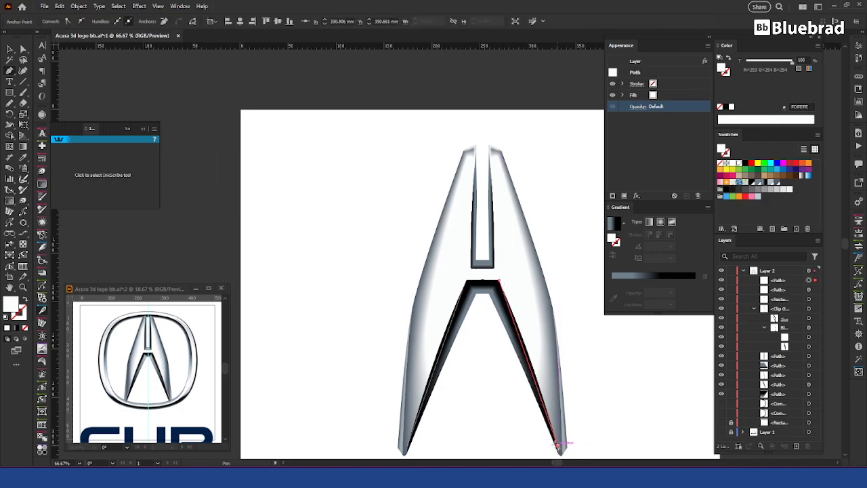
pyautogui.click(496, 309)
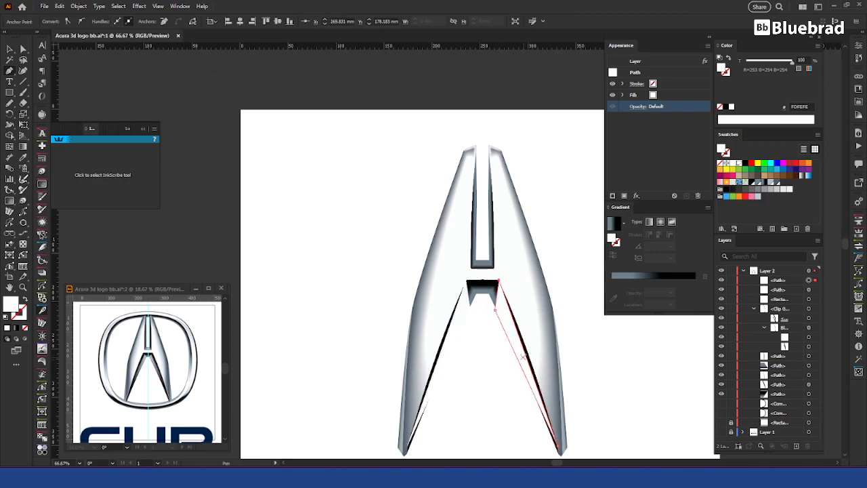
pyautogui.moveTo(522, 346); pyautogui.dragTo(522, 341)
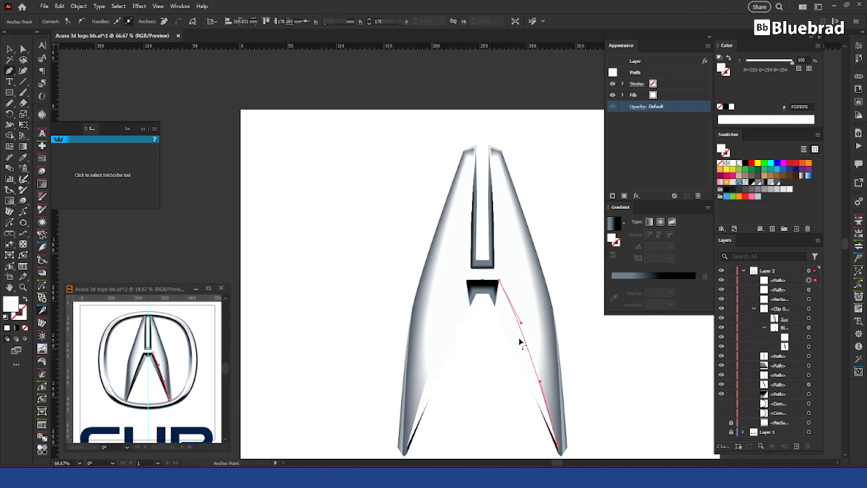
pyautogui.click(496, 309)
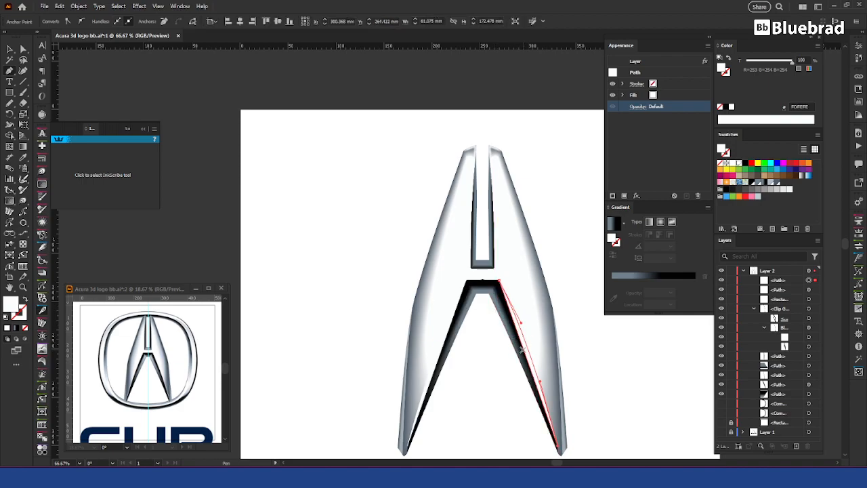
pyautogui.moveTo(526, 354); pyautogui.dragTo(527, 352)
pyautogui.press('v')
# Save the blurred prong highlight's appearance as a new graphic style.
pyautogui.click(497, 150)
pyautogui.hotkey('ctrl', 'shift', 'e')
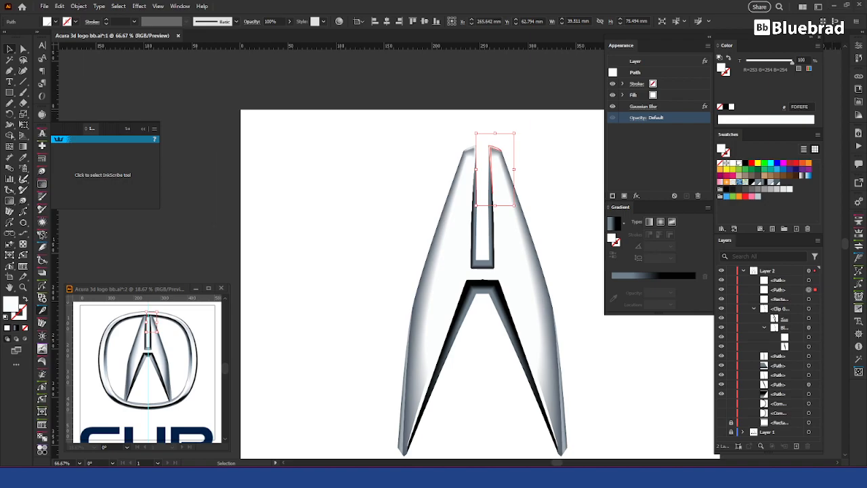
pyautogui.click(661, 157)
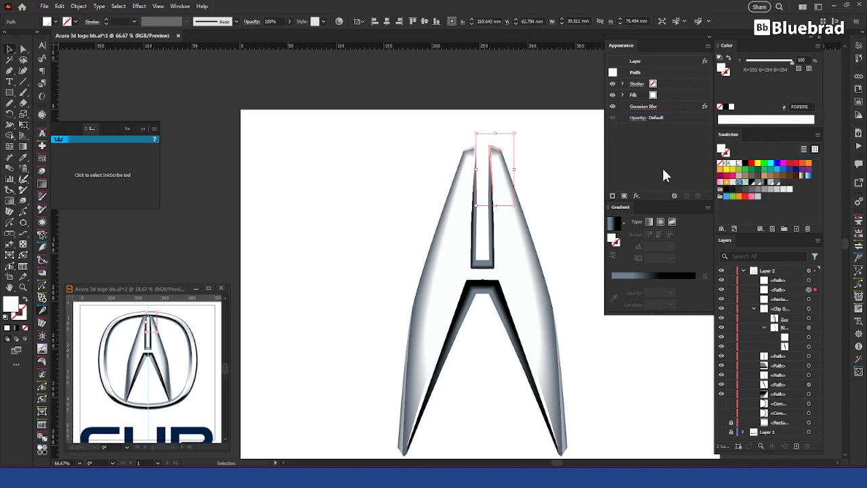
pyautogui.click(180, 6)
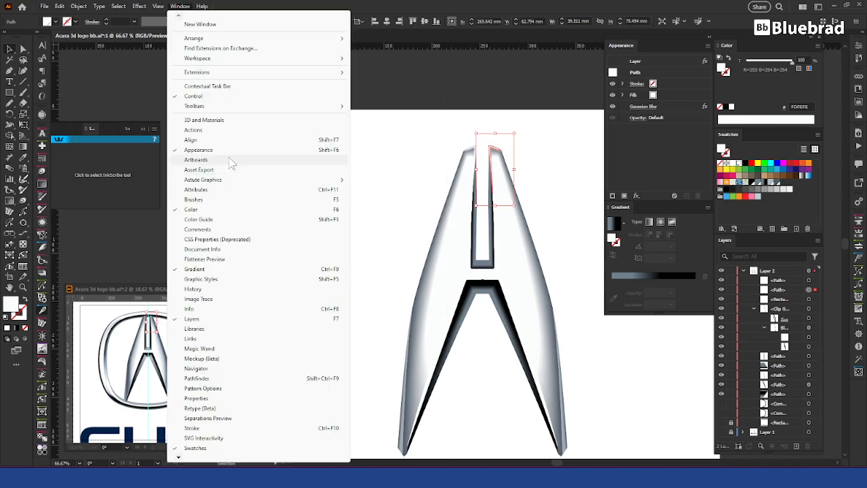
pyautogui.click(373, 311)
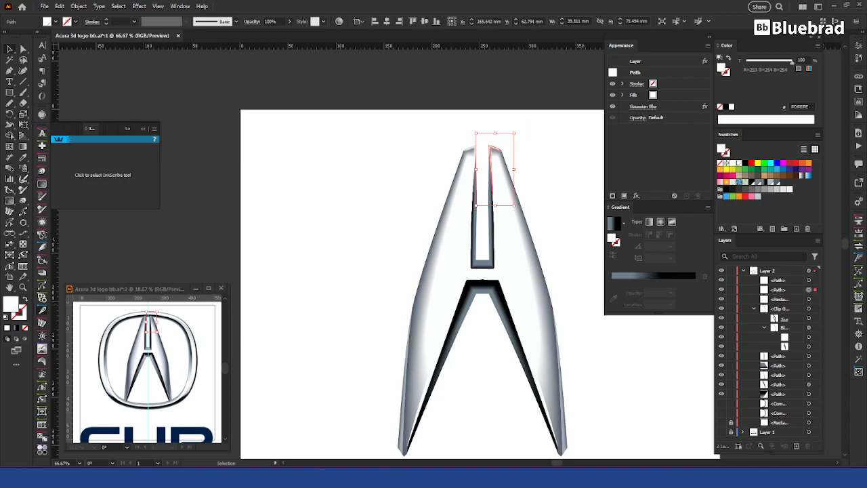
pyautogui.moveTo(866, 173); pyautogui.dragTo(319, 88)
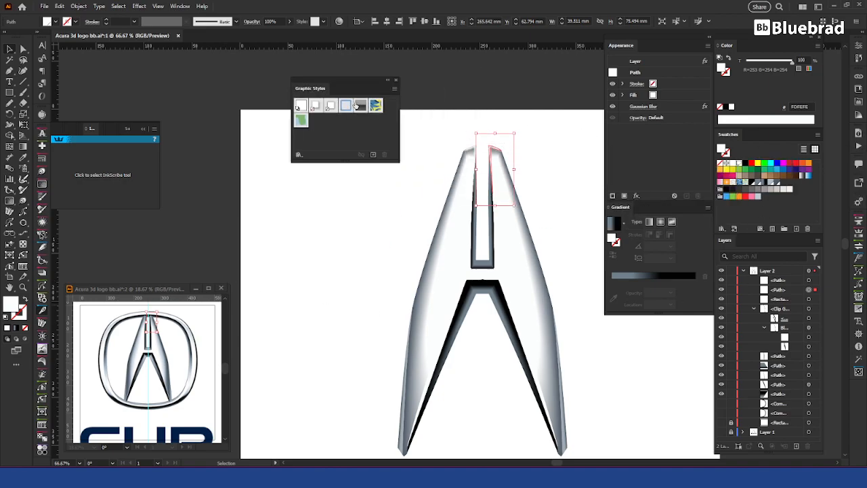
pyautogui.click(372, 156)
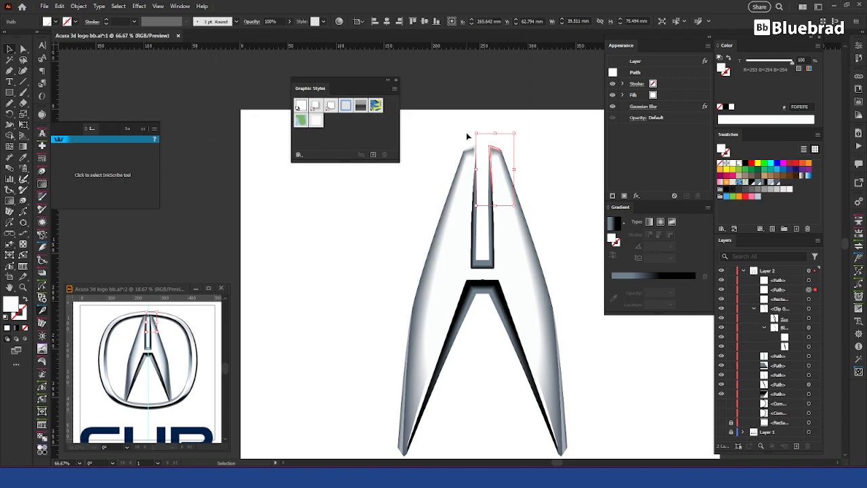
# Apply the new blurred-highlight graphic style to the thin white shape along the right leg's inner edge.
pyautogui.click(519, 318)
pyautogui.click(316, 120)
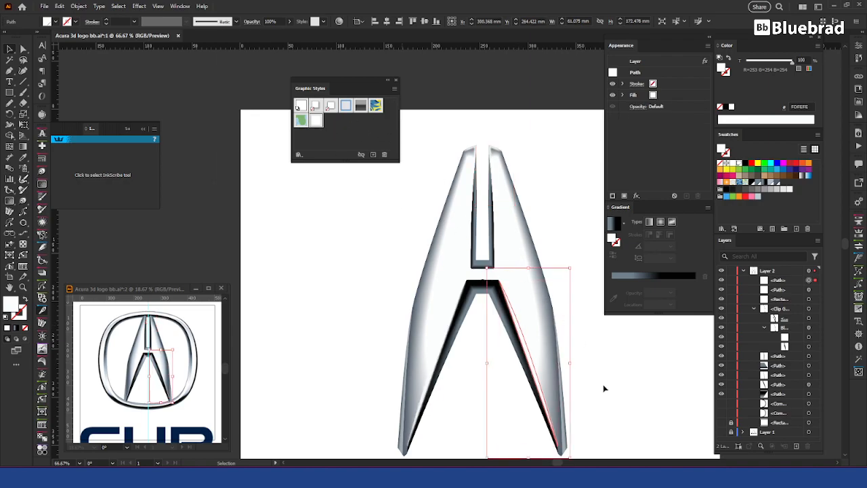
pyautogui.click(616, 419)
pyautogui.moveTo(630, 362); pyautogui.dragTo(602, 335)
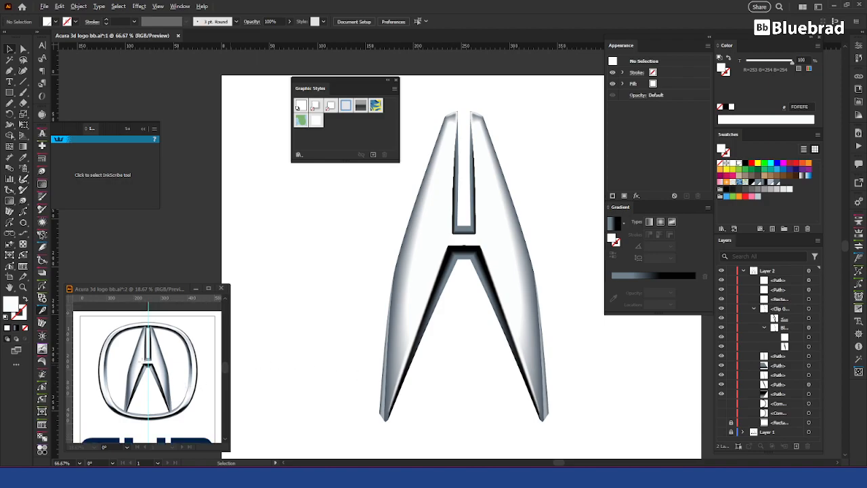
pyautogui.scroll(8, 186, 367)
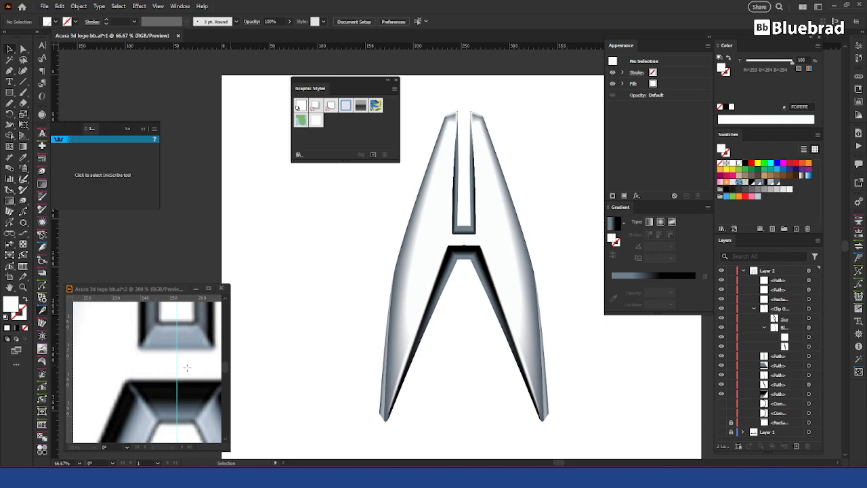
# In the slot's bottom bevel gradient, move the grey-blue stop to about 36% and recolour the dark stop at 0% to 3C454B.
pyautogui.scroll(-2, 187, 367)
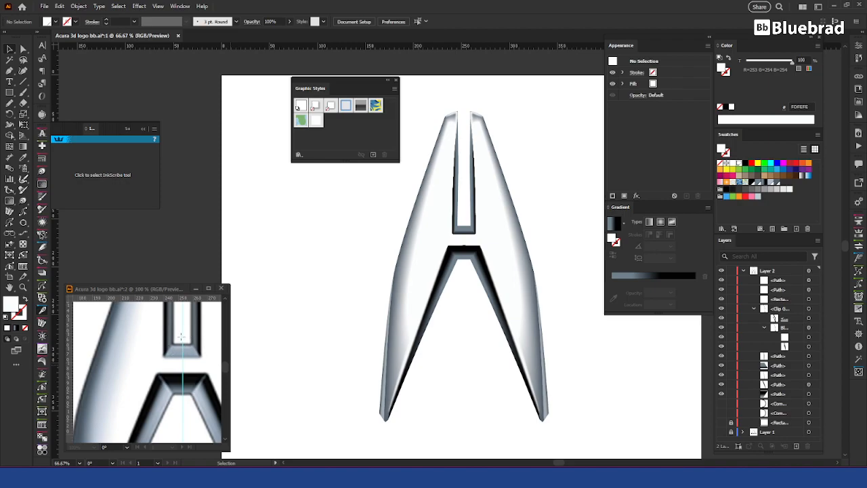
pyautogui.scroll(6, 468, 227)
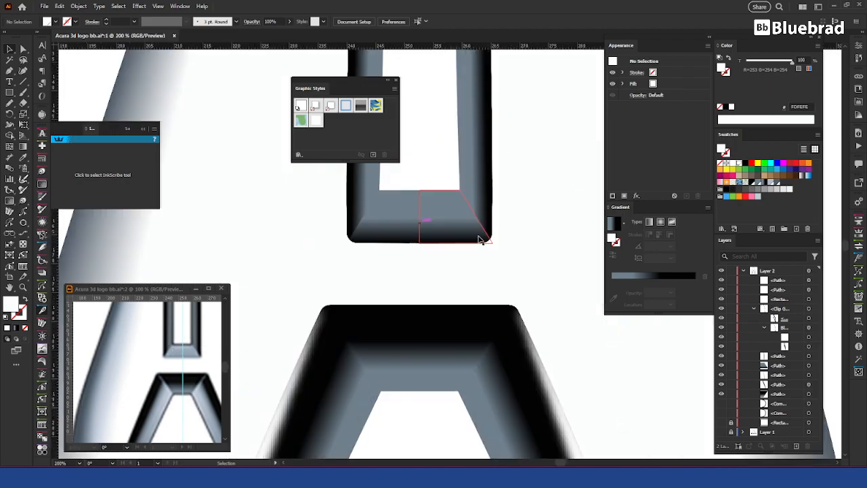
pyautogui.press('a')
pyautogui.click(435, 215)
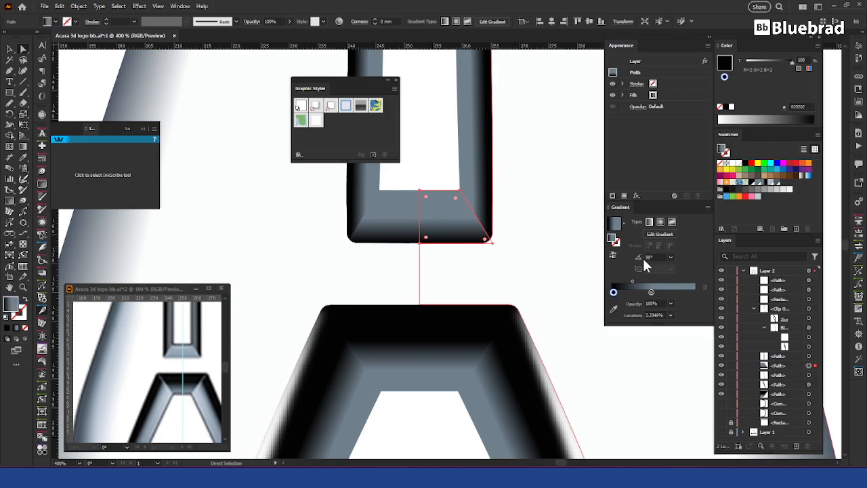
pyautogui.moveTo(652, 293); pyautogui.dragTo(642, 293)
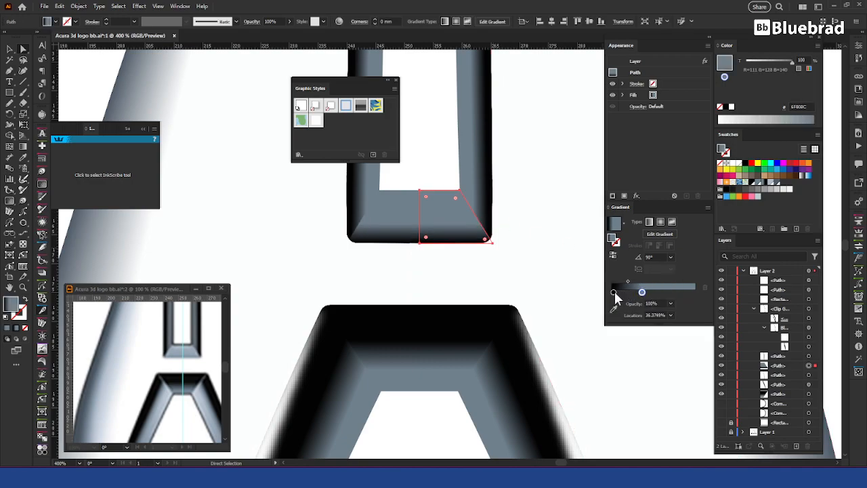
pyautogui.click(629, 293)
pyautogui.moveTo(614, 293); pyautogui.dragTo(581, 306)
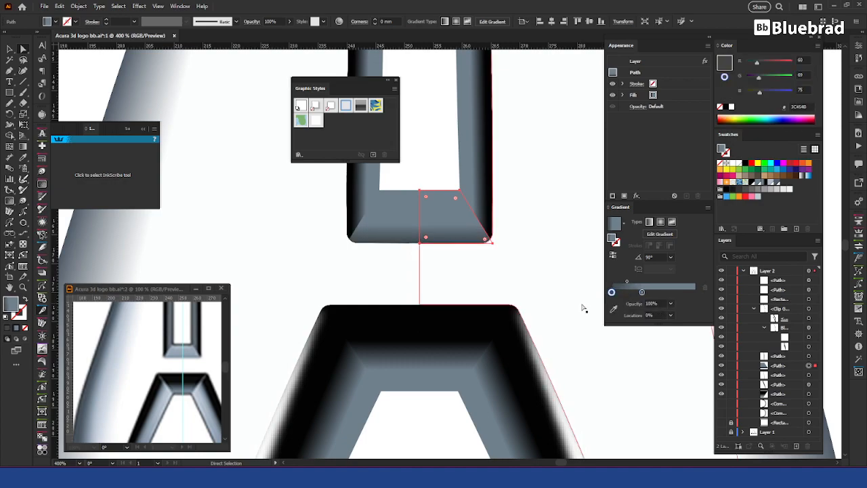
# Switch the colour controls to HSB and raise the bottom bevel's grey-blue gradient stop to 68% brightness.
pyautogui.click(642, 292)
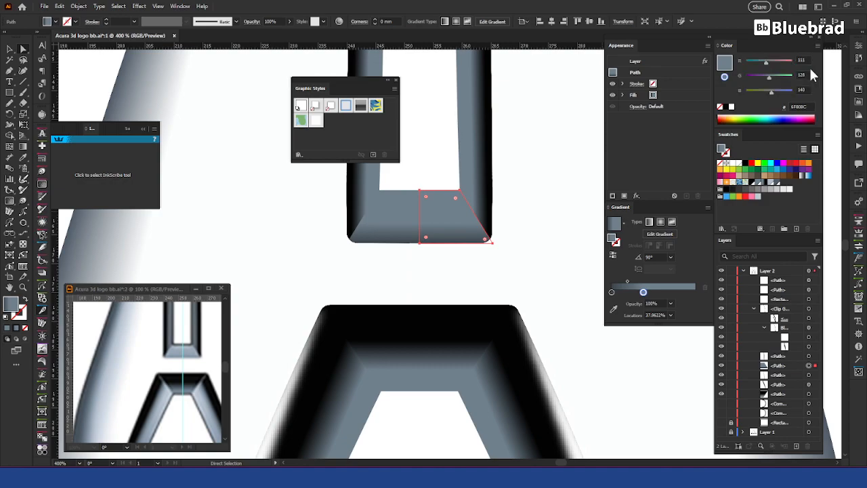
pyautogui.click(818, 46)
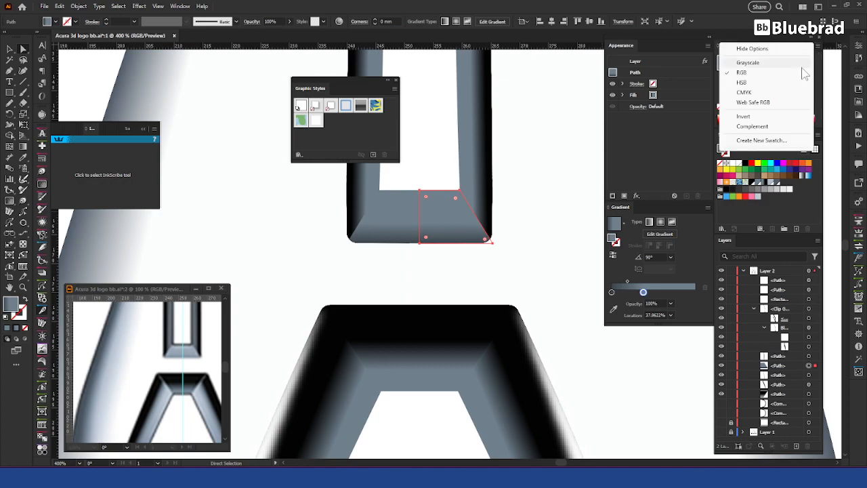
pyautogui.click(743, 80)
pyautogui.click(805, 89)
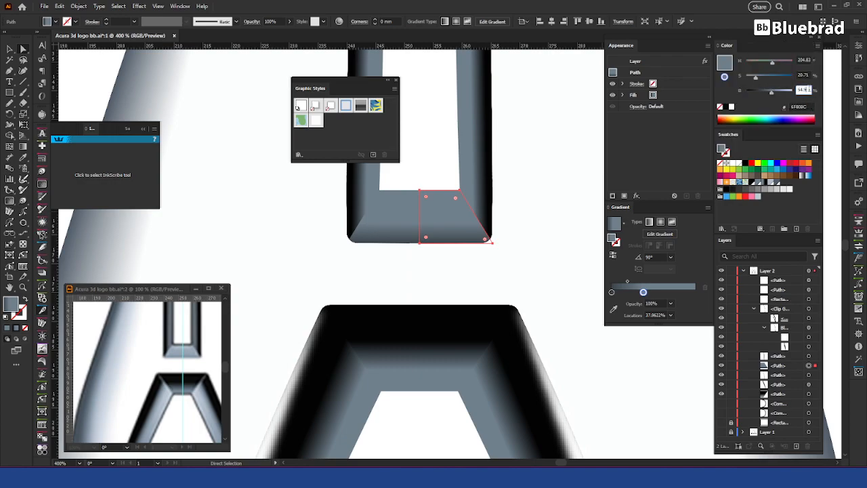
pyautogui.press('Up')
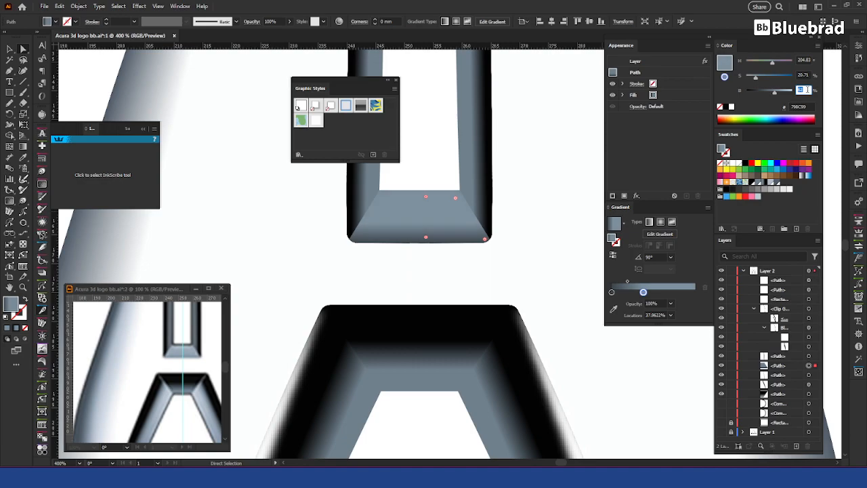
pyautogui.press('Up')
pyautogui.press('Up')
pyautogui.press('Up')
pyautogui.press('Up')
pyautogui.press('Up')
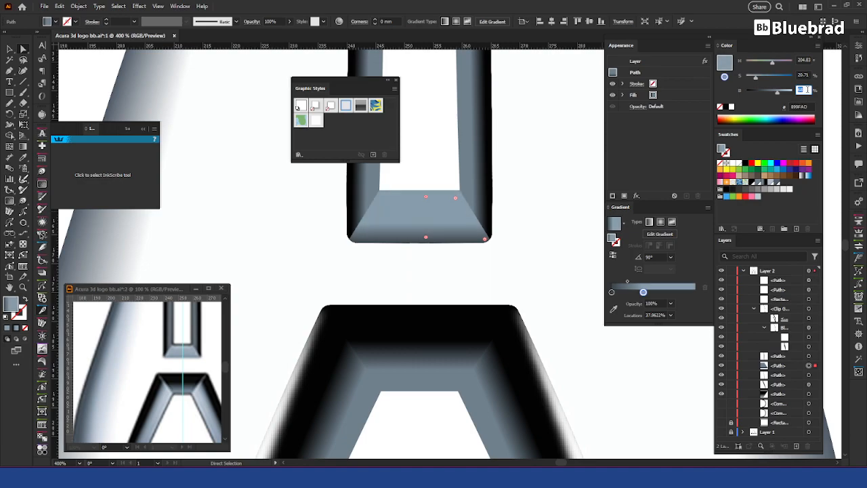
# Lower the saturation of the bottom bevel's grey-blue gradient stop to about 14%.
pyautogui.click(803, 75)
pyautogui.write('19')
pyautogui.press('Return')
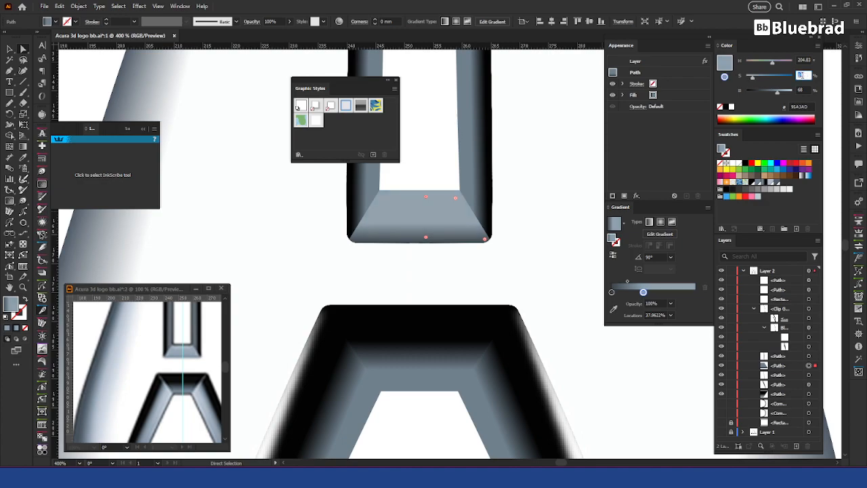
# Replace the global grey-blue swatch with the lighter colour 95A3AD so that all of the A's bevel gradients use it.
pyautogui.click(727, 64)
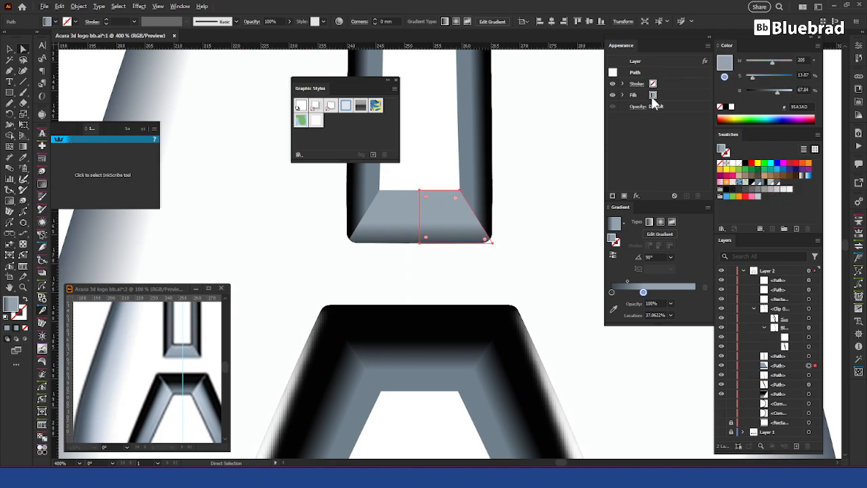
pyautogui.click(725, 65)
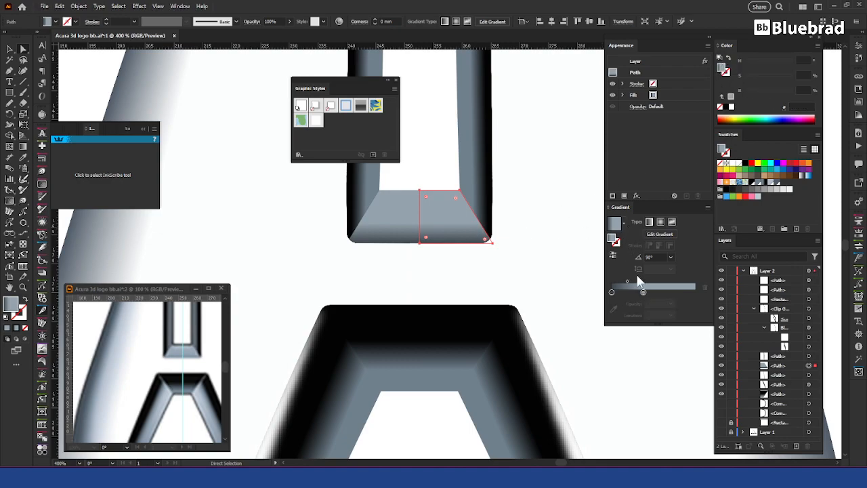
pyautogui.click(643, 293)
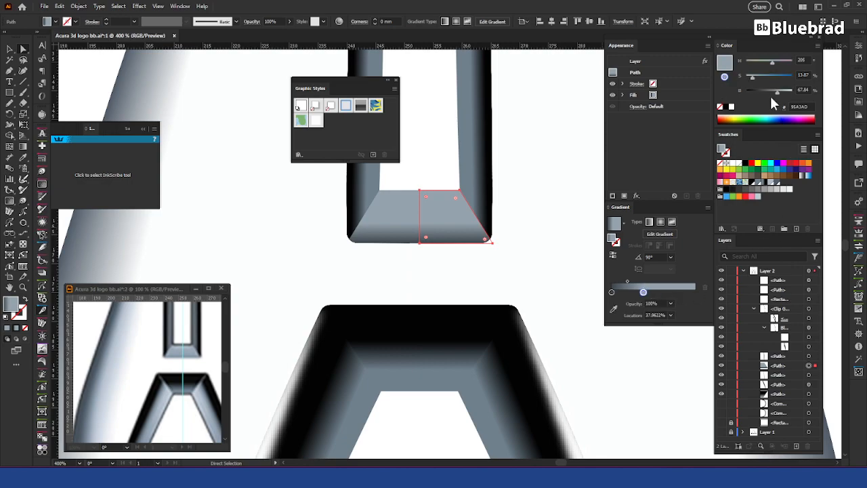
pyautogui.click(725, 78)
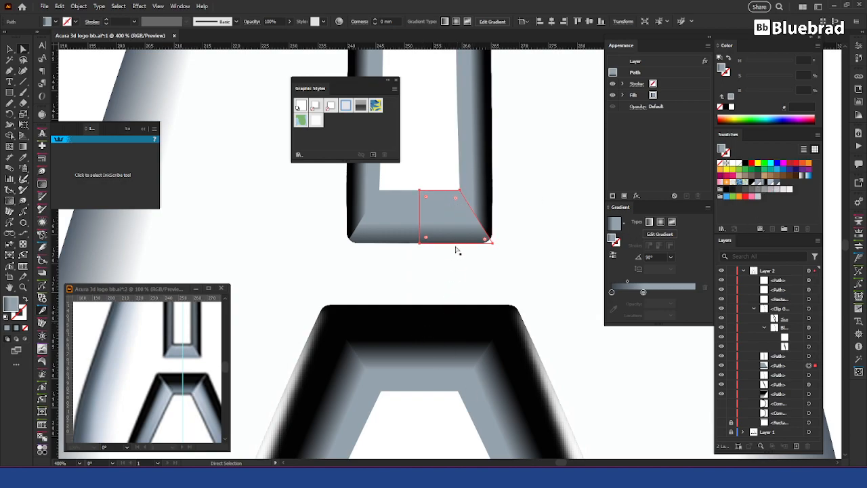
pyautogui.click(445, 415)
pyautogui.press('v')
pyautogui.scroll(-5, 488, 333)
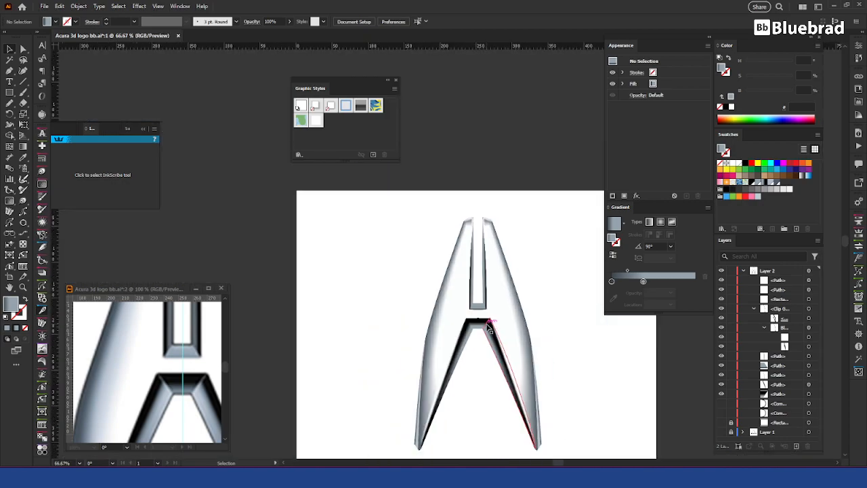
# Bend the lower edge of the blurred highlight slightly upward at the right prong's top.
pyautogui.scroll(1, 515, 342)
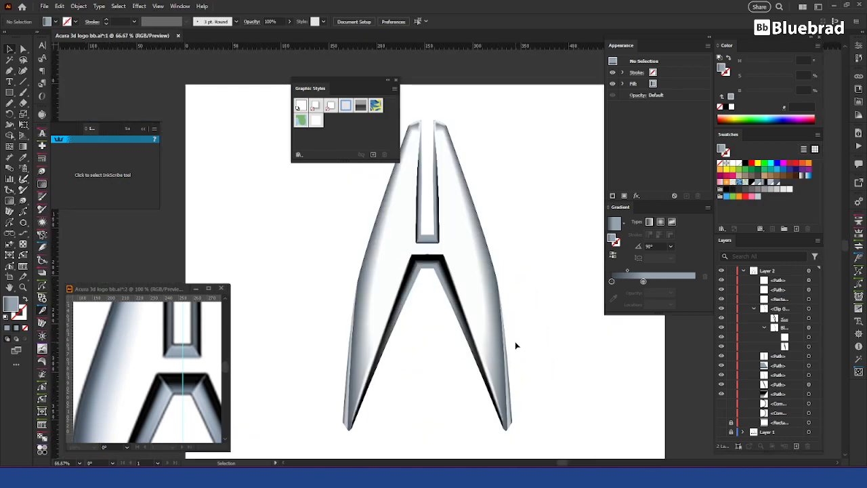
pyautogui.click(450, 156)
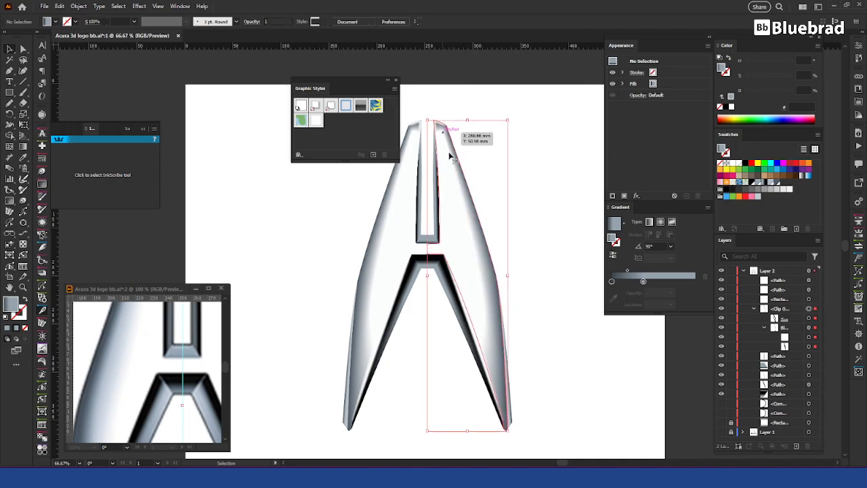
pyautogui.scroll(-3, 142, 336)
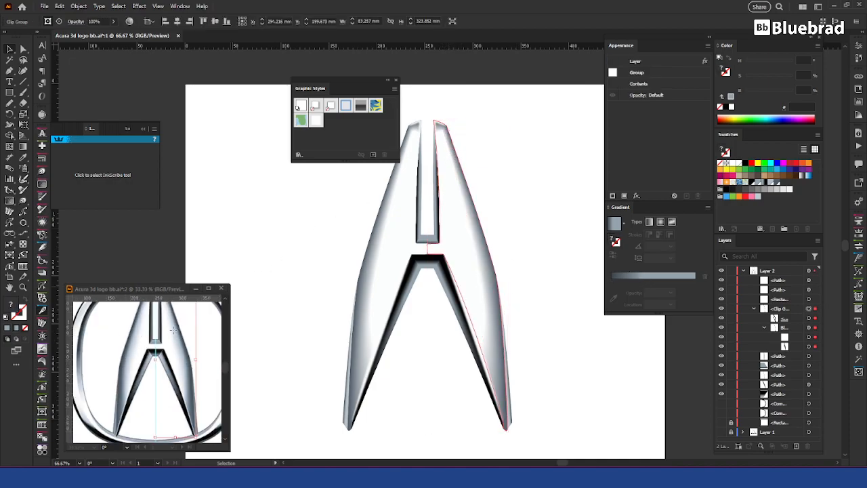
pyautogui.click(154, 291)
pyautogui.moveTo(163, 333); pyautogui.dragTo(163, 360)
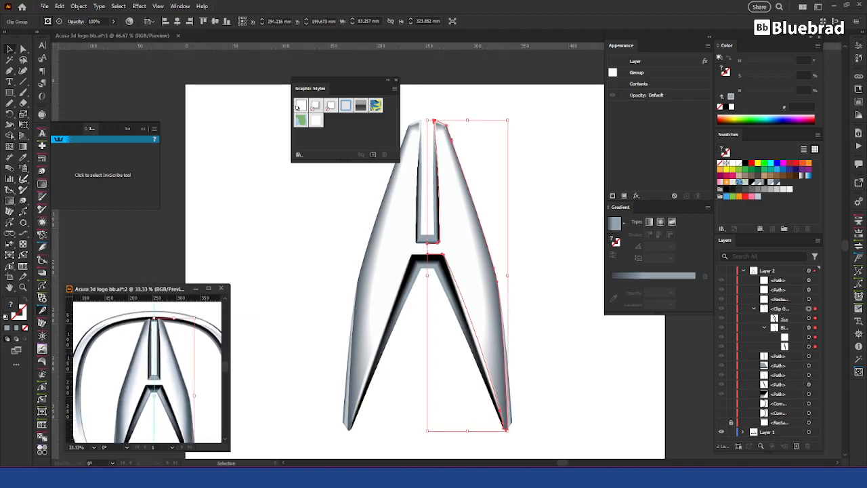
pyautogui.click(503, 141)
pyautogui.press('a')
pyautogui.scroll(4, 438, 123)
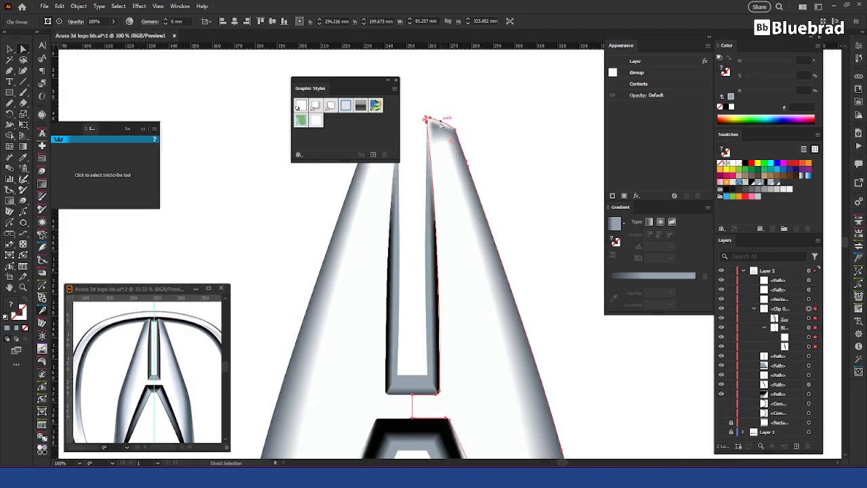
pyautogui.scroll(1, 440, 125)
pyautogui.click(438, 127)
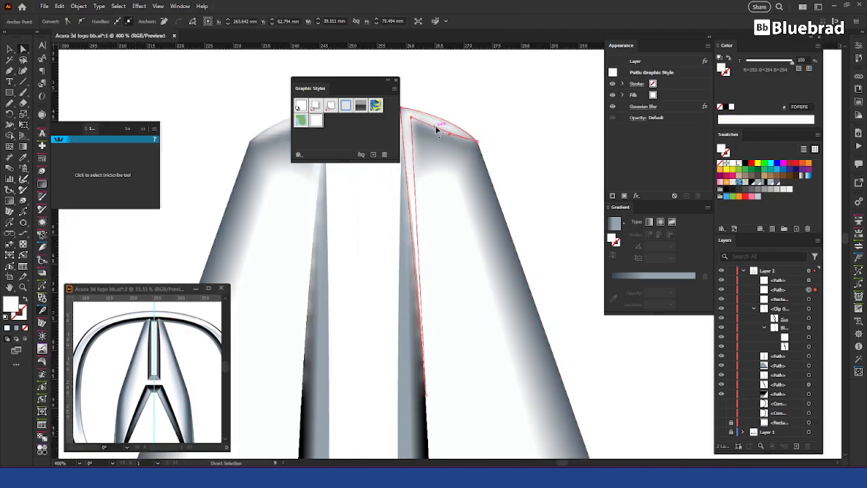
pyautogui.moveTo(437, 126); pyautogui.dragTo(435, 125)
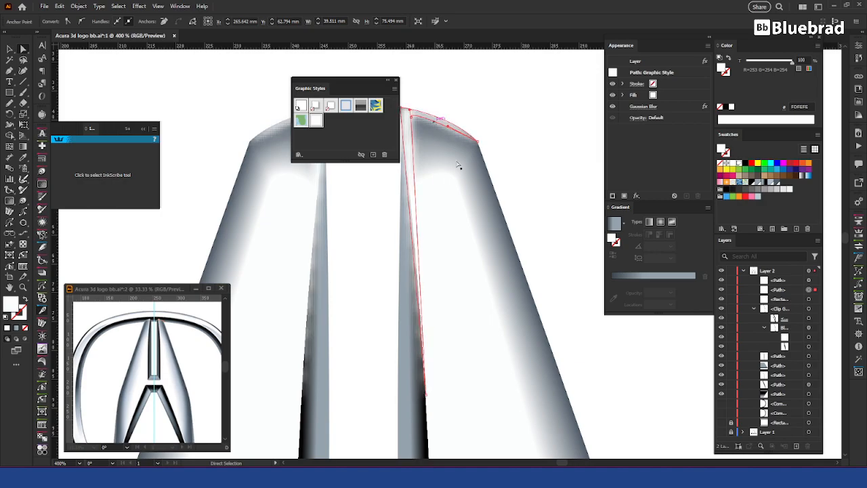
# Move the outer top anchor of the right prong's inner white blend shape down and slightly outward.
pyautogui.moveTo(458, 184); pyautogui.dragTo(463, 202)
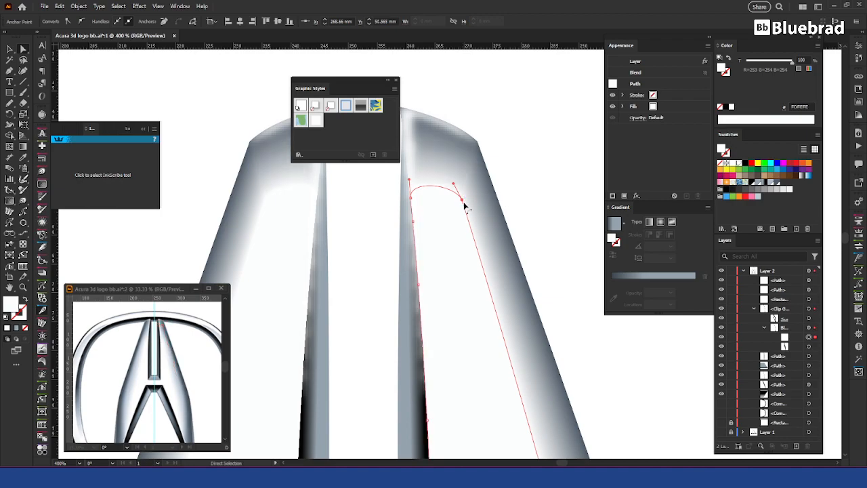
pyautogui.click(539, 199)
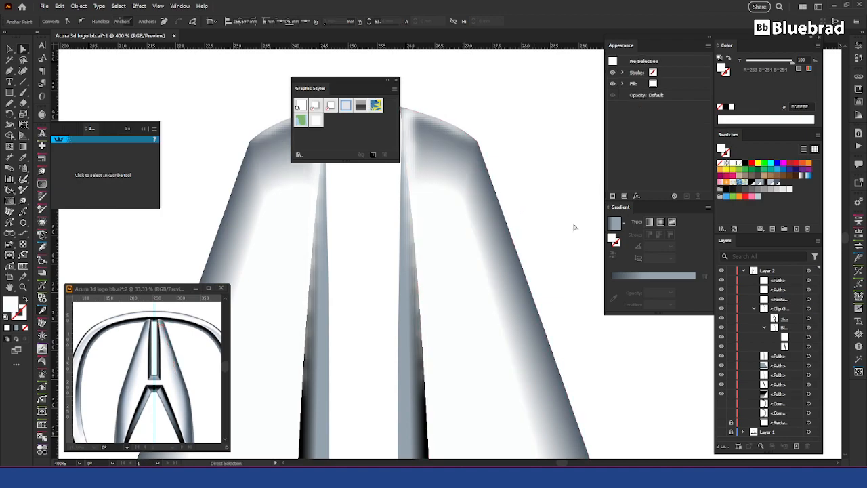
pyautogui.hotkey('ctrl', '-')
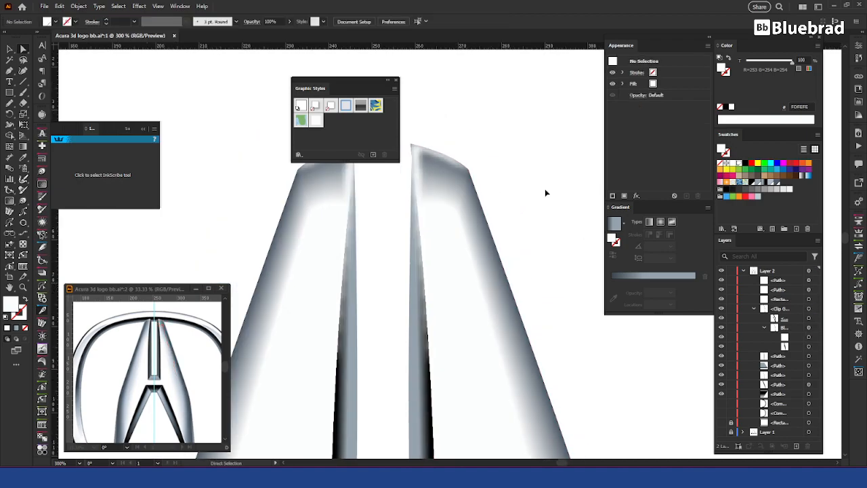
pyautogui.hotkey('ctrl', '0')
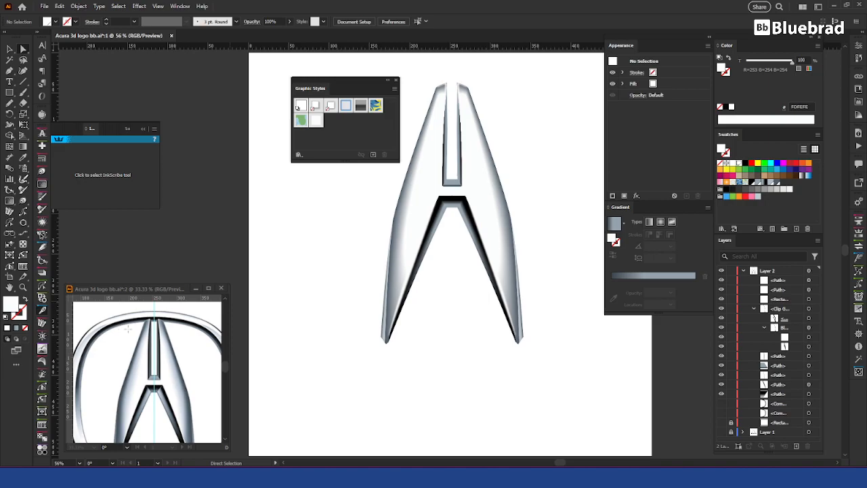
# Frame the whole reference logo in the second window and show both hidden compound paths of the outer ring.
pyautogui.hotkey('ctrl', '-')
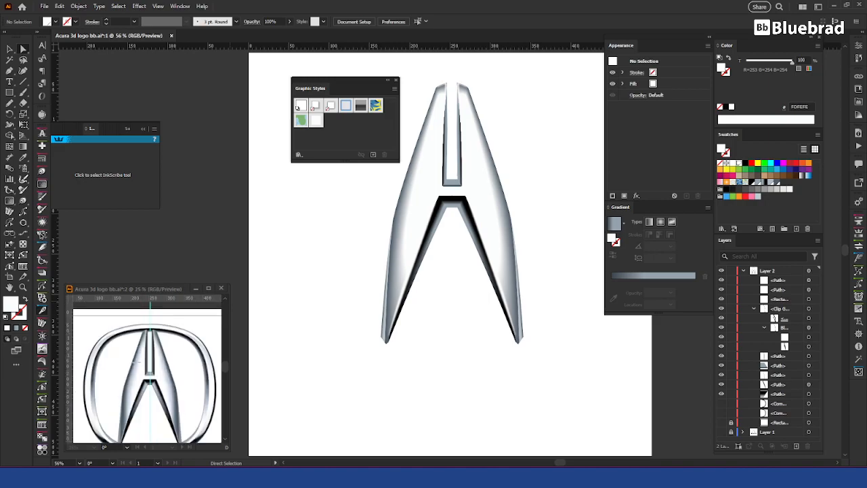
pyautogui.click(129, 378)
pyautogui.moveTo(128, 373); pyautogui.dragTo(123, 354)
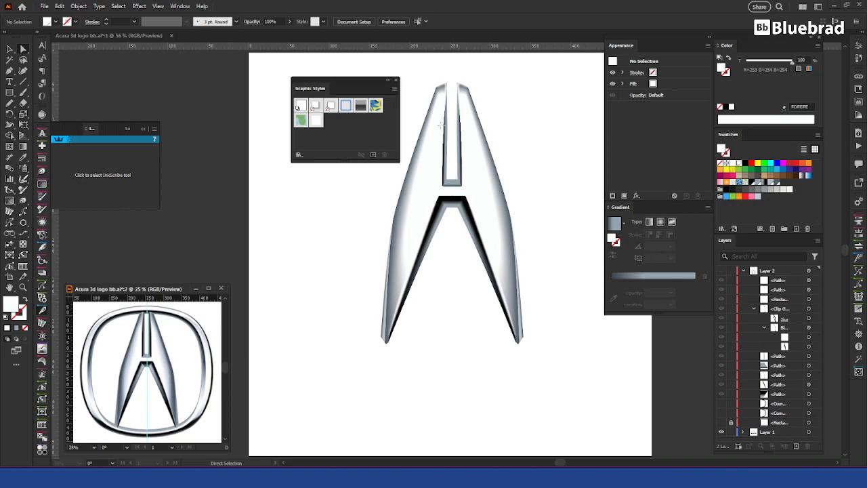
pyautogui.click(10, 49)
pyautogui.click(416, 171)
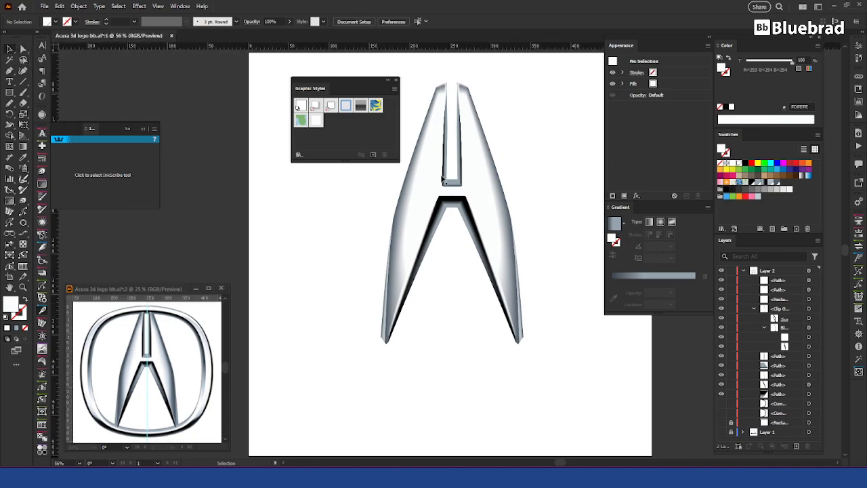
pyautogui.click(722, 413)
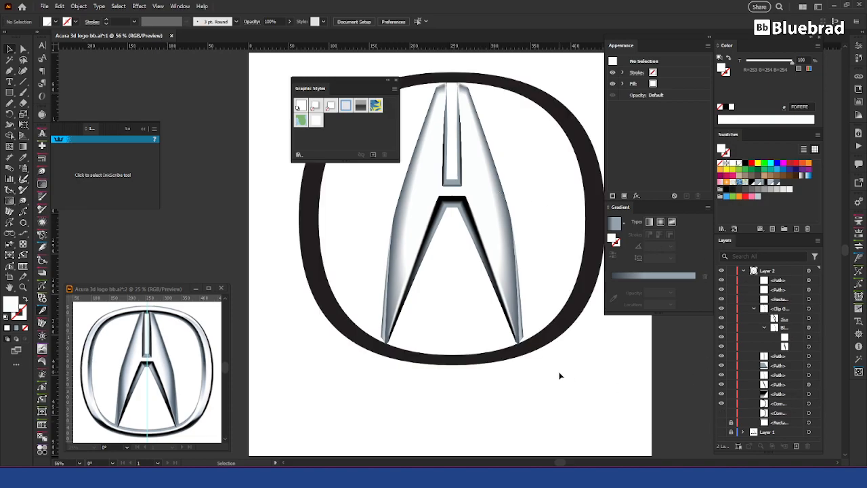
pyautogui.click(722, 414)
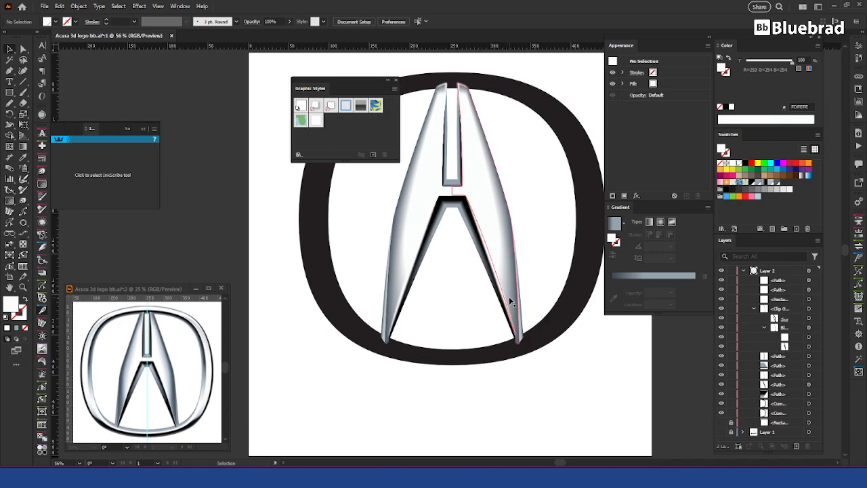
# Fill the ring's inner compound path with the dark grey-blue swatch and its outer compound path with the 95A3AD swatch.
pyautogui.click(576, 176)
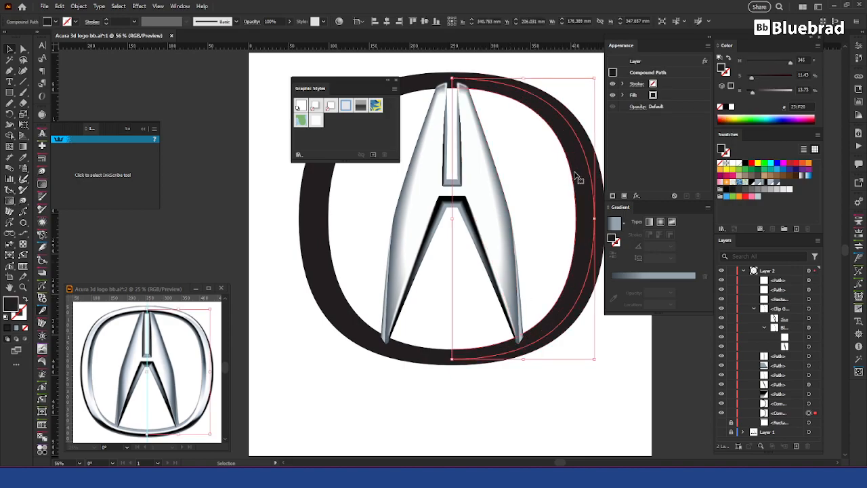
pyautogui.click(777, 183)
pyautogui.click(580, 128)
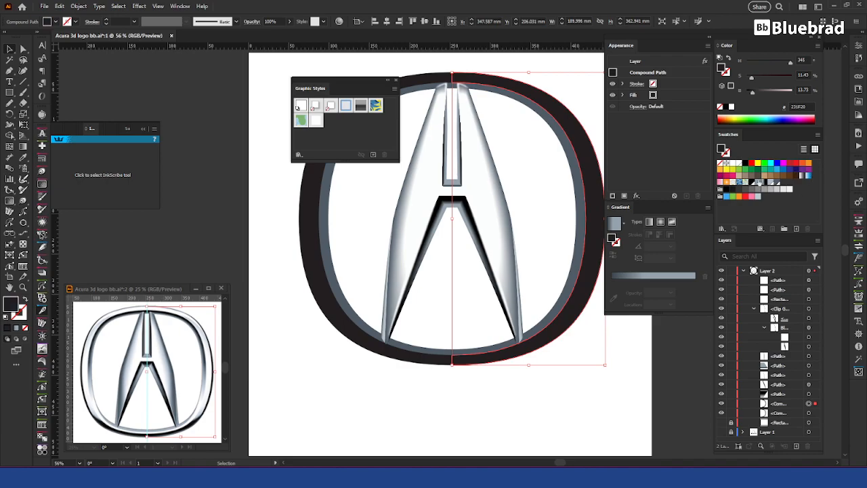
pyautogui.click(758, 183)
pyautogui.click(639, 401)
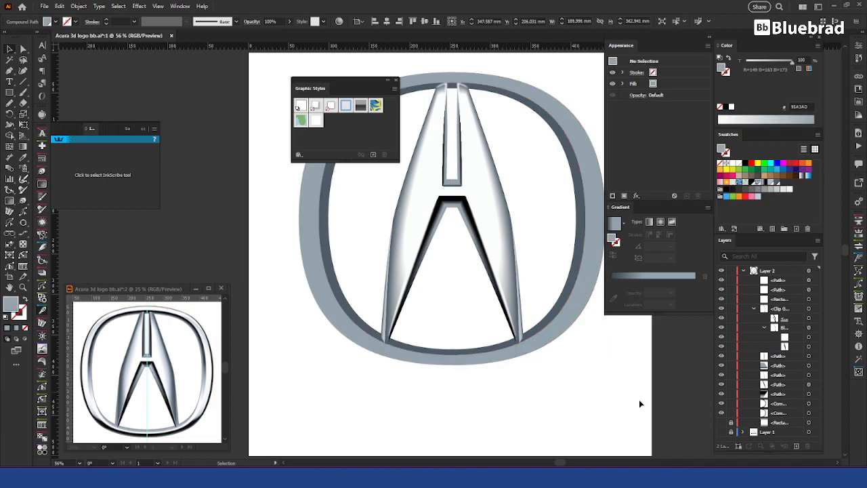
# Fill the ring's outer compound path with the light blue-grey B0BCCA swatch.
pyautogui.click(581, 140)
pyautogui.click(733, 164)
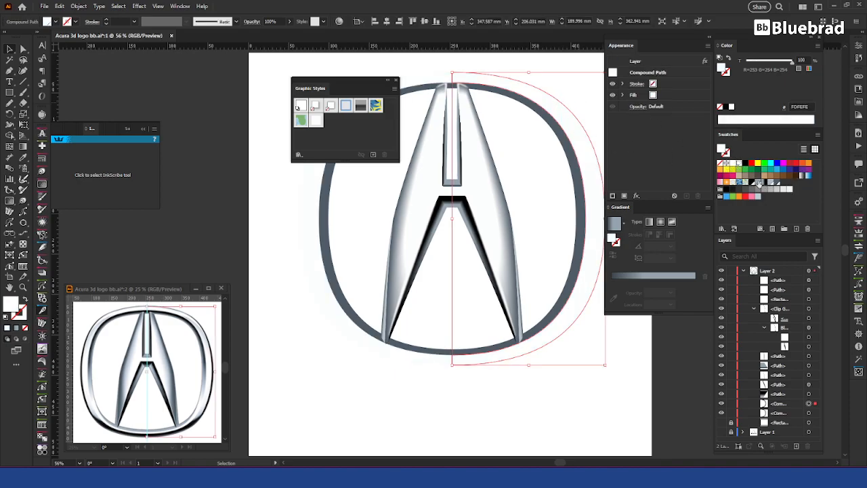
pyautogui.click(759, 183)
pyautogui.click(772, 183)
pyautogui.click(561, 81)
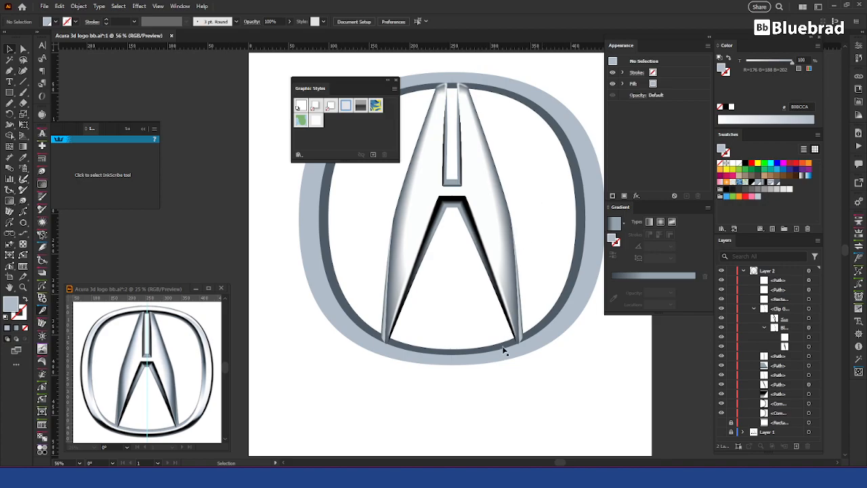
# Adjust the bottom anchor of the right prong's clipping path where the prong tip meets the ring.
pyautogui.scroll(6, 513, 345)
pyautogui.press('a')
pyautogui.moveTo(513, 303); pyautogui.dragTo(535, 317)
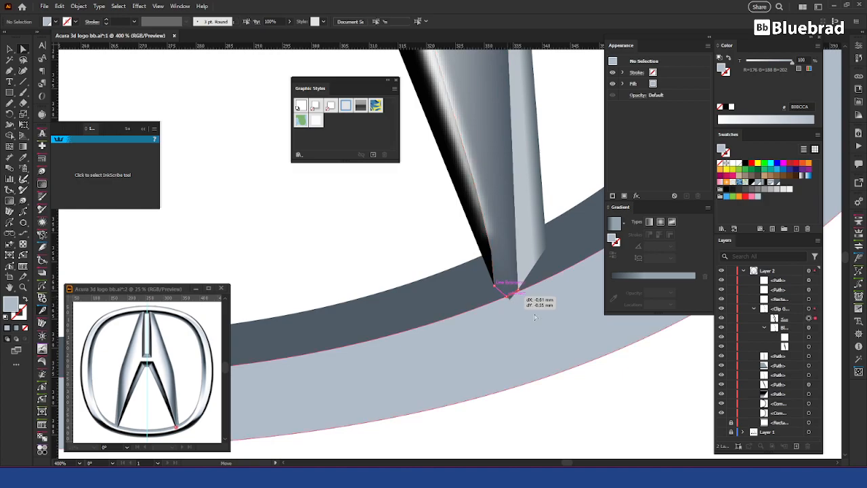
pyautogui.click(641, 407)
pyautogui.scroll(-5, 521, 254)
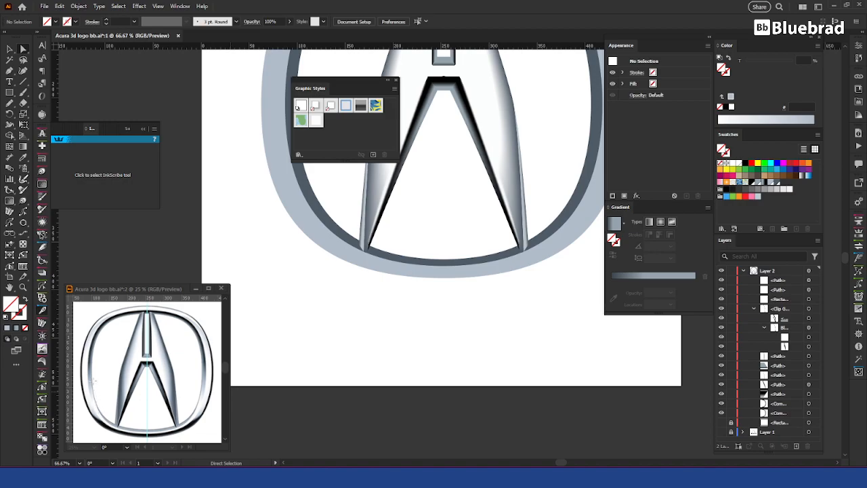
# Draw a straight two-point path from the ring's bottom centre to the lower right of its inner edge.
pyautogui.moveTo(581, 242); pyautogui.dragTo(534, 311)
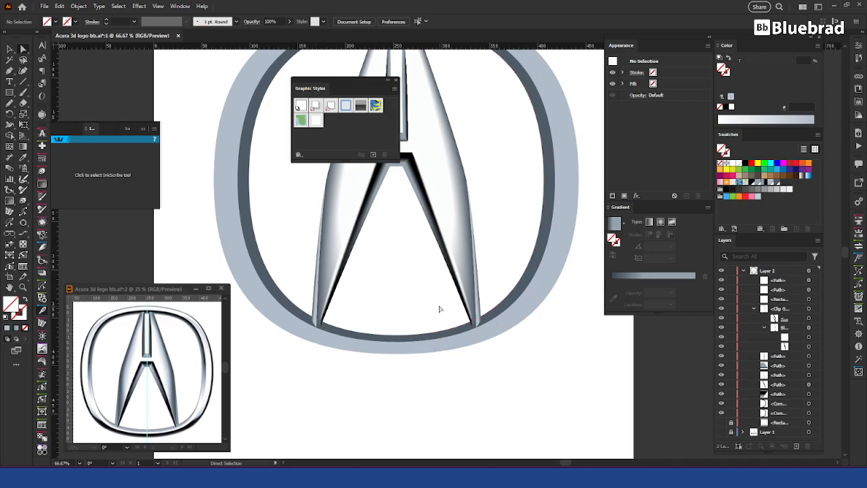
pyautogui.press('p')
pyautogui.click(396, 340)
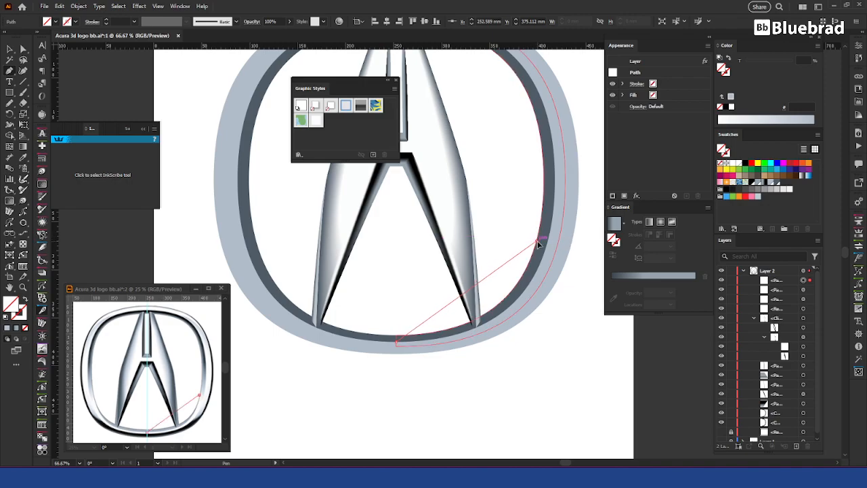
pyautogui.click(537, 241)
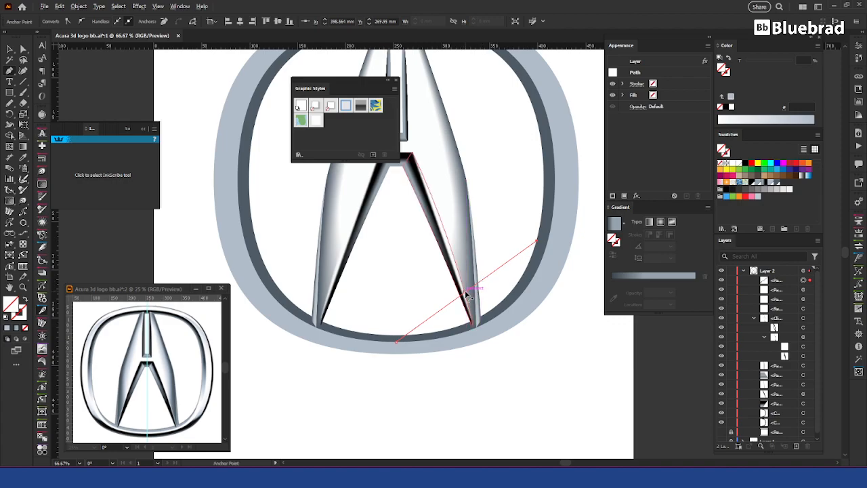
# Bend the two-point path outward with InkScribe so it sweeps along the ring's lower-right curve.
pyautogui.hotkey('shift', 'p')
pyautogui.moveTo(467, 291)
pyautogui.mouseDown()
pyautogui.moveTo(501, 312)
pyautogui.moveTo(473, 345)
pyautogui.mouseUp()
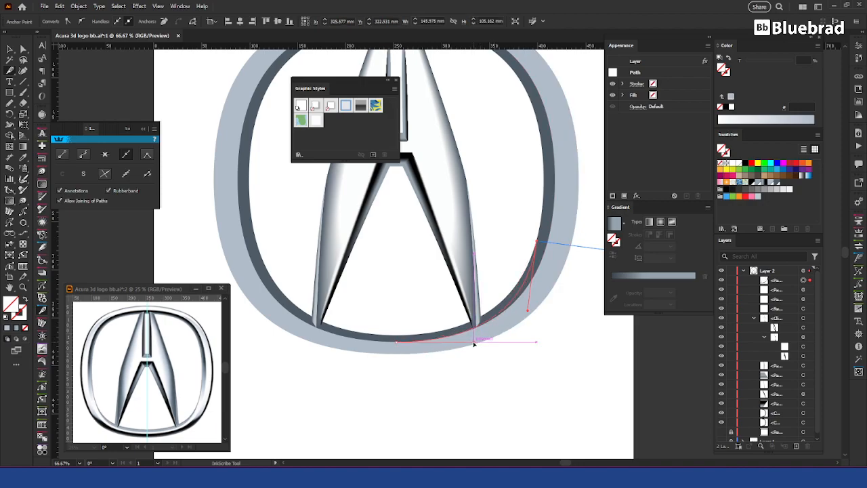
pyautogui.moveTo(528, 311)
pyautogui.mouseDown()
pyautogui.moveTo(536, 303)
pyautogui.moveTo(536, 343)
pyautogui.moveTo(544, 305)
pyautogui.mouseUp()
pyautogui.moveTo(473, 343)
pyautogui.mouseDown()
pyautogui.moveTo(481, 336)
pyautogui.moveTo(474, 345)
pyautogui.mouseUp()
pyautogui.press('v')
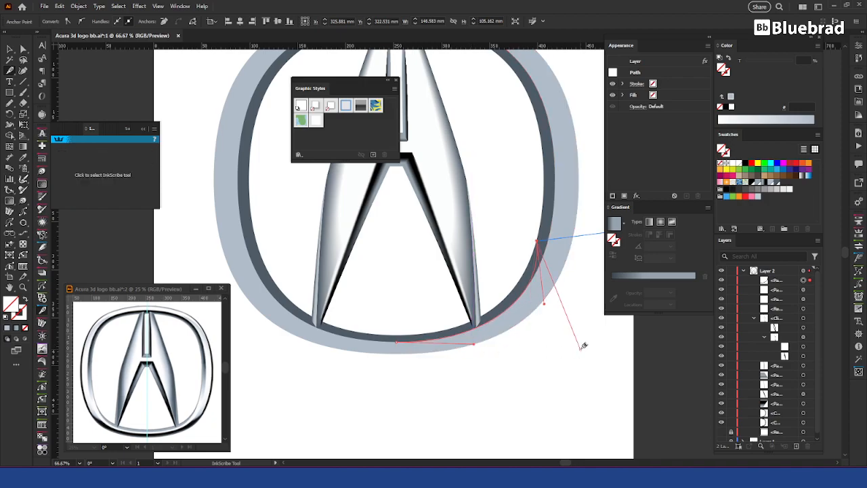
pyautogui.click(581, 374)
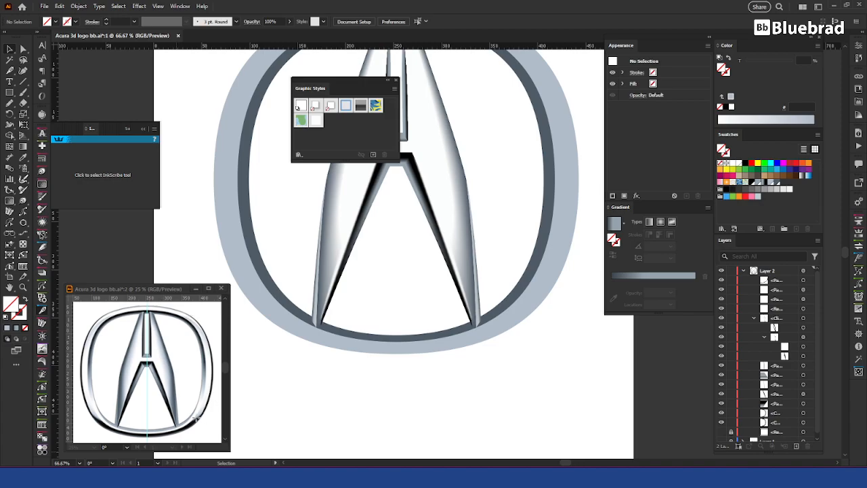
pyautogui.click(546, 237)
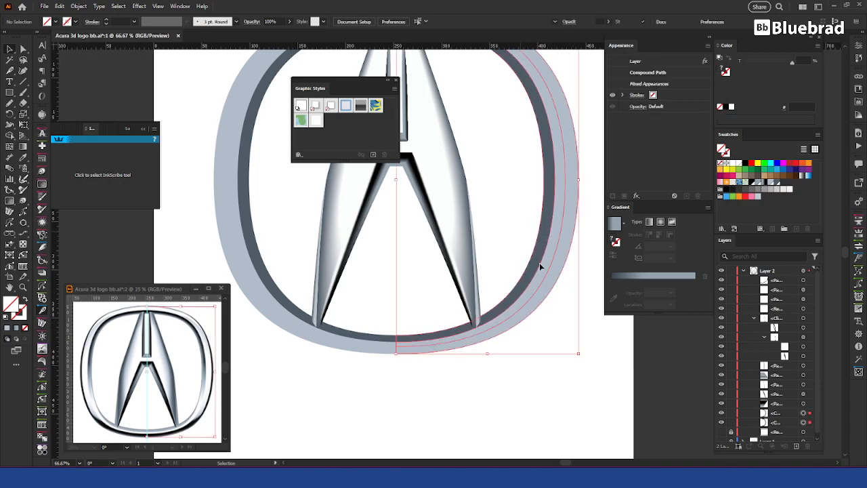
pyautogui.moveTo(593, 351); pyautogui.dragTo(502, 249)
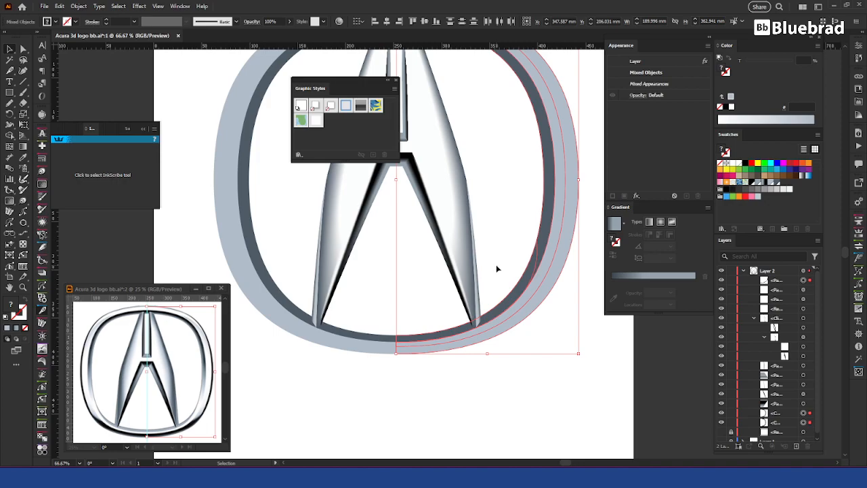
pyautogui.moveTo(574, 89); pyautogui.dragTo(600, 194)
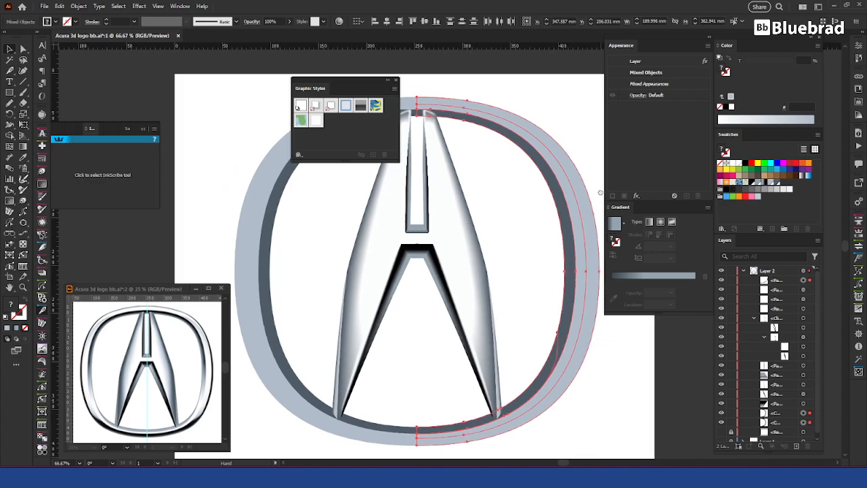
pyautogui.click(562, 101)
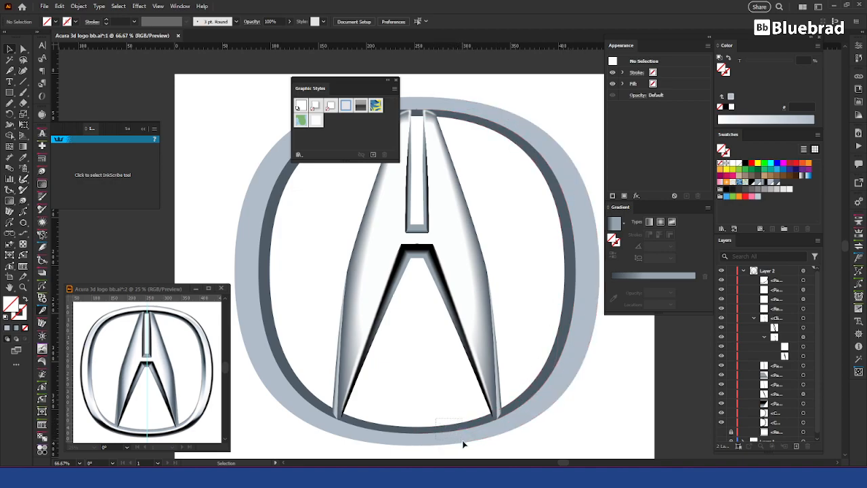
pyautogui.moveTo(464, 444); pyautogui.dragTo(465, 444)
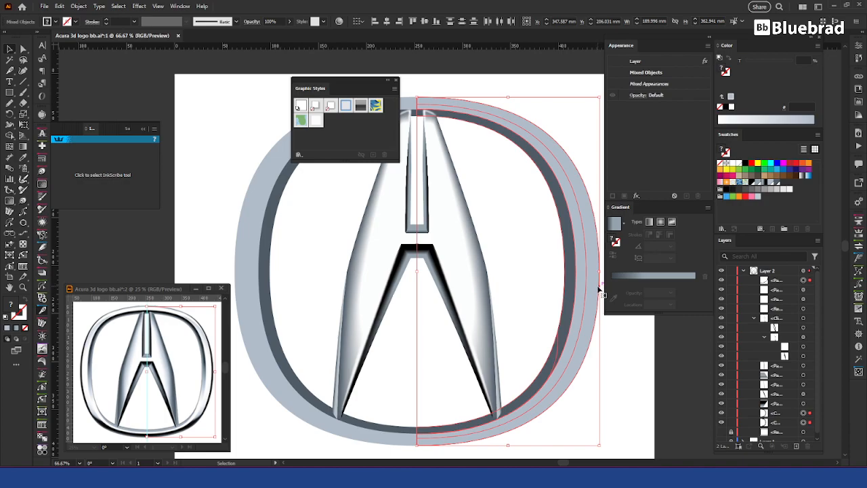
pyautogui.click(620, 378)
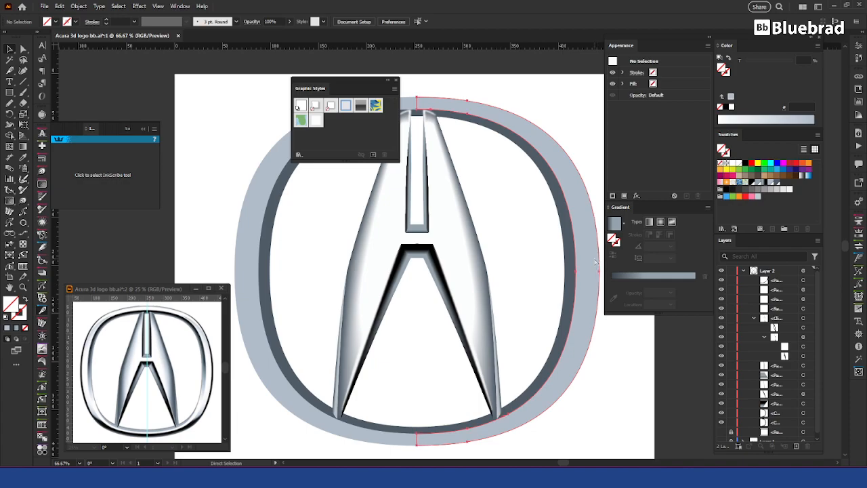
# Duplicate the ring's outer compound path in front and move the copy's rightmost outer anchor slightly inward.
pyautogui.click(599, 265)
pyautogui.press('a')
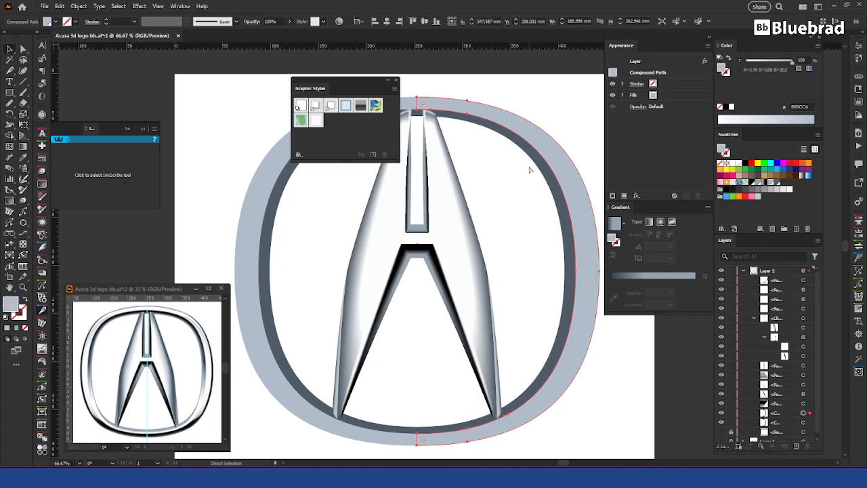
pyautogui.press('v')
pyautogui.hscroll(3, 494, 199)
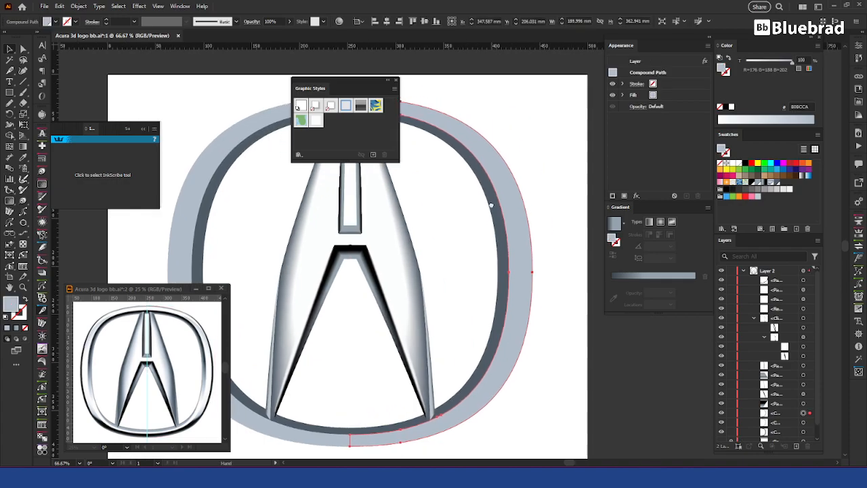
pyautogui.moveTo(532, 277); pyautogui.dragTo(527, 276)
pyautogui.hotkey('ctrl', 'z')
pyautogui.click(550, 274)
pyautogui.press('a')
pyautogui.click(532, 276)
pyautogui.moveTo(532, 277); pyautogui.dragTo(508, 277)
# Move the copied path's outer anchor near the top slightly down and the one near the bottom slightly up.
pyautogui.moveTo(425, 100); pyautogui.dragTo(515, 127)
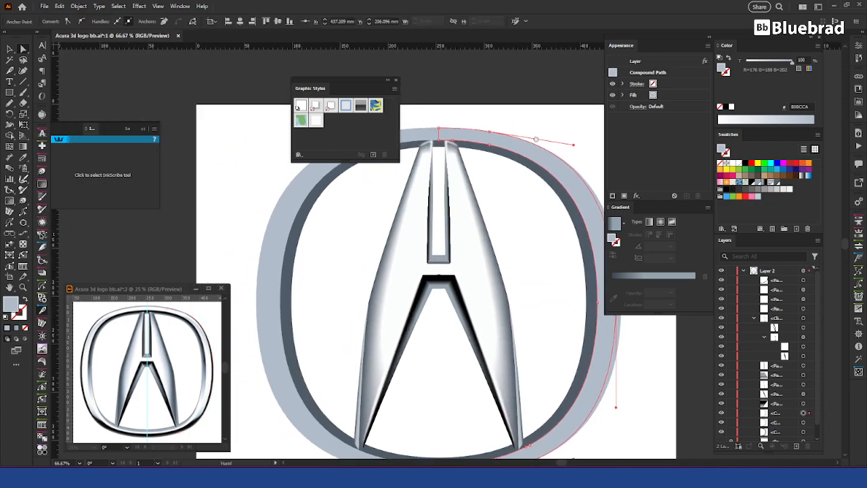
pyautogui.scroll(4, 496, 135)
pyautogui.moveTo(465, 146); pyautogui.dragTo(467, 153)
pyautogui.moveTo(524, 357); pyautogui.dragTo(444, 155)
pyautogui.moveTo(536, 393); pyautogui.dragTo(504, 195)
pyautogui.scroll(-6, 515, 219)
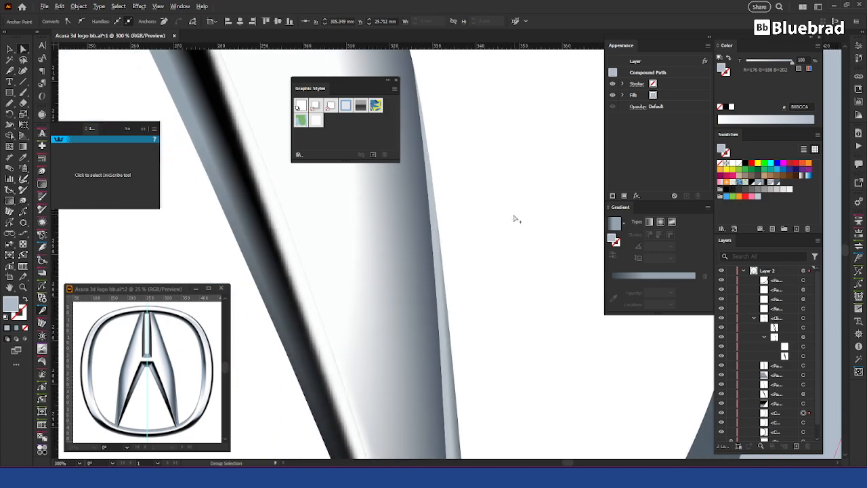
pyautogui.scroll(-5, 515, 319)
pyautogui.scroll(6, 500, 375)
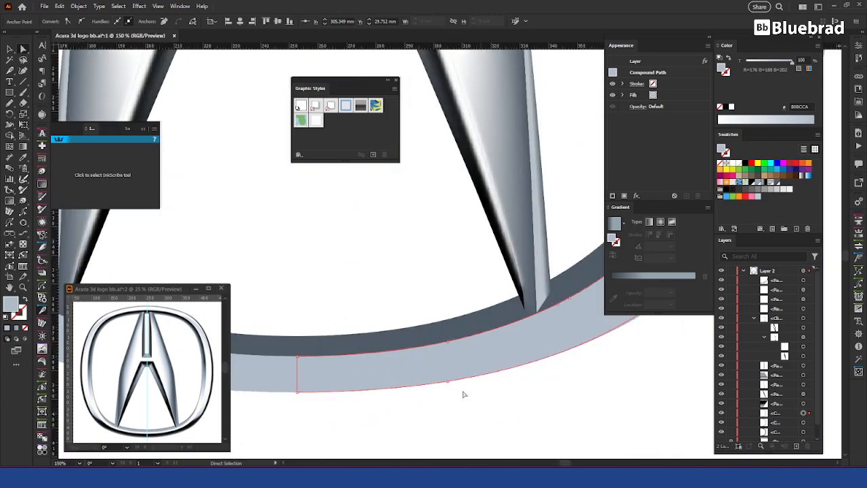
pyautogui.moveTo(424, 374); pyautogui.dragTo(417, 364)
pyautogui.click(472, 402)
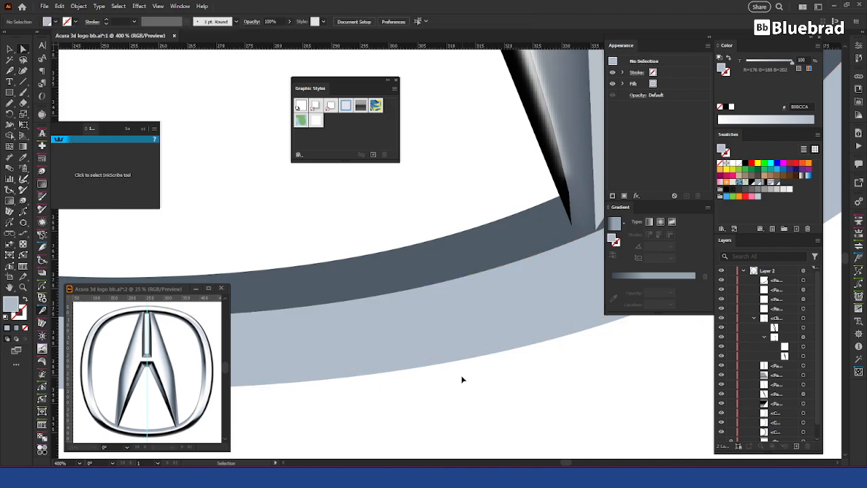
# Draw a curved two-point path without fill across the ring's upper right, from its inner edge to its outer edge.
pyautogui.scroll(-6, 463, 380)
pyautogui.scroll(2, 405, 295)
pyautogui.press('v')
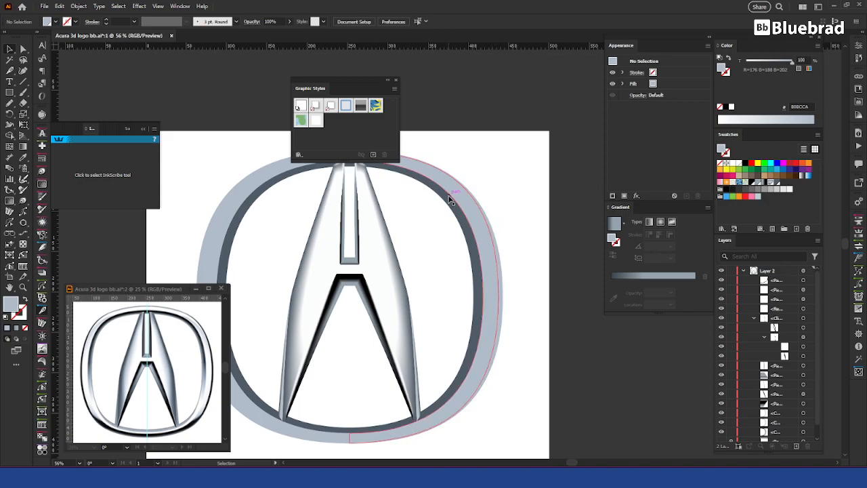
pyautogui.press('p')
pyautogui.click(429, 181)
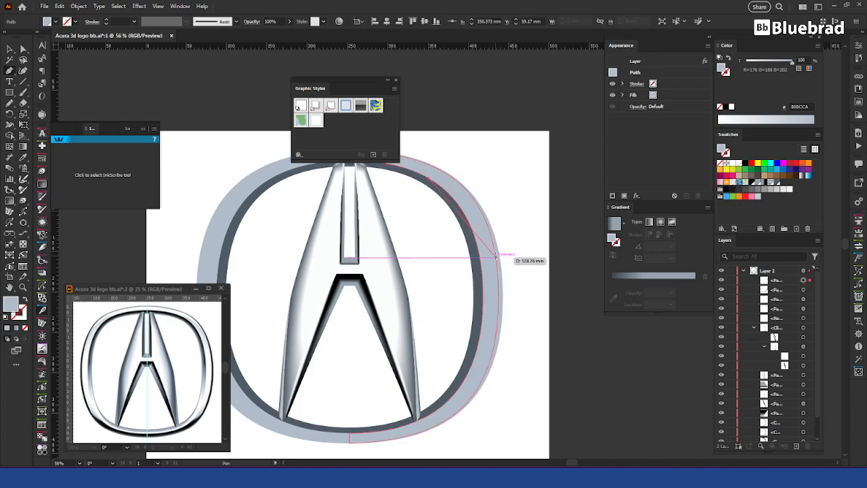
pyautogui.moveTo(495, 256); pyautogui.dragTo(513, 323)
pyautogui.press('ctrl')
pyautogui.keyDown('ctrl'); pyautogui.click(503, 309); pyautogui.keyUp('ctrl')
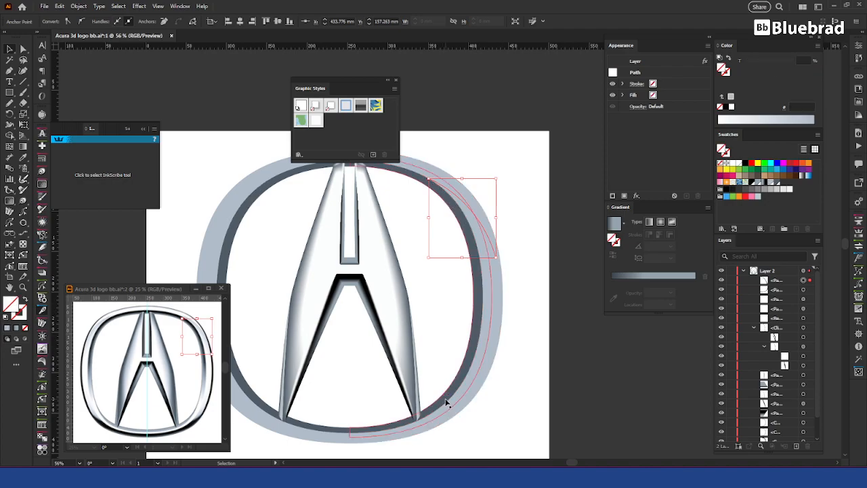
# Divide the right half of the ring's compound paths with both curved paths using Pathfinder Divide.
pyautogui.keyDown('ctrl'); pyautogui.click(466, 374); pyautogui.keyUp('ctrl')
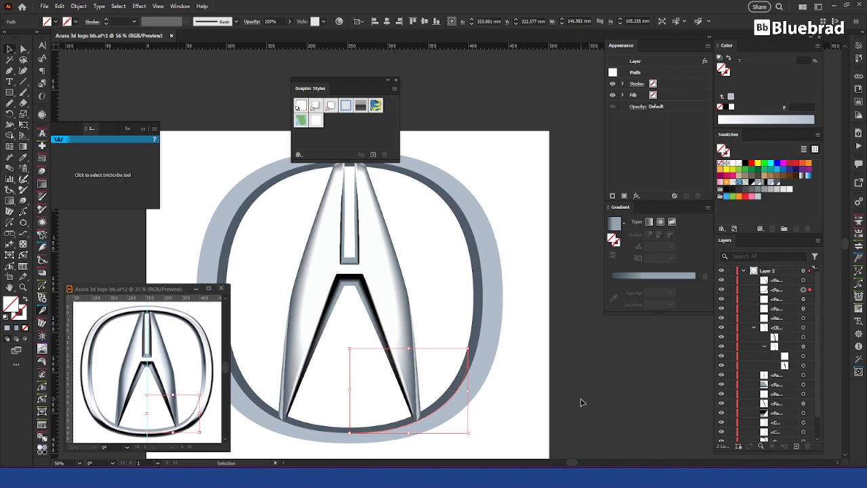
pyautogui.click(562, 416)
pyautogui.keyDown('ctrl'); pyautogui.click(427, 177); pyautogui.keyUp('ctrl')
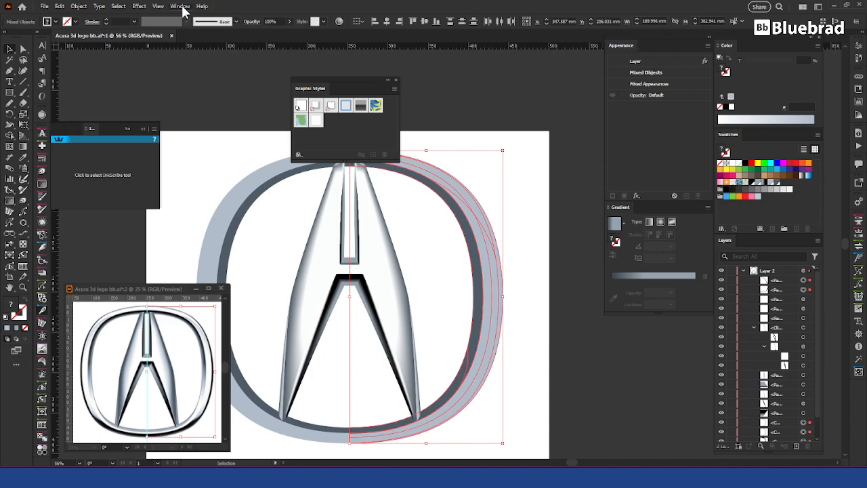
pyautogui.click(197, 302)
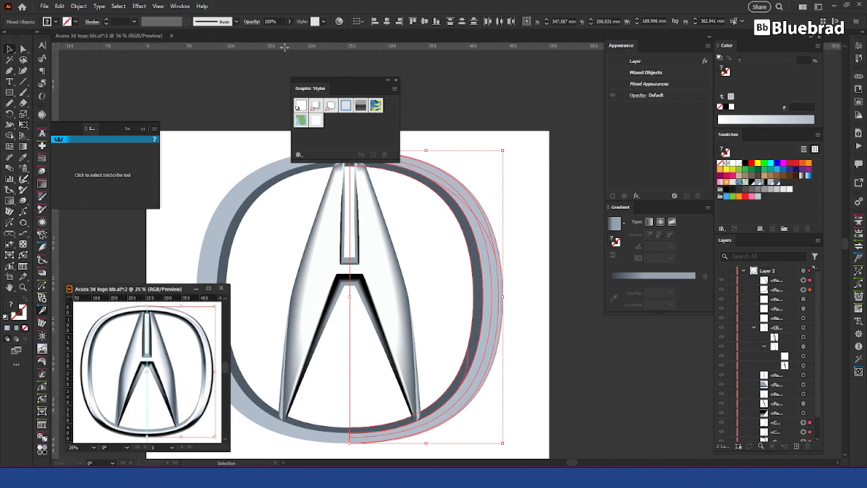
pyautogui.click(239, 117)
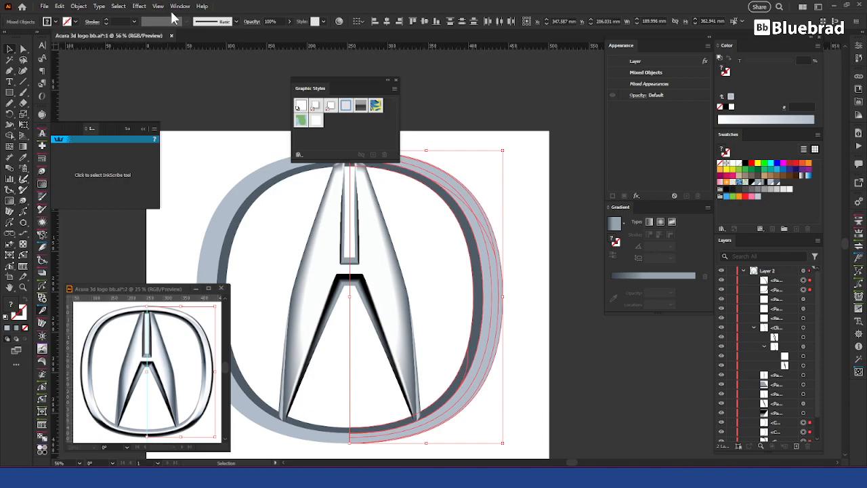
pyautogui.click(179, 6)
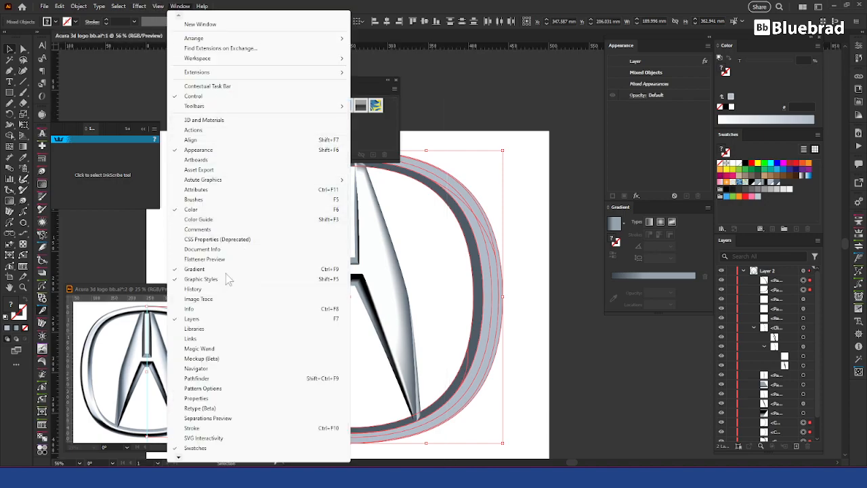
pyautogui.click(219, 381)
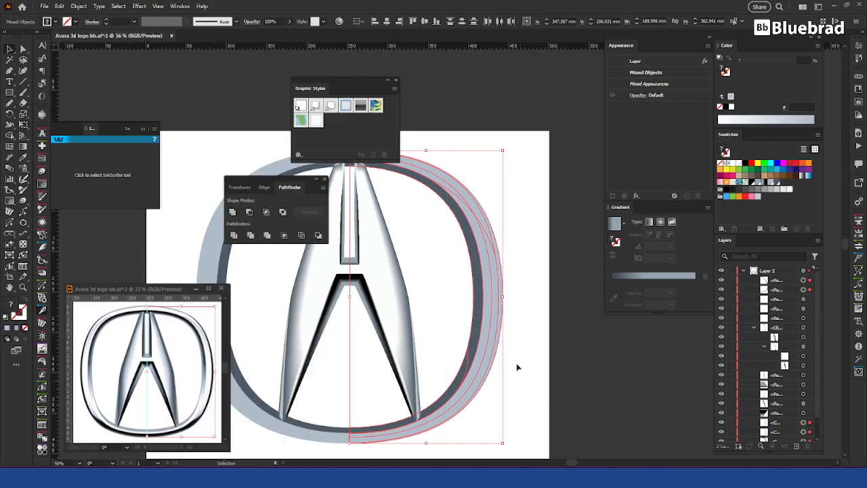
pyautogui.click(234, 235)
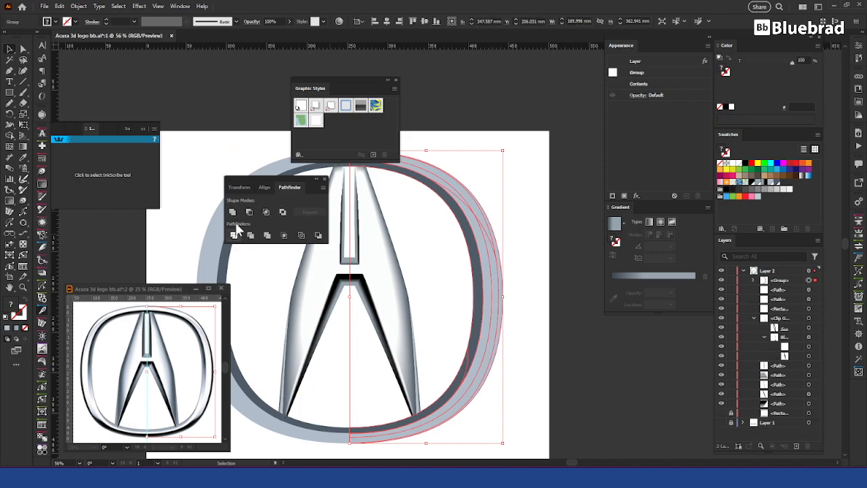
pyautogui.moveTo(265, 182); pyautogui.dragTo(866, 261)
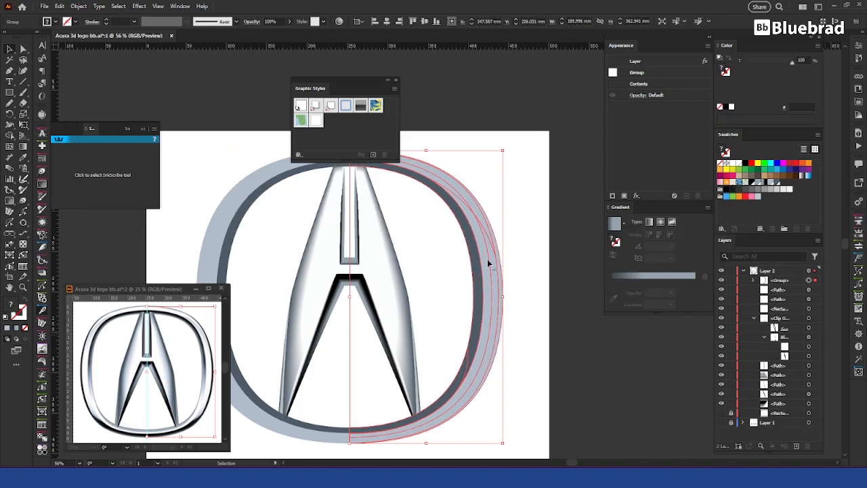
pyautogui.click(533, 251)
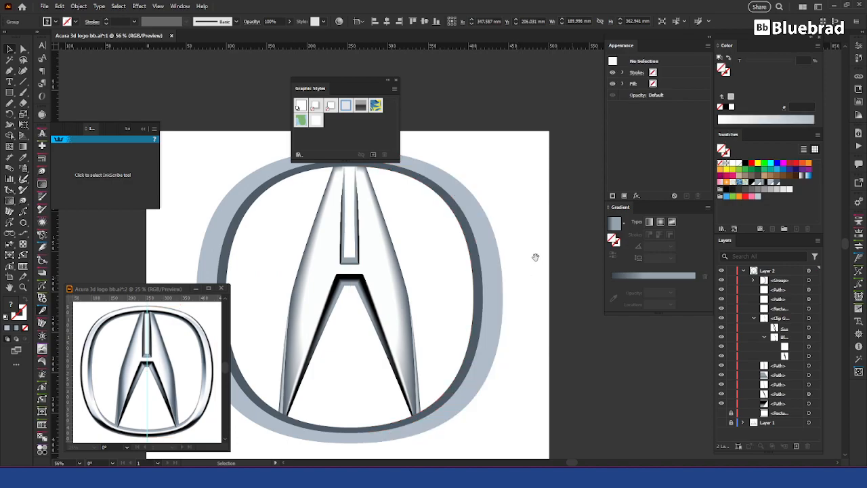
pyautogui.moveTo(532, 251); pyautogui.dragTo(575, 236)
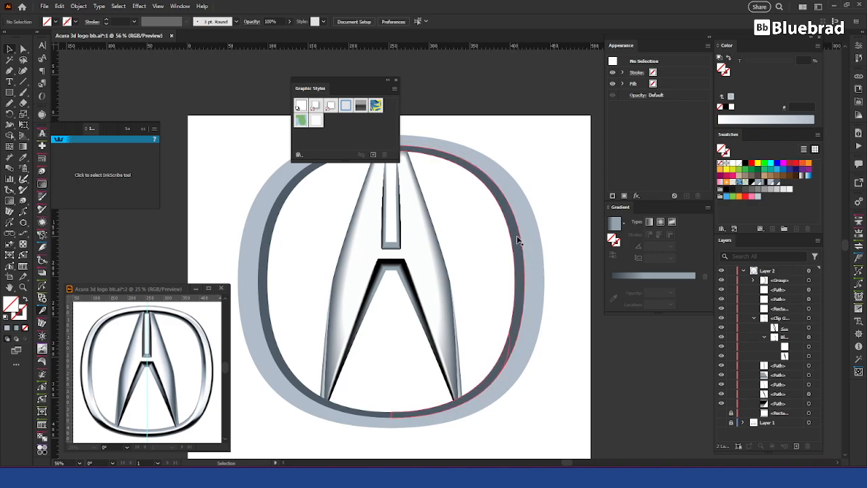
# Clear the floating Graphic Styles and docked panels off the artwork and close the InkScribe panel.
pyautogui.click(527, 306)
pyautogui.click(590, 327)
pyautogui.moveTo(472, 186); pyautogui.dragTo(517, 218)
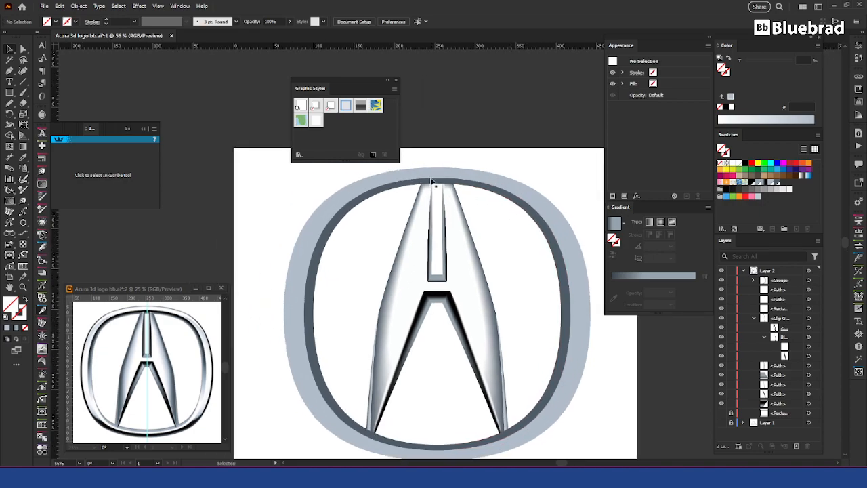
pyautogui.click(461, 185)
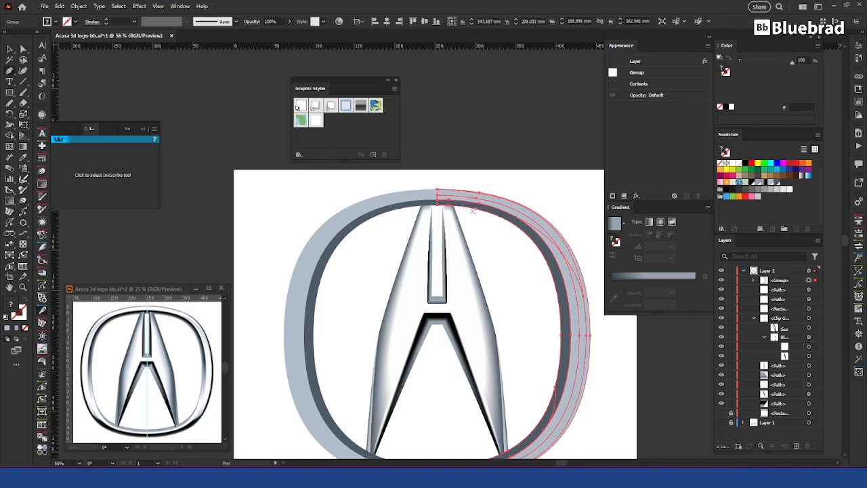
pyautogui.scroll(1, 474, 212)
pyautogui.scroll(3, 475, 211)
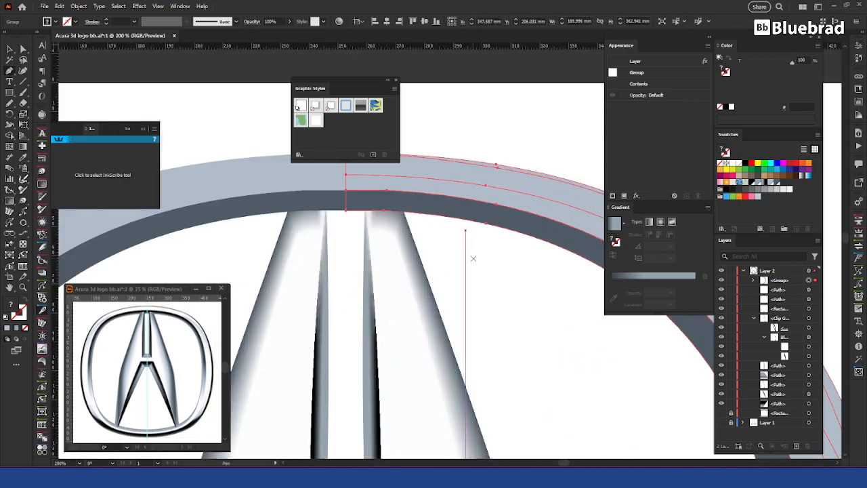
pyautogui.moveTo(474, 286); pyautogui.dragTo(423, 224)
pyautogui.moveTo(687, 46); pyautogui.dragTo(866, 68)
pyautogui.moveTo(485, 196); pyautogui.dragTo(574, 159)
pyautogui.moveTo(350, 82); pyautogui.dragTo(108, 59)
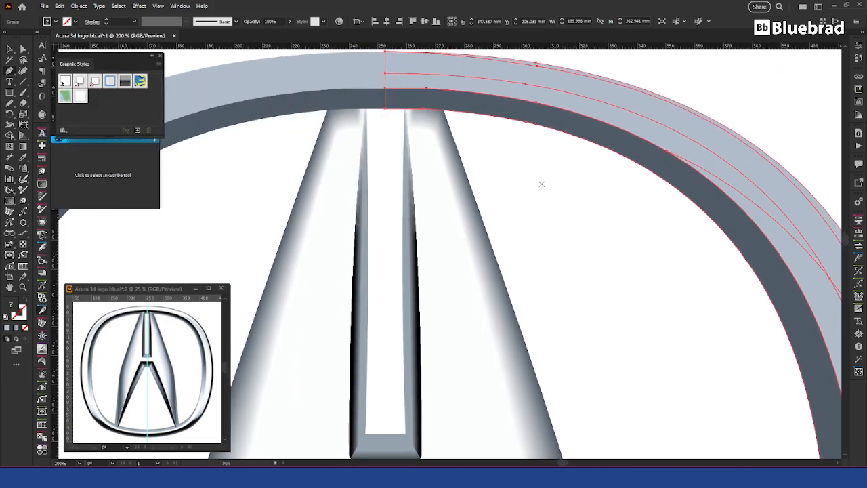
pyautogui.click(59, 140)
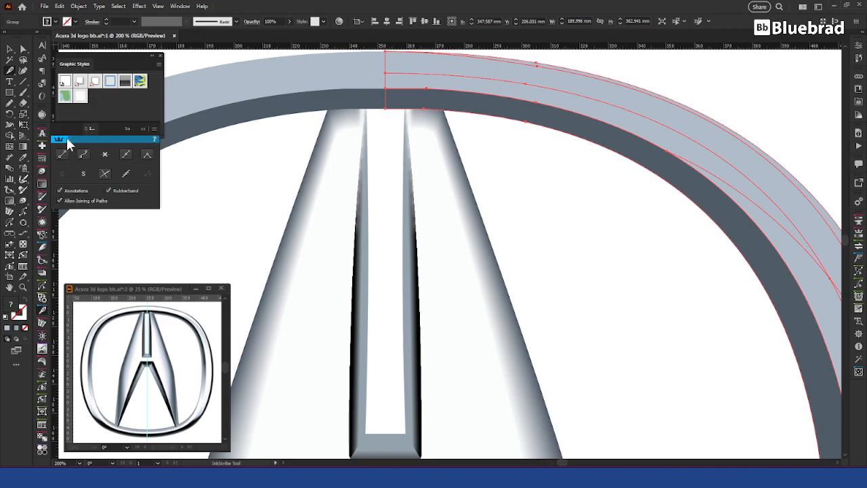
pyautogui.doubleClick(91, 130)
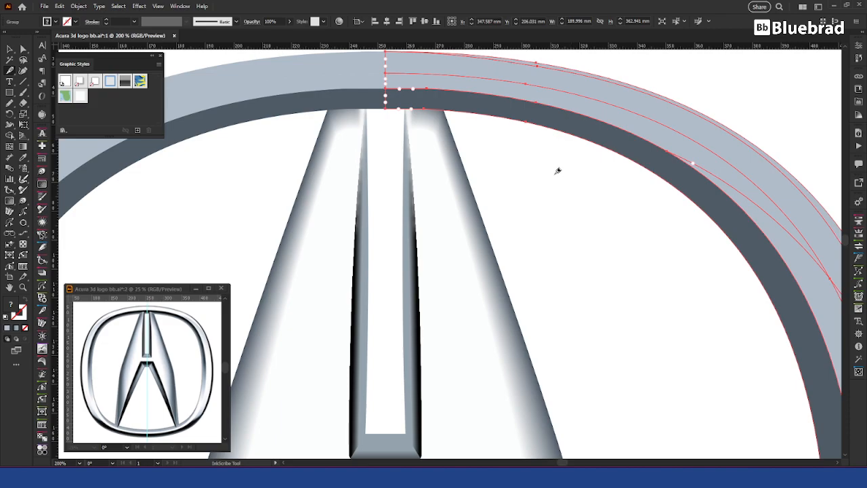
# Draw a curved three-point path without fill along the ring's dark inner band, from its top centre to the inner edge on the right side.
pyautogui.moveTo(520, 158); pyautogui.dragTo(483, 223)
pyautogui.click(479, 229)
pyautogui.press('p')
pyautogui.click(347, 162)
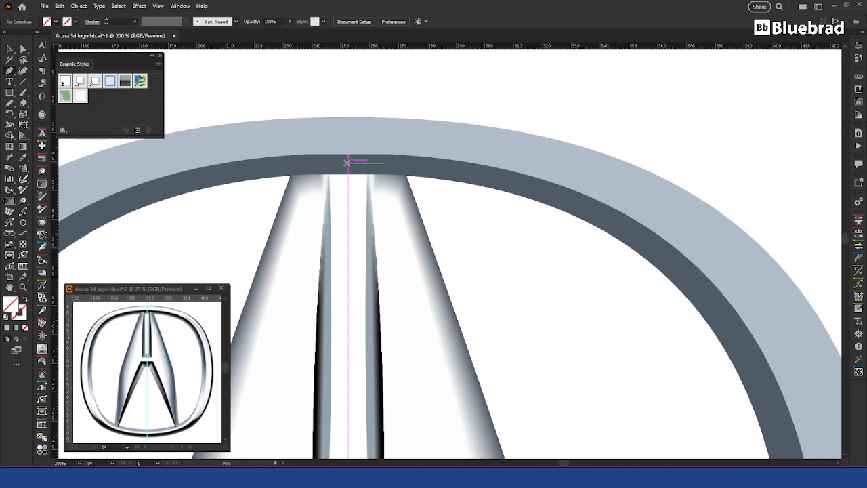
pyautogui.click(348, 162)
pyautogui.moveTo(687, 277); pyautogui.dragTo(819, 402)
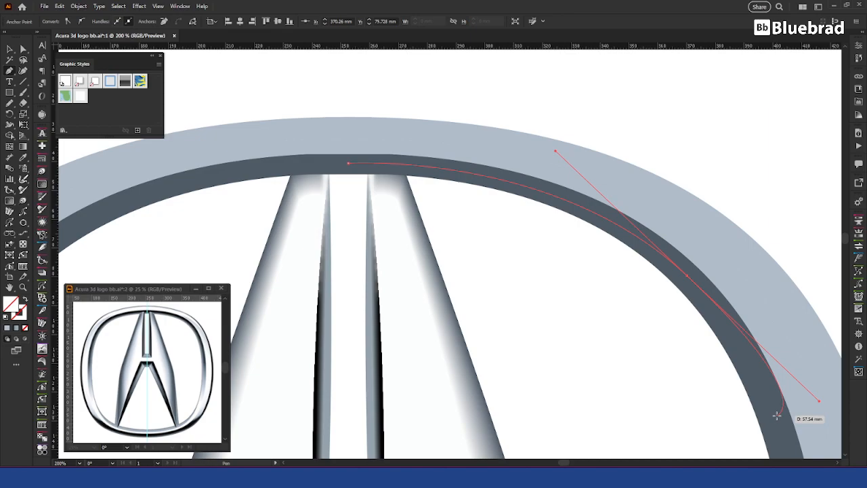
pyautogui.moveTo(749, 416); pyautogui.dragTo(612, 101)
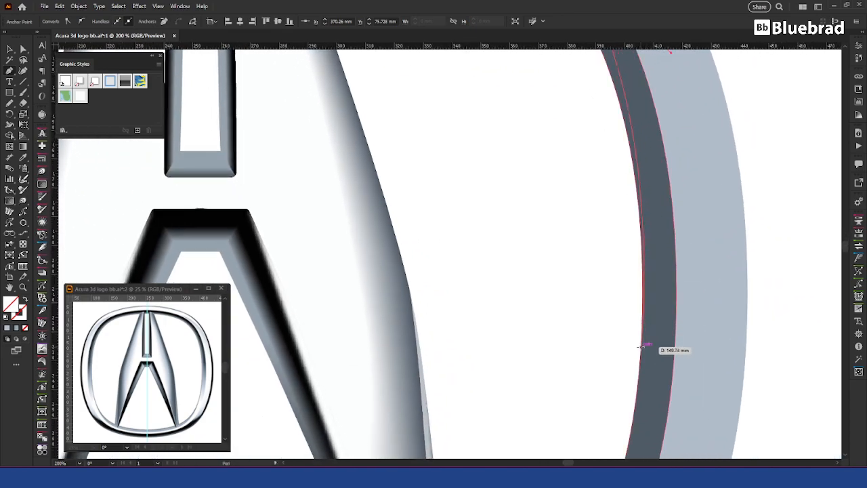
pyautogui.moveTo(557, 168); pyautogui.dragTo(517, 378)
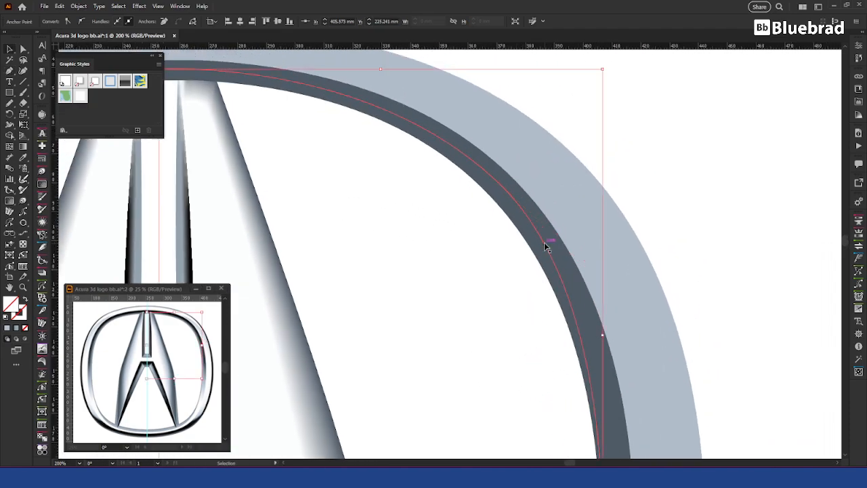
# Divide the ring's right-half group with the new inner-band path using Pathfinder Divide.
pyautogui.scroll(-3, 552, 242)
pyautogui.click(667, 282)
pyautogui.moveTo(647, 437); pyautogui.dragTo(450, 136)
pyautogui.moveTo(620, 164); pyautogui.dragTo(520, 291)
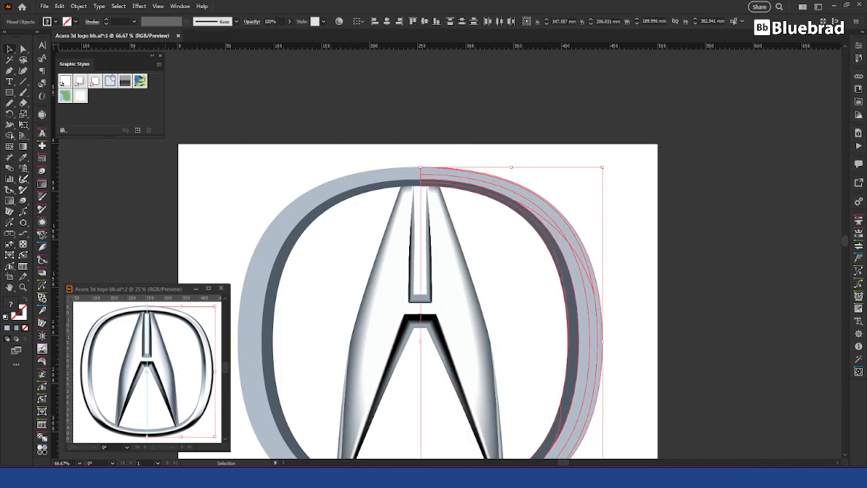
pyautogui.moveTo(866, 54); pyautogui.dragTo(619, 36)
pyautogui.hotkey('ctrl', 'g')
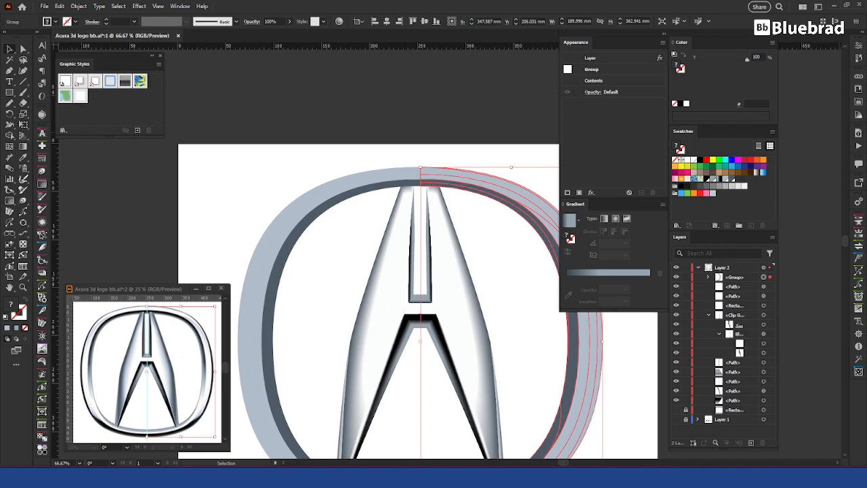
pyautogui.hotkey('ctrl', 'shift', 'F9')
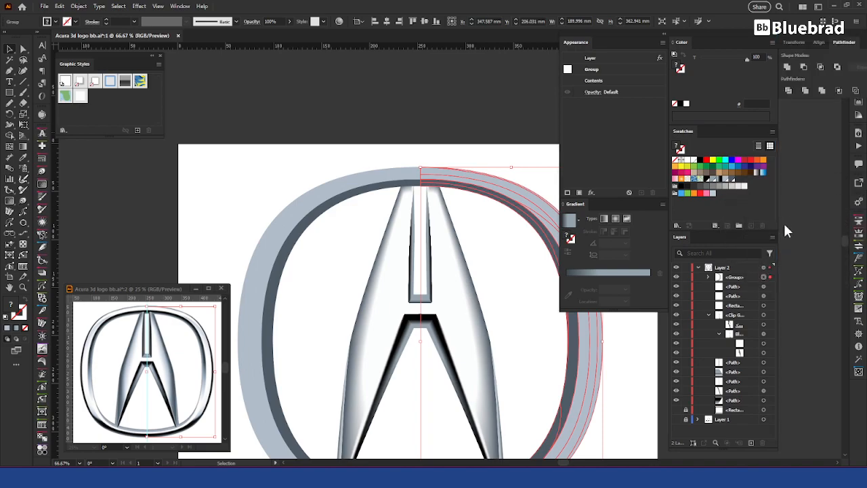
pyautogui.moveTo(732, 33); pyautogui.dragTo(866, 40)
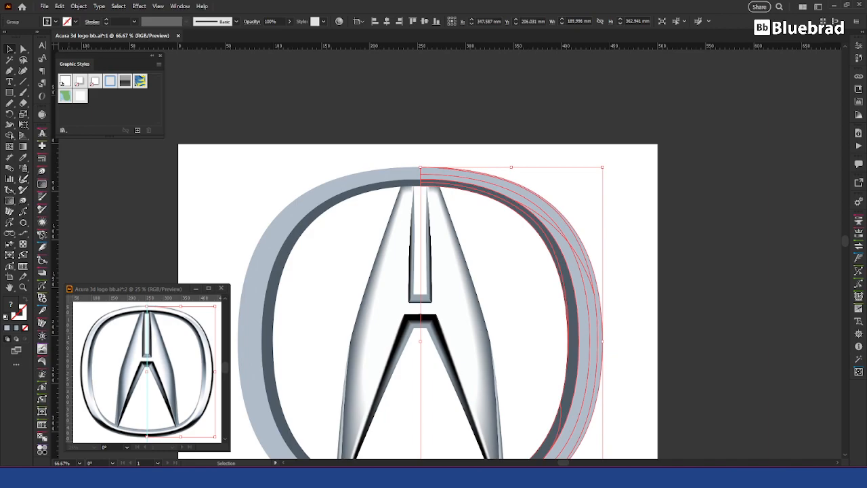
# Reset the BRAD workspace to its saved layout and deselect the ring.
pyautogui.click(818, 7)
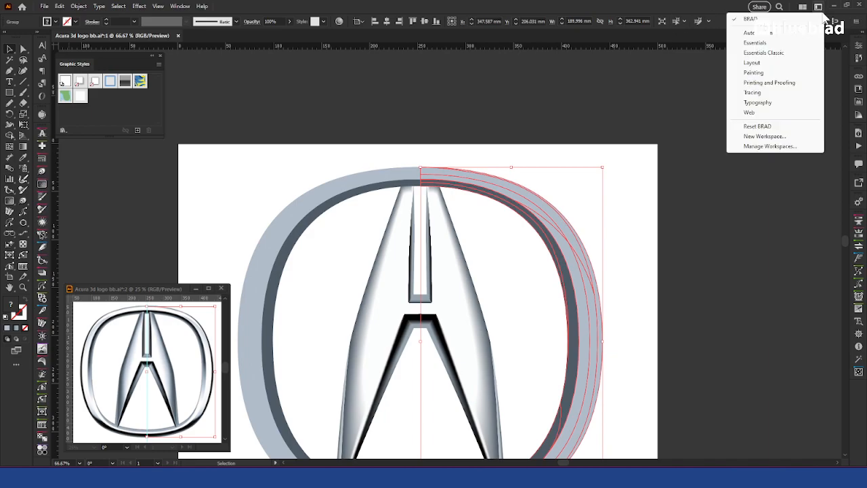
pyautogui.click(778, 127)
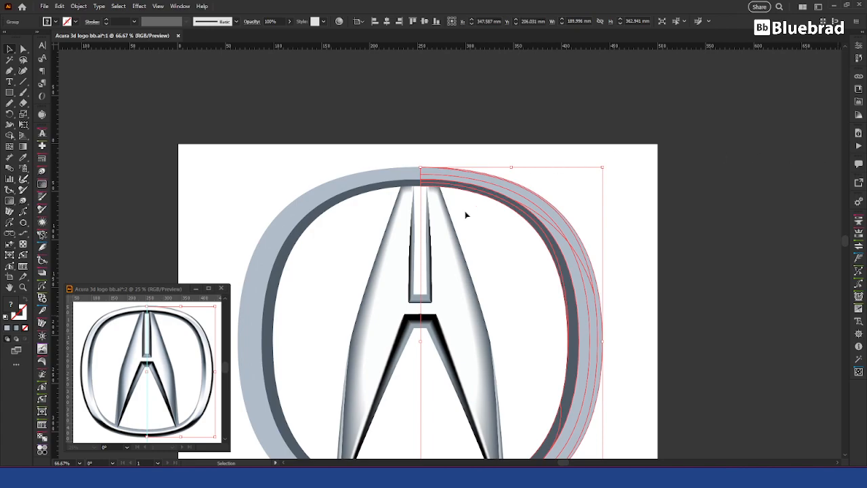
pyautogui.click(705, 287)
pyautogui.scroll(1, 536, 237)
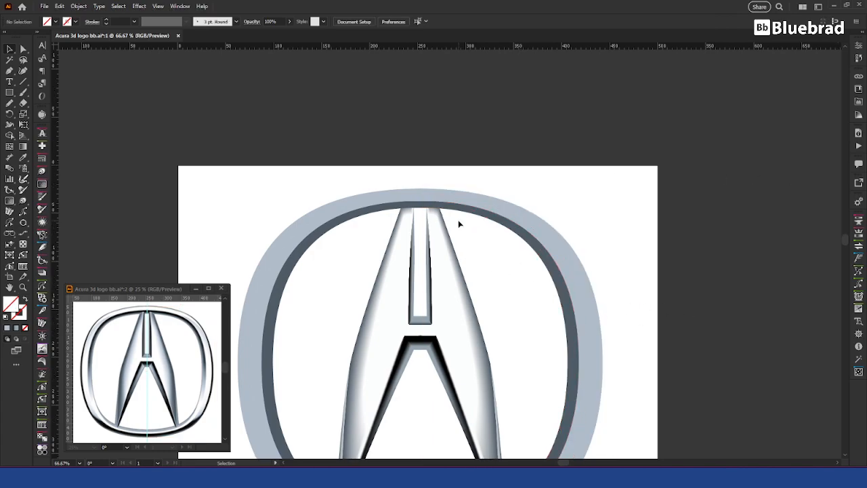
pyautogui.scroll(-5, 481, 231)
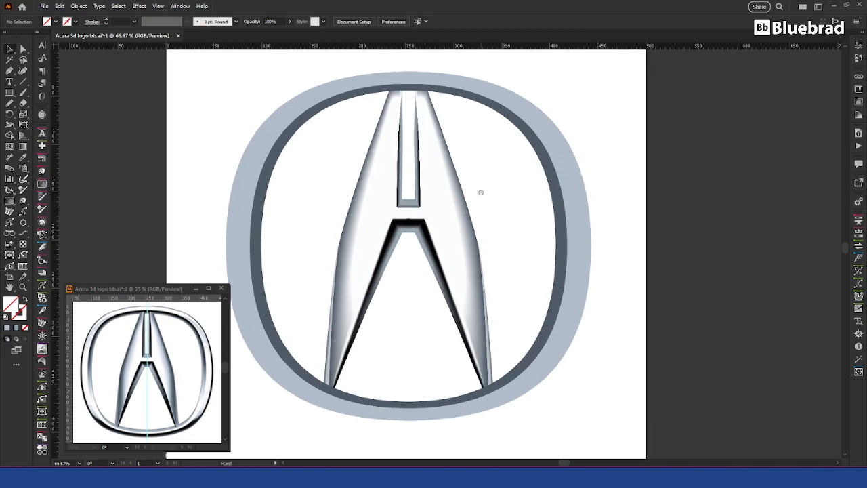
pyautogui.moveTo(481, 192); pyautogui.dragTo(479, 193)
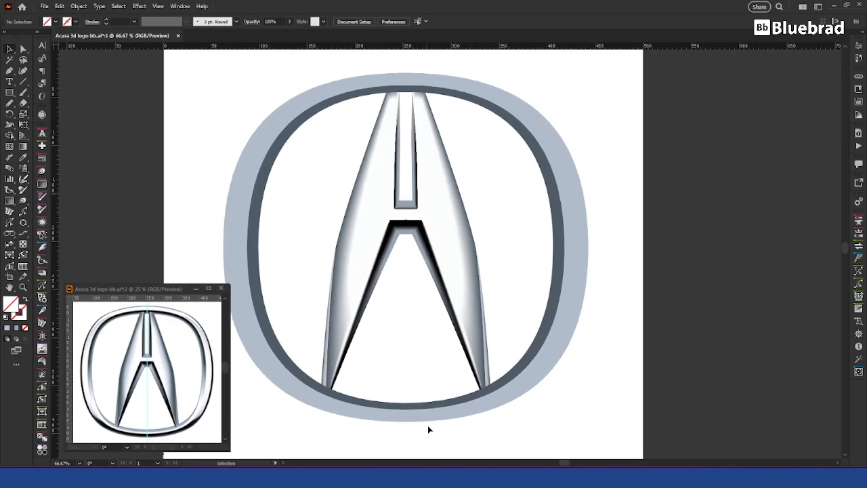
# Examine the ring's divided lower sections and the reference window close up where the A's right leg meets the ring.
pyautogui.press('a')
pyautogui.click(458, 405)
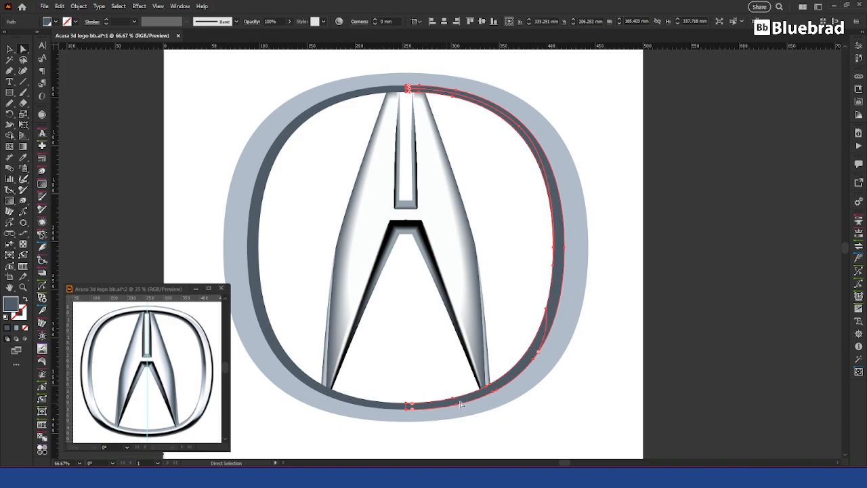
pyautogui.click(595, 371)
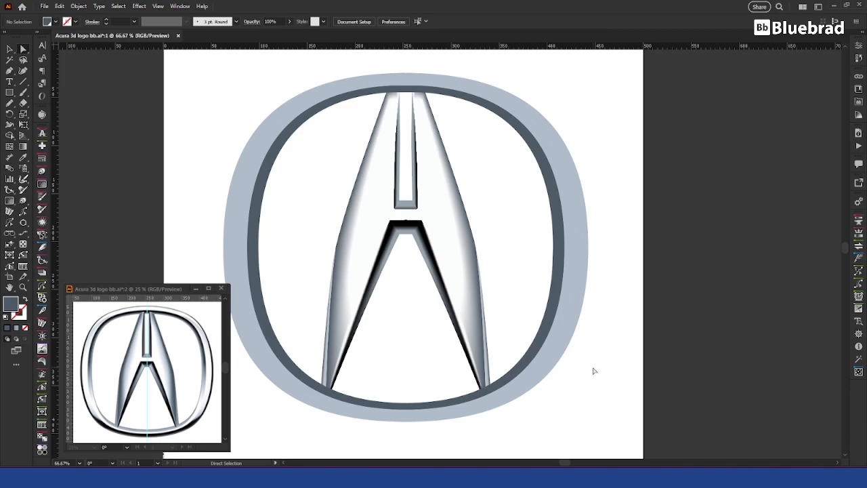
pyautogui.scroll(3, 528, 366)
pyautogui.moveTo(482, 394); pyautogui.dragTo(728, 244)
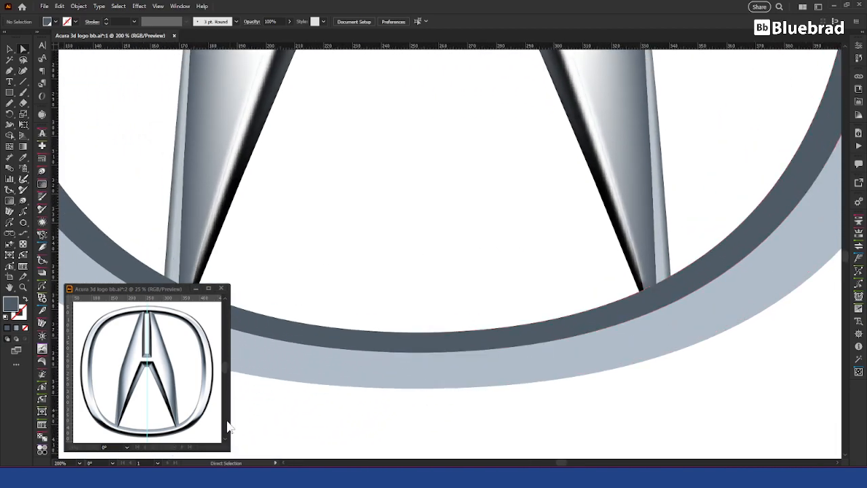
pyautogui.scroll(5, 175, 432)
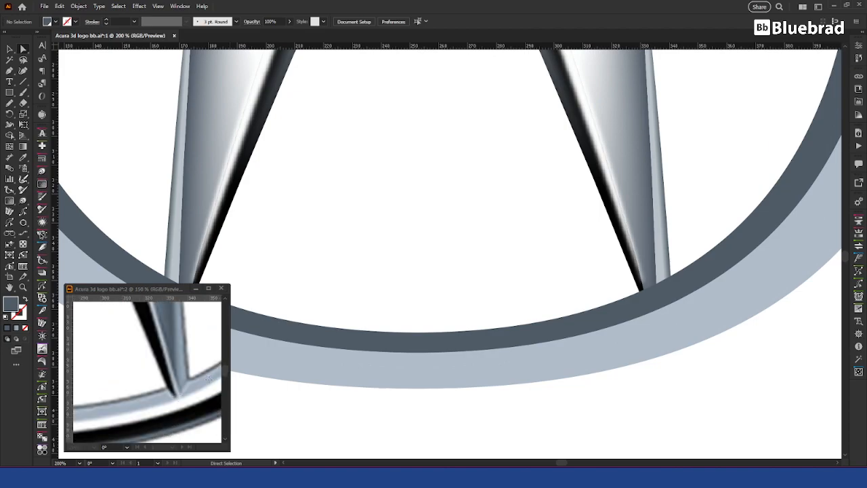
pyautogui.click(496, 345)
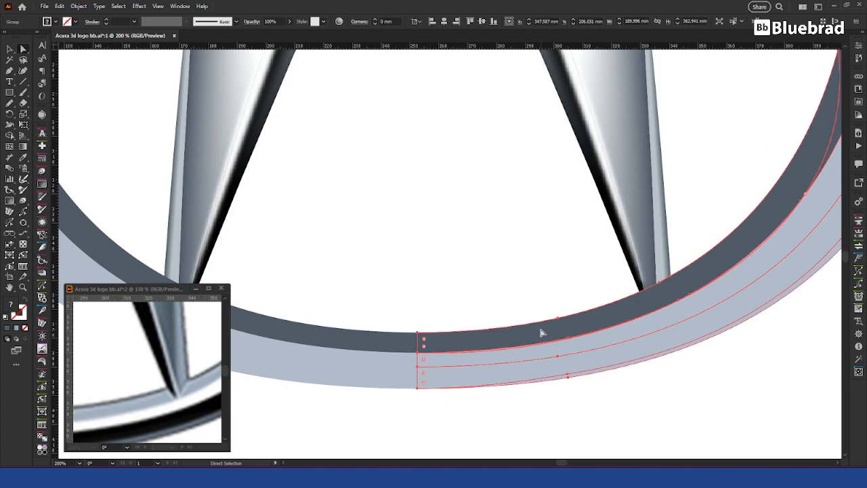
pyautogui.click(532, 414)
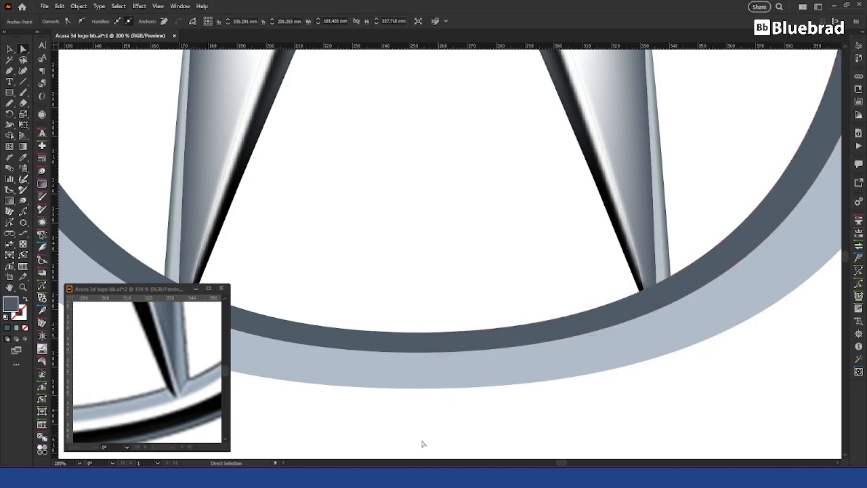
# Sample the light blue-grey of the ring's inner band from the reference window as the fill colour.
pyautogui.press('i')
pyautogui.click(156, 401)
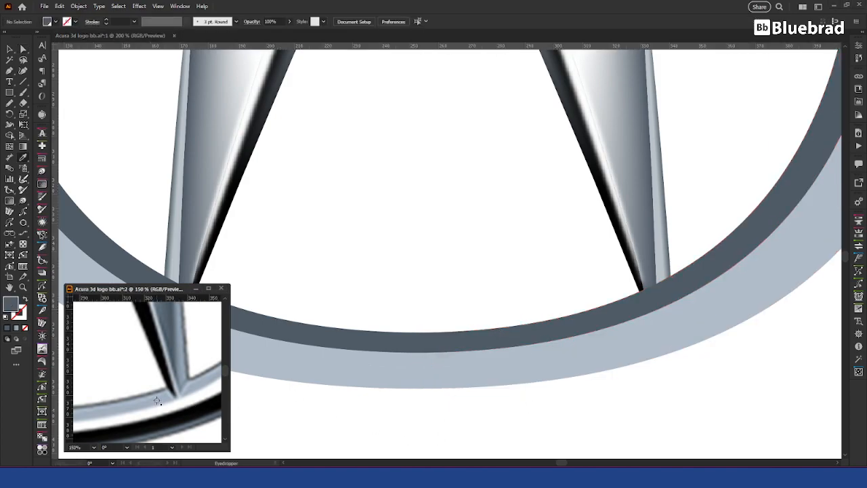
pyautogui.click(157, 401)
pyautogui.click(532, 222)
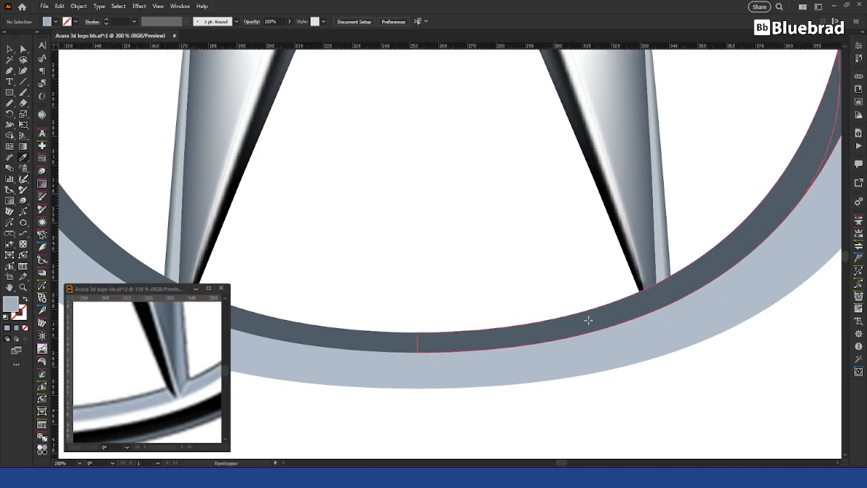
pyautogui.keyDown('ctrl'); pyautogui.click(587, 321); pyautogui.keyUp('ctrl')
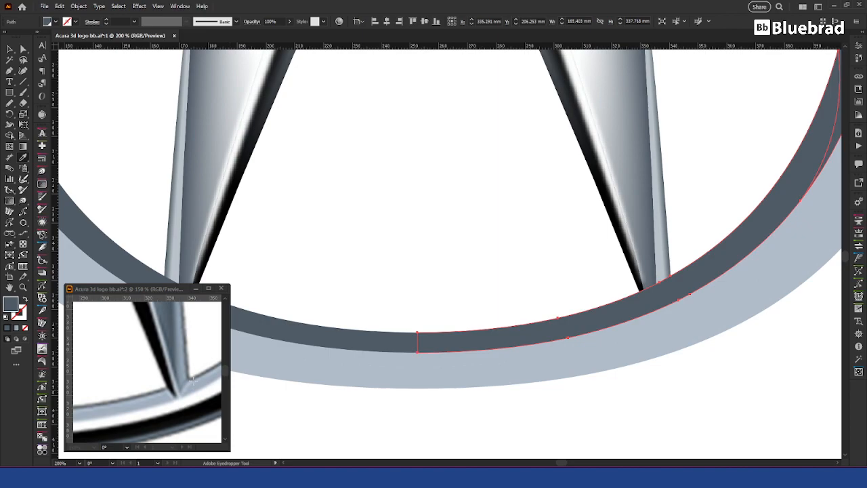
pyautogui.press('v')
pyautogui.click(377, 209)
pyautogui.click(161, 394)
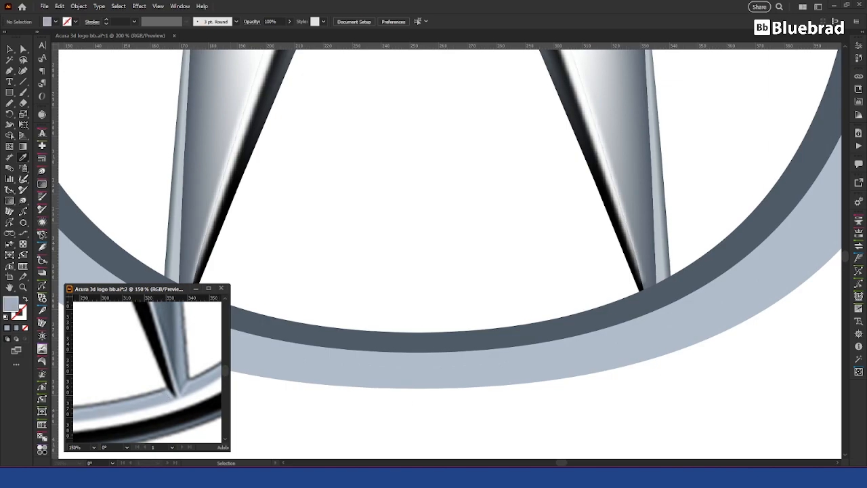
# Send the ring's divided group behind the legs of the A.
pyautogui.click(425, 309)
pyautogui.click(593, 321)
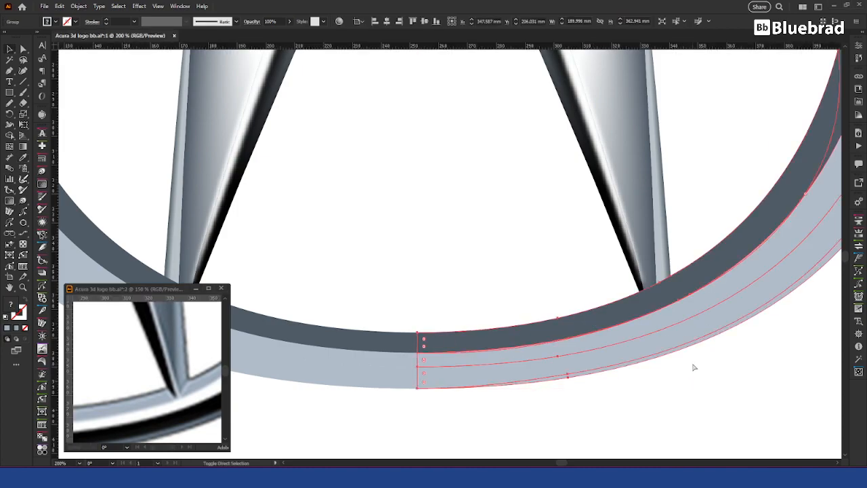
pyautogui.click(714, 401)
# Fill the ring's dark inner-band section with the blue-grey colour.
pyautogui.press('a')
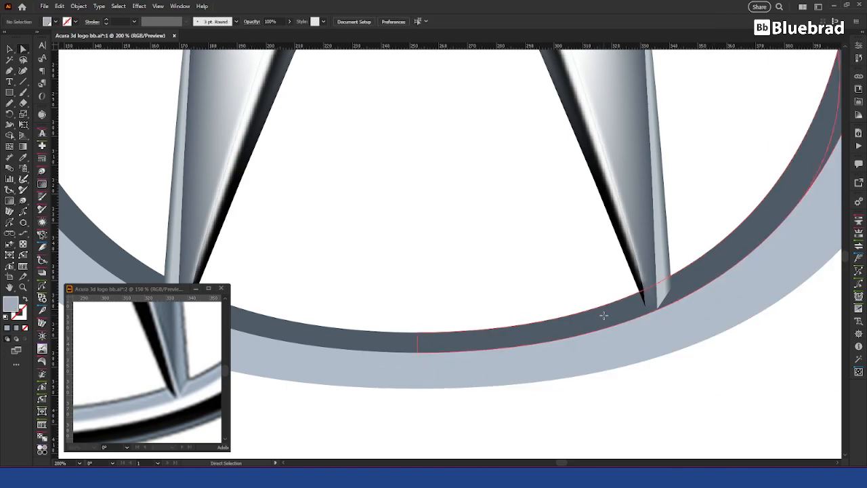
pyautogui.click(604, 318)
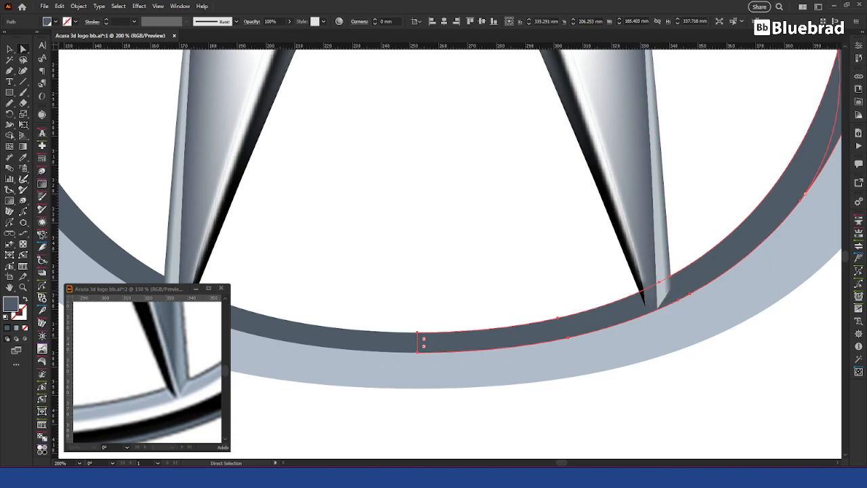
pyautogui.hotkey('ctrl', 'z')
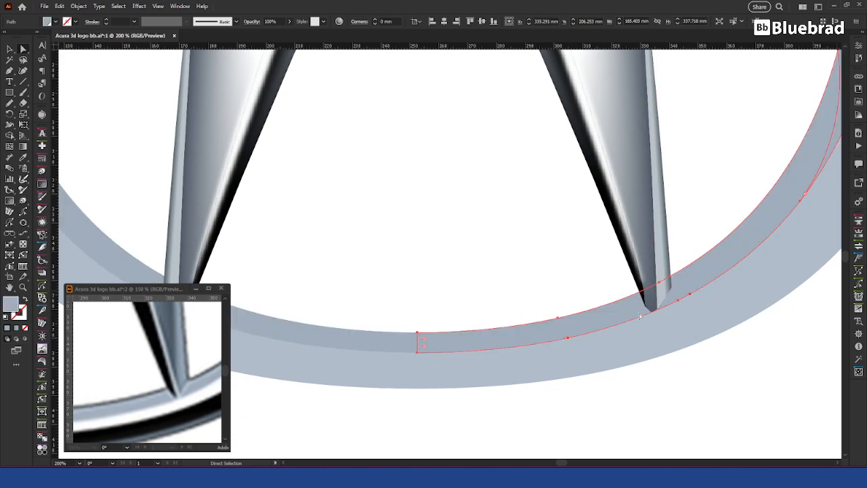
pyautogui.click(687, 379)
pyautogui.scroll(-2, 731, 342)
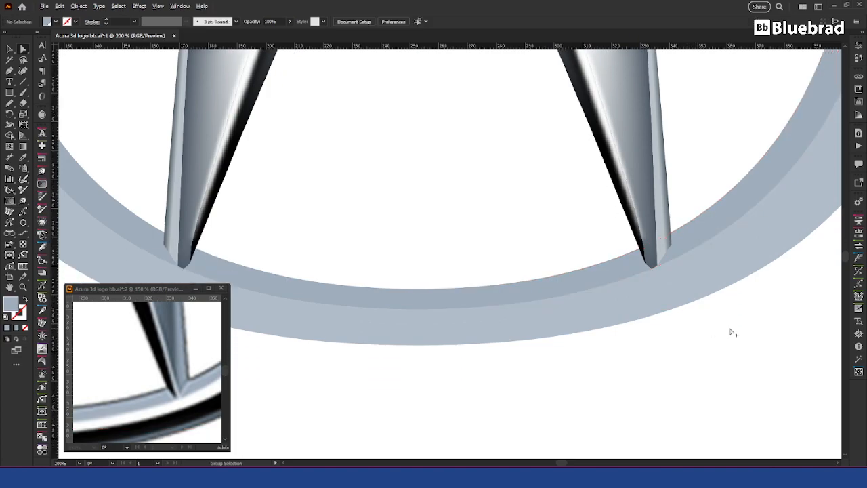
pyautogui.scroll(-1, 732, 332)
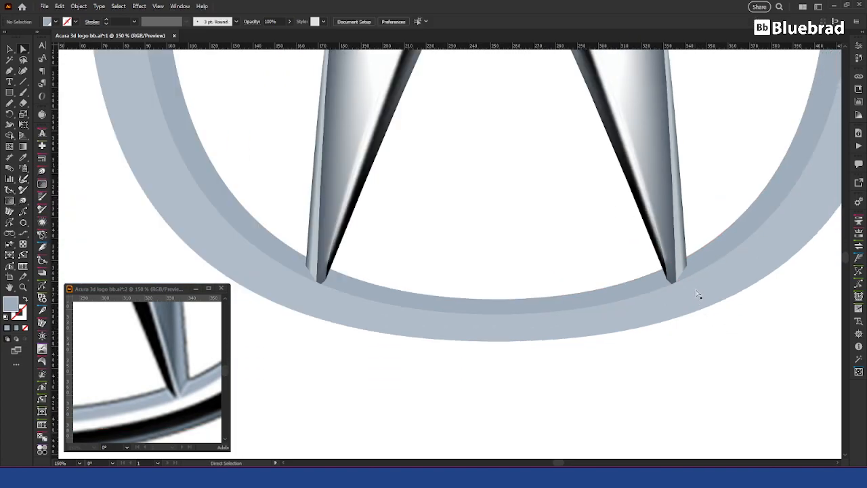
# Fill the ring's middle band section with white and the adjoining outer section with black.
pyautogui.click(502, 318)
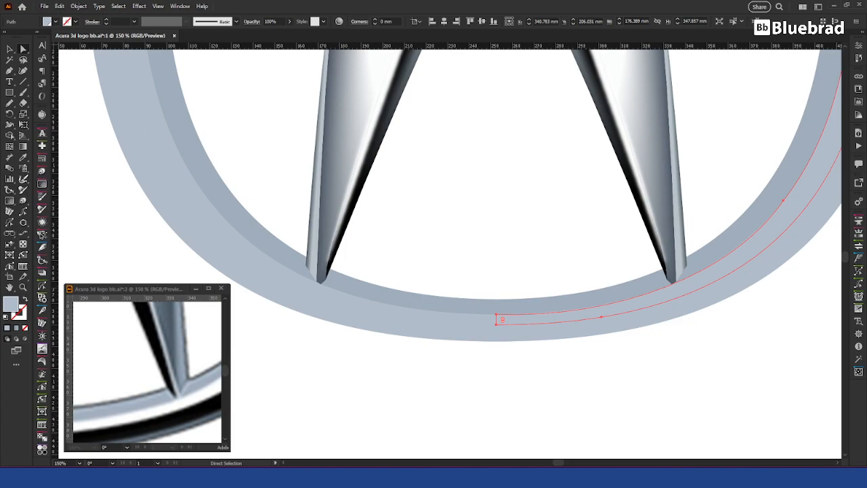
pyautogui.click(667, 361)
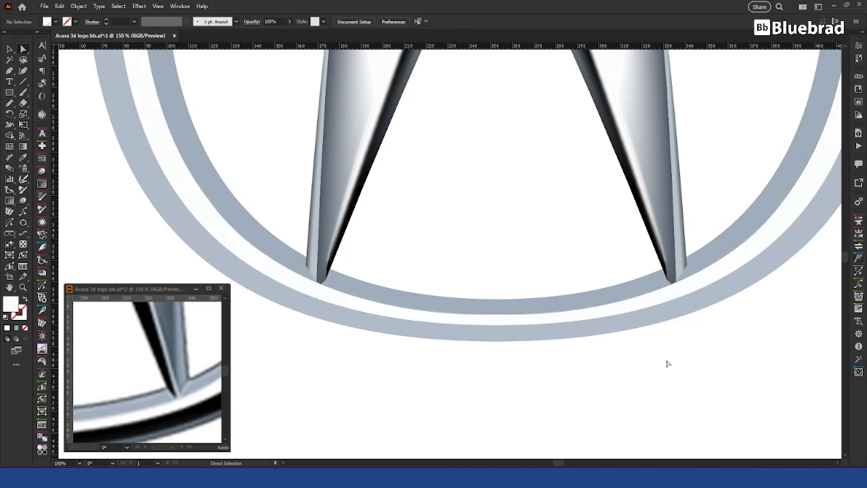
pyautogui.click(720, 293)
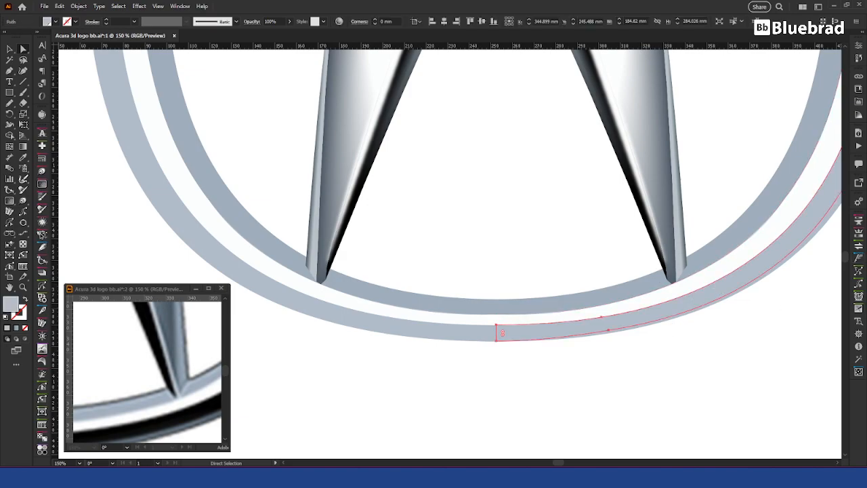
pyautogui.press('Return')
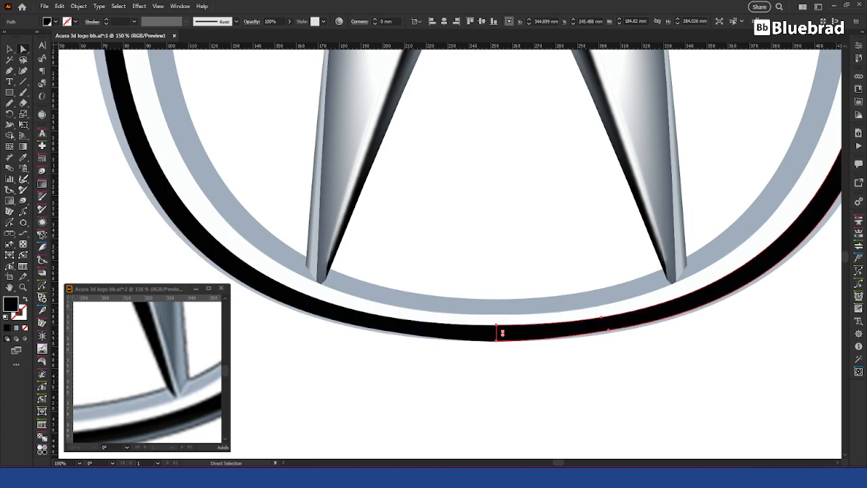
# Try recoloring the black band's global swatch to a steel blue with hue 201, saturation 37% and brightness 70%.
pyautogui.press('F5')
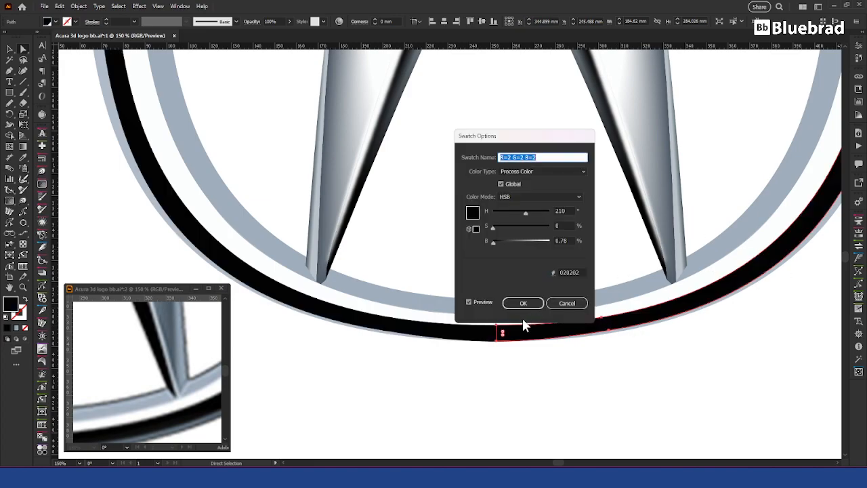
pyautogui.click(566, 240)
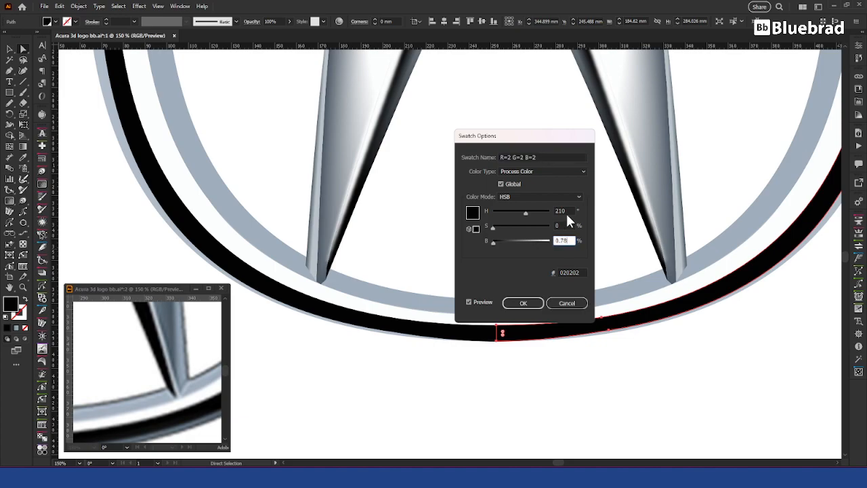
pyautogui.moveTo(523, 242); pyautogui.dragTo(524, 213)
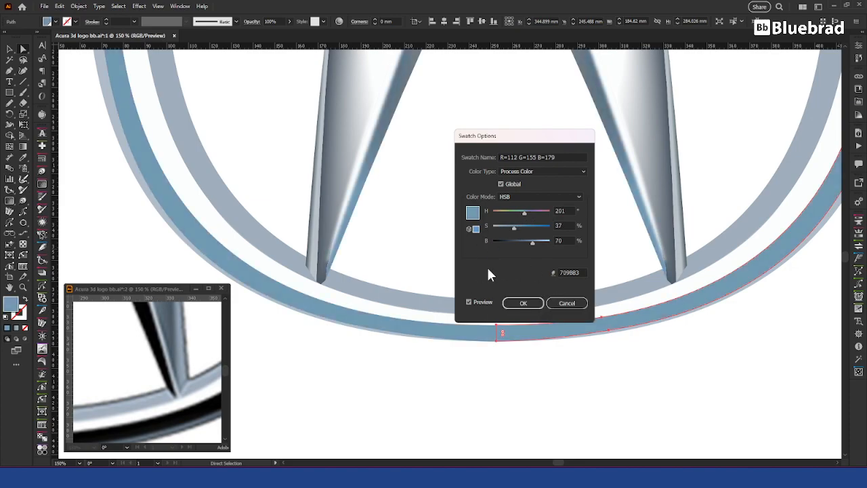
# Lower the swatch brightness to 1%, set its hex code to 020202, and deselect the band.
pyautogui.moveTo(534, 242); pyautogui.dragTo(496, 243)
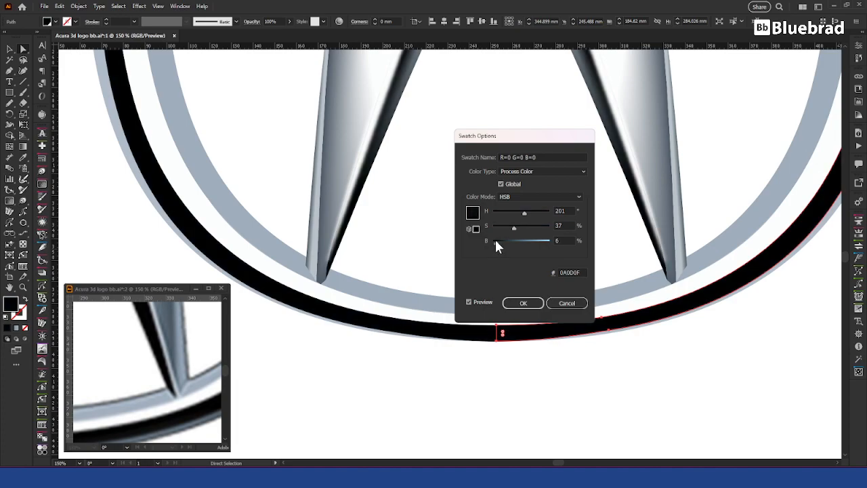
pyautogui.press('Down')
pyautogui.press('Down')
pyautogui.press('Down')
pyautogui.press('Down')
pyautogui.press('Down')
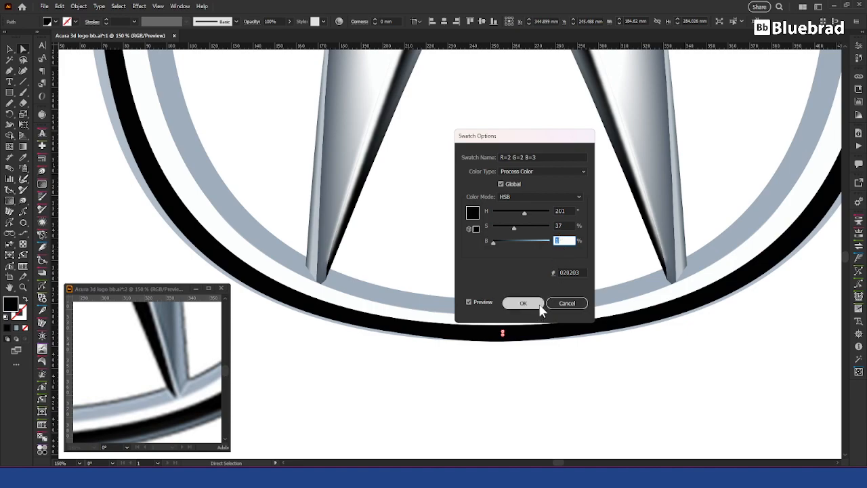
pyautogui.click(573, 274)
pyautogui.write('2')
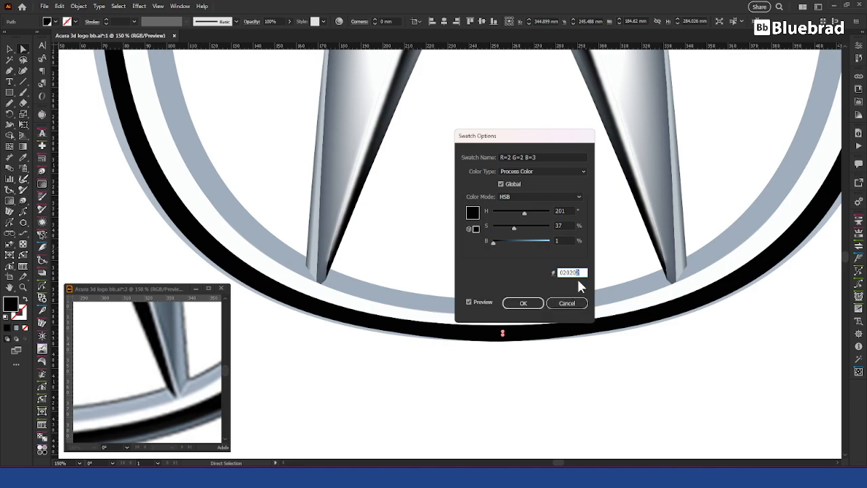
pyautogui.click(524, 303)
pyautogui.click(660, 360)
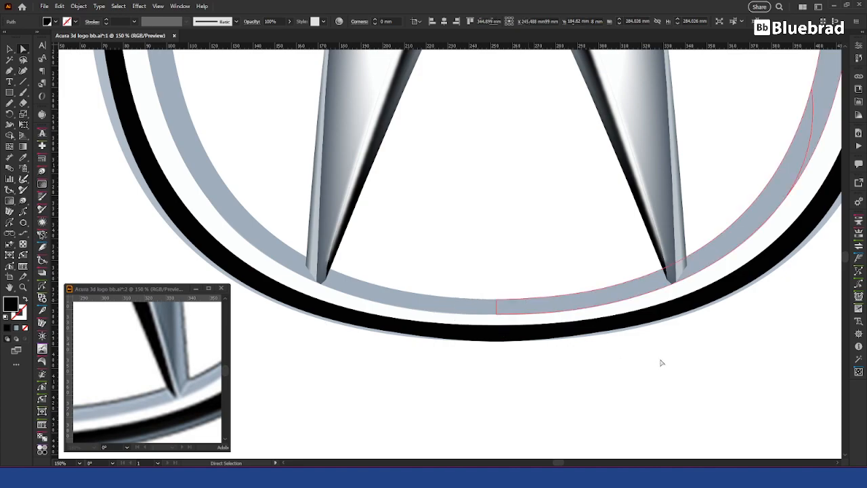
# Change the thin outer rim behind the black band to a darker grey-blue fill.
pyautogui.press('v')
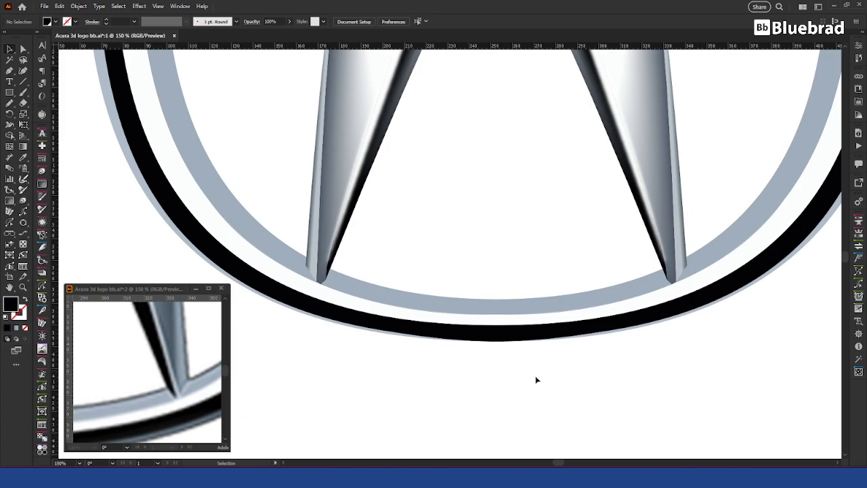
pyautogui.click(730, 299)
pyautogui.hotkey('ctrl', 'shift', 'g')
pyautogui.click(751, 294)
pyautogui.click(743, 290)
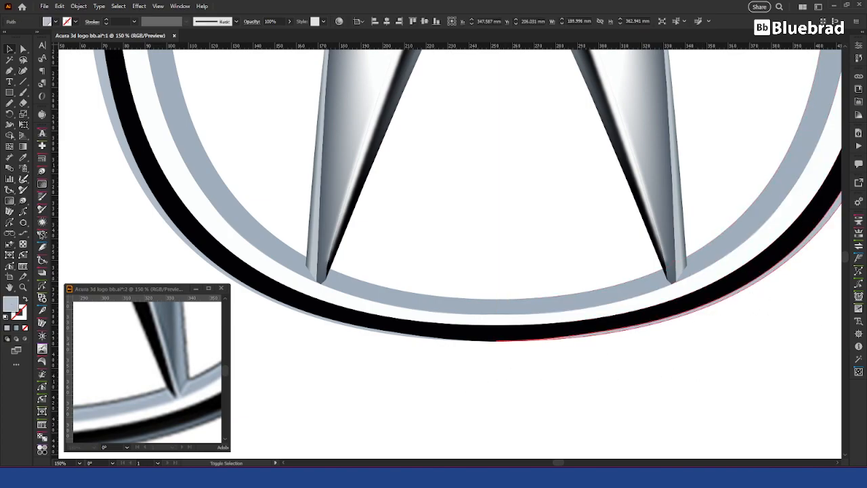
pyautogui.click(736, 323)
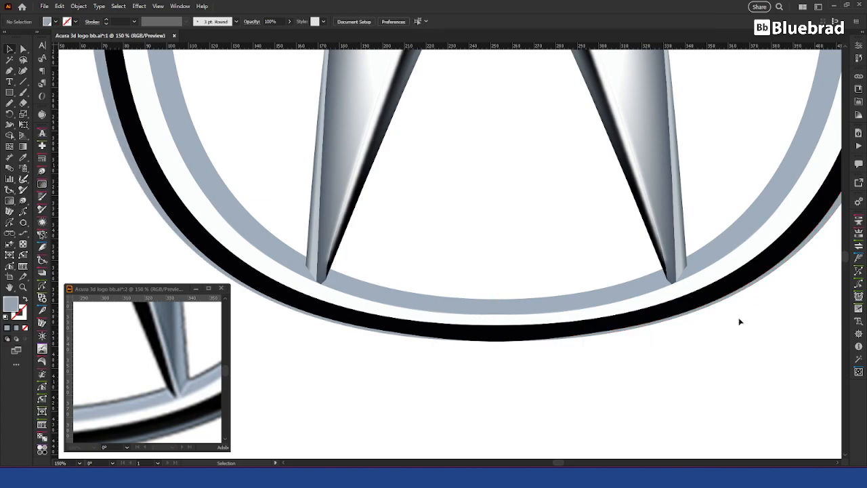
# Apply a gradient fill to the black band on the right half of the ring.
pyautogui.scroll(-5, 765, 257)
pyautogui.moveTo(783, 150); pyautogui.dragTo(574, 178)
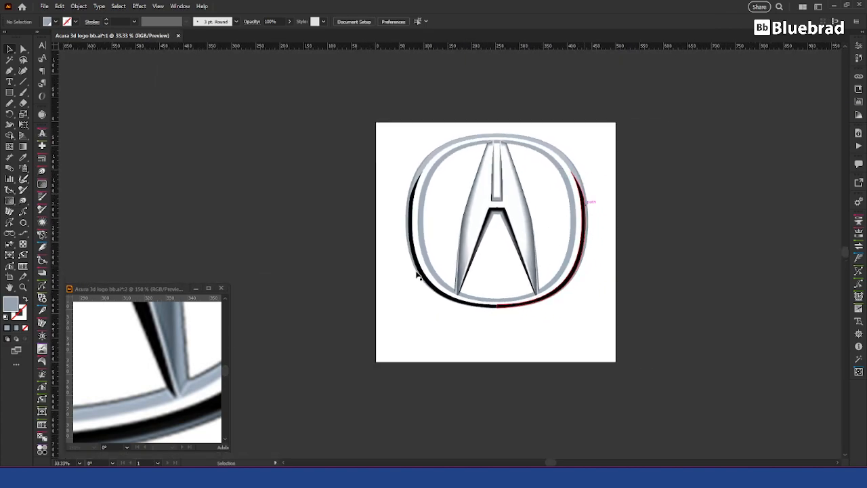
pyautogui.scroll(-2, 163, 384)
pyautogui.scroll(-2, 163, 383)
pyautogui.scroll(1, 178, 385)
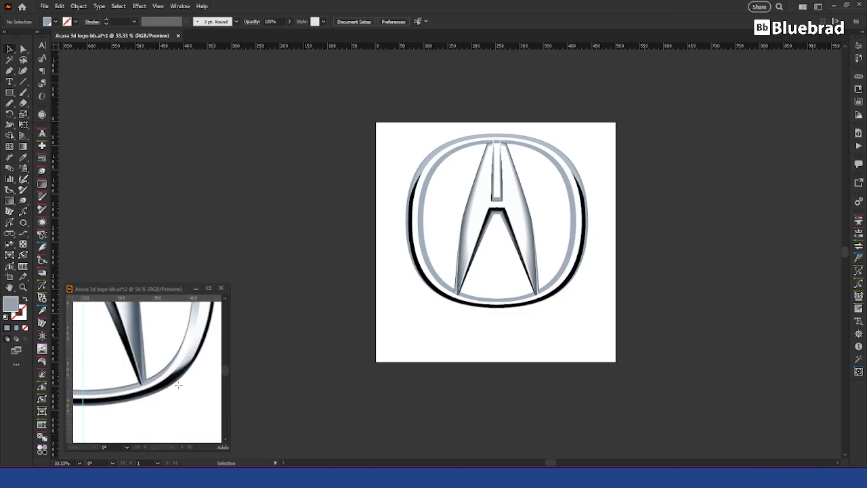
pyautogui.scroll(3, 591, 271)
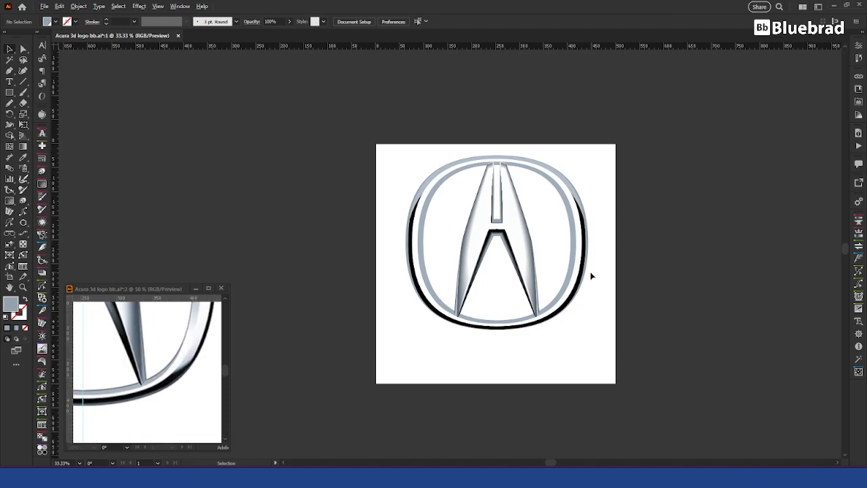
pyautogui.press('a')
pyautogui.click(574, 257)
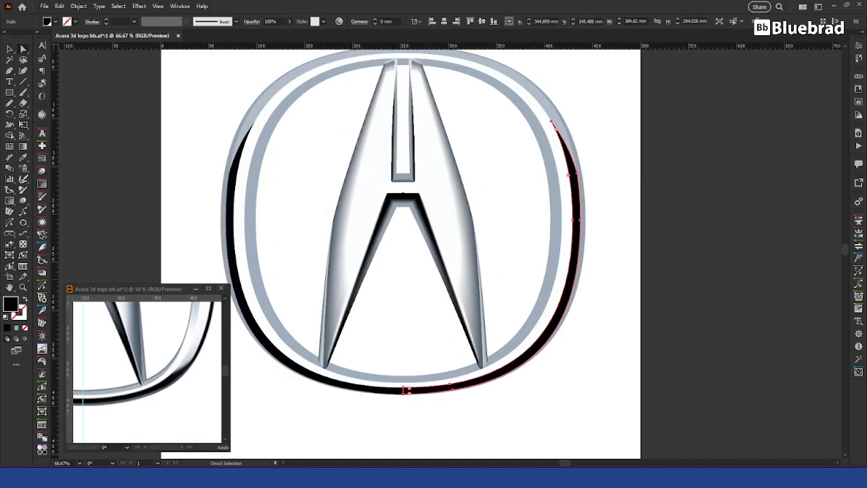
pyautogui.press('.')
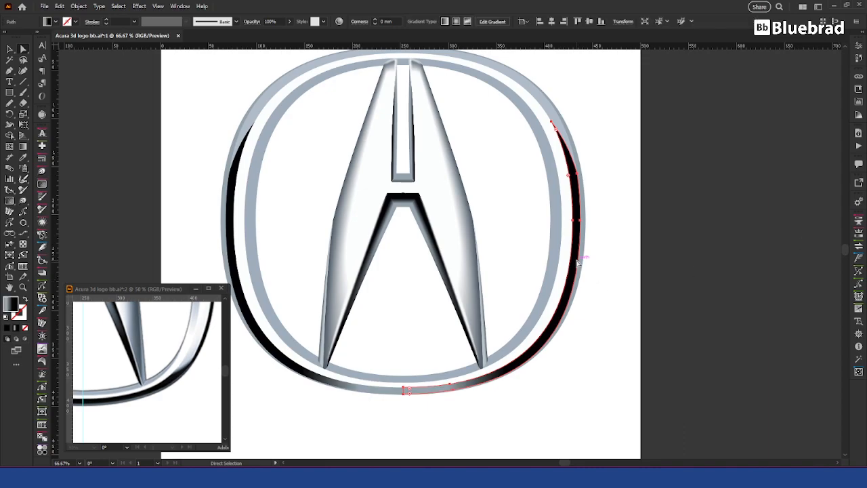
# Align the band's gradient vertically, with black along the bottom and grey starting just above the lower curve.
pyautogui.press('g')
pyautogui.moveTo(408, 397)
pyautogui.mouseDown()
pyautogui.moveTo(409, 213)
pyautogui.moveTo(506, 254)
pyautogui.mouseUp()
pyautogui.moveTo(507, 222)
pyautogui.mouseDown()
pyautogui.moveTo(509, 155)
pyautogui.moveTo(500, 131)
pyautogui.moveTo(412, 98)
pyautogui.moveTo(415, 231)
pyautogui.mouseUp()
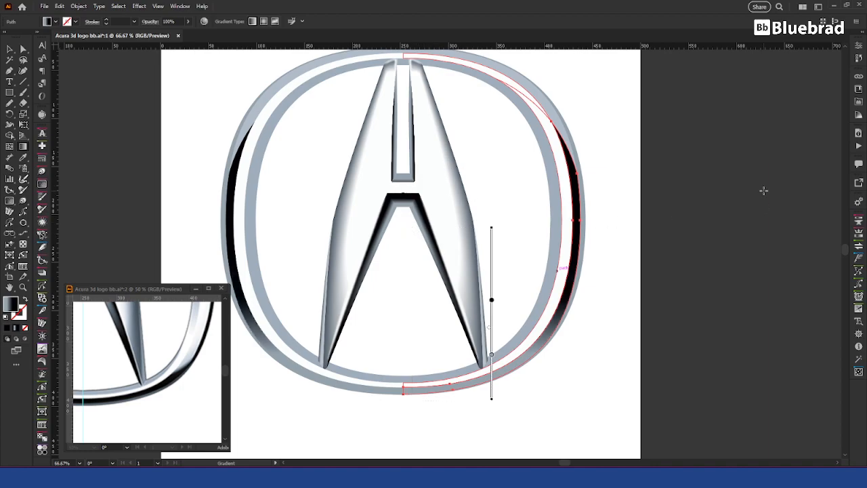
pyautogui.moveTo(491, 298); pyautogui.dragTo(492, 326)
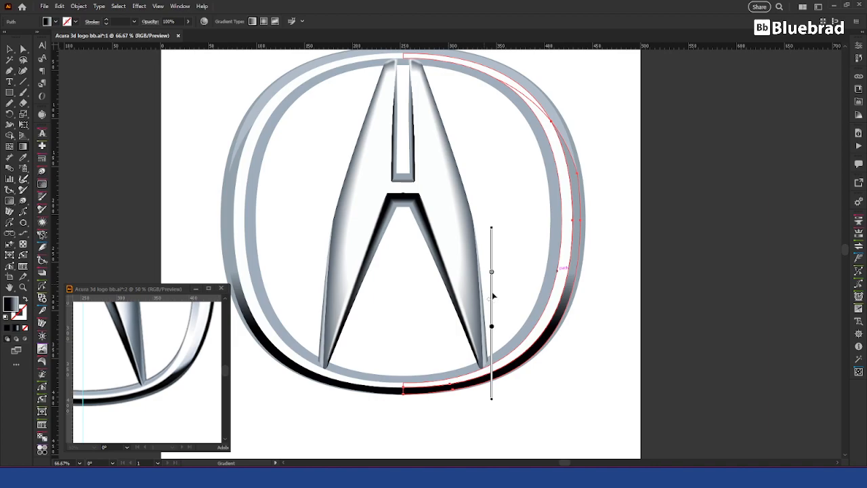
pyautogui.moveTo(492, 330); pyautogui.dragTo(492, 344)
pyautogui.moveTo(492, 272); pyautogui.dragTo(492, 311)
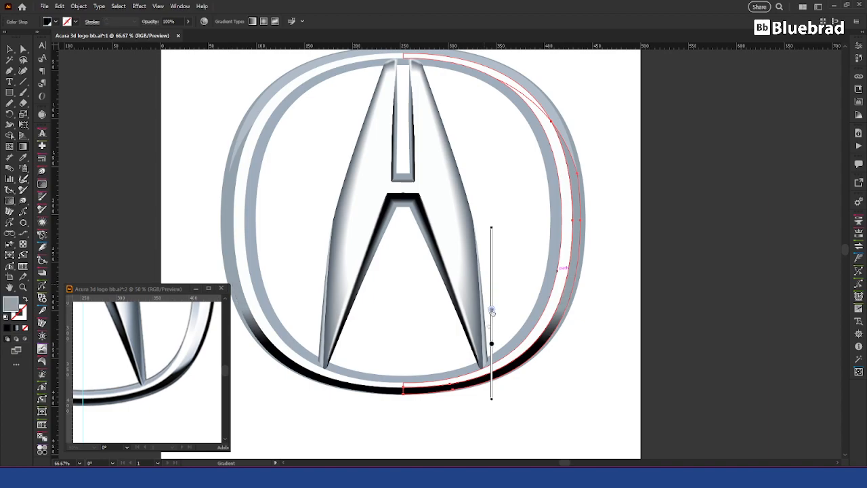
# Add a white color stop above the grey one, and move the grey and white stops closer to the black stop.
pyautogui.click(493, 254)
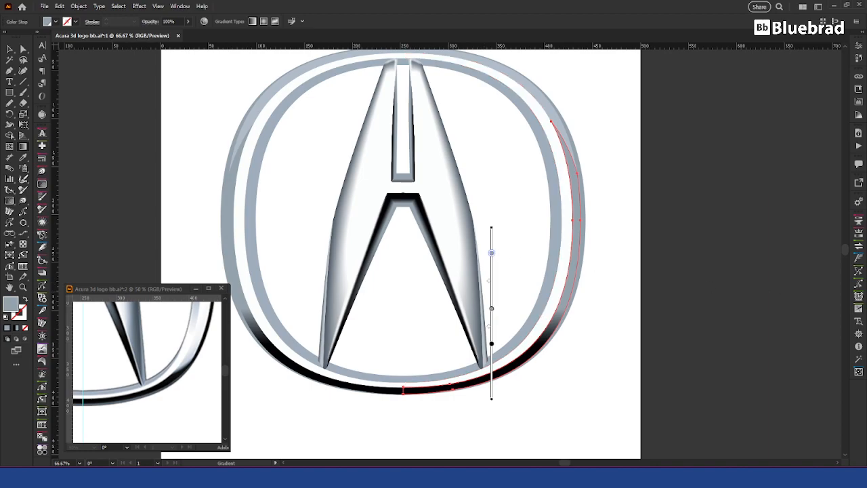
pyautogui.click(544, 219)
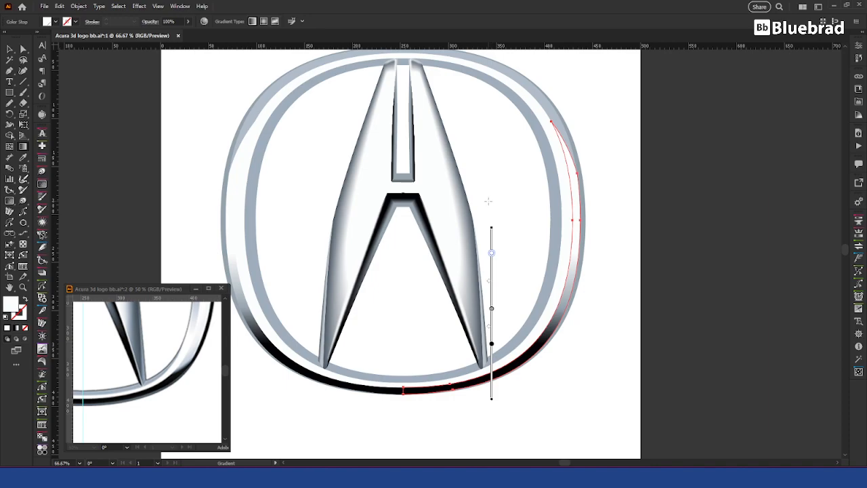
pyautogui.moveTo(492, 309); pyautogui.dragTo(492, 323)
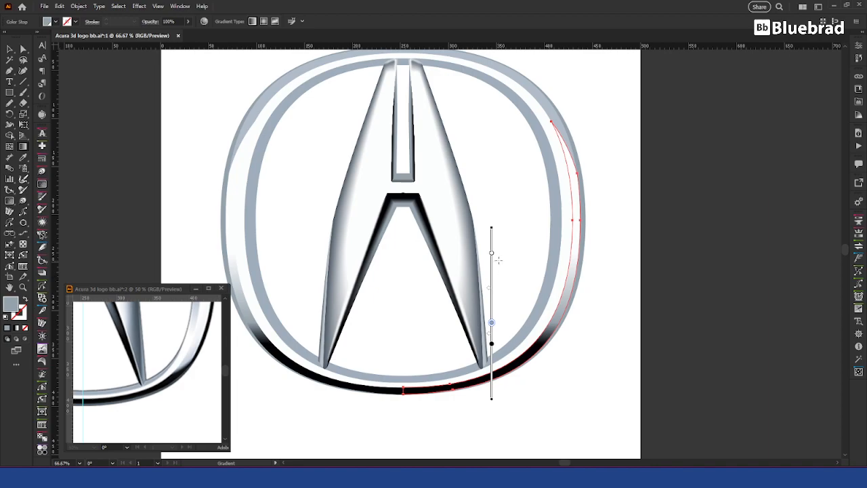
pyautogui.moveTo(493, 254)
pyautogui.mouseDown()
pyautogui.moveTo(492, 300)
pyautogui.moveTo(492, 290)
pyautogui.mouseUp()
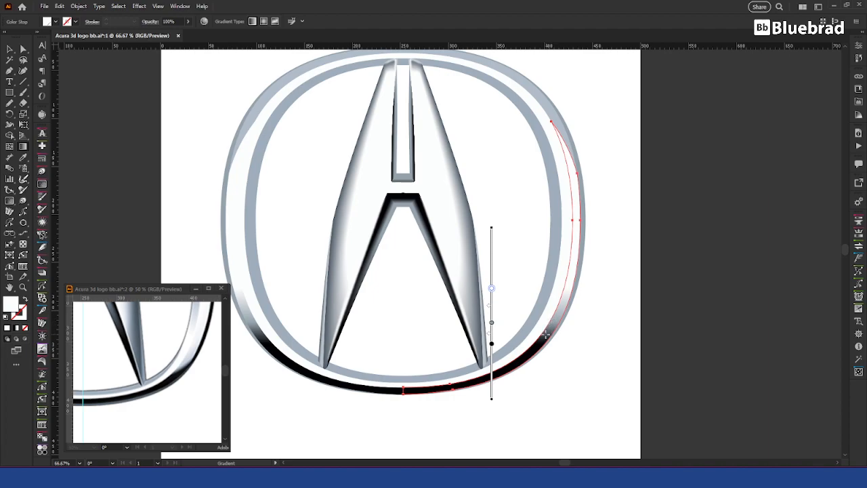
# Redraw the gradient diagonally across the emblem and cluster its black, grey and white stops near the lower end.
pyautogui.moveTo(531, 261)
pyautogui.mouseDown()
pyautogui.moveTo(540, 341)
pyautogui.moveTo(537, 256)
pyautogui.moveTo(501, 273)
pyautogui.moveTo(511, 303)
pyautogui.moveTo(517, 297)
pyautogui.moveTo(499, 305)
pyautogui.mouseUp()
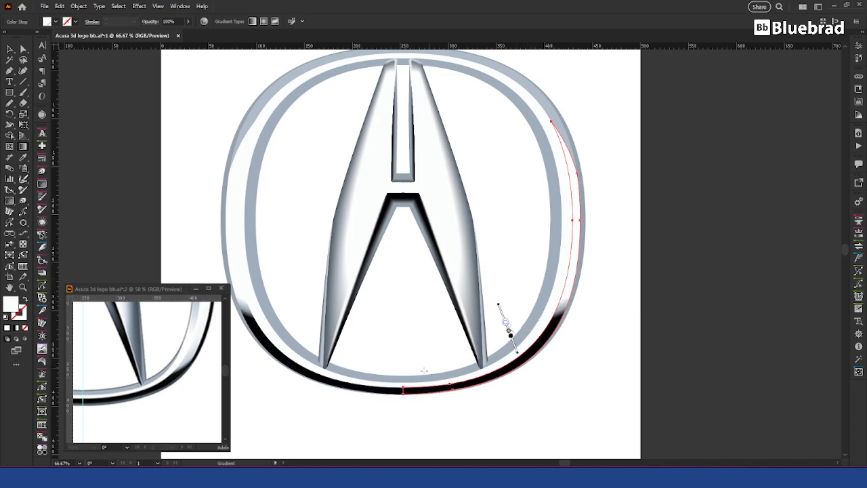
pyautogui.moveTo(405, 390)
pyautogui.mouseDown()
pyautogui.moveTo(448, 420)
pyautogui.moveTo(384, 339)
pyautogui.moveTo(379, 308)
pyautogui.moveTo(343, 241)
pyautogui.moveTo(324, 166)
pyautogui.moveTo(293, 174)
pyautogui.mouseUp()
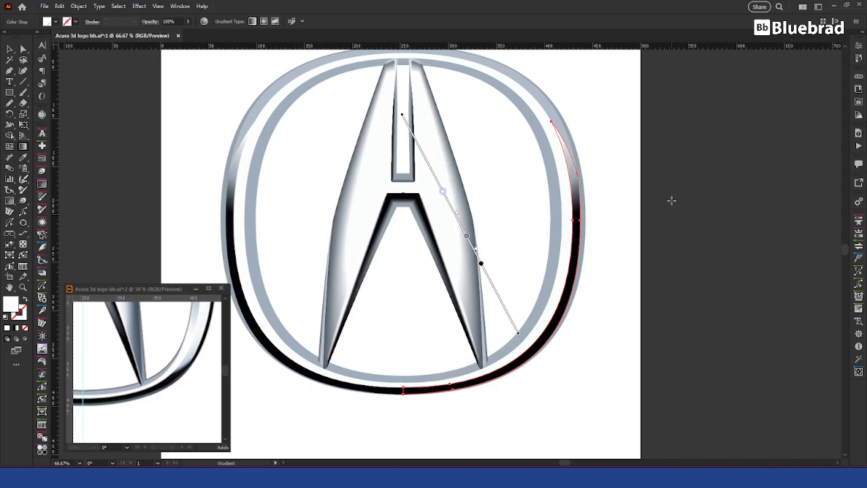
pyautogui.moveTo(481, 264); pyautogui.dragTo(495, 288)
pyautogui.moveTo(466, 237); pyautogui.dragTo(516, 323)
pyautogui.click(494, 288)
pyautogui.moveTo(499, 293); pyautogui.dragTo(507, 306)
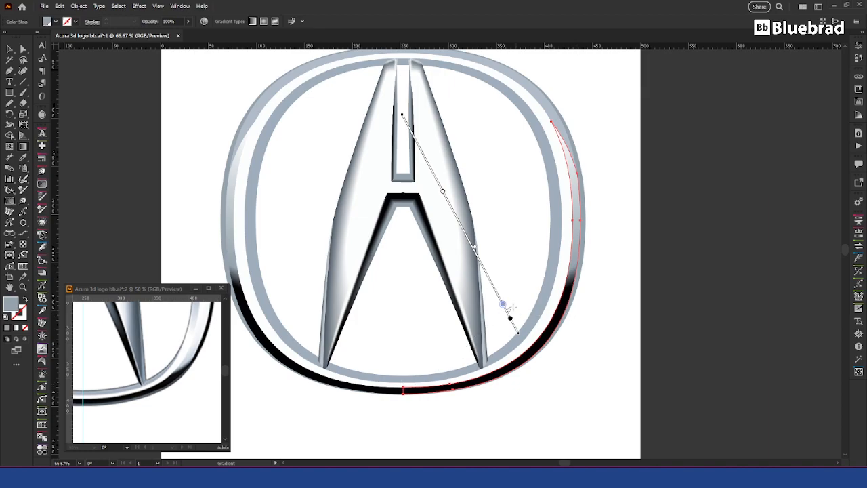
pyautogui.moveTo(511, 318)
pyautogui.mouseDown()
pyautogui.moveTo(516, 330)
pyautogui.moveTo(512, 321)
pyautogui.mouseUp()
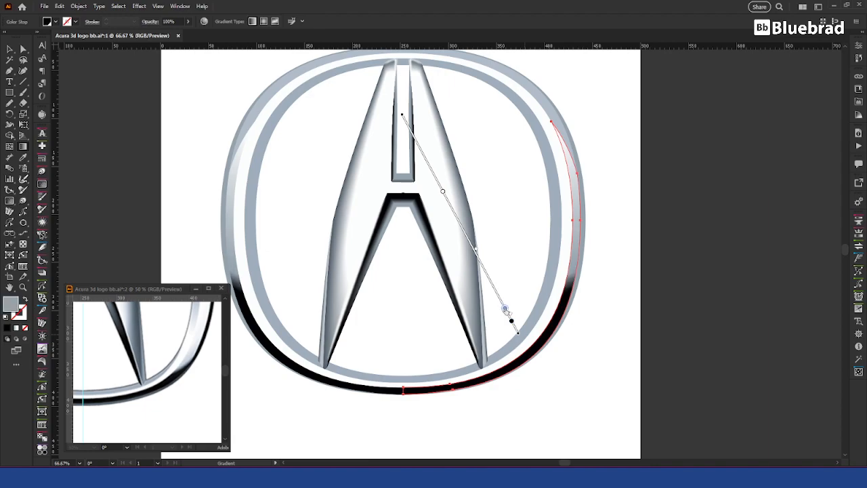
pyautogui.moveTo(443, 192); pyautogui.dragTo(500, 295)
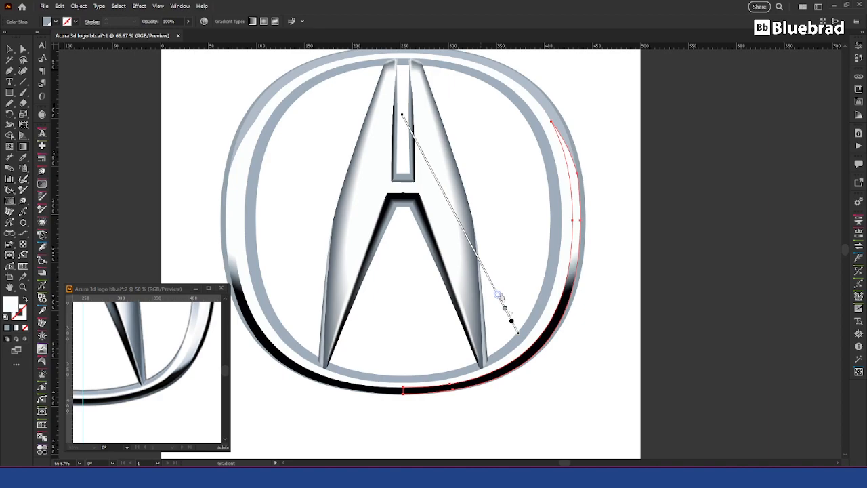
# Fine-tune the gradient's angle, position and stop spacing so black fades through grey to white at the ring's lower curve.
pyautogui.moveTo(519, 337)
pyautogui.mouseDown()
pyautogui.moveTo(485, 369)
pyautogui.moveTo(526, 348)
pyautogui.mouseUp()
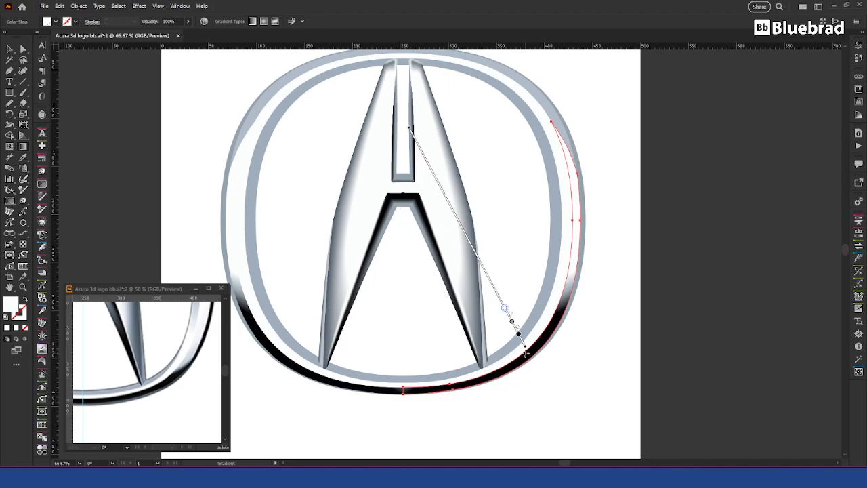
pyautogui.moveTo(527, 349); pyautogui.dragTo(404, 389)
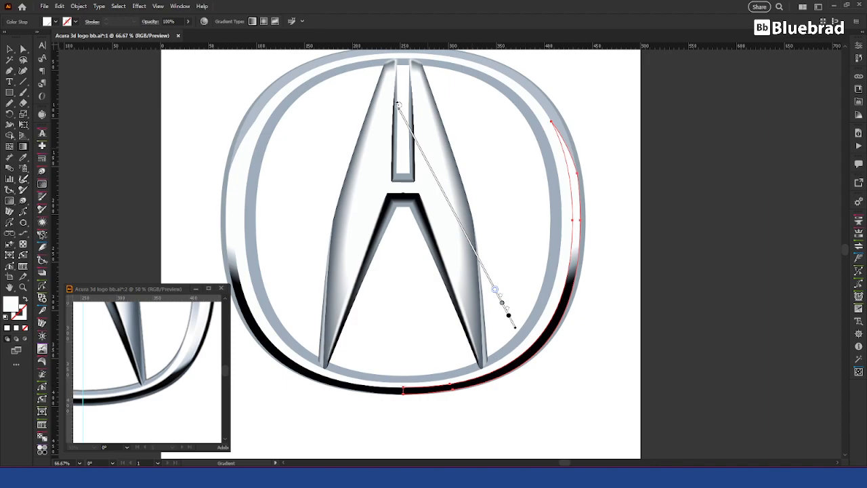
pyautogui.moveTo(400, 103); pyautogui.dragTo(422, 92)
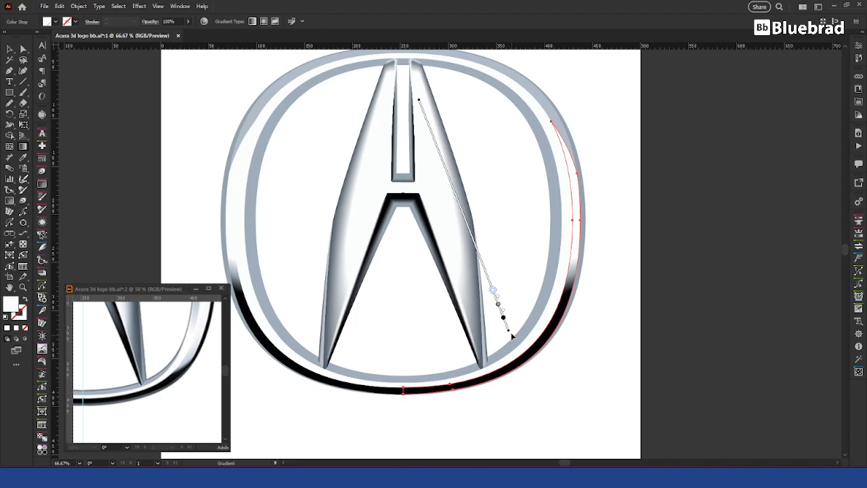
pyautogui.moveTo(480, 354)
pyautogui.mouseDown()
pyautogui.moveTo(407, 379)
pyautogui.moveTo(402, 390)
pyautogui.moveTo(513, 342)
pyautogui.mouseUp()
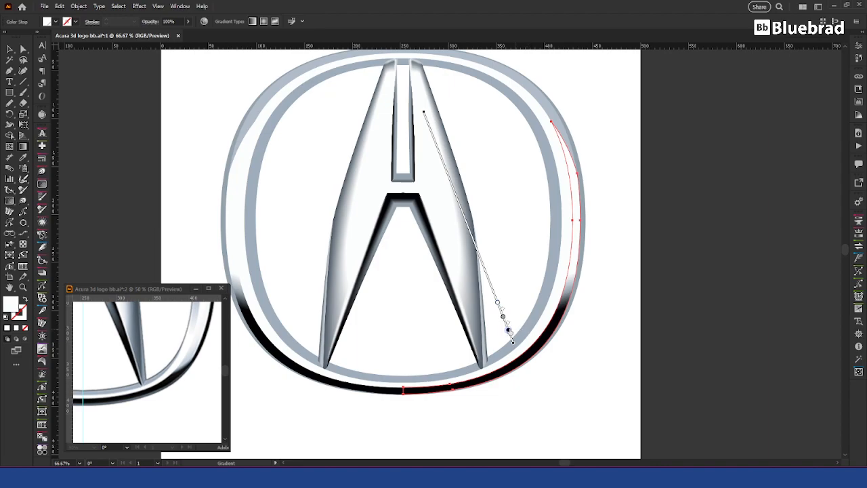
pyautogui.click(510, 333)
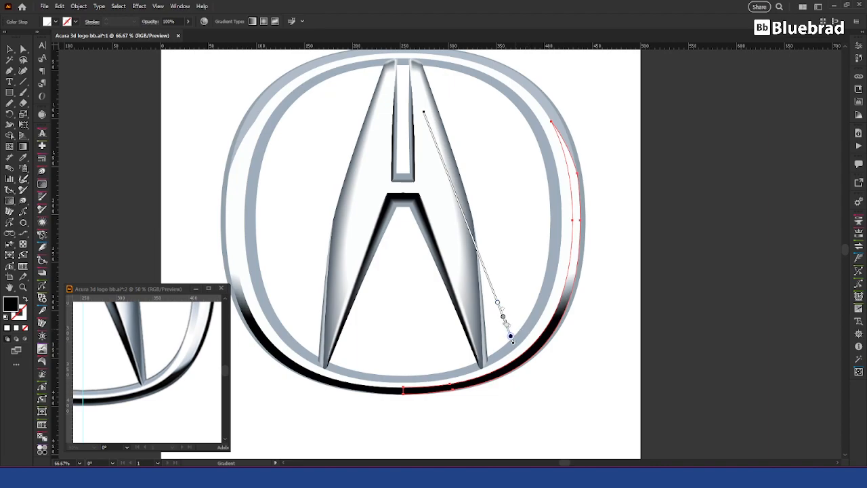
pyautogui.click(503, 316)
pyautogui.moveTo(504, 320); pyautogui.dragTo(506, 324)
pyautogui.click(503, 313)
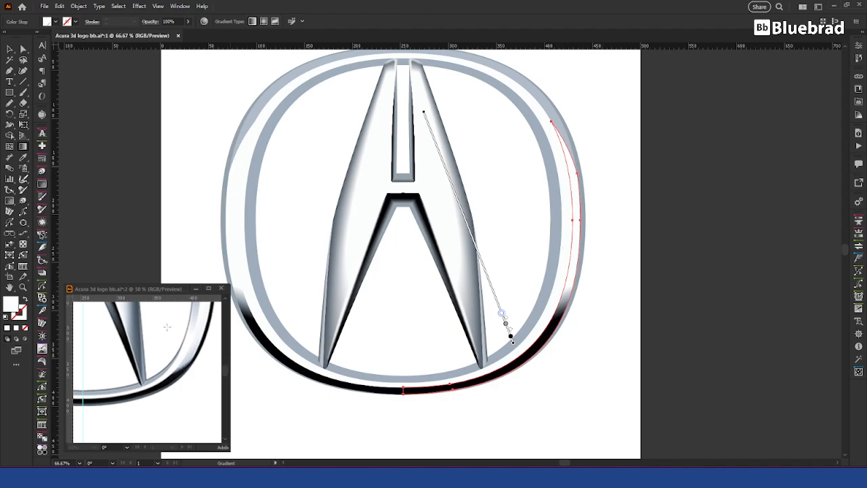
# Examine the complete emblem in the reference window to compare the ring's shading.
pyautogui.scroll(-4, 173, 325)
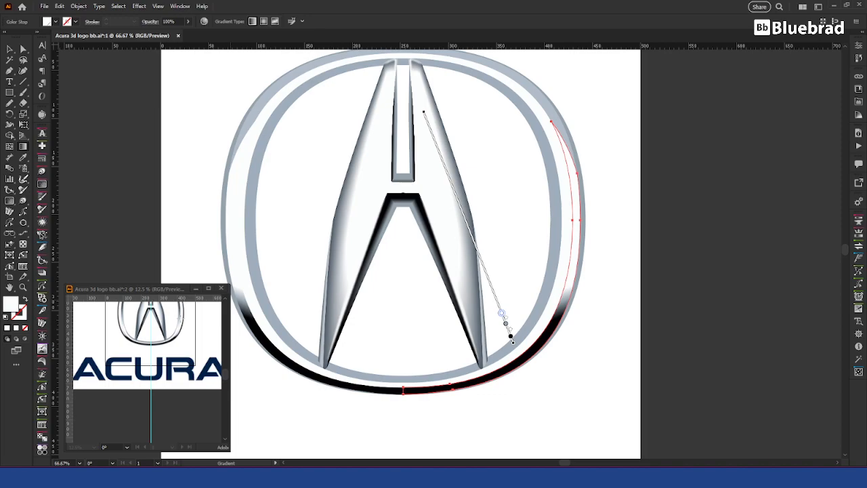
pyautogui.click(181, 319)
pyautogui.moveTo(182, 318); pyautogui.dragTo(191, 370)
pyautogui.scroll(1, 193, 358)
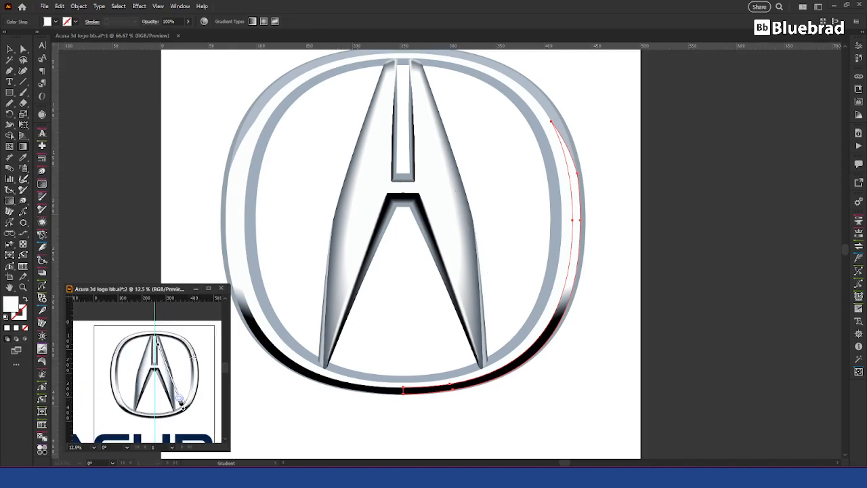
# Add a blue-grey color stop at 100% to the light end of the ring's lower-right shape gradient.
pyautogui.scroll(4, 199, 344)
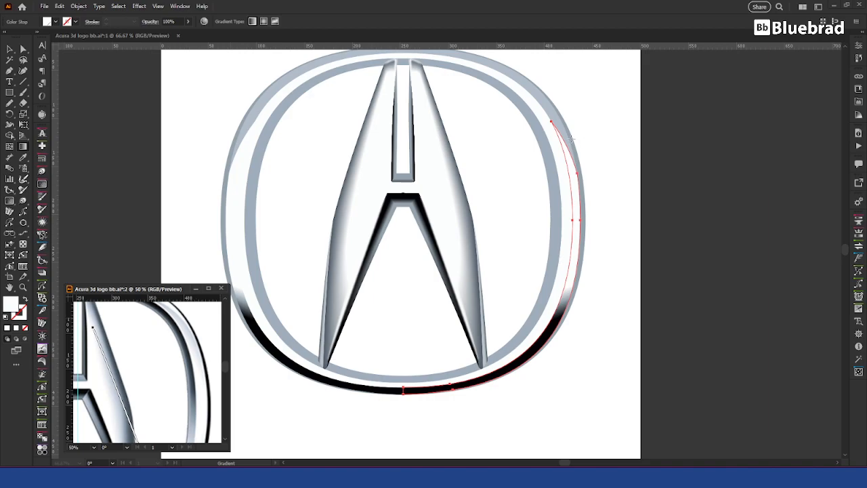
pyautogui.press('a')
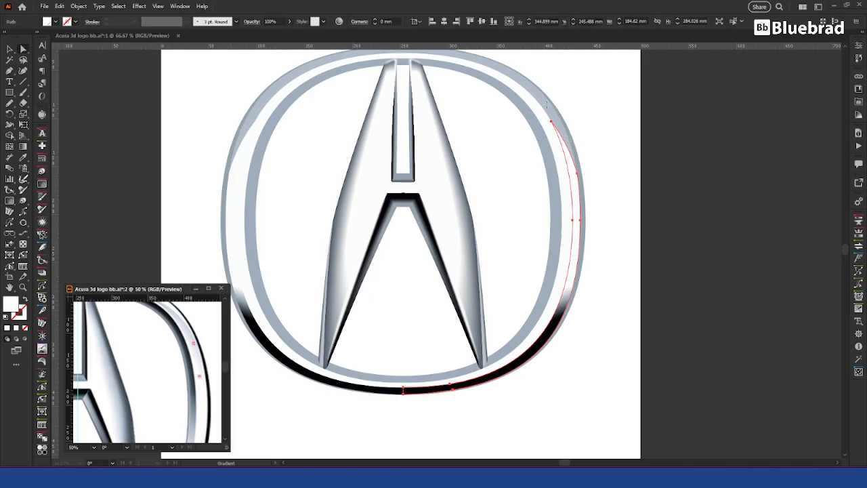
pyautogui.click(643, 116)
pyautogui.click(559, 137)
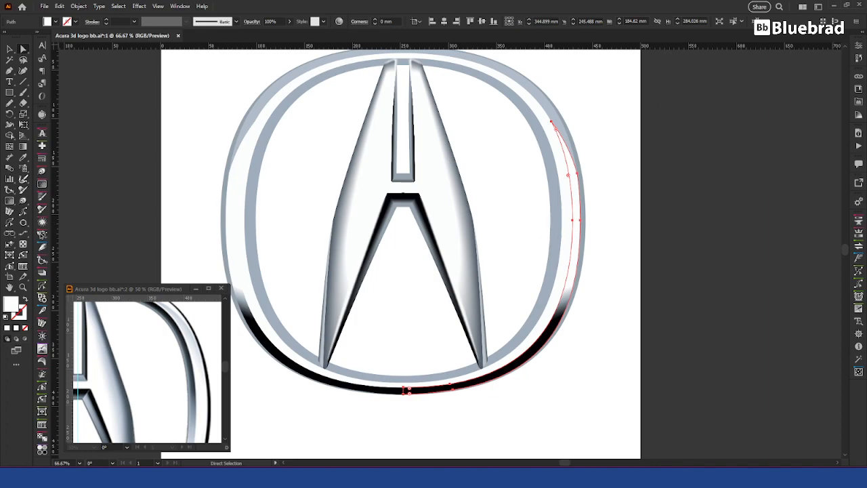
pyautogui.moveTo(866, 290); pyautogui.dragTo(683, 209)
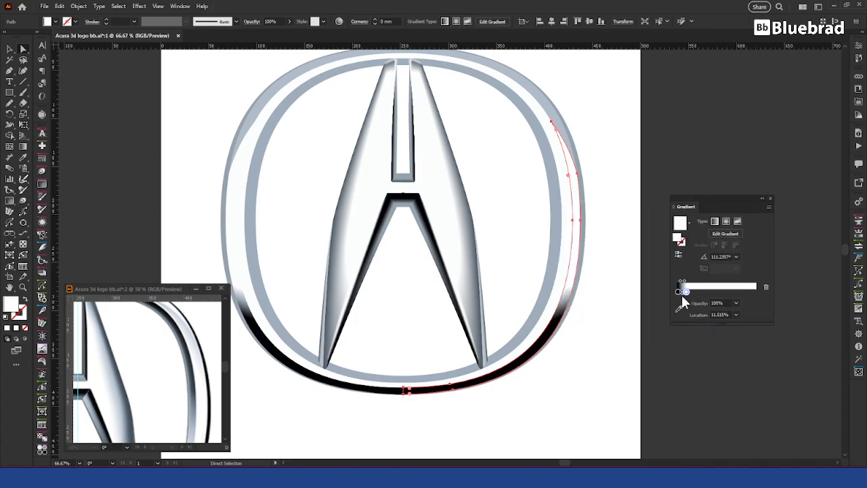
pyautogui.moveTo(685, 292); pyautogui.dragTo(756, 292)
pyautogui.hotkey('ctrl', 'z')
pyautogui.hotkey('ctrl', 'z')
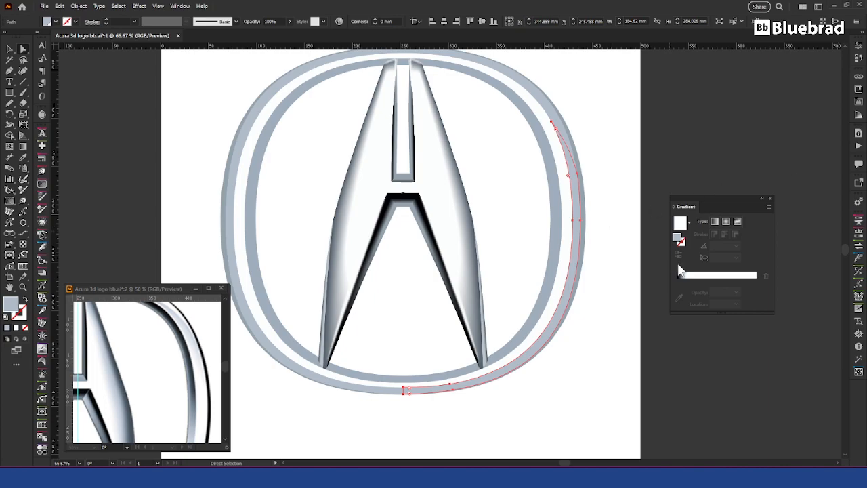
pyautogui.click(706, 279)
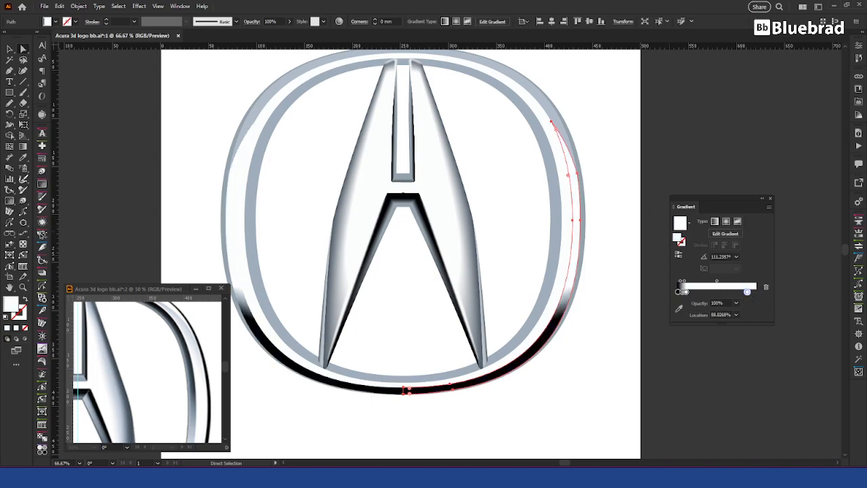
pyautogui.moveTo(746, 270)
pyautogui.mouseDown()
pyautogui.moveTo(741, 292)
pyautogui.moveTo(780, 292)
pyautogui.mouseUp()
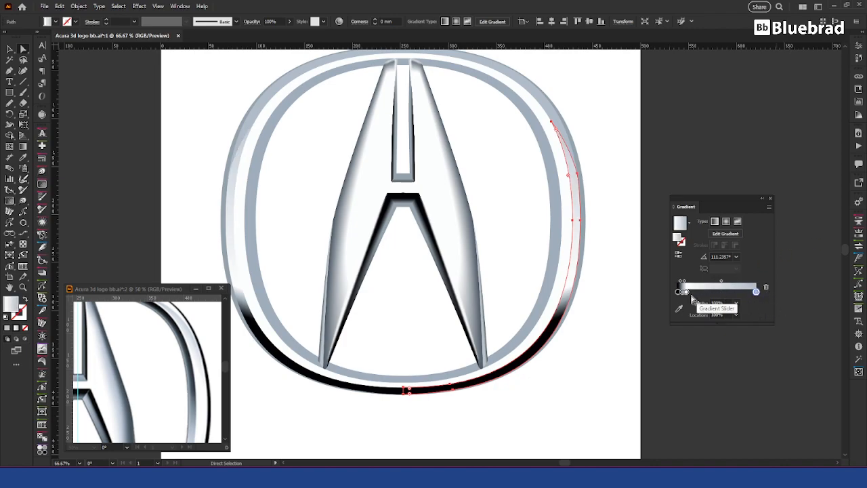
# Add a white color stop at about 42% in the lower-right ring shape's gradient, leaving the shape deselected.
pyautogui.click(708, 293)
pyautogui.moveTo(711, 292); pyautogui.dragTo(745, 292)
pyautogui.moveTo(866, 160)
pyautogui.mouseDown()
pyautogui.moveTo(743, 275)
pyautogui.moveTo(747, 293)
pyautogui.moveTo(711, 291)
pyautogui.mouseUp()
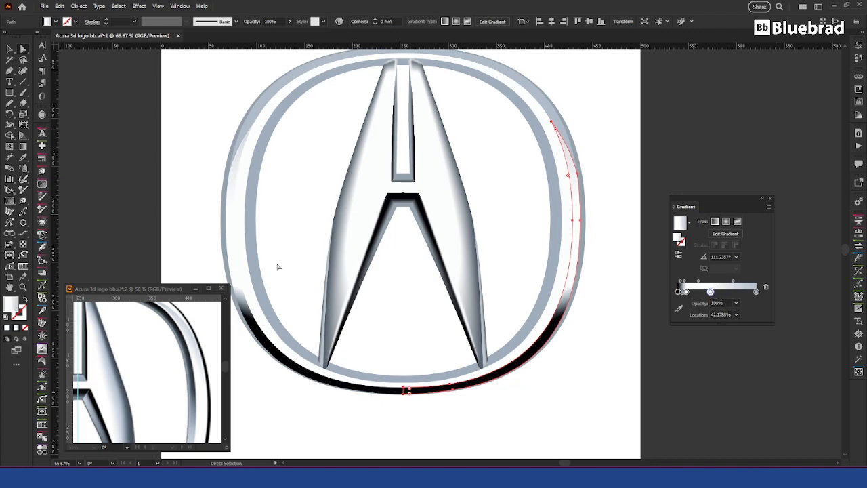
pyautogui.hotkey('ctrl', 'shift', 'a')
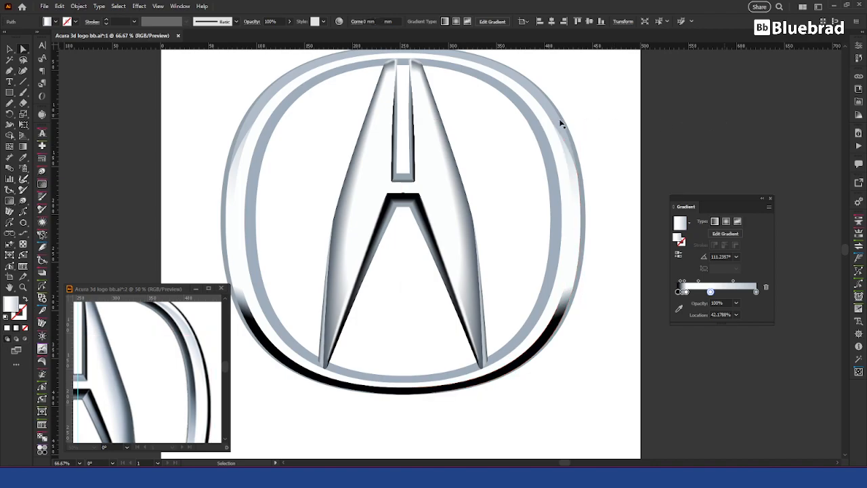
# Fill the ring's upper-right shape with the same black, grey, white and blue-grey gradient.
pyautogui.click(554, 116)
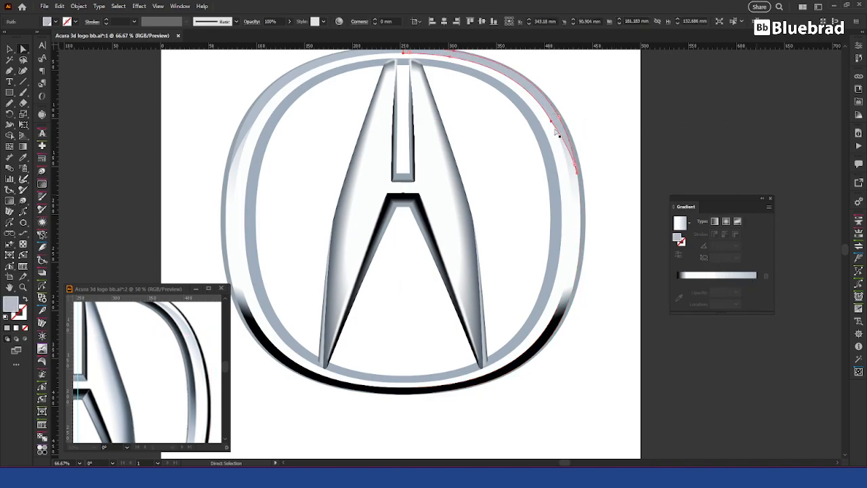
pyautogui.click(679, 227)
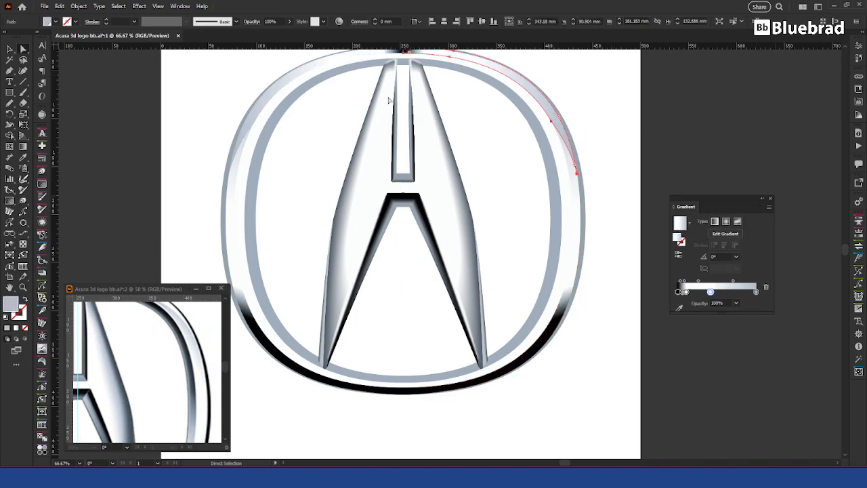
pyautogui.moveTo(617, 98); pyautogui.dragTo(604, 188)
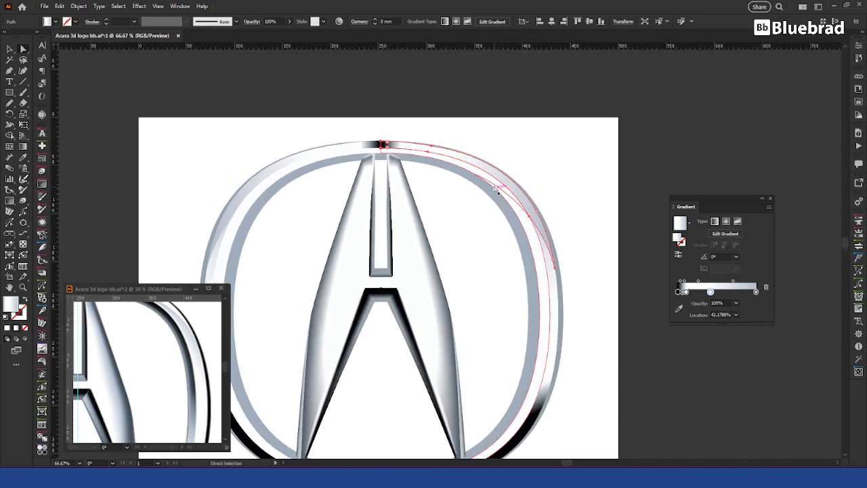
# Redraw the upper-right ring shape's gradient steeply downward at about -78°, using the reference emblem as a guide.
pyautogui.press('g')
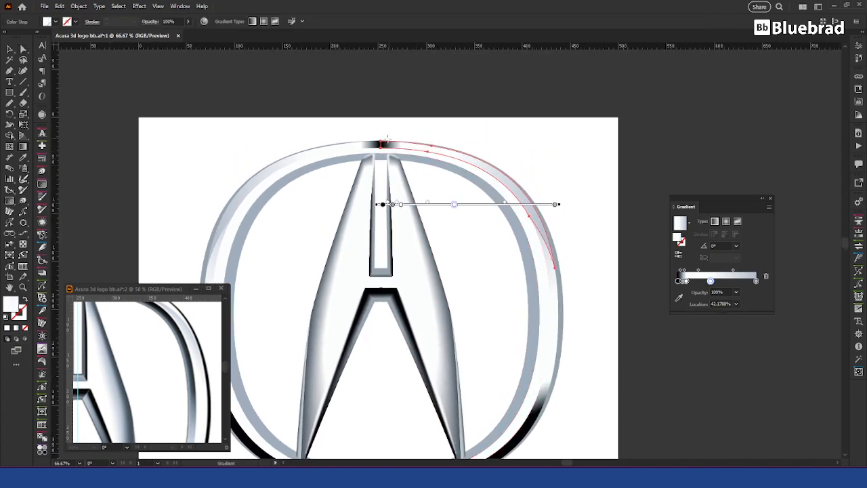
pyautogui.click(148, 324)
pyautogui.moveTo(146, 314)
pyautogui.mouseDown()
pyautogui.moveTo(212, 370)
pyautogui.moveTo(198, 370)
pyautogui.mouseUp()
pyautogui.moveTo(172, 344); pyautogui.dragTo(138, 329)
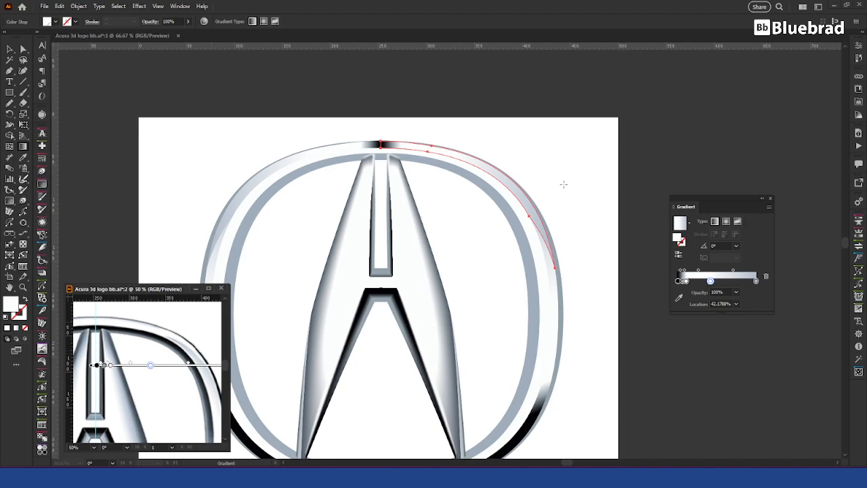
pyautogui.click(385, 144)
pyautogui.moveTo(386, 137)
pyautogui.mouseDown()
pyautogui.moveTo(417, 241)
pyautogui.moveTo(420, 292)
pyautogui.mouseUp()
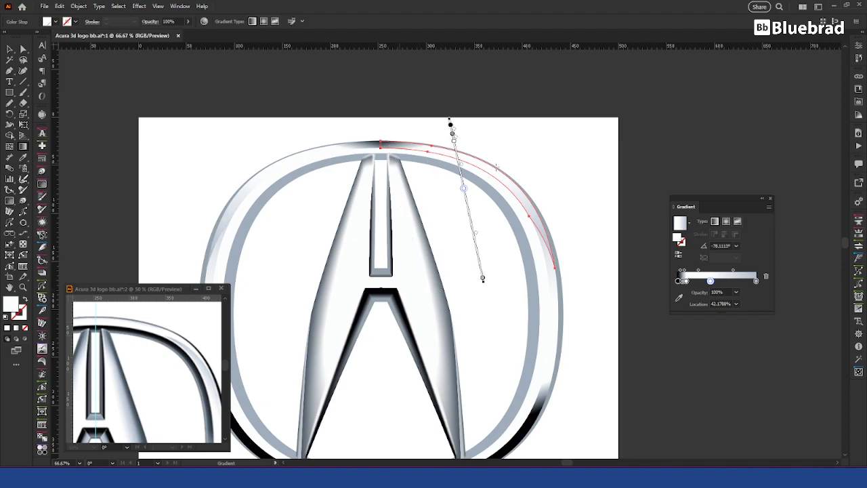
# Remove the black, grey and adjacent white stops from the upper-right shape's gradient, keeping only the white and blue-grey stops.
pyautogui.moveTo(686, 281); pyautogui.dragTo(684, 319)
pyautogui.moveTo(682, 281); pyautogui.dragTo(678, 311)
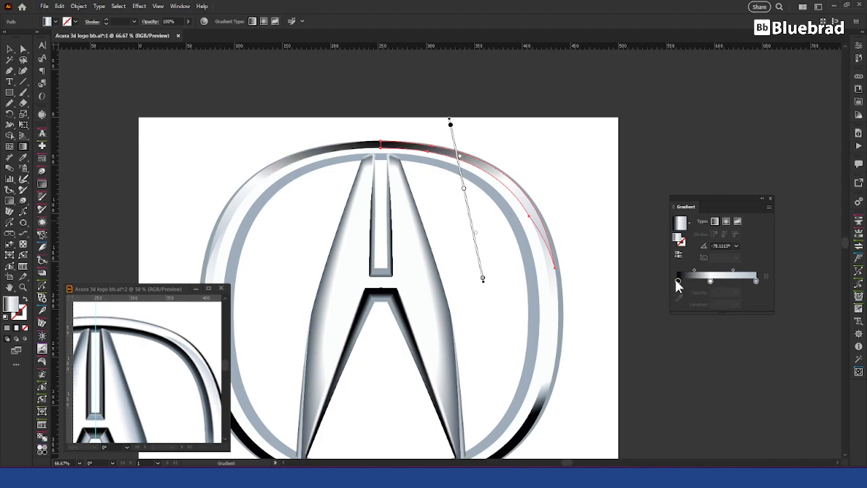
pyautogui.moveTo(677, 281); pyautogui.dragTo(672, 326)
pyautogui.keyDown('ctrl'); pyautogui.click(721, 143); pyautogui.keyUp('ctrl')
pyautogui.press('v')
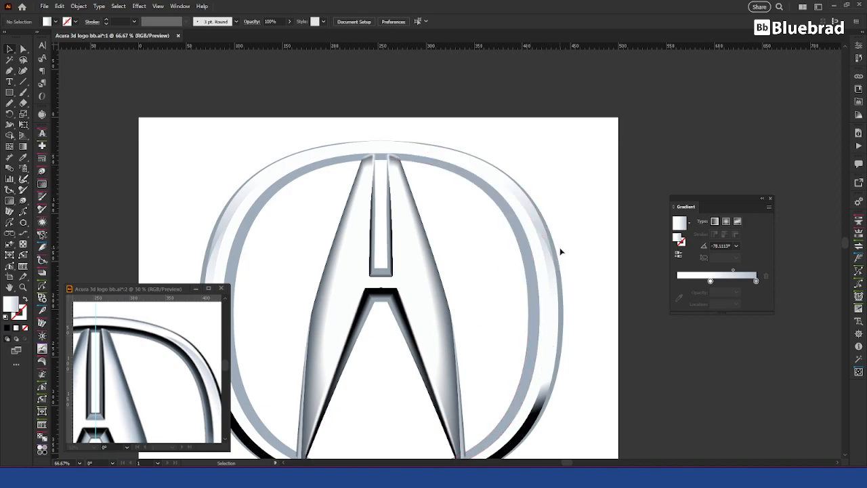
# Compare the outer rim with the reference, and fill the thin outer rim shape with the white to blue-grey gradient.
pyautogui.scroll(-2, 218, 369)
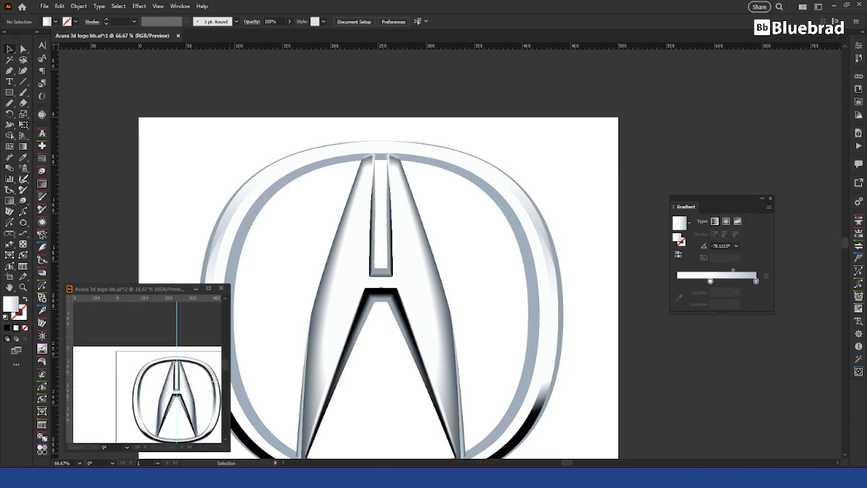
pyautogui.scroll(1, 209, 433)
pyautogui.click(205, 371)
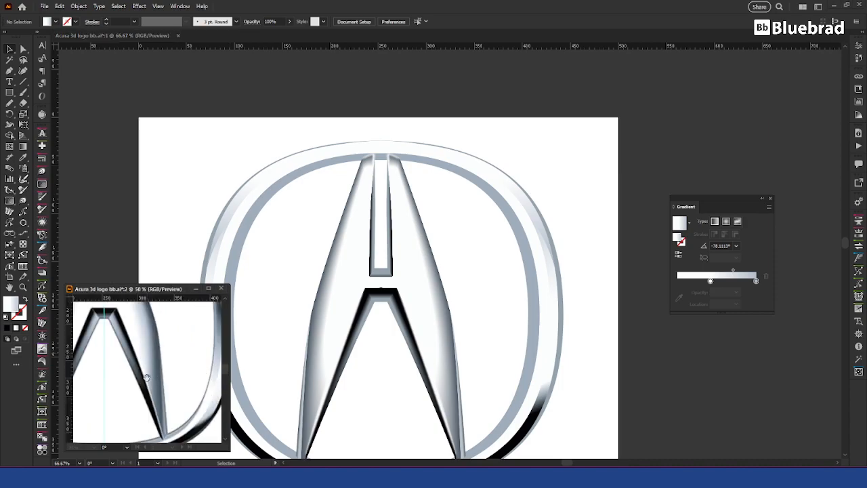
pyautogui.moveTo(207, 392); pyautogui.dragTo(132, 416)
pyautogui.moveTo(164, 380); pyautogui.dragTo(271, 273)
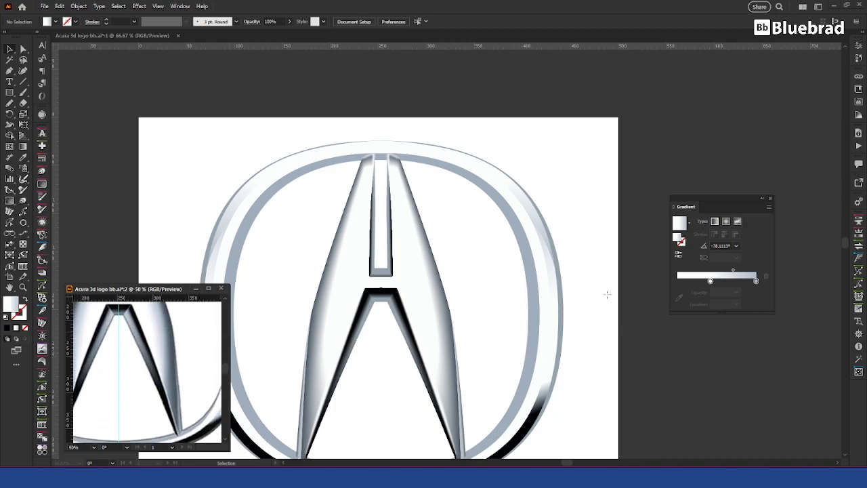
pyautogui.keyDown('ctrl'); pyautogui.click(566, 297); pyautogui.keyUp('ctrl')
pyautogui.click(578, 321)
pyautogui.press('a')
pyautogui.click(564, 315)
pyautogui.moveTo(578, 361); pyautogui.dragTo(601, 249)
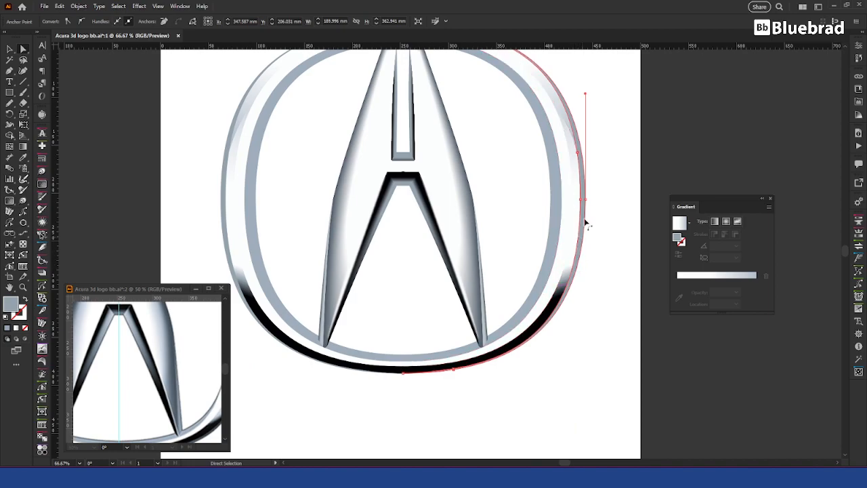
pyautogui.scroll(3, 586, 231)
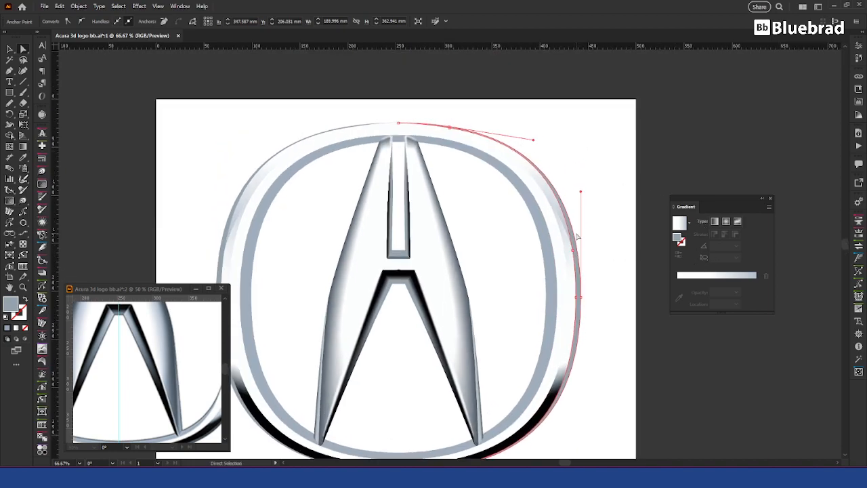
pyautogui.click(680, 224)
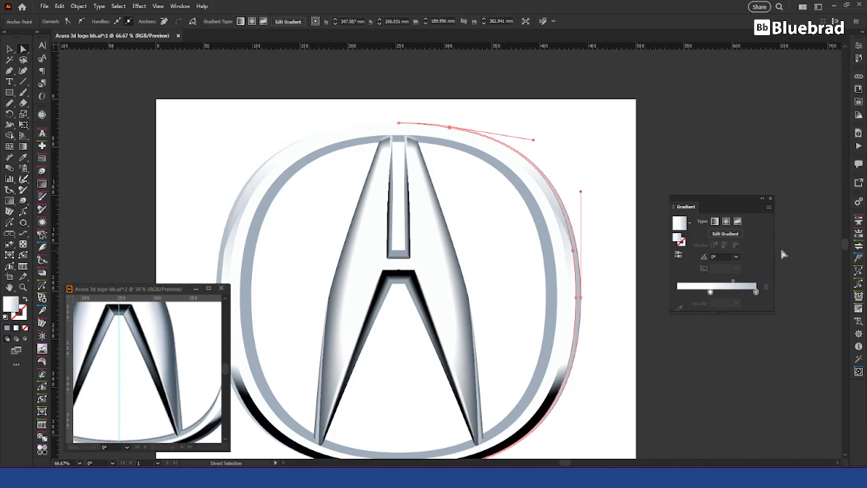
# Duplicate the blue-grey stop at the start of the rim's gradient and move the white stop to about 53%.
pyautogui.click(757, 292)
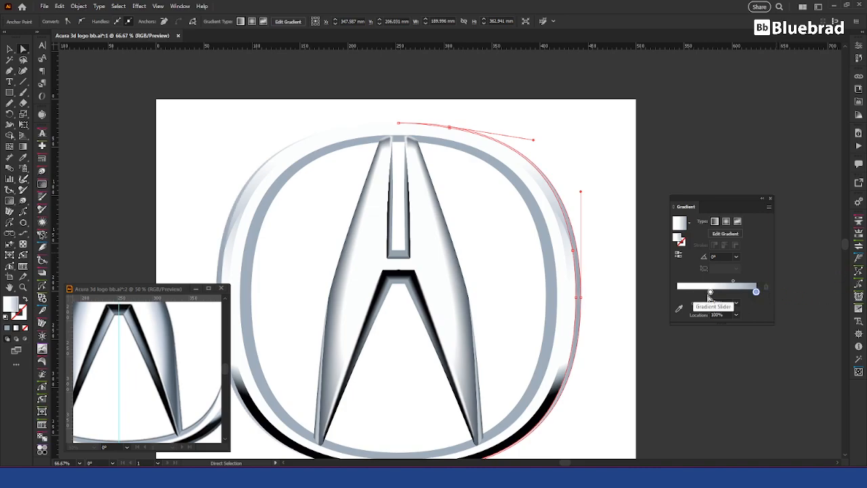
pyautogui.moveTo(757, 292); pyautogui.dragTo(666, 294)
pyautogui.click(752, 292)
pyautogui.moveTo(746, 291); pyautogui.dragTo(738, 343)
pyautogui.moveTo(714, 294); pyautogui.dragTo(719, 293)
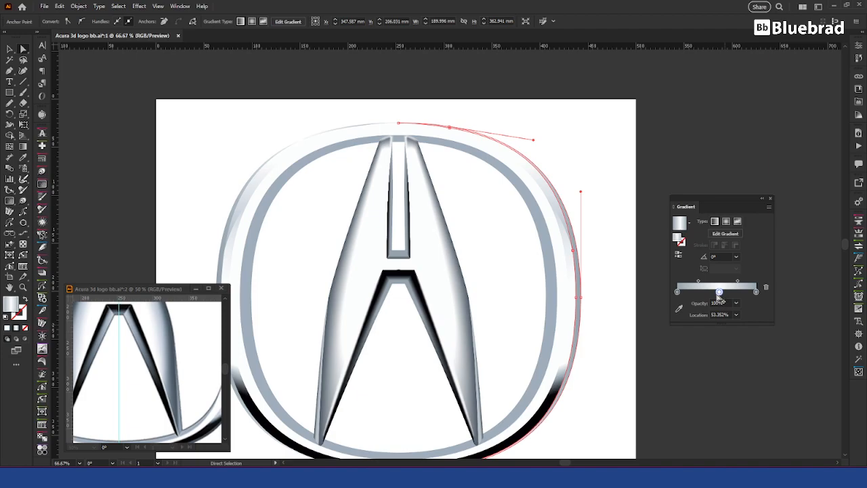
# Redraw the outer rim's gradient nearly vertically from top to bottom, at about -89°.
pyautogui.press('g')
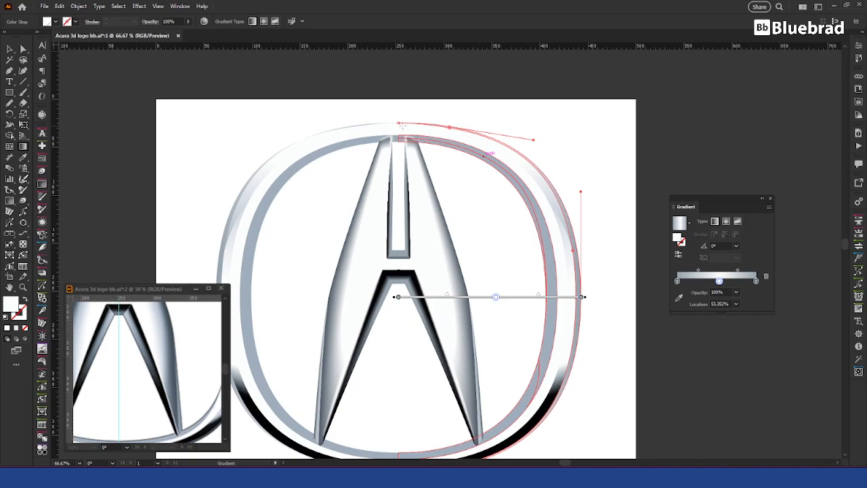
pyautogui.moveTo(402, 124)
pyautogui.mouseDown()
pyautogui.moveTo(412, 467)
pyautogui.moveTo(414, 453)
pyautogui.mouseUp()
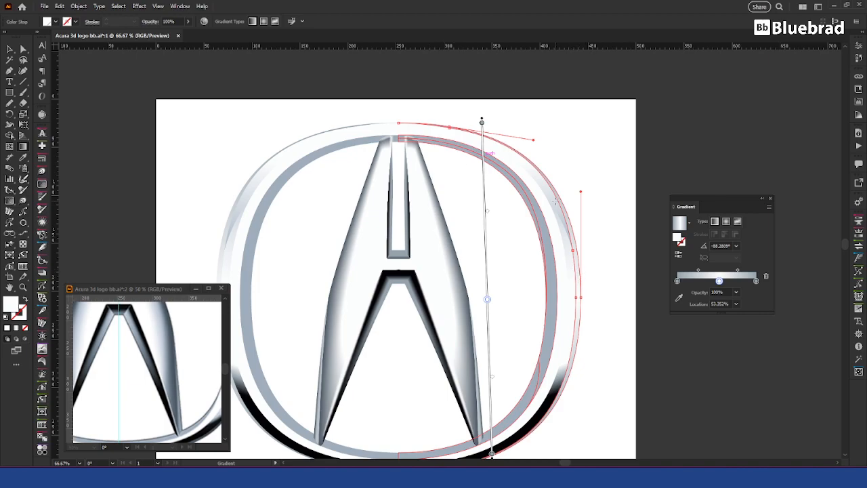
pyautogui.moveTo(553, 167)
pyautogui.mouseDown()
pyautogui.moveTo(565, 294)
pyautogui.moveTo(560, 412)
pyautogui.moveTo(547, 425)
pyautogui.moveTo(555, 426)
pyautogui.mouseUp()
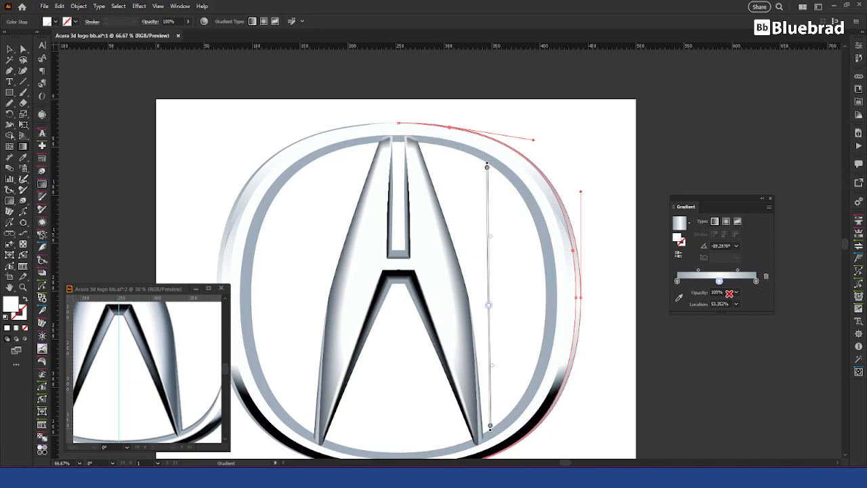
# Recolor the rim gradient's middle stop black at about 85%, and place the blue-grey stops at about 40% and 99%.
pyautogui.click(720, 281)
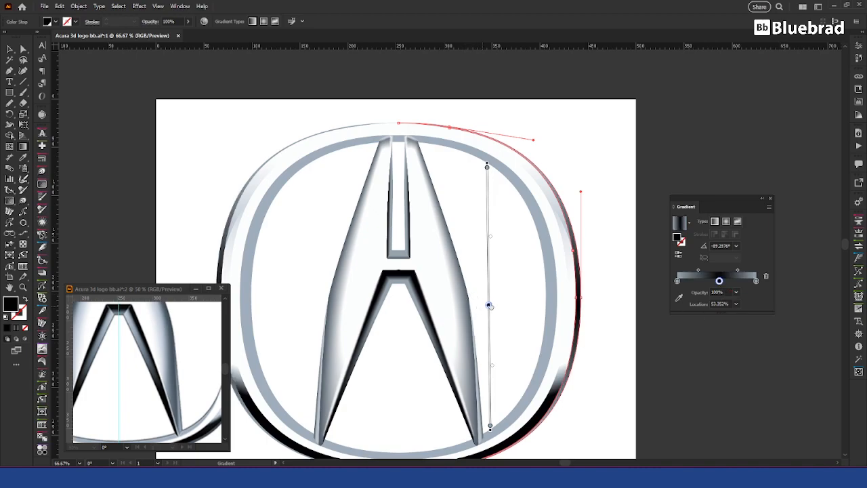
pyautogui.moveTo(489, 306); pyautogui.dragTo(489, 341)
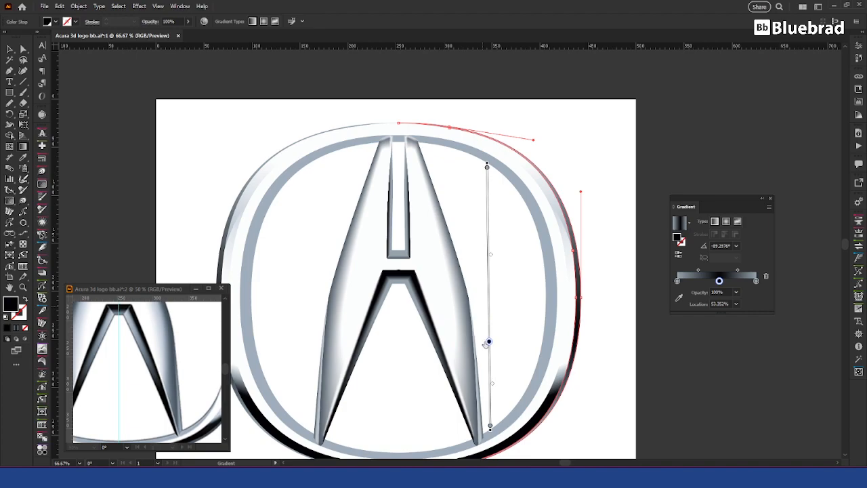
pyautogui.moveTo(491, 428); pyautogui.dragTo(489, 391)
pyautogui.moveTo(488, 168); pyautogui.dragTo(487, 264)
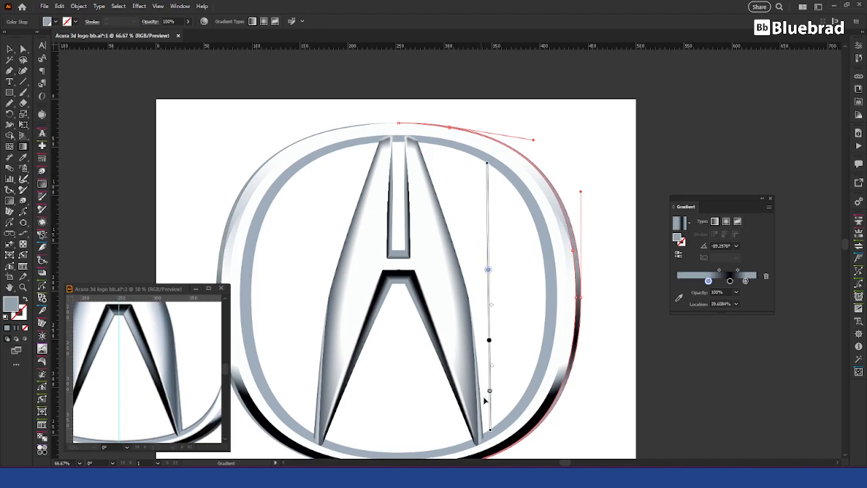
pyautogui.moveTo(489, 391); pyautogui.dragTo(489, 419)
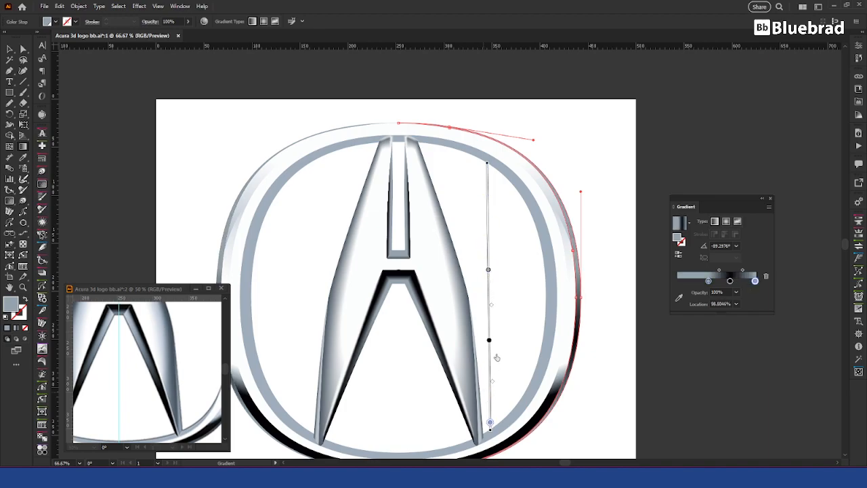
pyautogui.moveTo(490, 340); pyautogui.dragTo(490, 389)
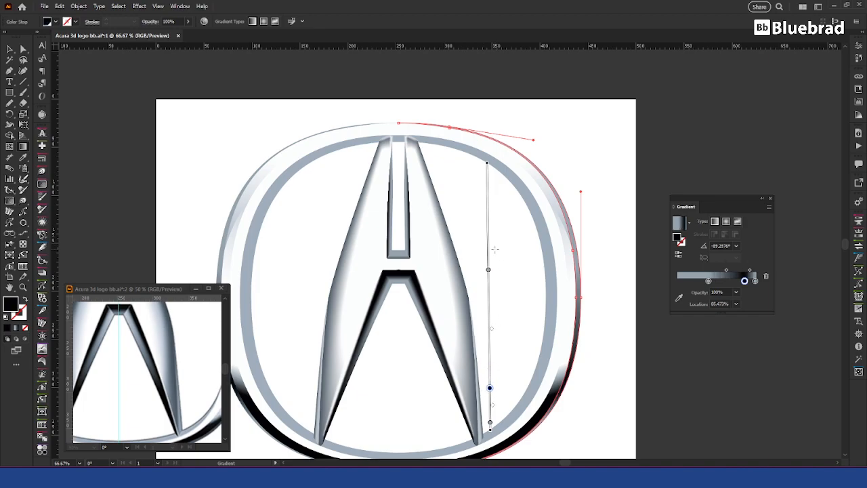
pyautogui.press('v')
pyautogui.click(672, 346)
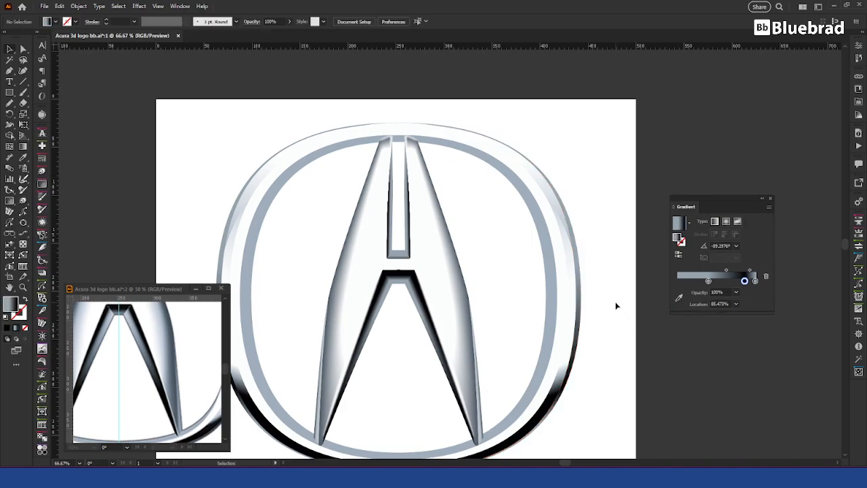
pyautogui.moveTo(226, 368); pyautogui.dragTo(225, 373)
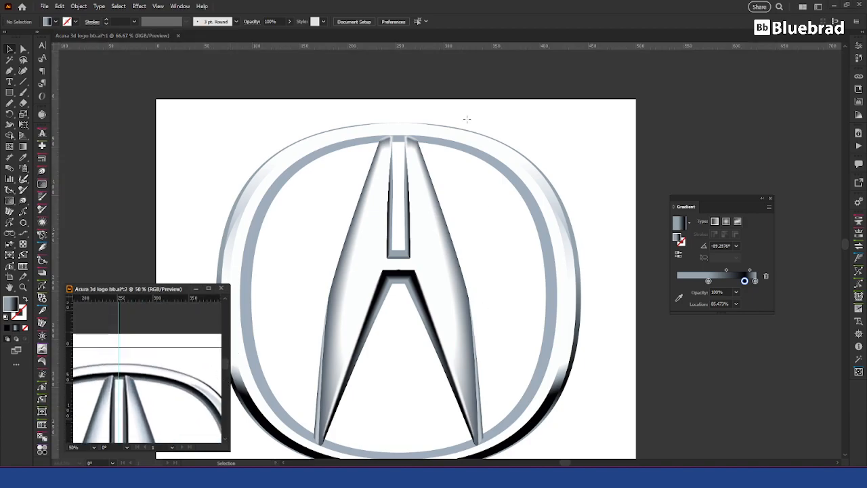
# Fill the ring's inner band with the blue-grey to black gradient and compare it with the reference emblem.
pyautogui.press('a')
pyautogui.click(625, 167)
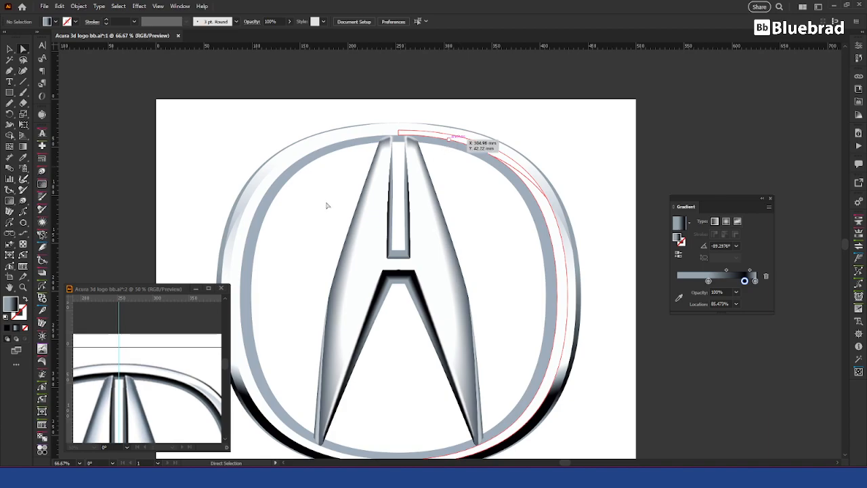
pyautogui.click(166, 440)
pyautogui.moveTo(190, 411); pyautogui.dragTo(183, 325)
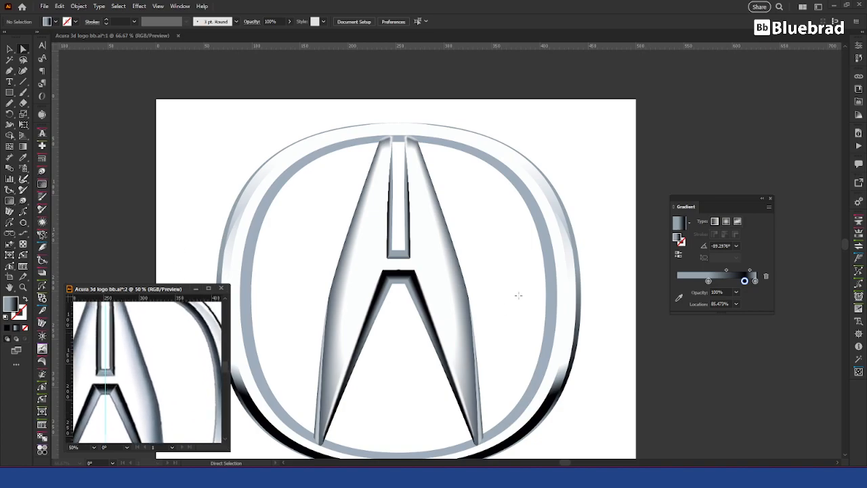
pyautogui.click(676, 370)
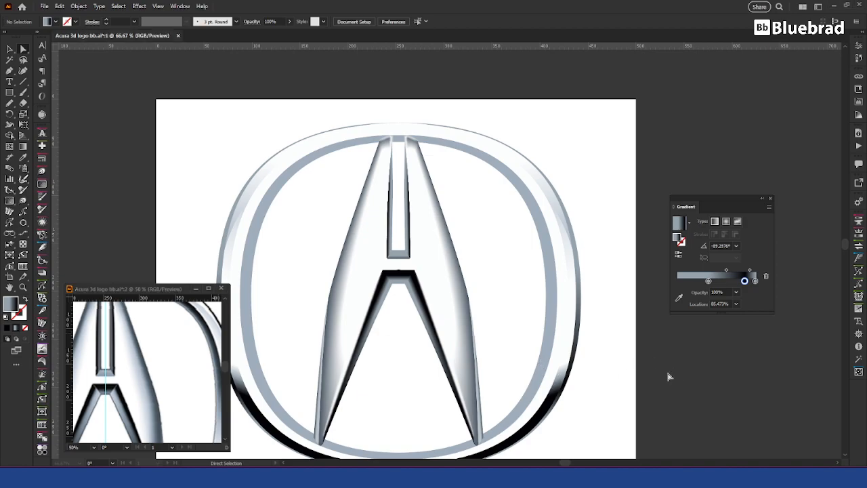
pyautogui.click(550, 346)
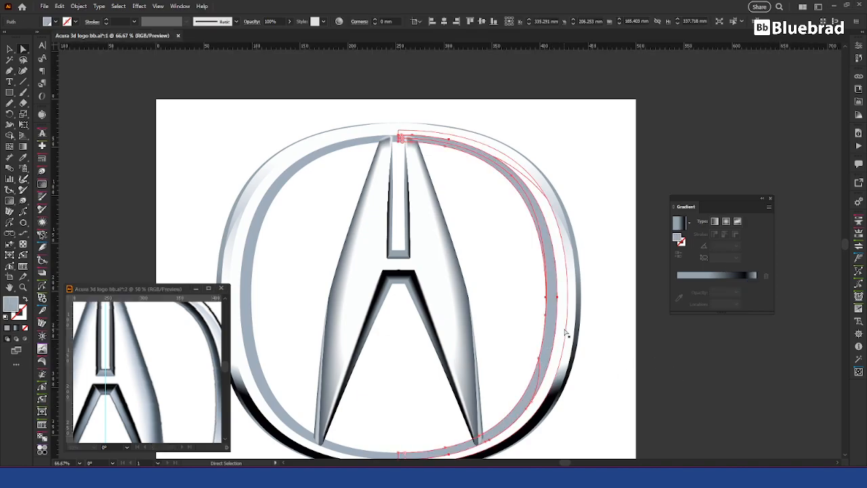
pyautogui.click(667, 303)
pyautogui.click(552, 300)
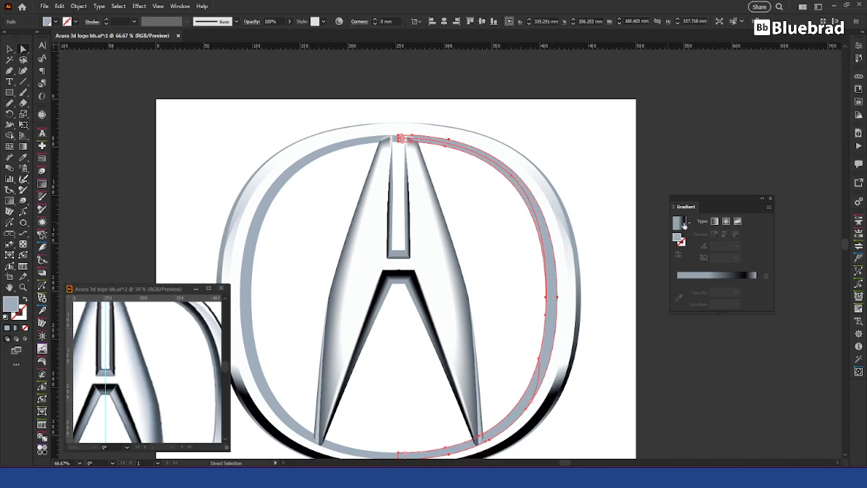
pyautogui.click(681, 224)
pyautogui.click(657, 351)
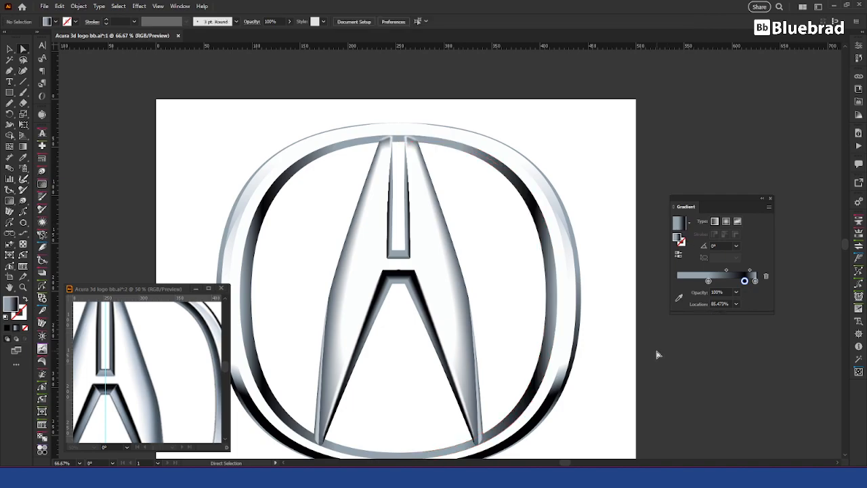
pyautogui.scroll(-2, 192, 373)
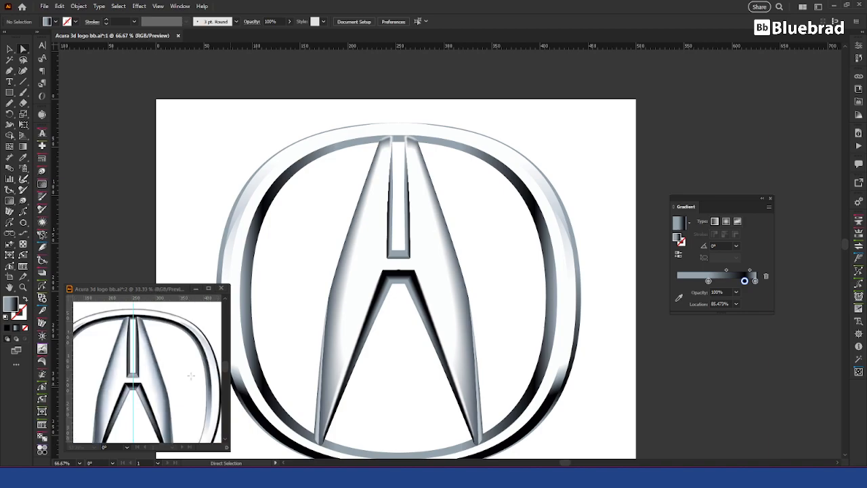
pyautogui.scroll(1, 200, 398)
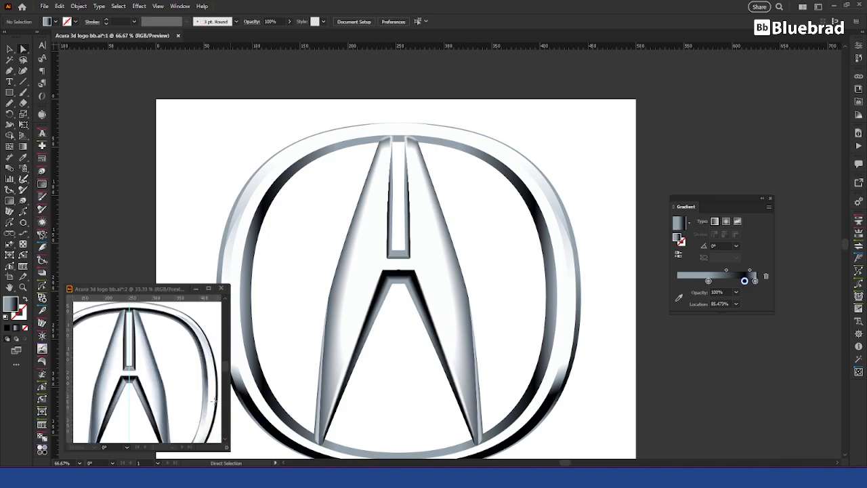
pyautogui.click(546, 305)
pyautogui.moveTo(547, 305); pyautogui.dragTo(654, 309)
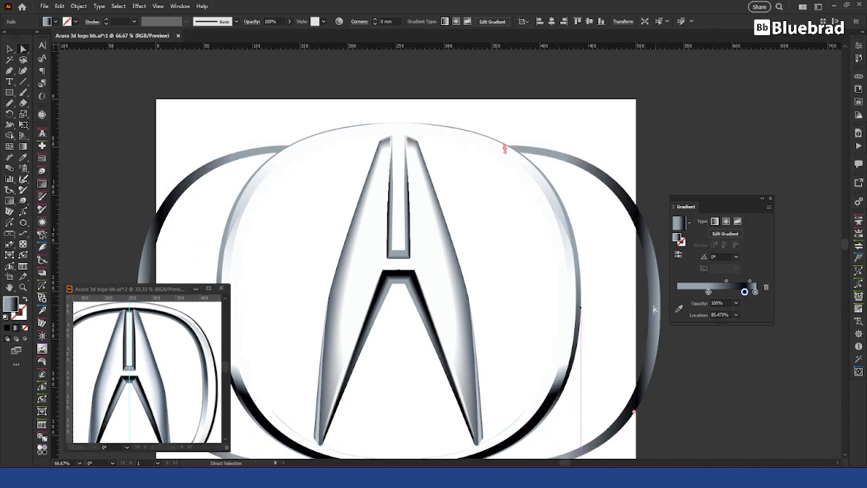
pyautogui.hotkey('ctrl', 'z')
# Examine the anchor points and overlapping thin shapes along the right half of the ring's inner band.
pyautogui.scroll(1, 459, 145)
pyautogui.scroll(3, 459, 146)
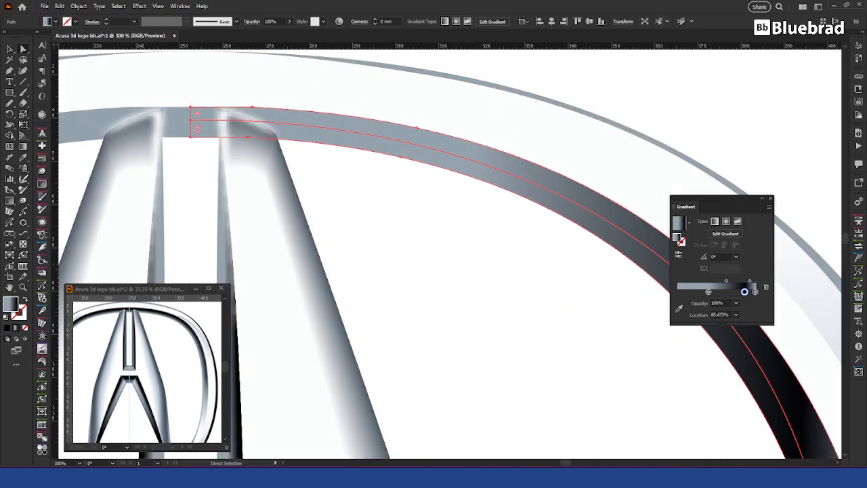
pyautogui.click(388, 213)
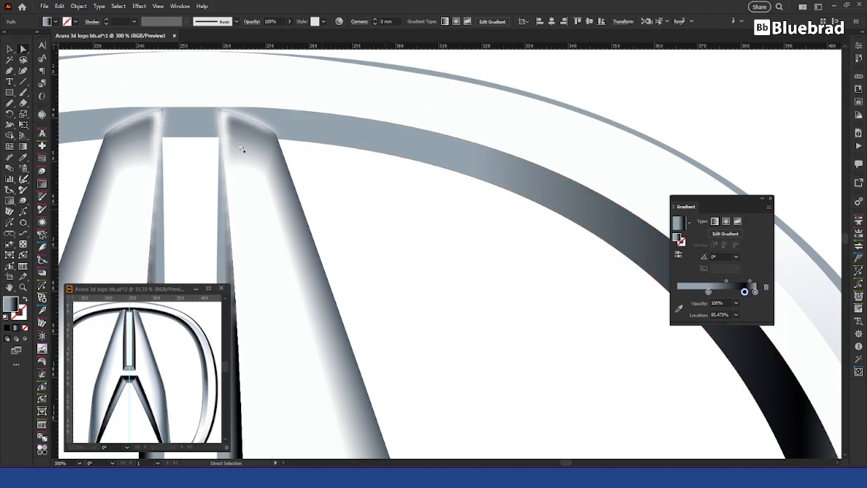
pyautogui.moveTo(191, 123); pyautogui.dragTo(206, 113)
pyautogui.click(339, 213)
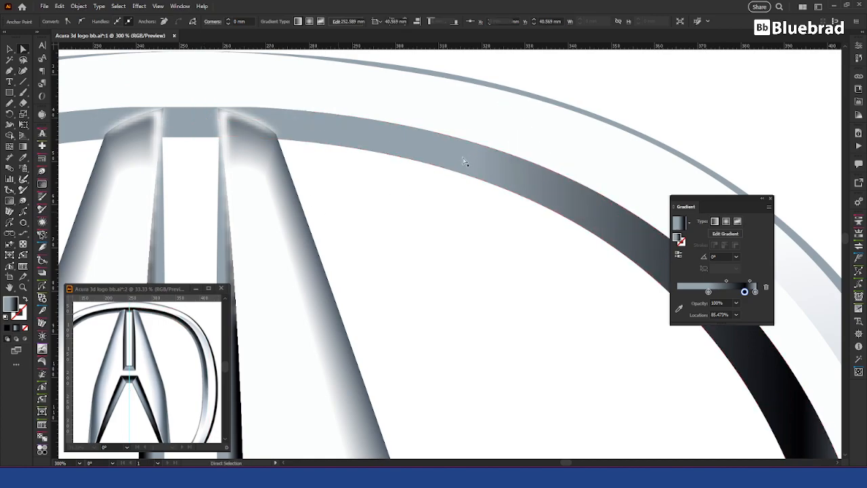
pyautogui.click(474, 155)
pyautogui.moveTo(603, 390); pyautogui.dragTo(392, 86)
pyautogui.moveTo(563, 350); pyautogui.dragTo(415, 128)
pyautogui.moveTo(441, 281); pyautogui.dragTo(449, 118)
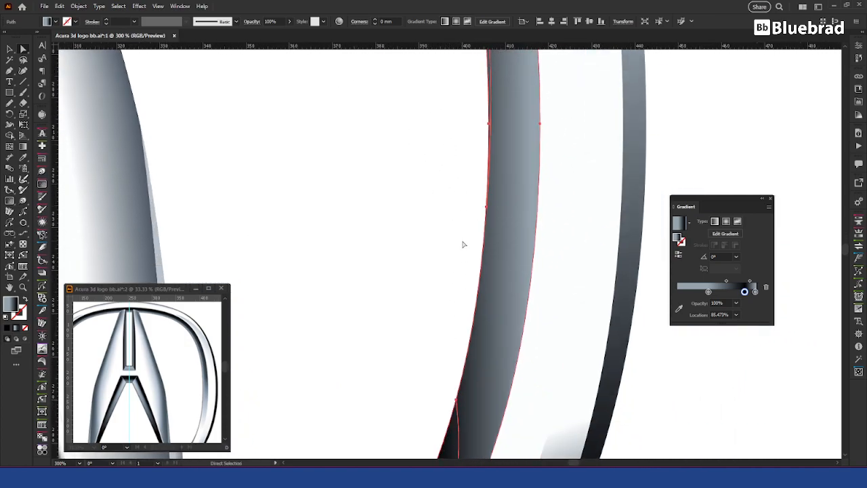
pyautogui.click(465, 244)
pyautogui.moveTo(486, 208)
pyautogui.mouseDown()
pyautogui.moveTo(507, 217)
pyautogui.moveTo(485, 211)
pyautogui.mouseUp()
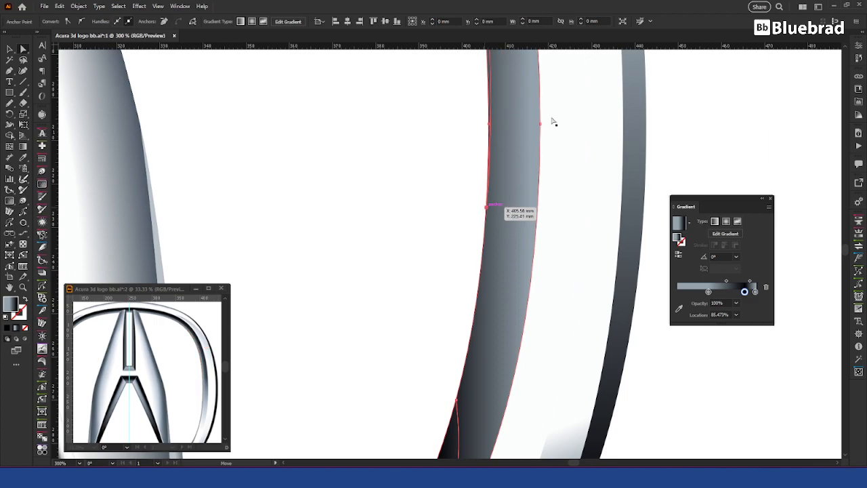
# Isolate the group holding the ring's right half, and bring up the Pathfinder options docked with the other collapsed panels.
pyautogui.press('v')
pyautogui.click(520, 156)
pyautogui.doubleClick(519, 157)
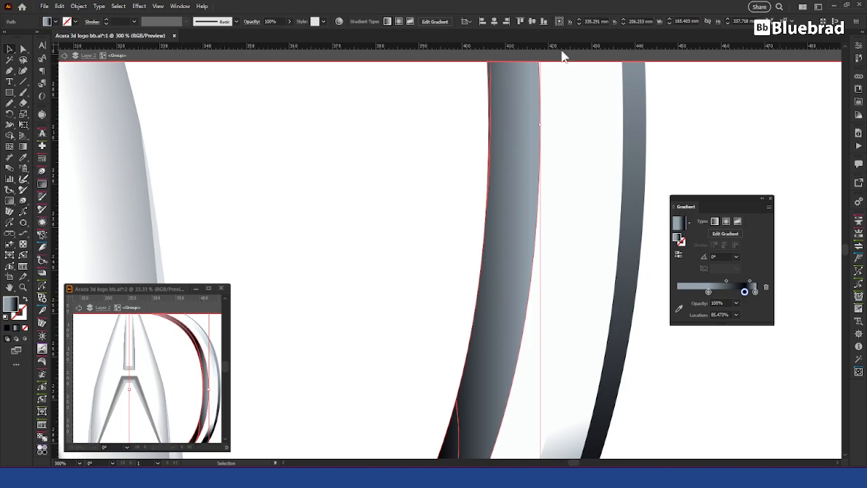
pyautogui.click(178, 7)
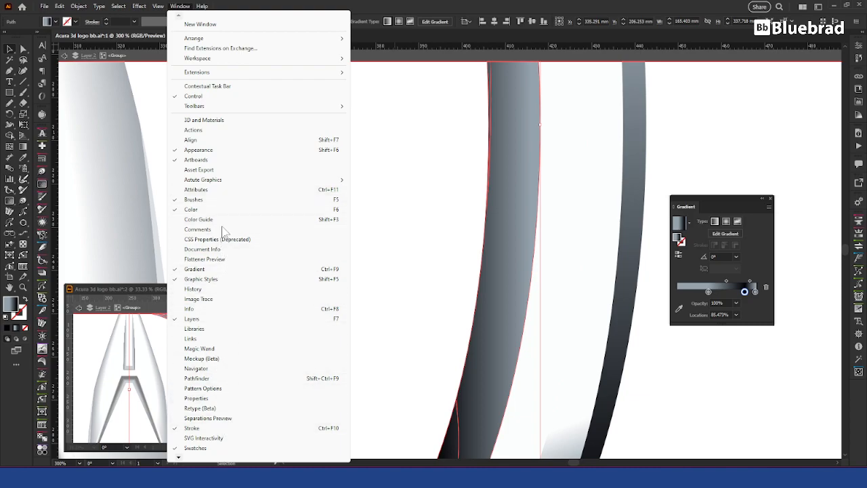
pyautogui.click(227, 379)
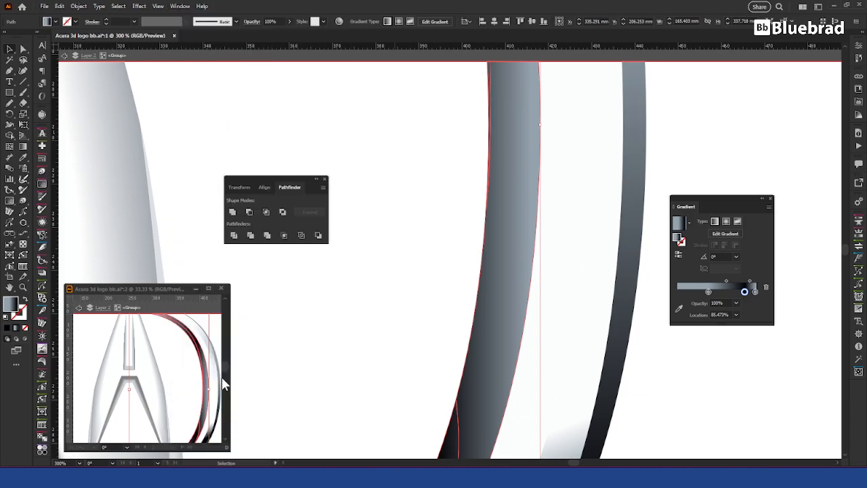
pyautogui.moveTo(283, 187); pyautogui.dragTo(858, 271)
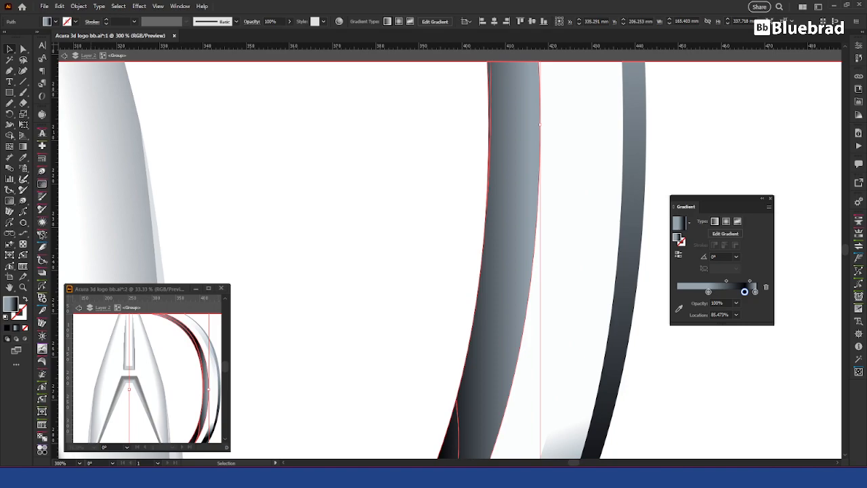
pyautogui.click(412, 291)
pyautogui.press('a')
pyautogui.click(501, 233)
pyautogui.scroll(-3, 537, 233)
pyautogui.click(618, 316)
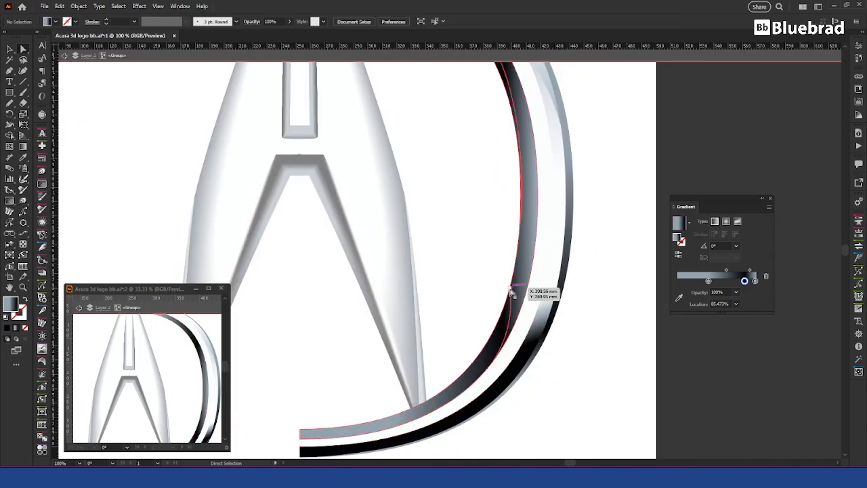
pyautogui.click(538, 294)
pyautogui.moveTo(537, 292); pyautogui.dragTo(517, 287)
pyautogui.hotkey('ctrl', 'z')
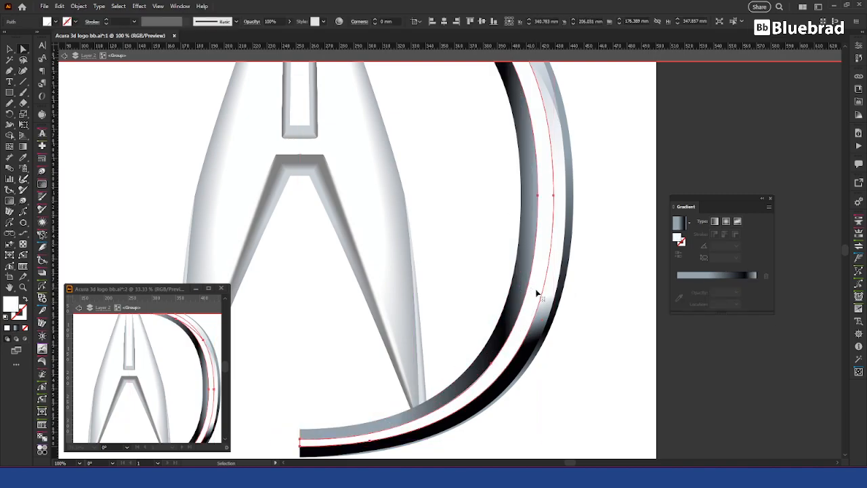
# Move the tapered tip of the lower sliver on the ring's inner edge slightly up and inward.
pyautogui.click(513, 291)
pyautogui.moveTo(512, 291); pyautogui.dragTo(507, 280)
pyautogui.keyDown('shift'); pyautogui.click(526, 279); pyautogui.keyUp('shift')
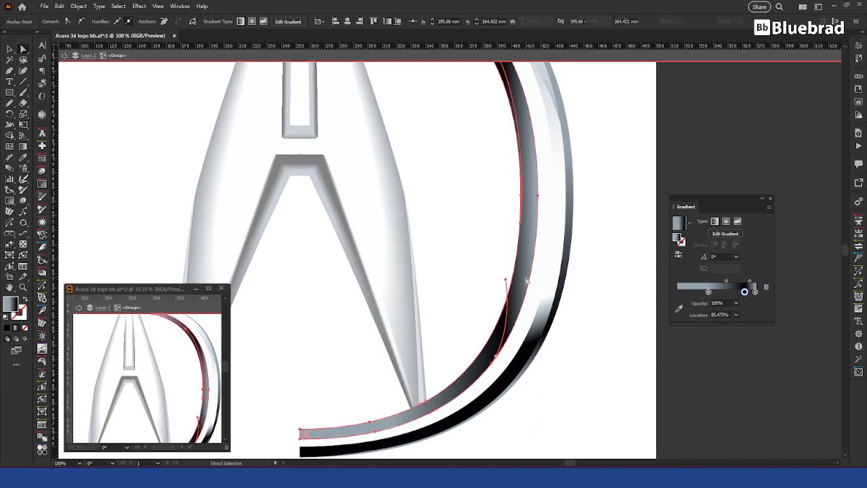
pyautogui.press('v')
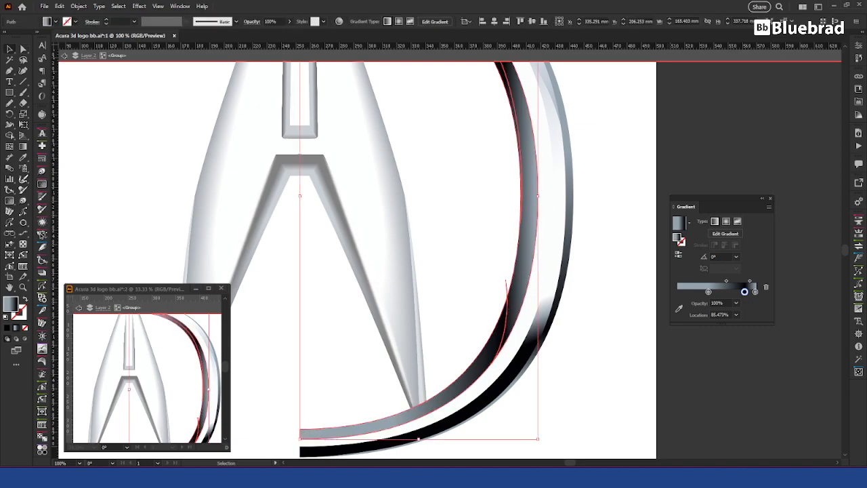
pyautogui.click(604, 356)
# Adjust the tapered ends of the upper and lower slivers along the ring's inner edge.
pyautogui.press('a')
pyautogui.click(515, 294)
pyautogui.scroll(5, 542, 353)
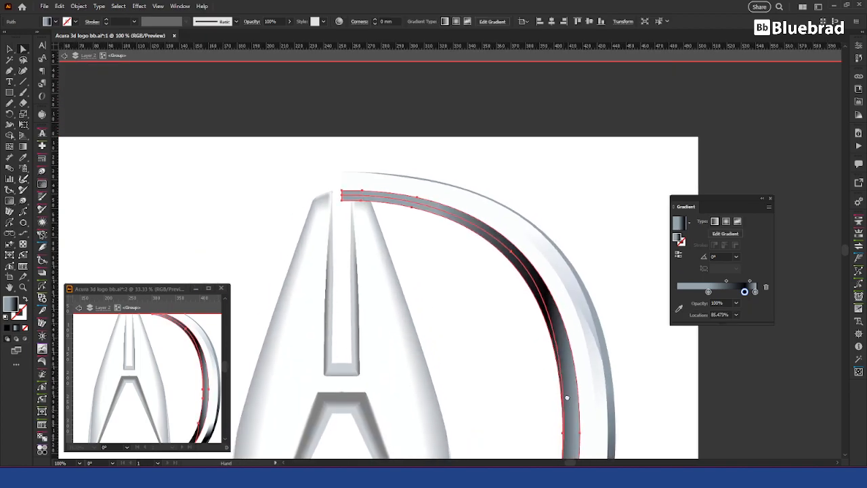
pyautogui.click(548, 305)
pyautogui.scroll(-4, 556, 339)
pyautogui.moveTo(557, 327)
pyautogui.mouseDown()
pyautogui.moveTo(556, 348)
pyautogui.moveTo(555, 332)
pyautogui.mouseUp()
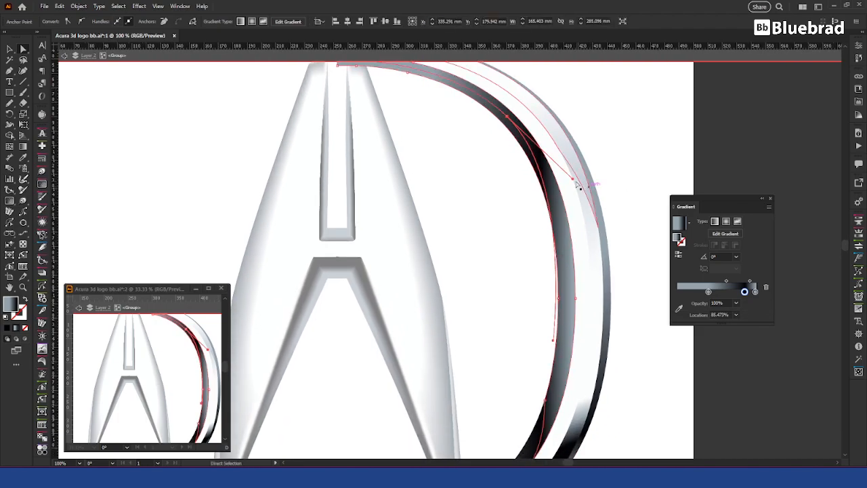
pyautogui.moveTo(573, 178); pyautogui.dragTo(588, 222)
pyautogui.hotkey('ctrl', 'z')
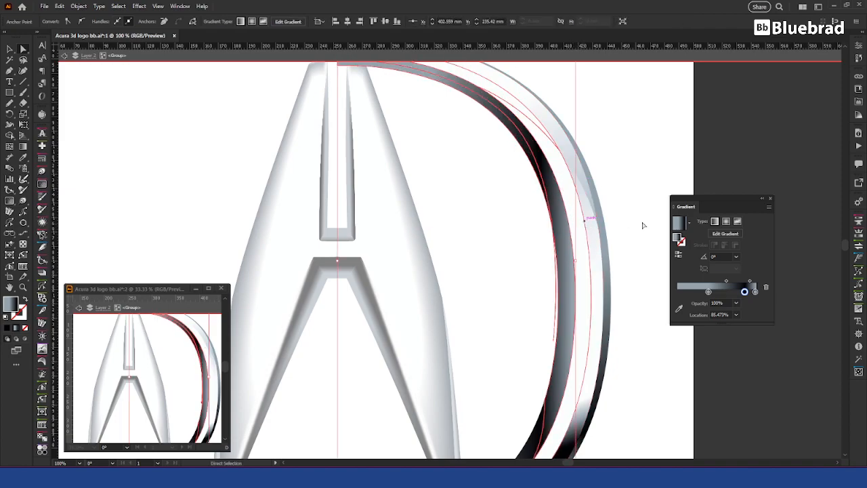
# Shorten the upper inner-edge sliver so its tapered tip ends higher along the ring's right side, and select that sliver.
pyautogui.press('v')
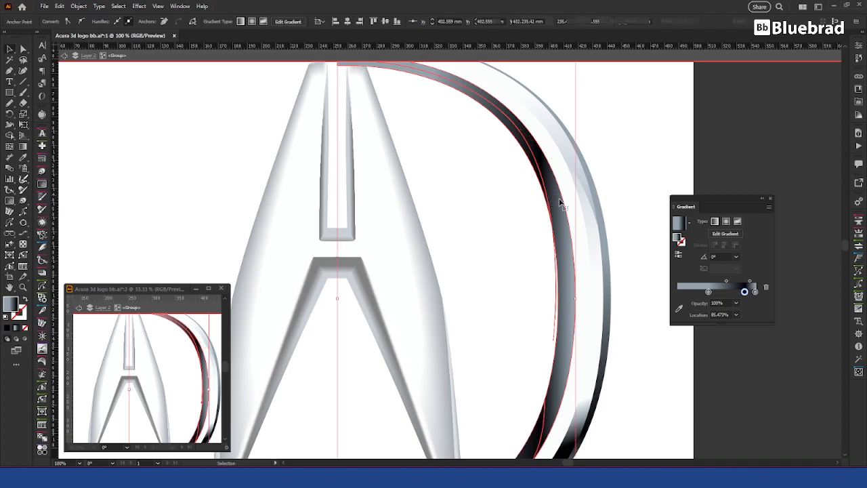
pyautogui.click(756, 377)
pyautogui.click(542, 232)
pyautogui.click(745, 347)
pyautogui.keyDown('ctrl'); pyautogui.click(551, 202); pyautogui.keyUp('ctrl')
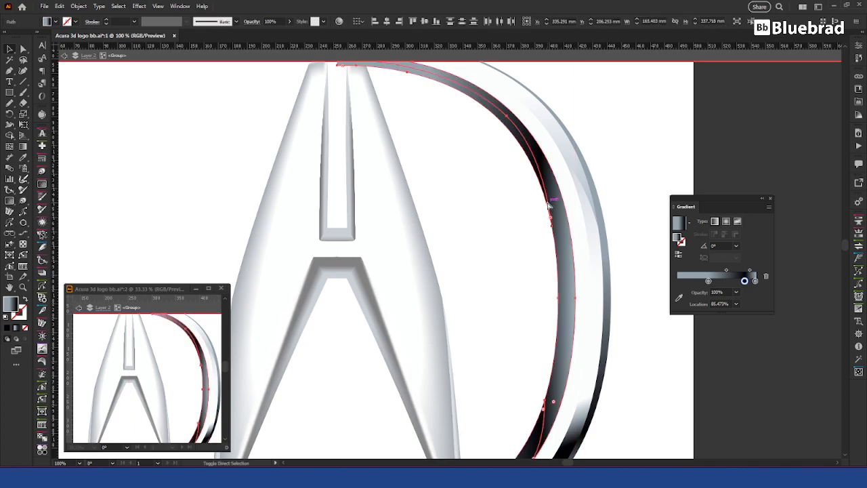
pyautogui.click(503, 188)
pyautogui.click(499, 112)
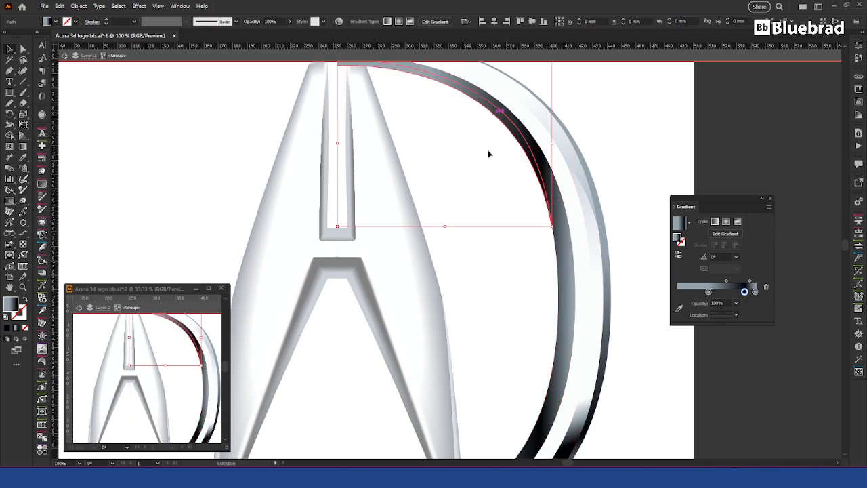
pyautogui.press('space')
pyautogui.moveTo(479, 173); pyautogui.dragTo(502, 296)
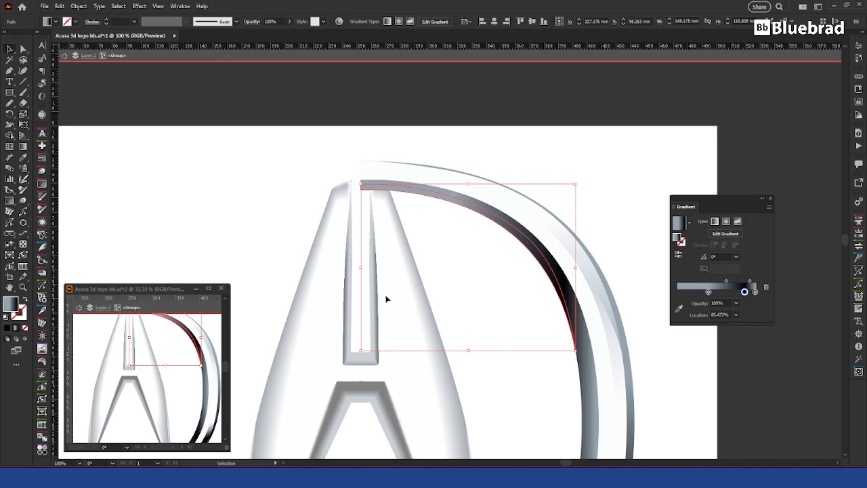
# Leave the ring group's isolation and compare the whole inner band with the reference emblem.
pyautogui.click(173, 350)
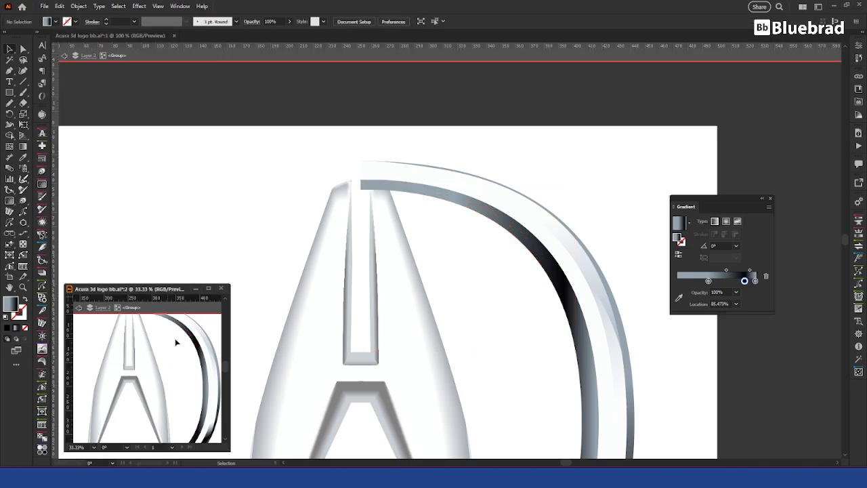
pyautogui.doubleClick(172, 342)
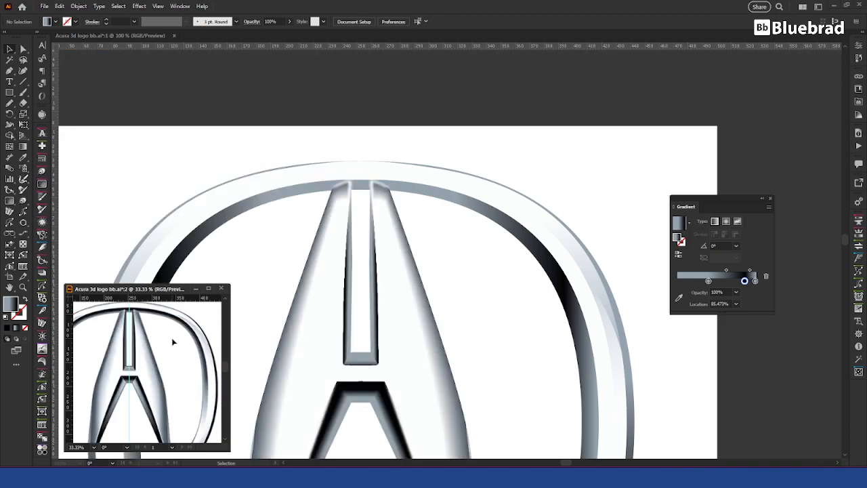
pyautogui.click(509, 230)
pyautogui.doubleClick(510, 231)
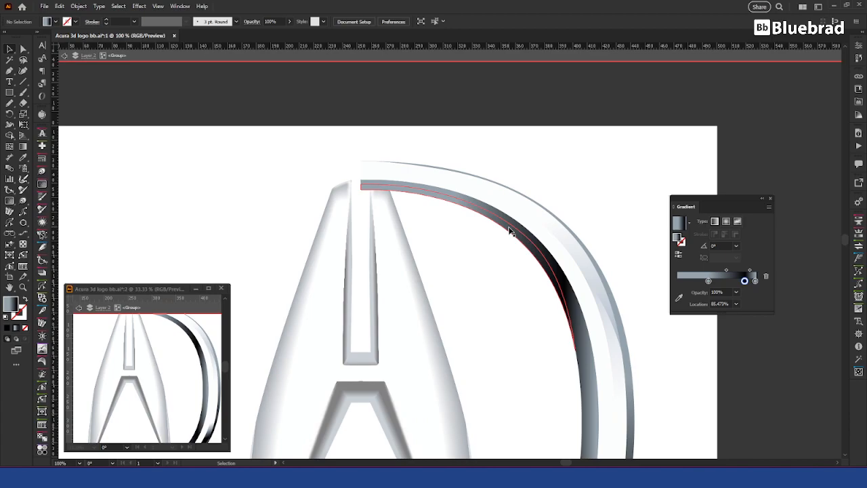
pyautogui.doubleClick(489, 260)
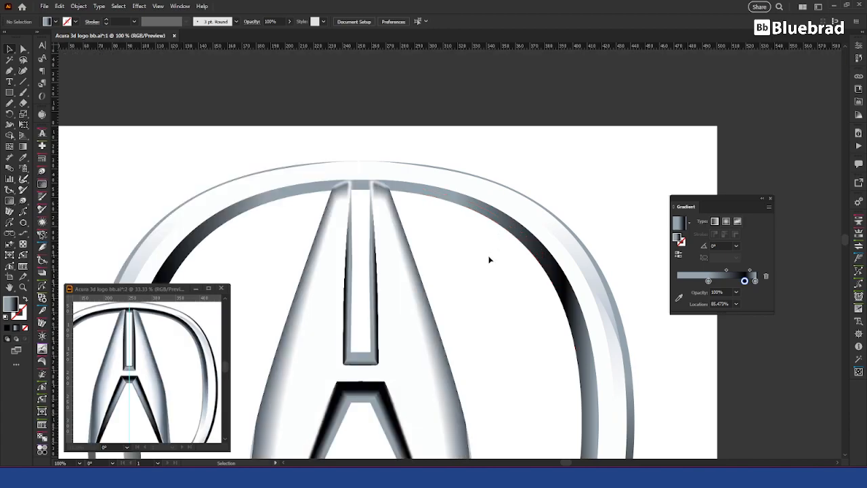
# Redraw the upper inner-edge sliver's gradient diagonally across the band, running from the ring's open interior outward to the upper-right curve.
pyautogui.press('a')
pyautogui.click(518, 240)
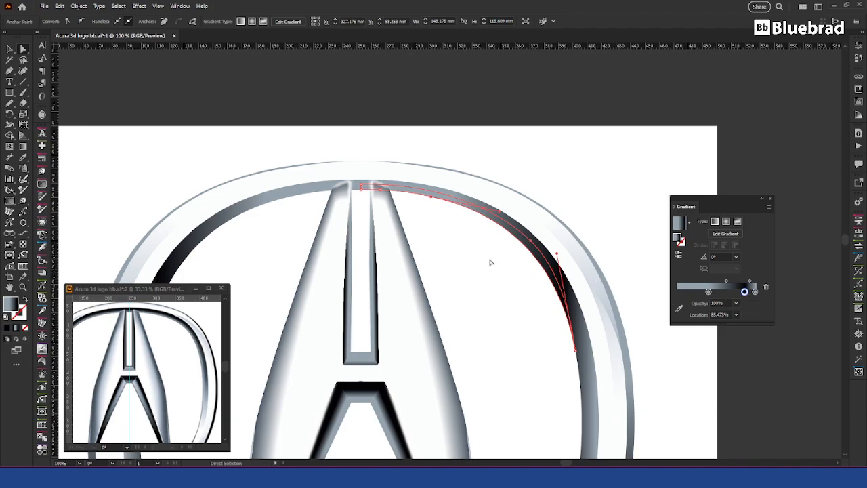
pyautogui.press('g')
pyautogui.moveTo(504, 299)
pyautogui.mouseDown()
pyautogui.moveTo(493, 186)
pyautogui.moveTo(512, 195)
pyautogui.moveTo(540, 236)
pyautogui.moveTo(558, 236)
pyautogui.moveTo(541, 238)
pyautogui.mouseUp()
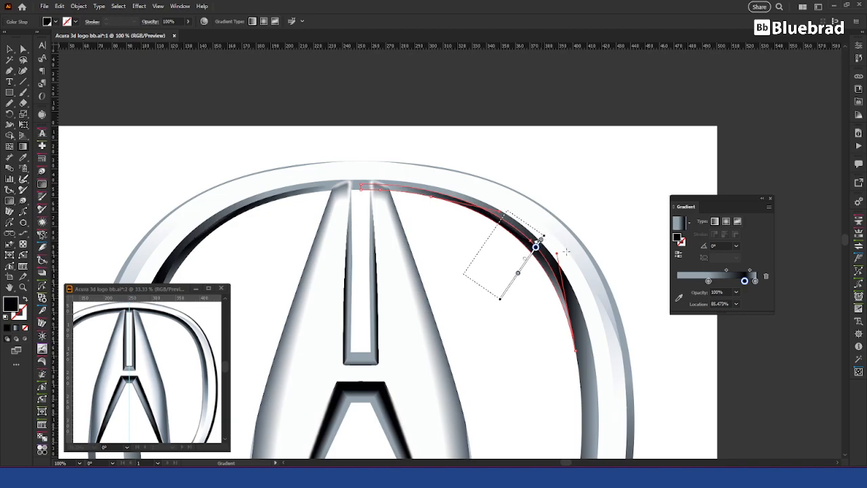
# Select the inner band on the ring's upper-right half and redraw its gradient straight down from the ring's top at -90°.
pyautogui.press('a')
pyautogui.click(547, 256)
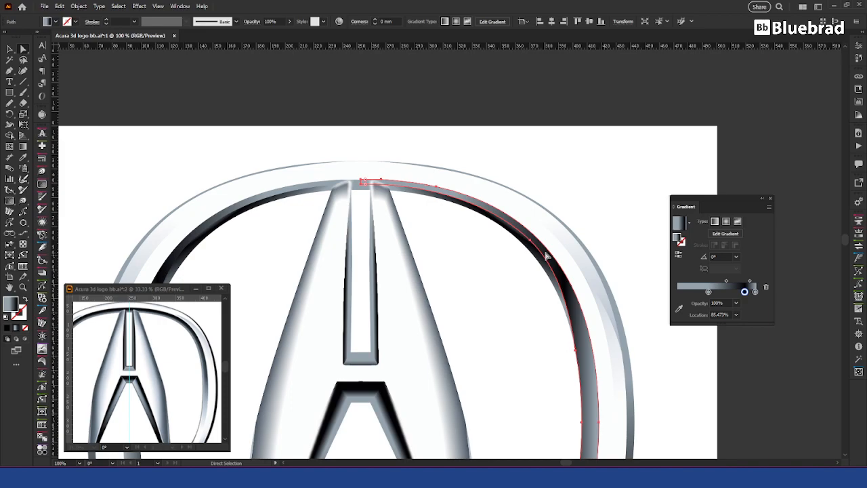
pyautogui.scroll(-1, 196, 393)
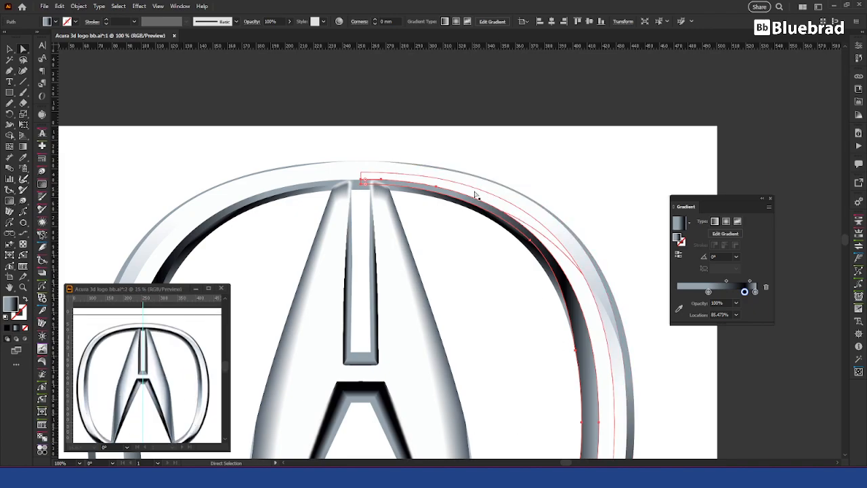
pyautogui.click(376, 195)
pyautogui.press('g')
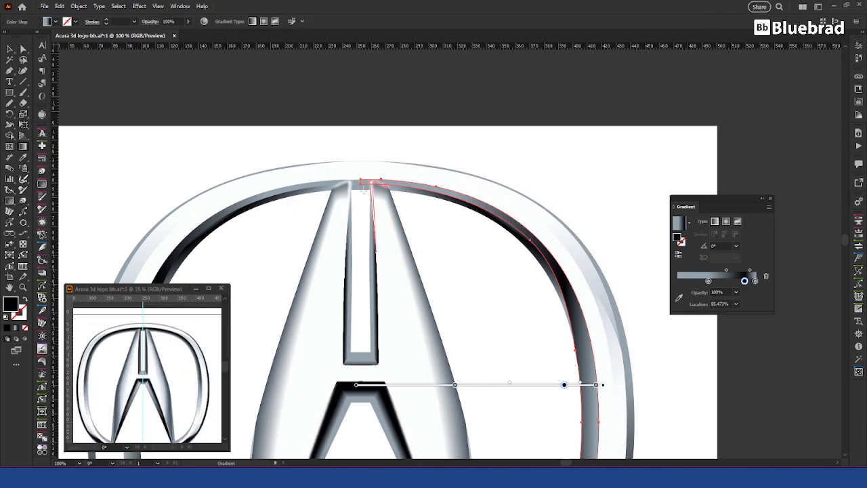
pyautogui.moveTo(365, 185); pyautogui.dragTo(365, 431)
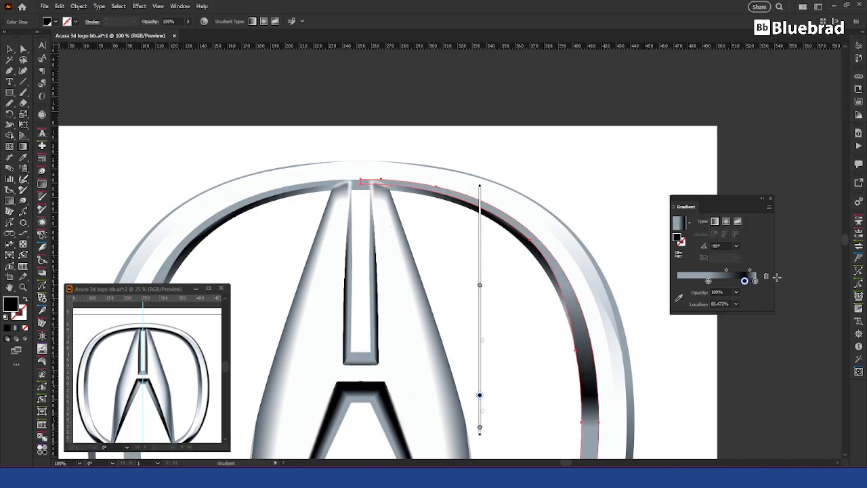
# Rework the inner band's gradient stops to run from black at about 13% through grey to white at the lower end.
pyautogui.click(678, 281)
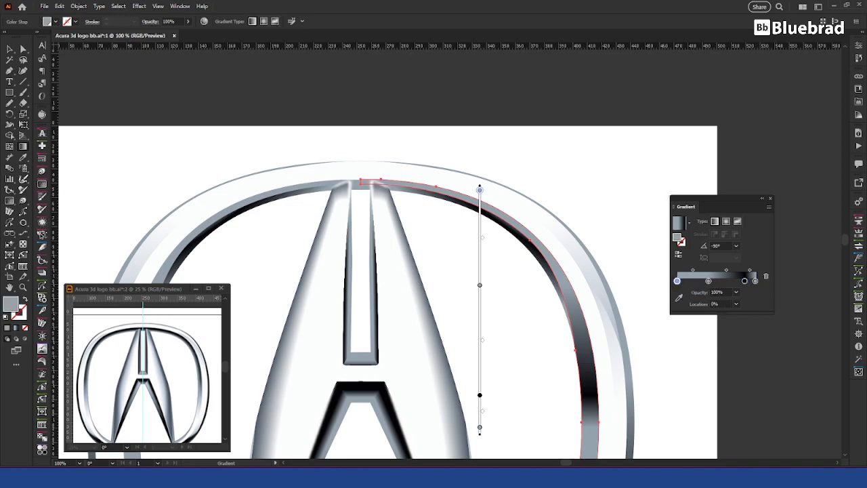
pyautogui.click(687, 281)
pyautogui.moveTo(678, 281); pyautogui.dragTo(680, 302)
pyautogui.click(688, 282)
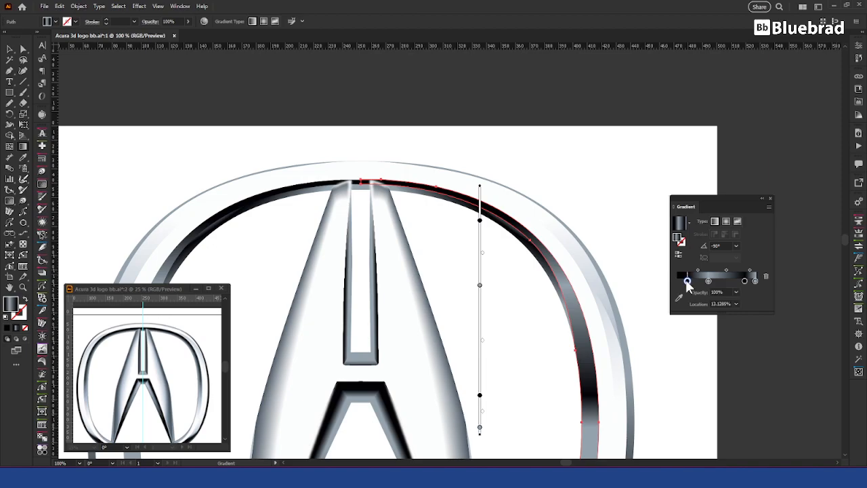
pyautogui.click(688, 281)
pyautogui.moveTo(710, 282); pyautogui.dragTo(745, 282)
pyautogui.click(745, 281)
pyautogui.moveTo(753, 244); pyautogui.dragTo(744, 301)
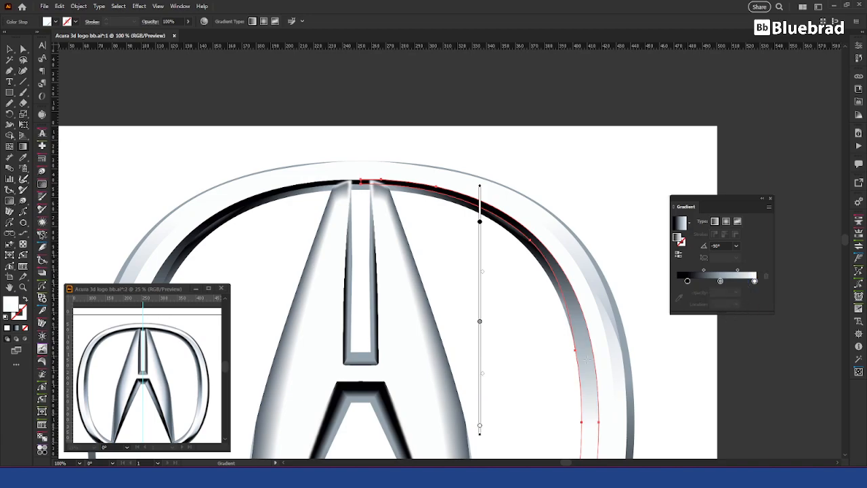
# Move the band gradient's grey stop to about 81.5%, add a black stop at about 27.7%, and deselect the band.
pyautogui.scroll(-4, 597, 360)
pyautogui.scroll(3, 605, 418)
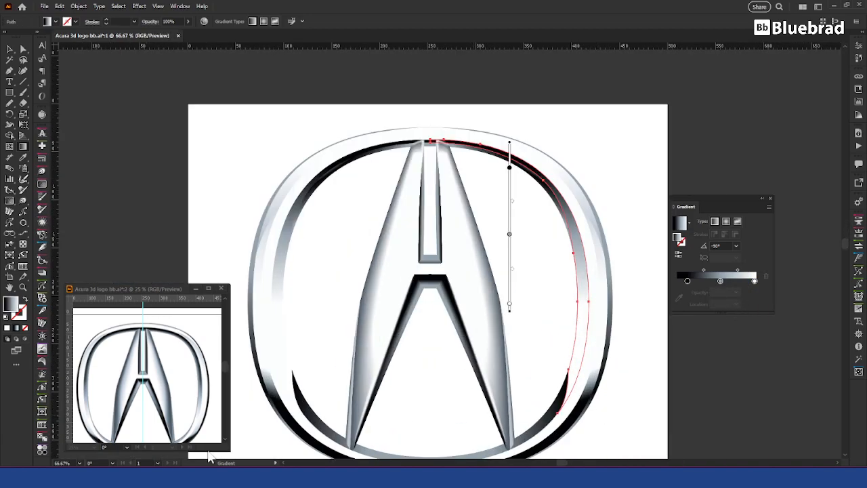
pyautogui.scroll(3, 198, 412)
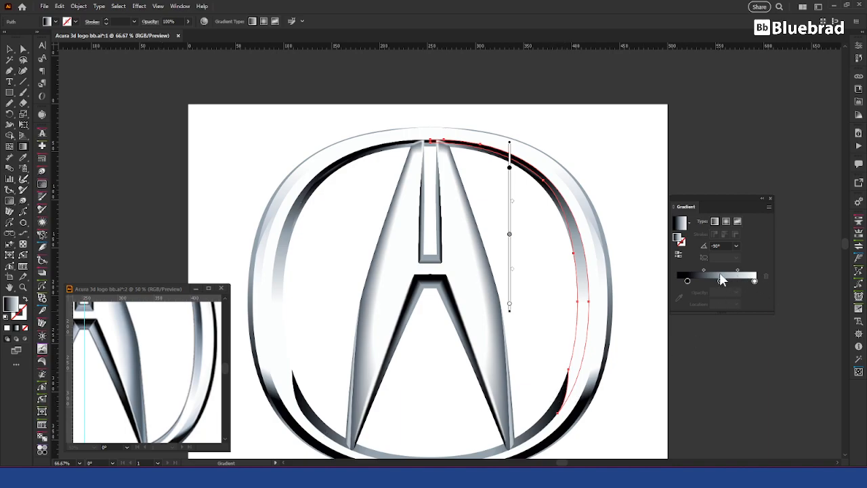
pyautogui.moveTo(721, 281); pyautogui.dragTo(744, 284)
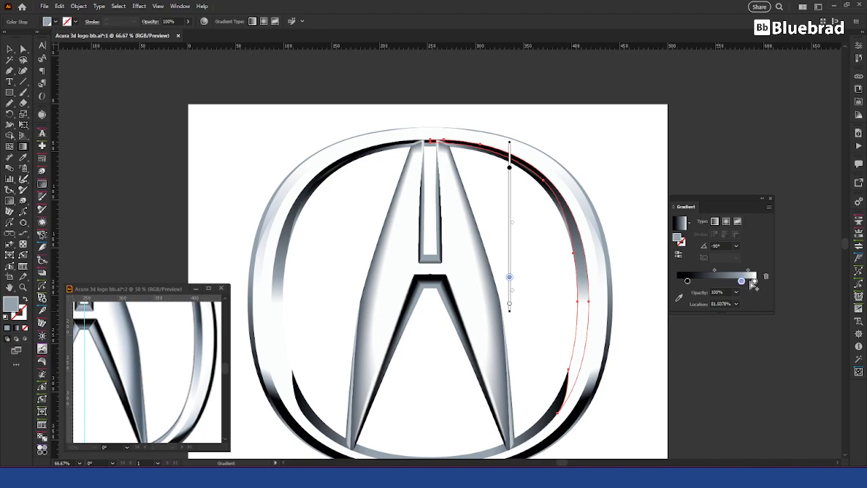
pyautogui.click(699, 282)
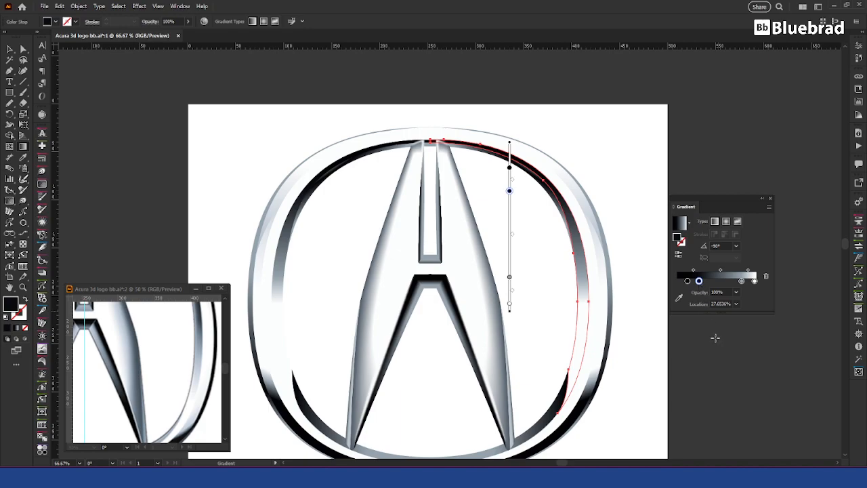
pyautogui.keyDown('ctrl'); pyautogui.click(723, 368); pyautogui.keyUp('ctrl')
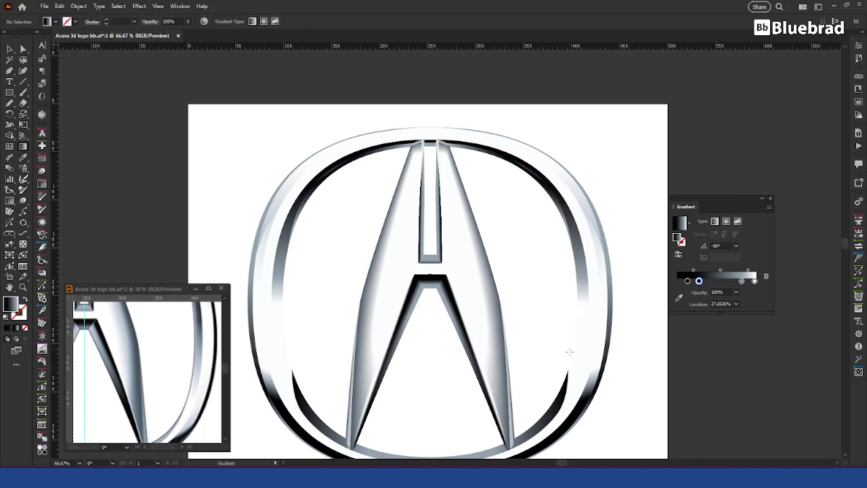
# Select the lower inner-edge sliver and redraw its gradient at about 18° from the ring's bottom centre toward its tapered tip.
pyautogui.scroll(-1, 569, 346)
pyautogui.scroll(3, 569, 346)
pyautogui.click(524, 330)
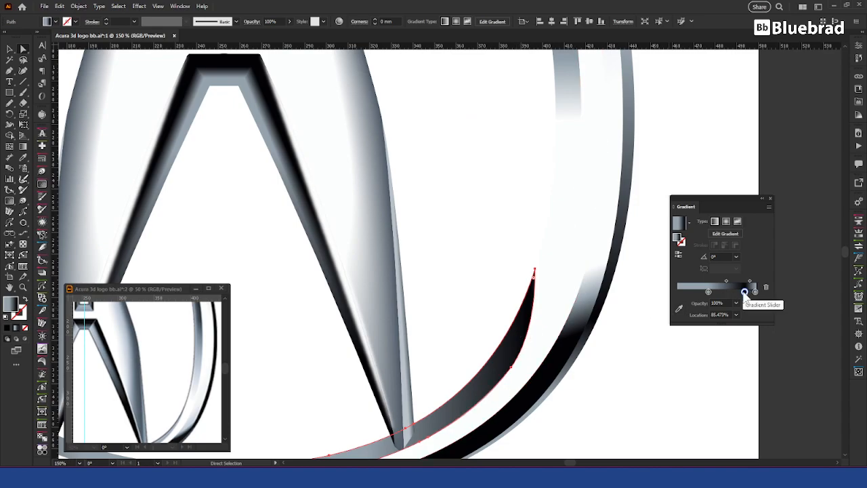
pyautogui.scroll(-2, 515, 286)
pyautogui.press('g')
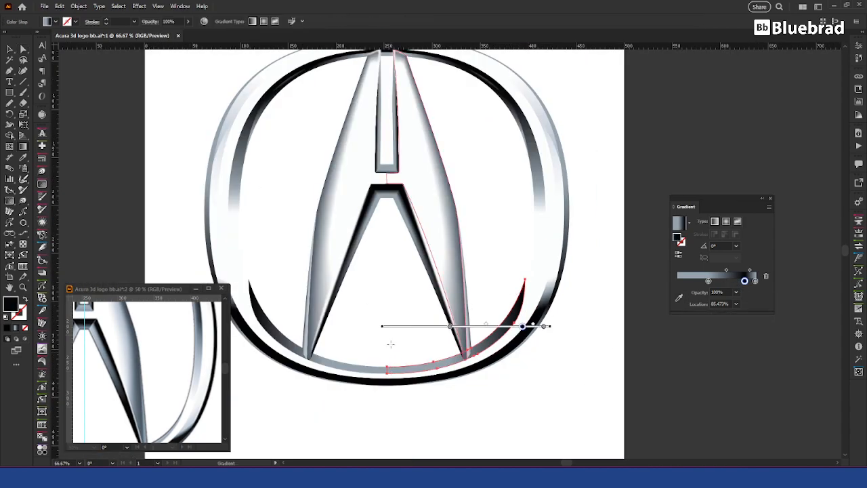
pyautogui.moveTo(383, 346)
pyautogui.mouseDown()
pyautogui.moveTo(526, 298)
pyautogui.moveTo(529, 309)
pyautogui.mouseUp()
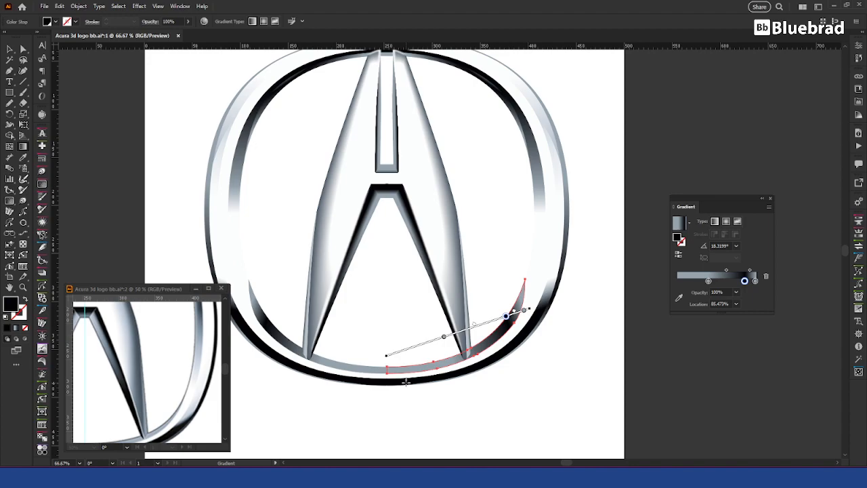
# Shift the lower sliver's outer-edge anchor slightly inward near its tapered end.
pyautogui.press('a')
pyautogui.click(549, 387)
pyautogui.scroll(3, 522, 322)
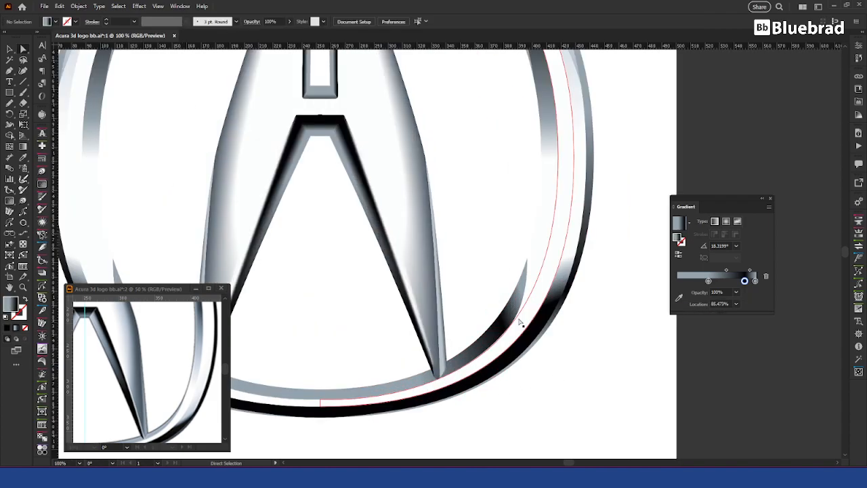
pyautogui.click(513, 309)
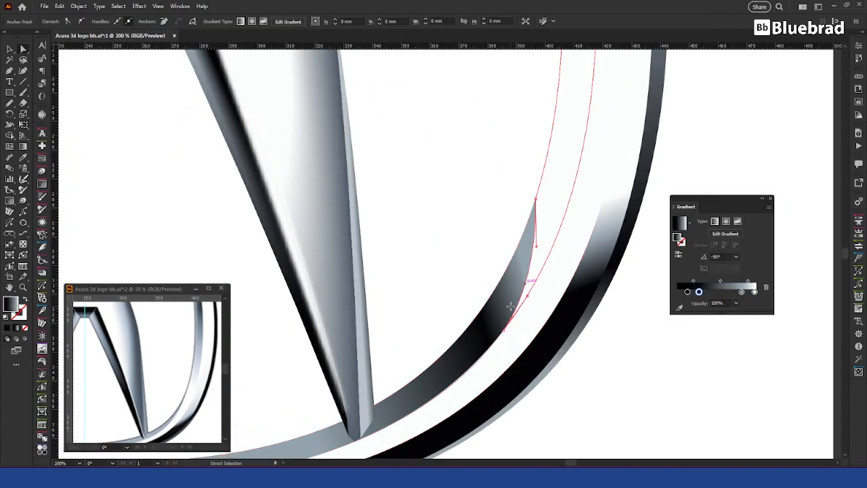
pyautogui.moveTo(503, 331); pyautogui.dragTo(495, 330)
pyautogui.hotkey('ctrl', 'z')
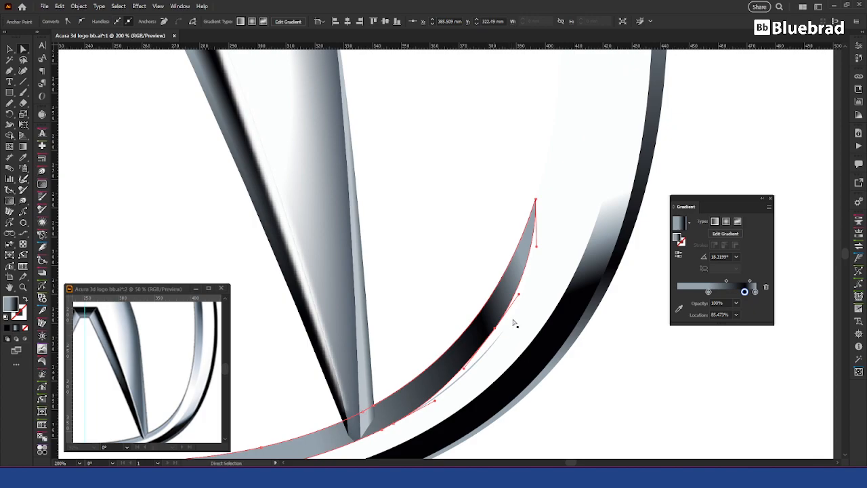
# Extend the inner band's lower end toward the A's right foot and reshape its handles to follow the ring's curve.
pyautogui.click(513, 324)
pyautogui.moveTo(503, 329); pyautogui.dragTo(394, 423)
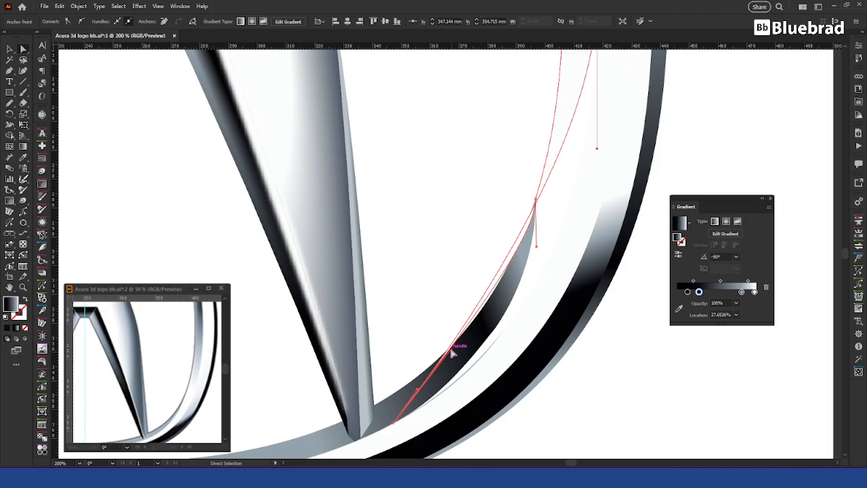
pyautogui.moveTo(451, 349); pyautogui.dragTo(561, 342)
pyautogui.moveTo(417, 389); pyautogui.dragTo(520, 339)
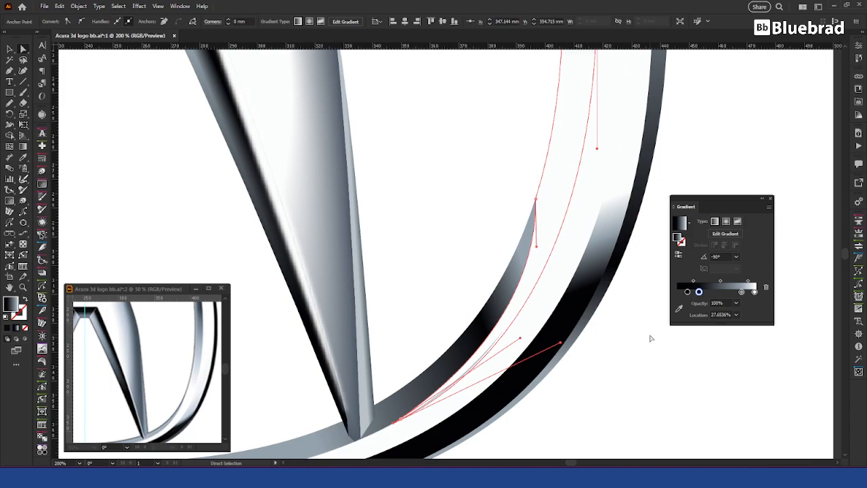
pyautogui.moveTo(522, 339); pyautogui.dragTo(479, 357)
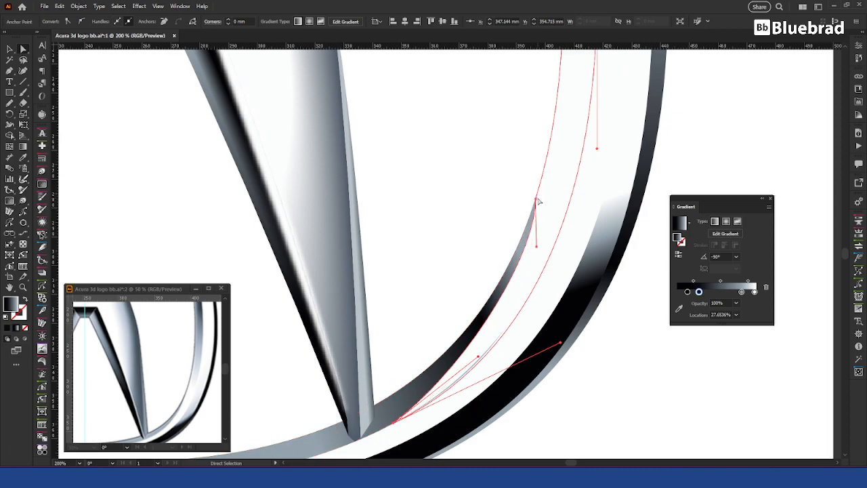
# Delete the inner band's anchor at the lower sliver's tip and move the sliver's tip slightly outward beneath the band.
pyautogui.press('p')
pyautogui.click(536, 199)
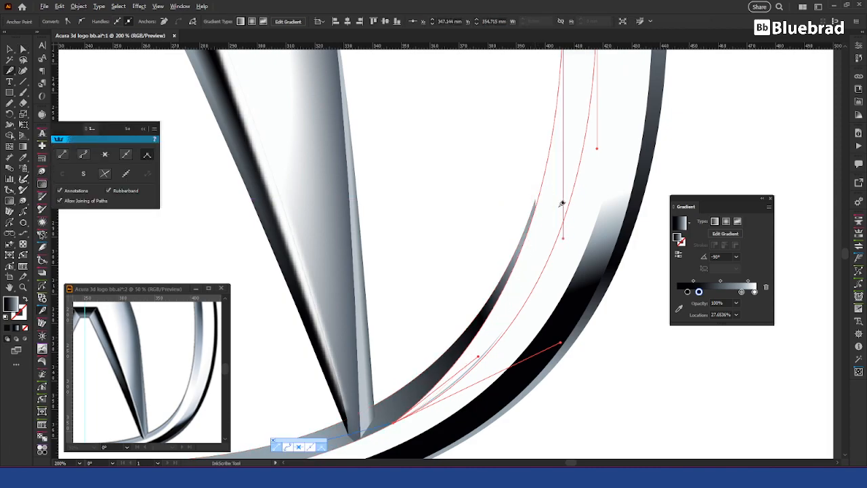
pyautogui.press('a')
pyautogui.moveTo(535, 200)
pyautogui.mouseDown()
pyautogui.moveTo(538, 220)
pyautogui.moveTo(542, 210)
pyautogui.mouseUp()
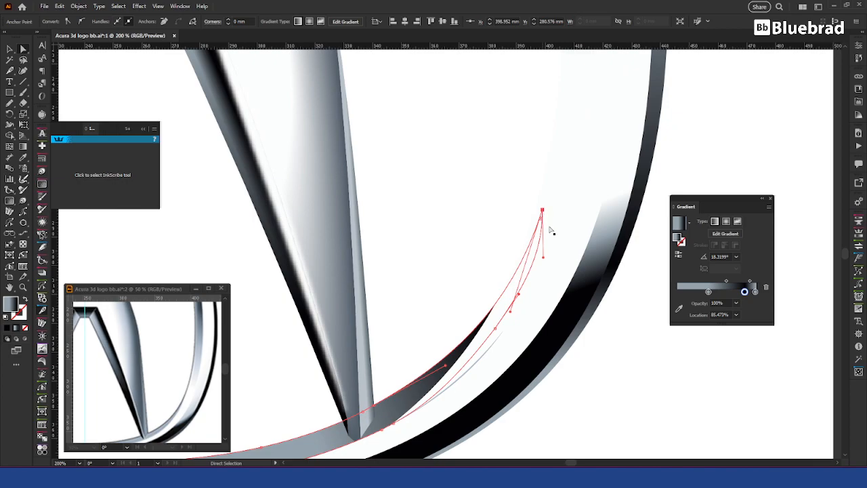
# Examine how the inner band, the lower sliver and the ring's white face meet beside the A's right foot.
pyautogui.click(500, 316)
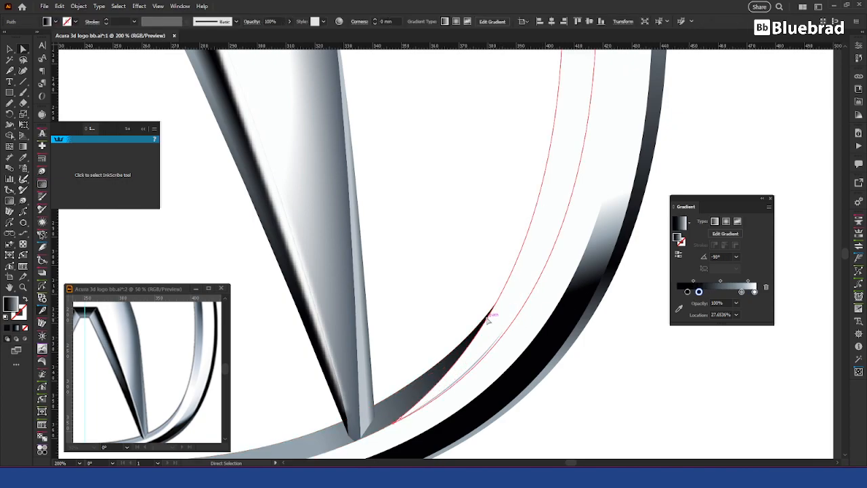
pyautogui.click(478, 363)
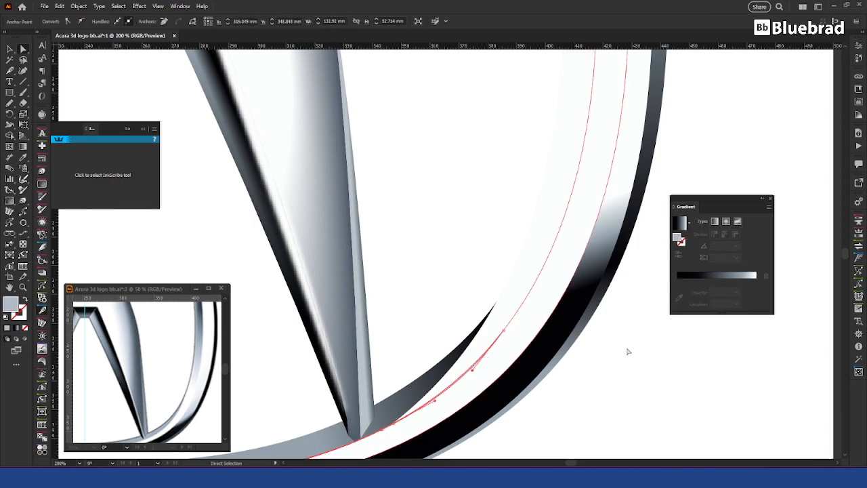
pyautogui.moveTo(427, 355); pyautogui.dragTo(639, 226)
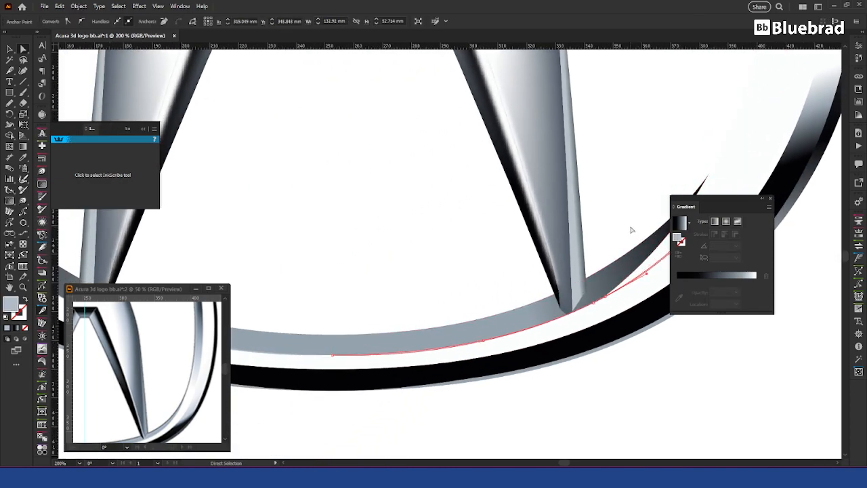
pyautogui.click(631, 233)
pyautogui.moveTo(635, 311); pyautogui.dragTo(458, 357)
pyautogui.click(458, 352)
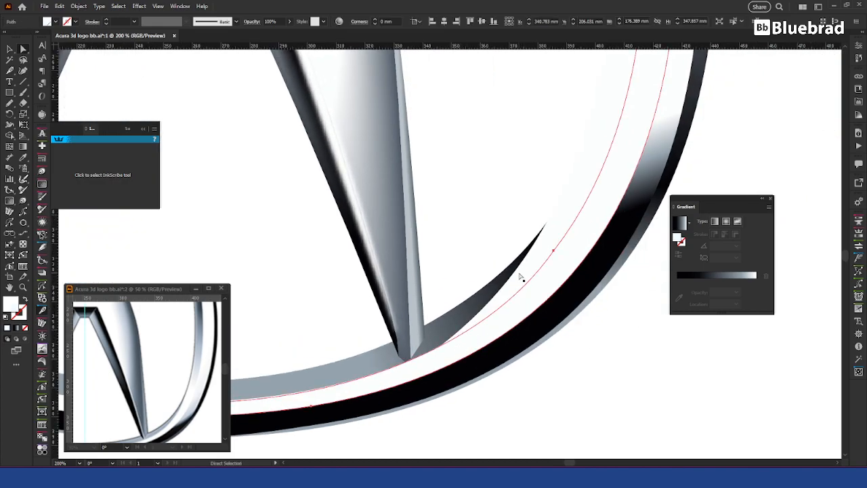
pyautogui.click(521, 277)
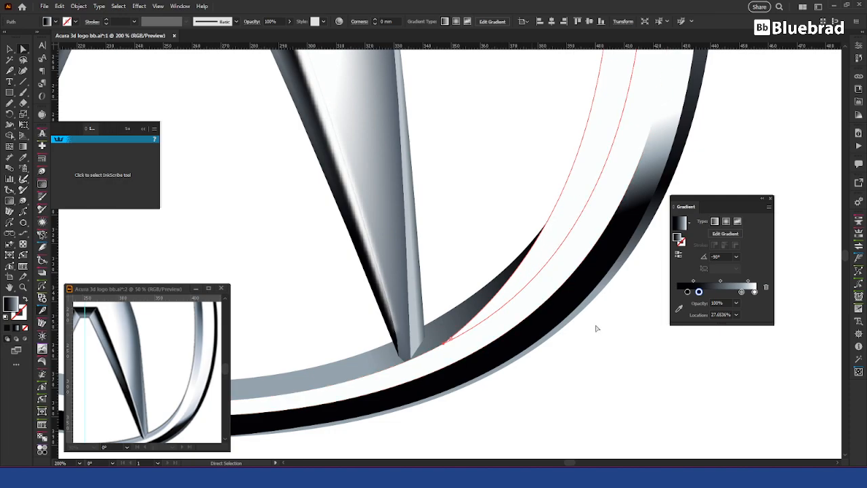
pyautogui.click(626, 357)
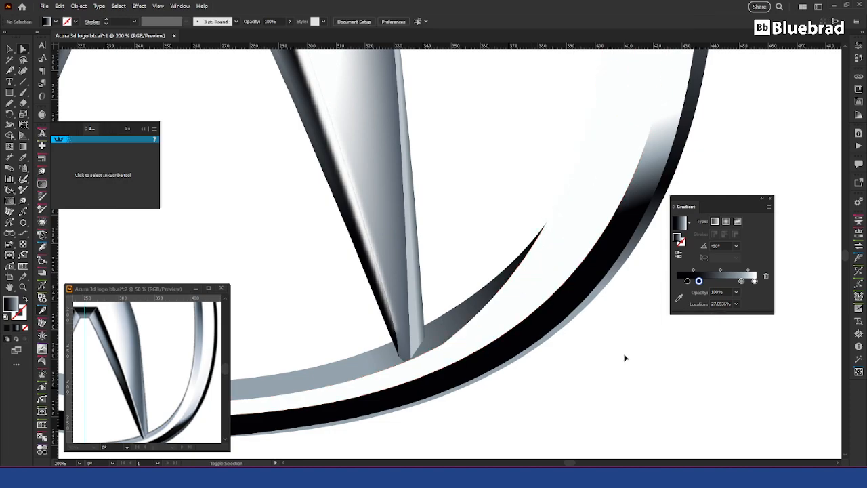
# Show the transparency grid, select the inner band and set its gradient's white end stop to 100%.
pyautogui.hotkey('ctrl', 'shift', 'd')
pyautogui.moveTo(581, 195); pyautogui.dragTo(528, 412)
pyautogui.click(568, 237)
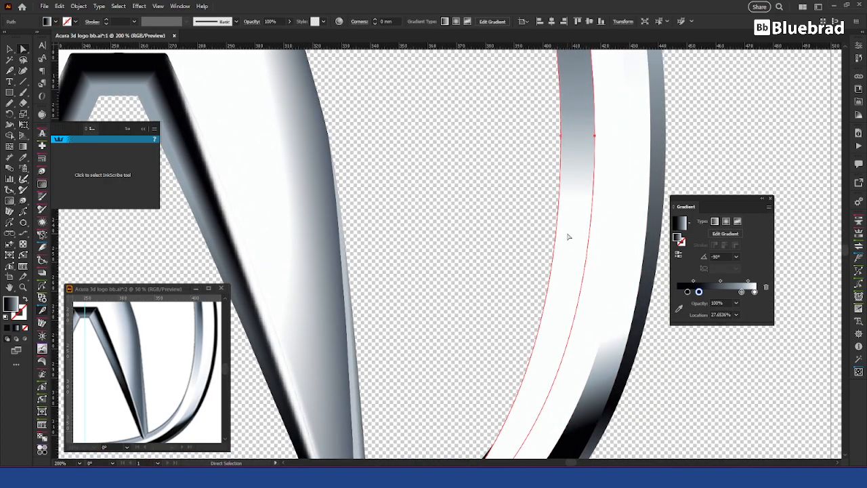
pyautogui.scroll(-3, 580, 294)
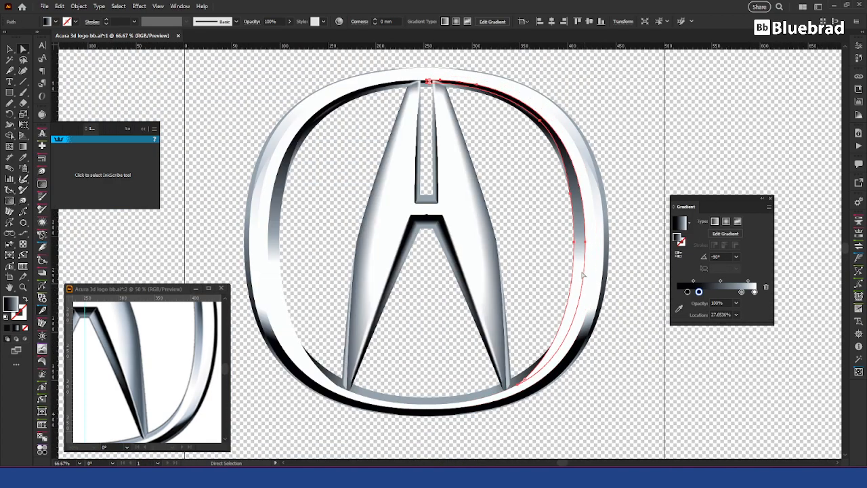
pyautogui.click(755, 291)
# Redraw the inner band's gradient from the ring's top to the band's lower-right end at about -84°, and deselect the band.
pyautogui.press('g')
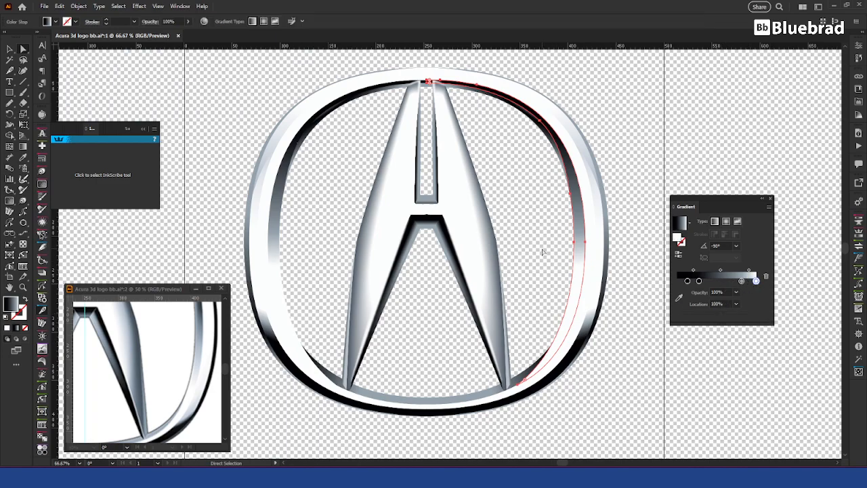
pyautogui.moveTo(507, 270)
pyautogui.mouseDown()
pyautogui.moveTo(497, 353)
pyautogui.moveTo(545, 276)
pyautogui.mouseUp()
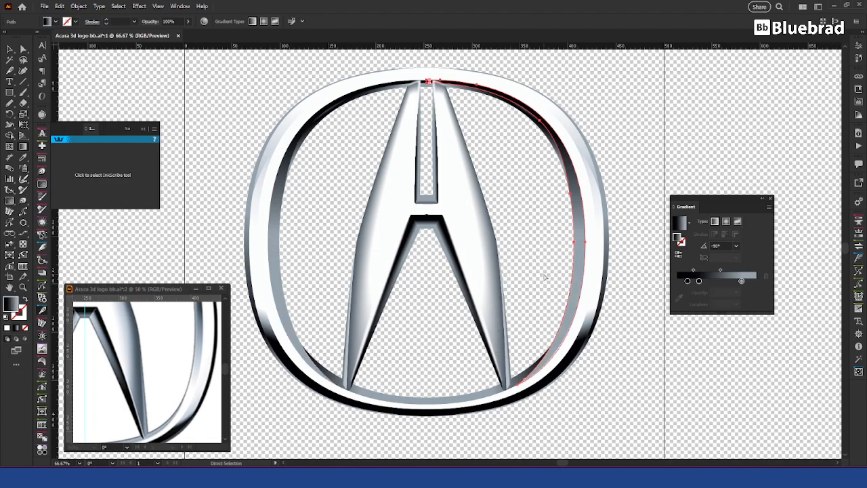
pyautogui.hotkey('ctrl', 'z')
pyautogui.moveTo(505, 230)
pyautogui.mouseDown()
pyautogui.moveTo(498, 327)
pyautogui.moveTo(506, 287)
pyautogui.mouseUp()
pyautogui.moveTo(432, 84)
pyautogui.mouseDown()
pyautogui.moveTo(424, 314)
pyautogui.moveTo(437, 397)
pyautogui.moveTo(462, 386)
pyautogui.mouseUp()
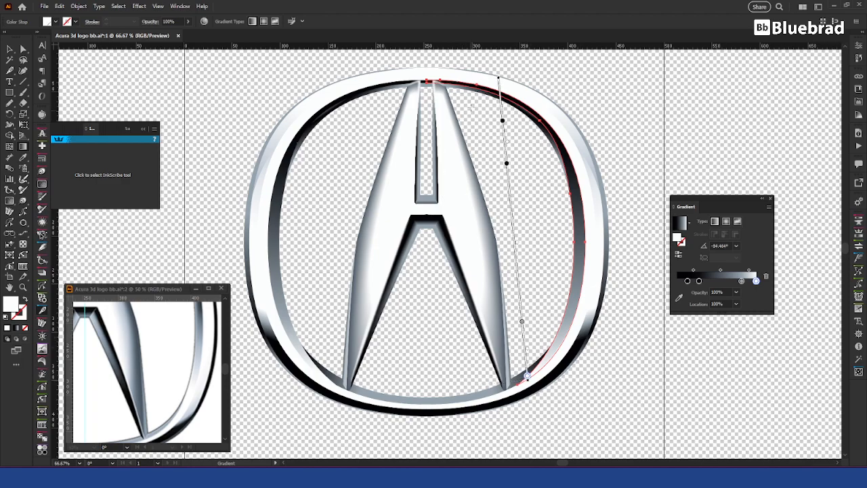
pyautogui.moveTo(527, 375)
pyautogui.mouseDown()
pyautogui.moveTo(504, 379)
pyautogui.moveTo(529, 377)
pyautogui.mouseUp()
pyautogui.press('v')
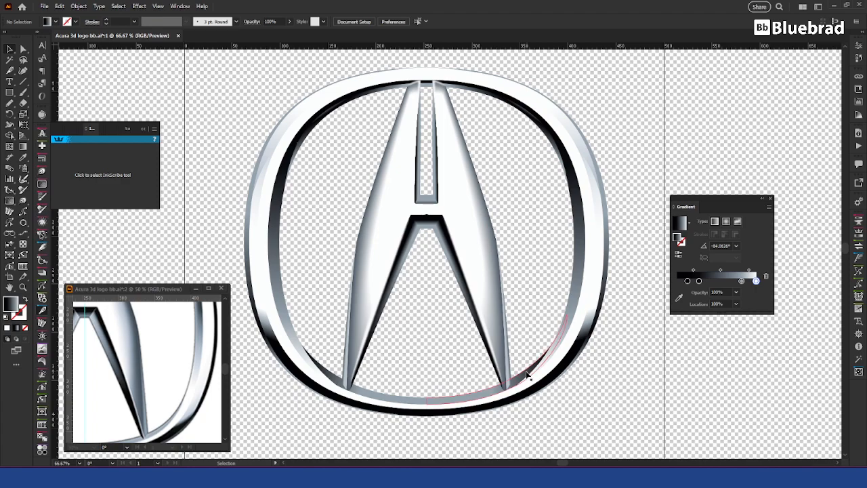
# Select the lower sliver beside the A's right foot and remove the black stop from its gradient.
pyautogui.click(620, 418)
pyautogui.keyDown('ctrl'); pyautogui.click(494, 393); pyautogui.keyUp('ctrl')
pyautogui.press('g')
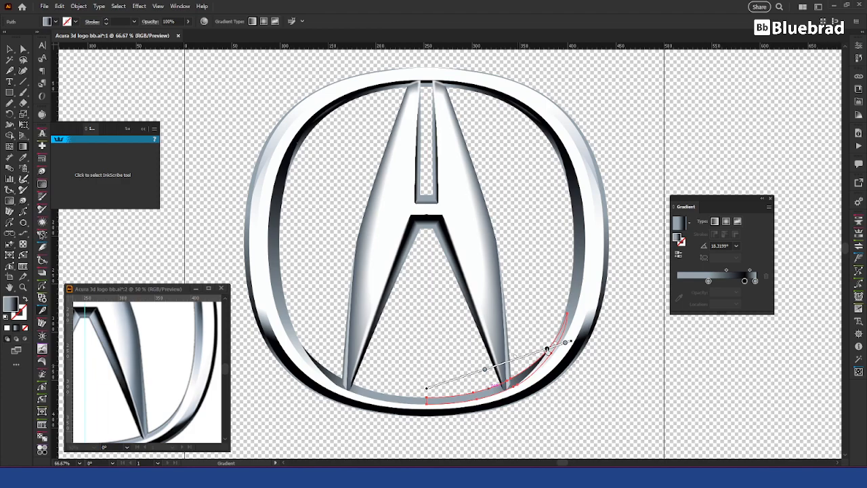
pyautogui.click(547, 349)
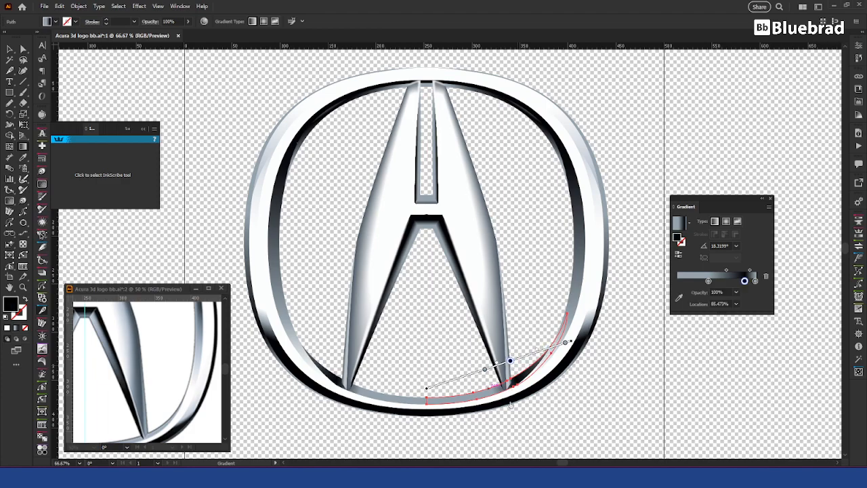
pyautogui.moveTo(744, 280); pyautogui.dragTo(746, 292)
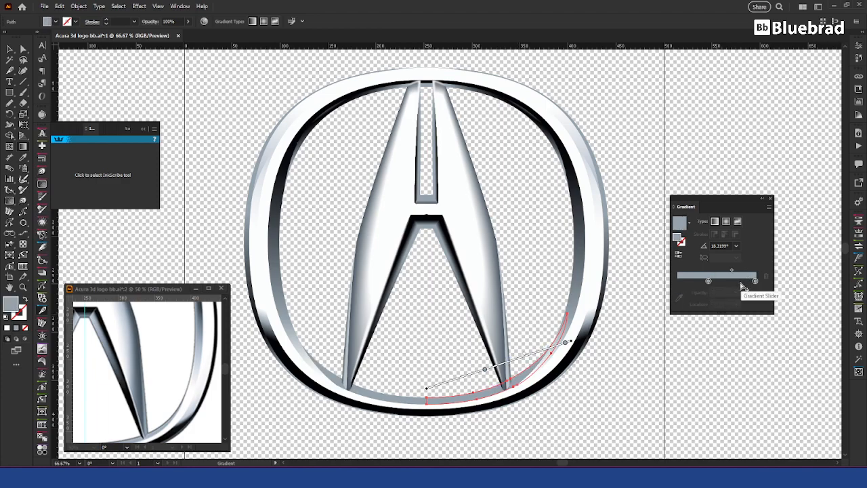
# Add a lighter blue-grey stop at about 70.67% to the lower sliver's gradient and deselect the sliver.
pyautogui.click(733, 286)
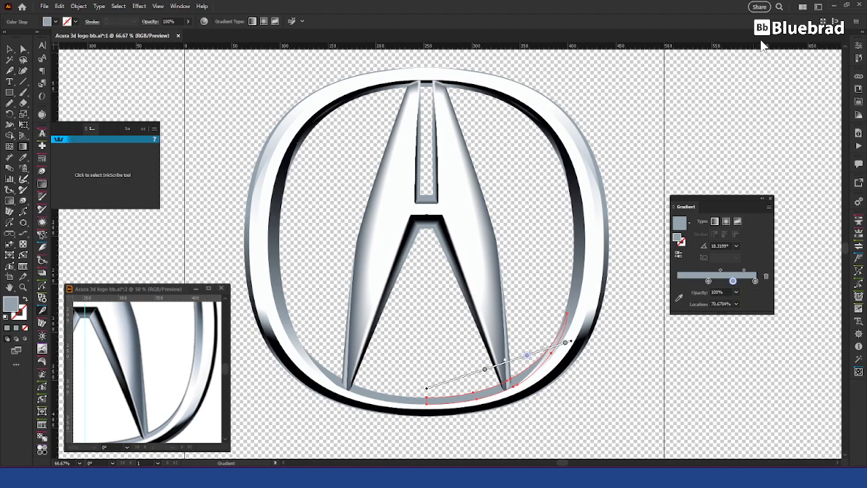
pyautogui.click(178, 7)
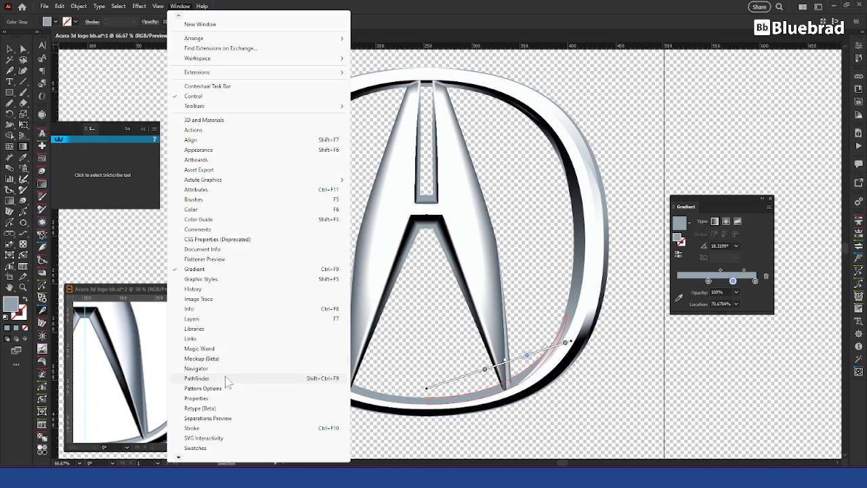
pyautogui.press('Escape')
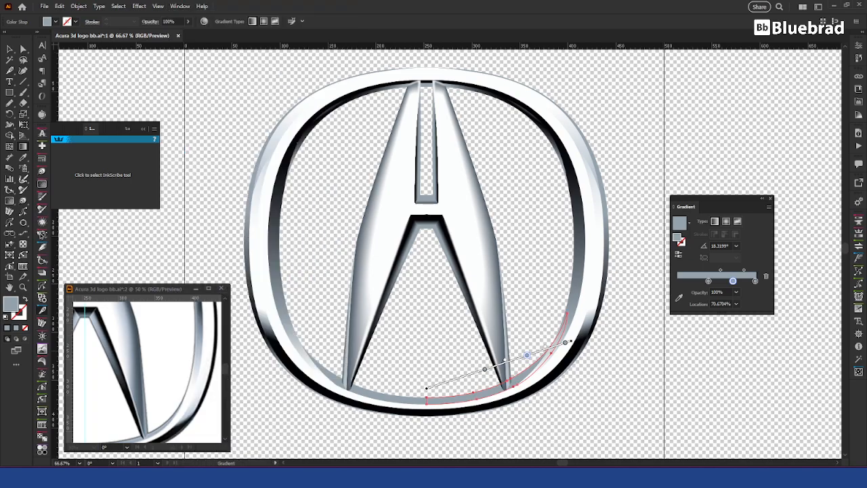
pyautogui.click(734, 285)
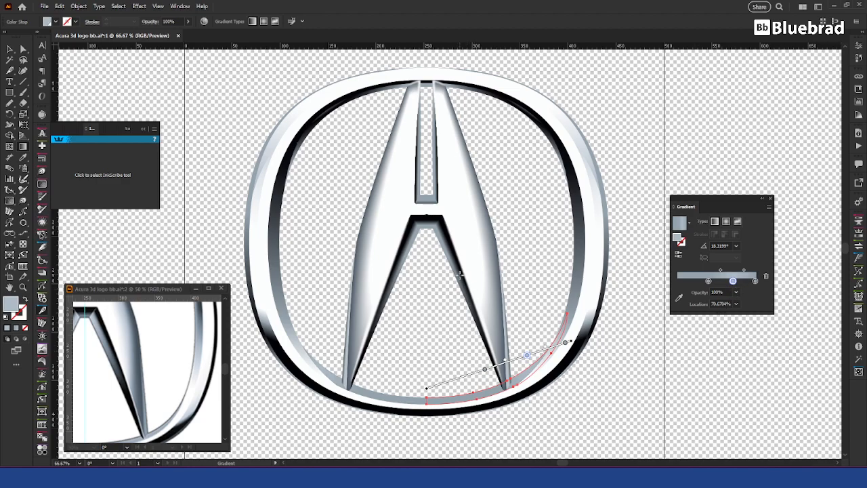
pyautogui.press('v')
pyautogui.click(655, 326)
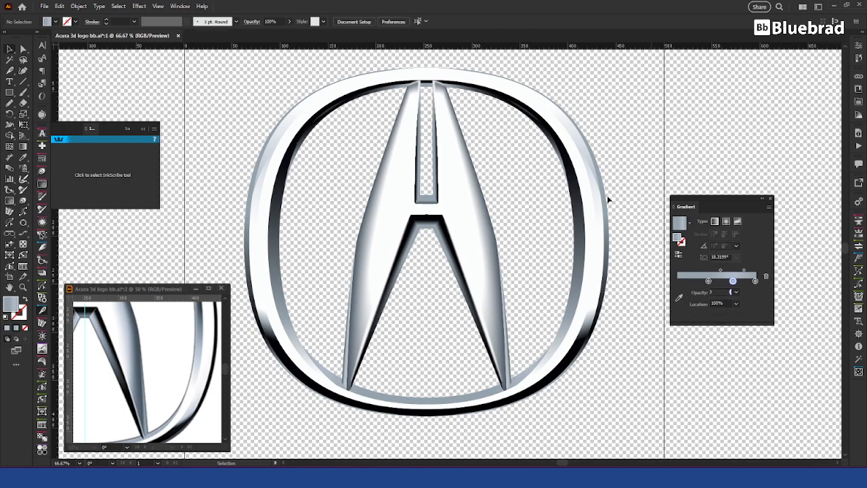
# Examine the upper sliver and its gradient along the inner band, comparing its start at the A's tip with the reference.
pyautogui.press('a')
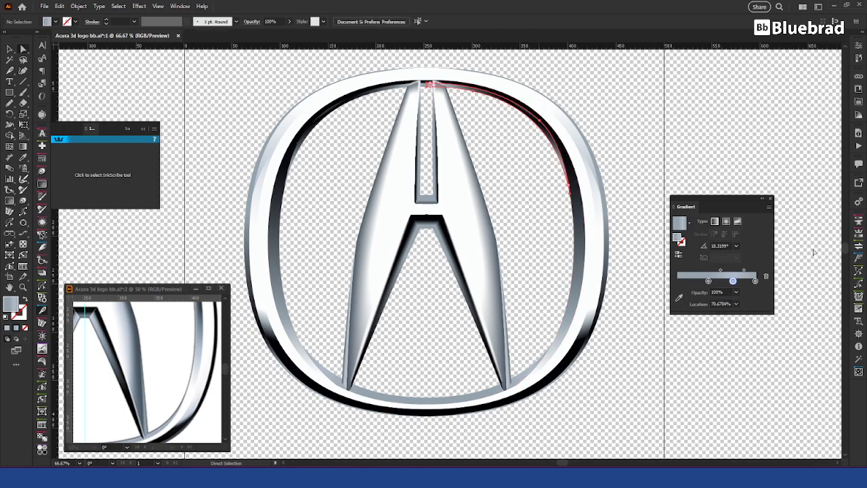
pyautogui.click(748, 289)
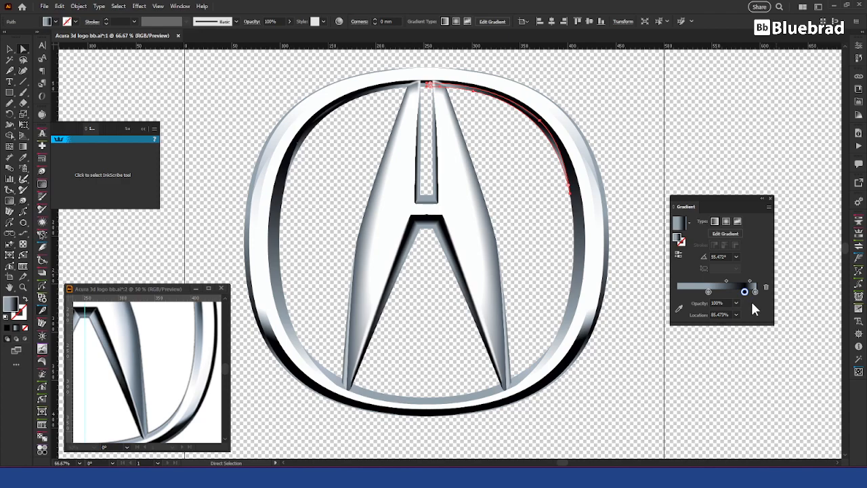
pyautogui.click(174, 346)
pyautogui.moveTo(168, 328); pyautogui.dragTo(197, 442)
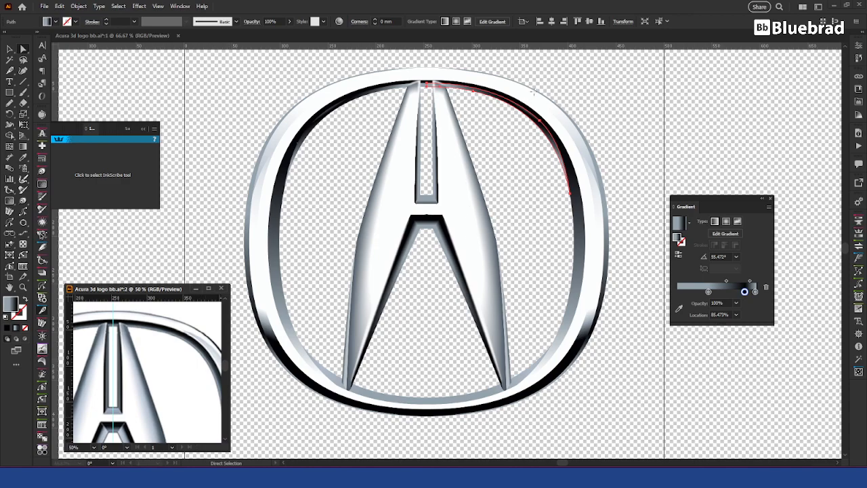
pyautogui.press('g')
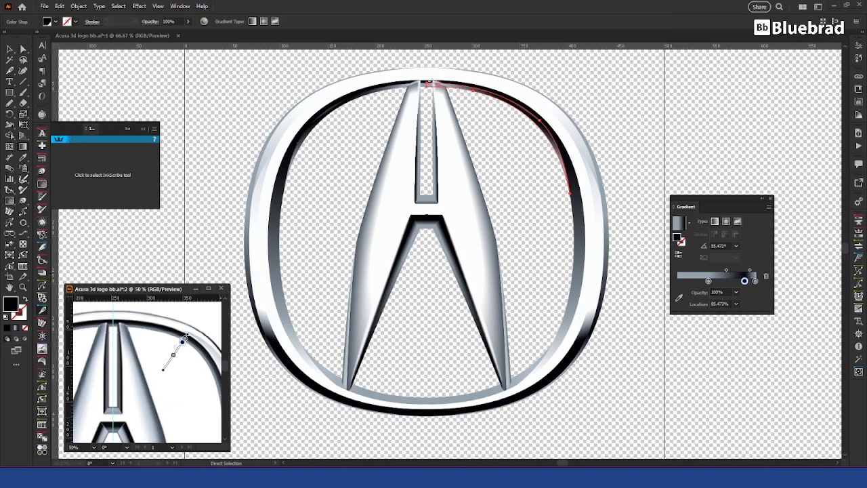
pyautogui.scroll(5, 428, 80)
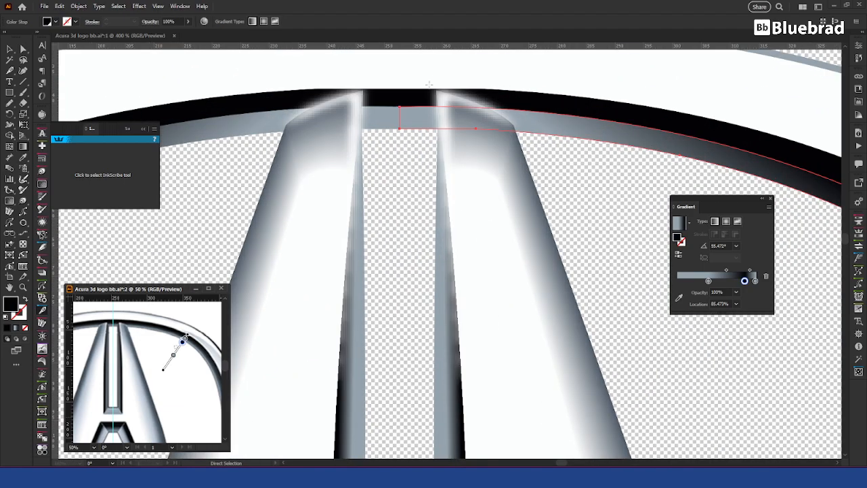
pyautogui.click(407, 108)
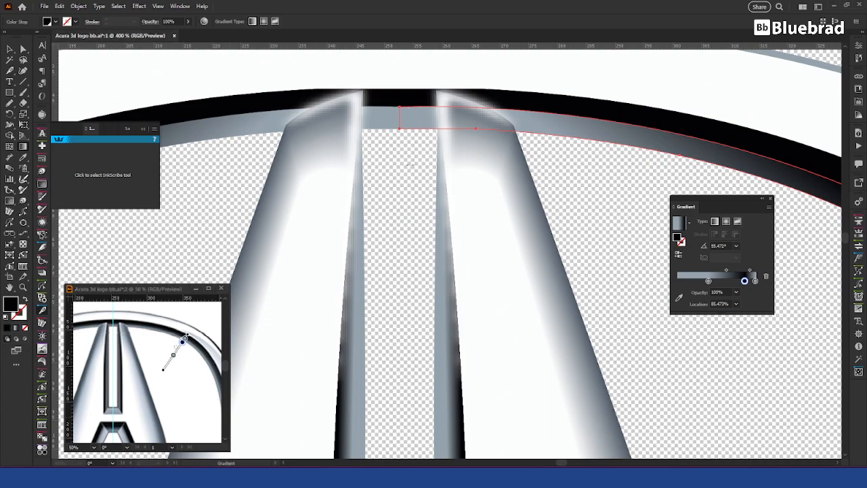
pyautogui.moveTo(407, 106)
pyautogui.mouseDown()
pyautogui.moveTo(408, 264)
pyautogui.moveTo(407, 157)
pyautogui.mouseUp()
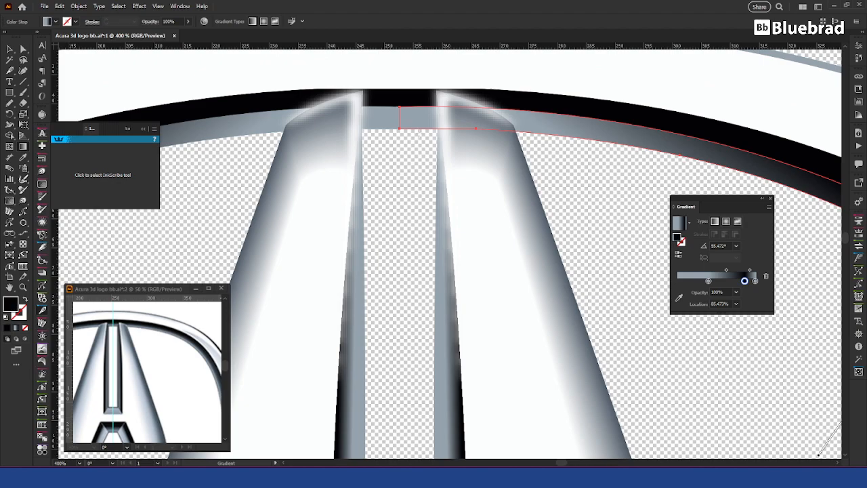
pyautogui.scroll(-3, 586, 173)
pyautogui.moveTo(620, 225); pyautogui.dragTo(396, 186)
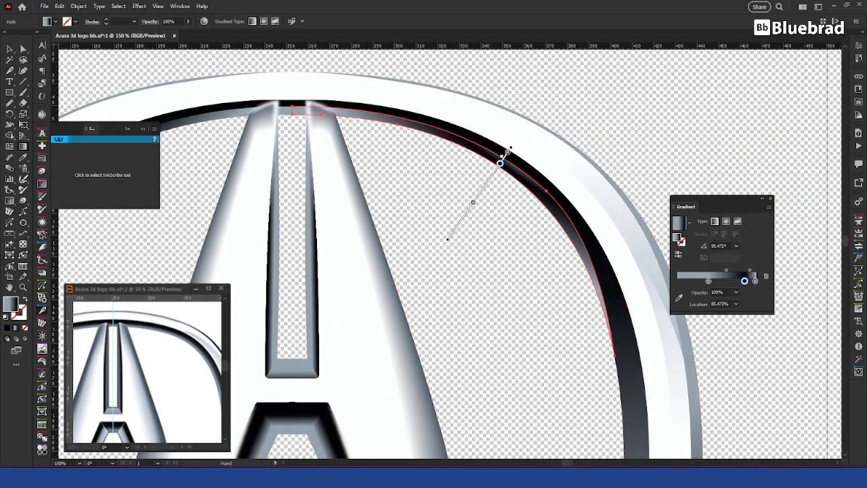
pyautogui.press('v')
pyautogui.click(537, 223)
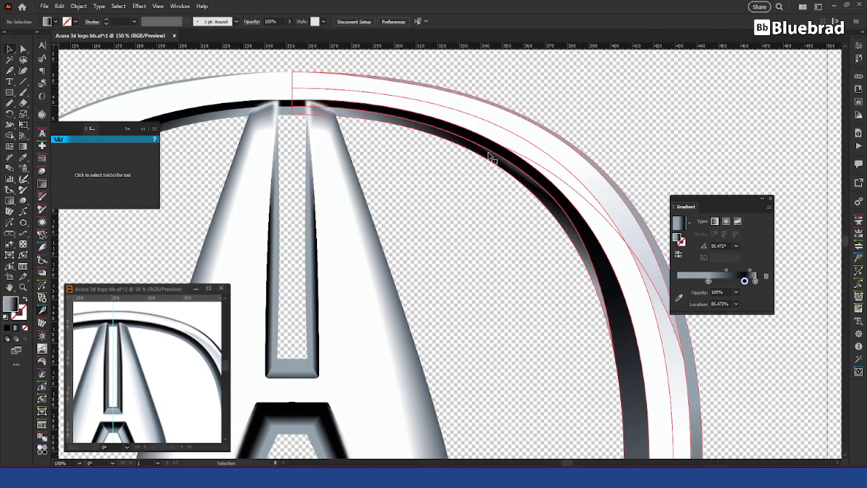
# Isolate the upper sliver, duplicate it slightly upward and fill the copy solid black.
pyautogui.click(492, 158)
pyautogui.doubleClick(492, 159)
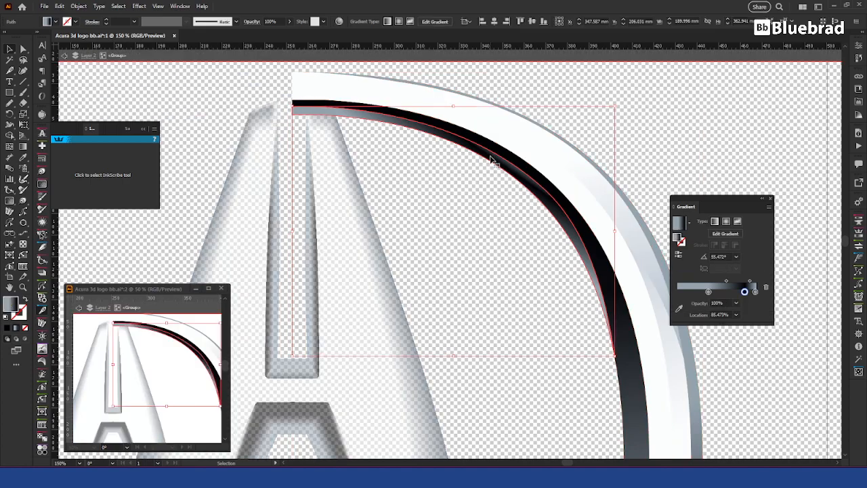
pyautogui.doubleClick(492, 160)
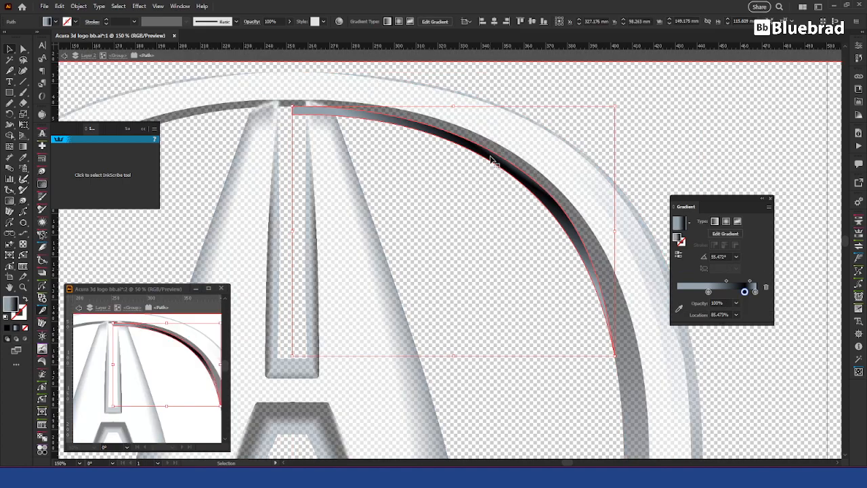
pyautogui.scroll(1, 492, 160)
pyautogui.moveTo(499, 166)
pyautogui.mouseDown()
pyautogui.moveTo(510, 157)
pyautogui.moveTo(501, 158)
pyautogui.mouseUp()
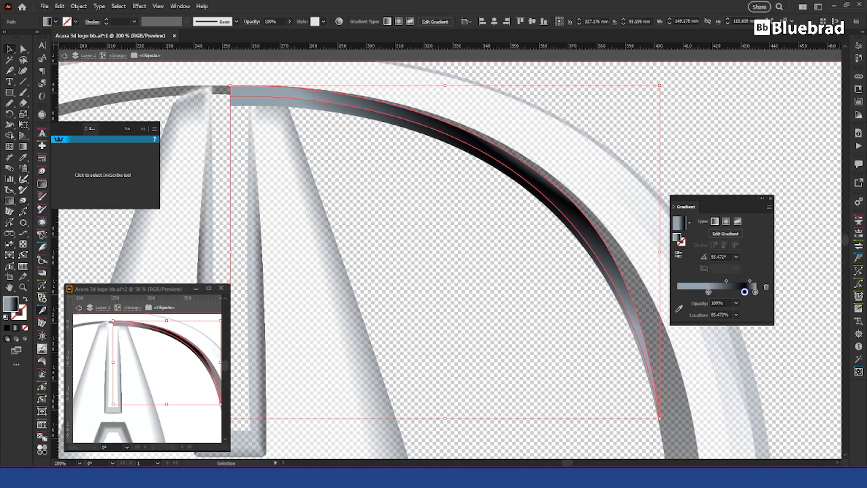
pyautogui.click(6, 328)
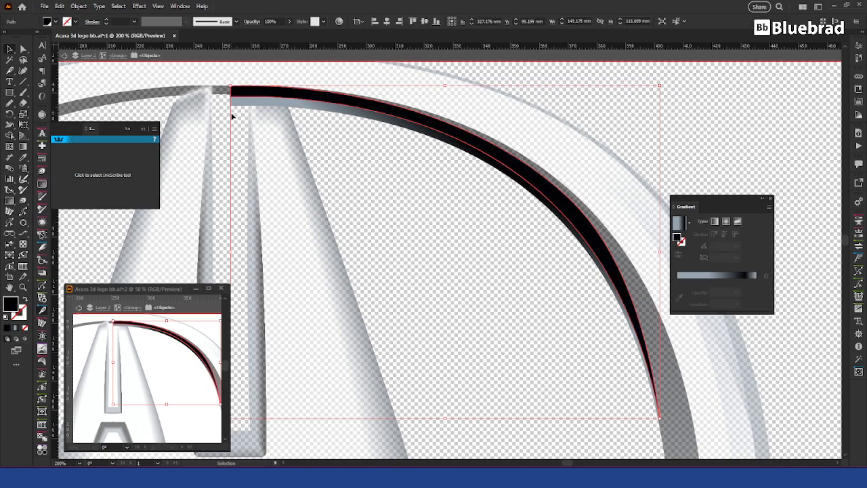
# Copy the original gradient sliver and paste the duplicate in front of the black shape.
pyautogui.press('.')
pyautogui.press('a')
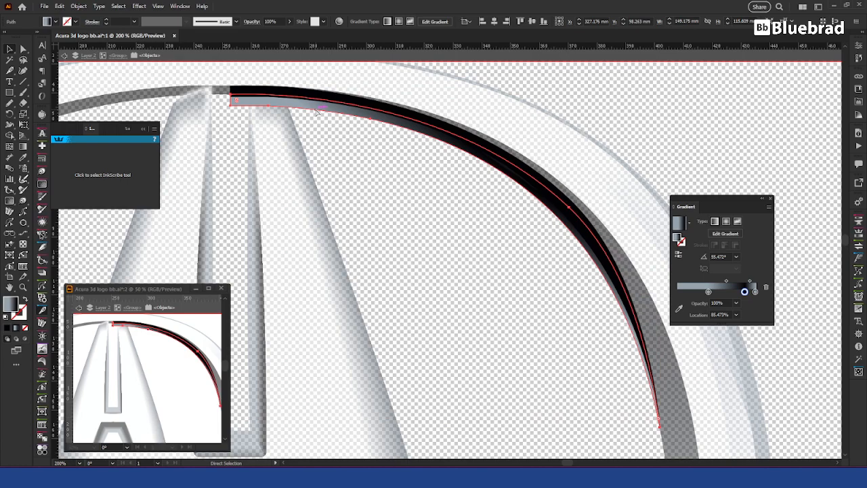
pyautogui.hotkey('ctrl', 'shift', 'a')
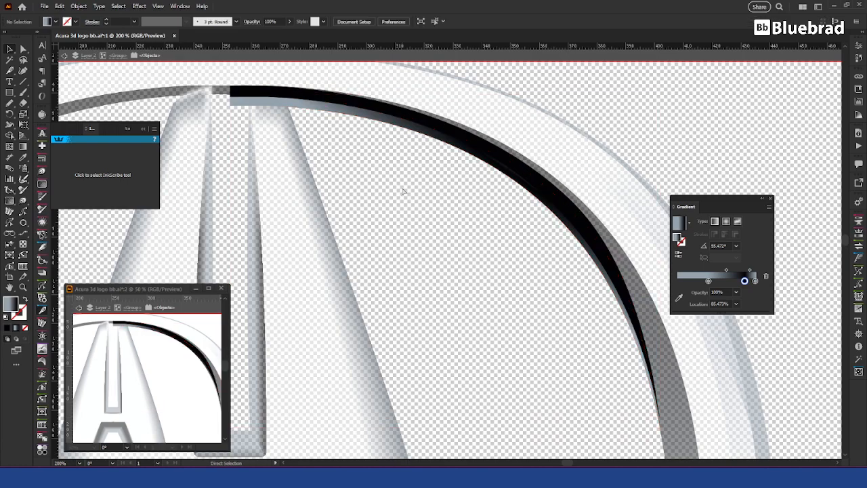
pyautogui.hotkey('ctrl', 'f')
pyautogui.press('v')
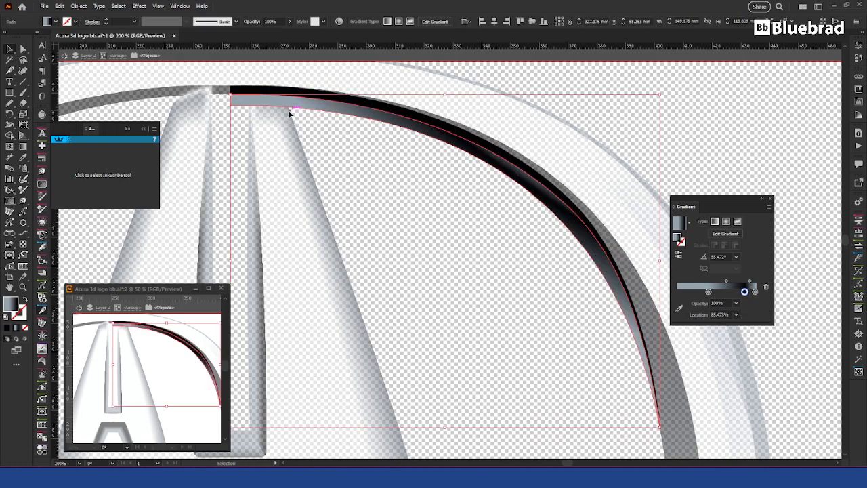
# Select the black copy with the pasted sliver and make a clipping mask from them.
pyautogui.click(332, 126)
pyautogui.moveTo(345, 121); pyautogui.dragTo(353, 96)
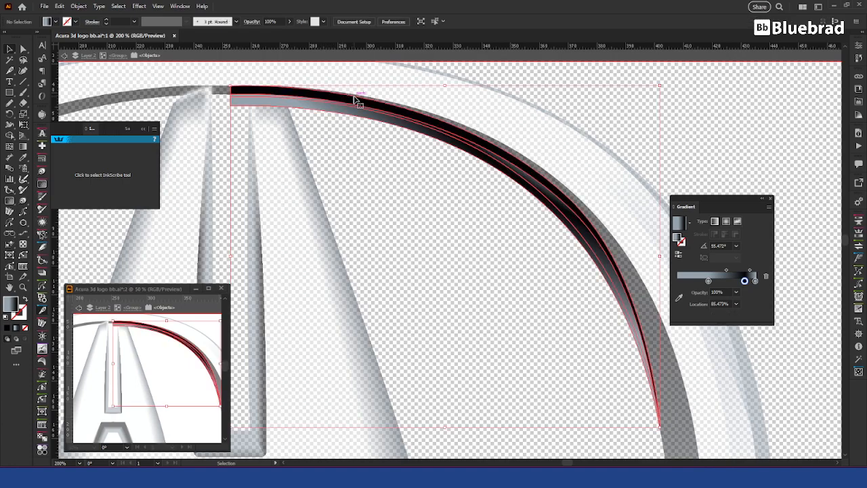
pyautogui.rightClick(353, 98)
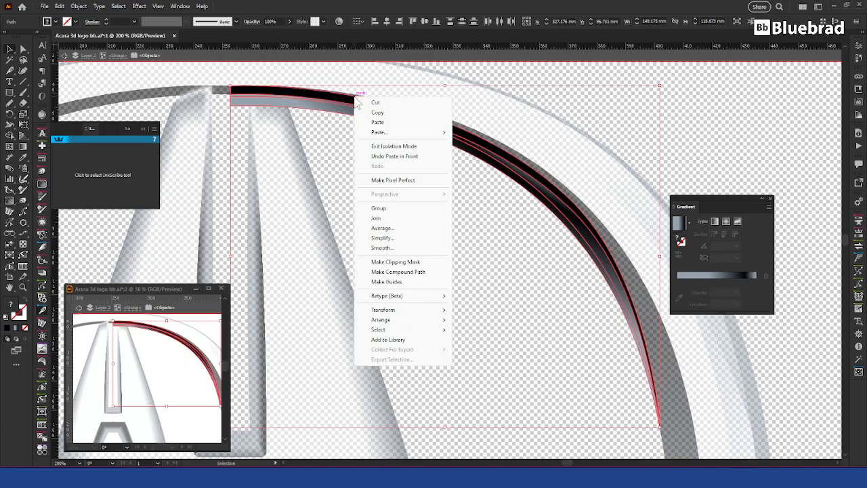
pyautogui.click(391, 260)
pyautogui.click(453, 248)
# Select the sliver shapes inside the clip group and fill the region above the gradient sliver with black using Shape Builder.
pyautogui.scroll(4, 262, 94)
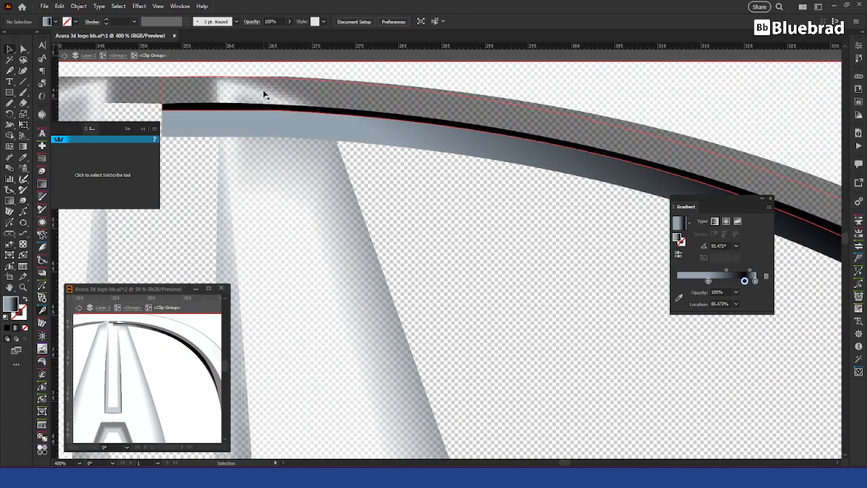
pyautogui.press('a')
pyautogui.click(181, 110)
pyautogui.press('v')
pyautogui.keyDown('shift'); pyautogui.click(188, 132); pyautogui.keyUp('shift')
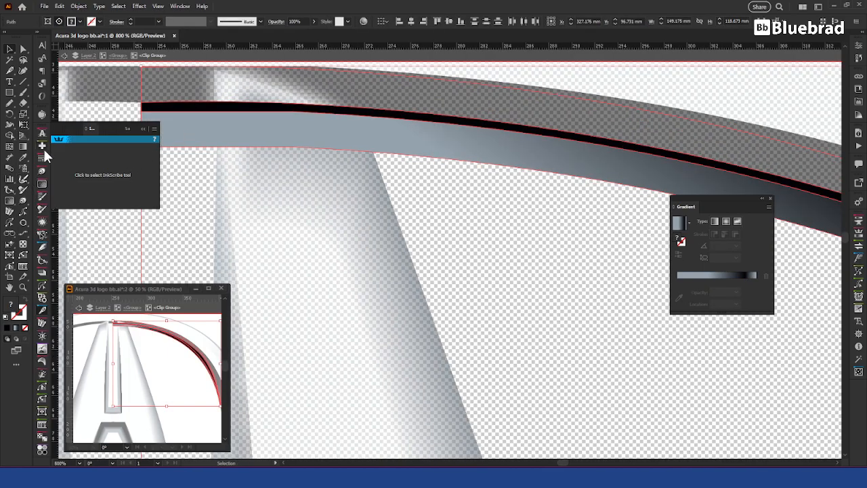
pyautogui.click(10, 135)
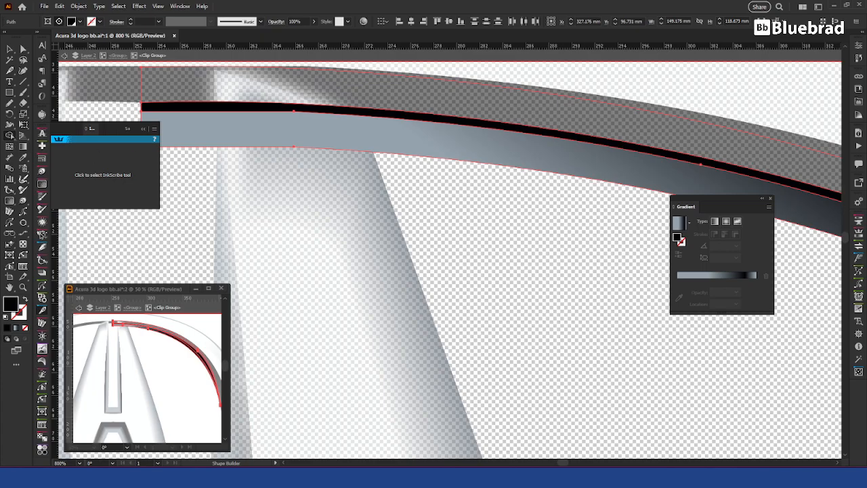
pyautogui.click(175, 85)
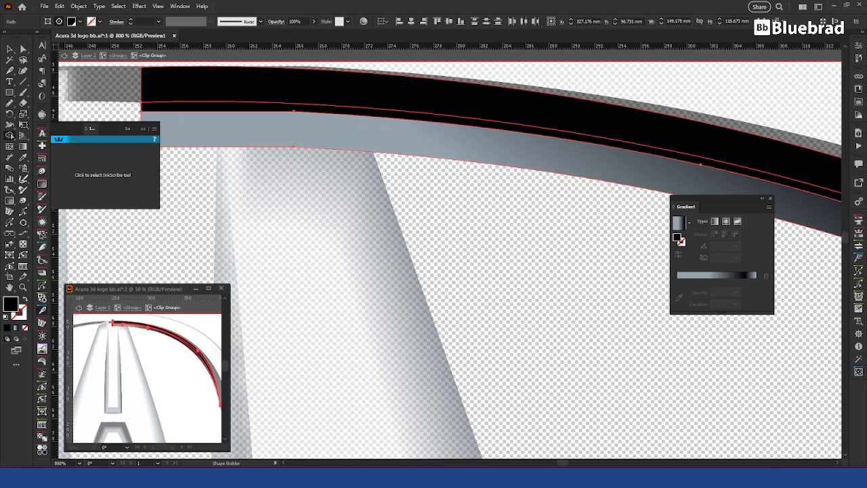
pyautogui.click(10, 138)
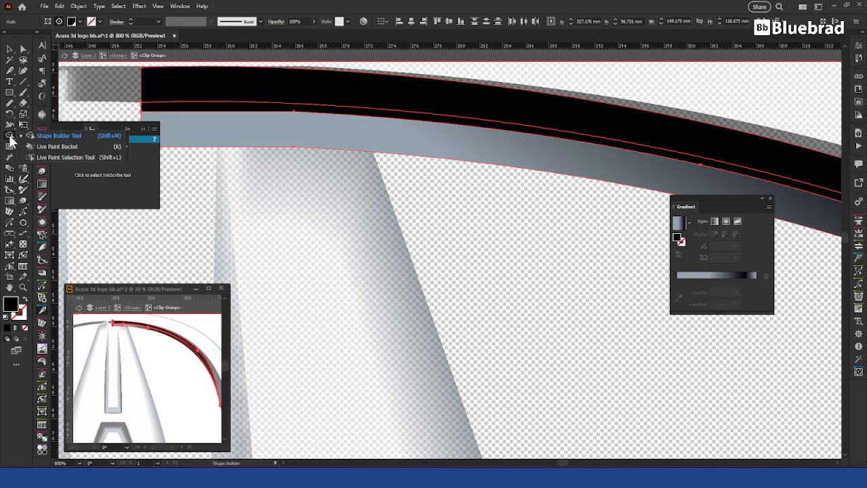
pyautogui.click(27, 135)
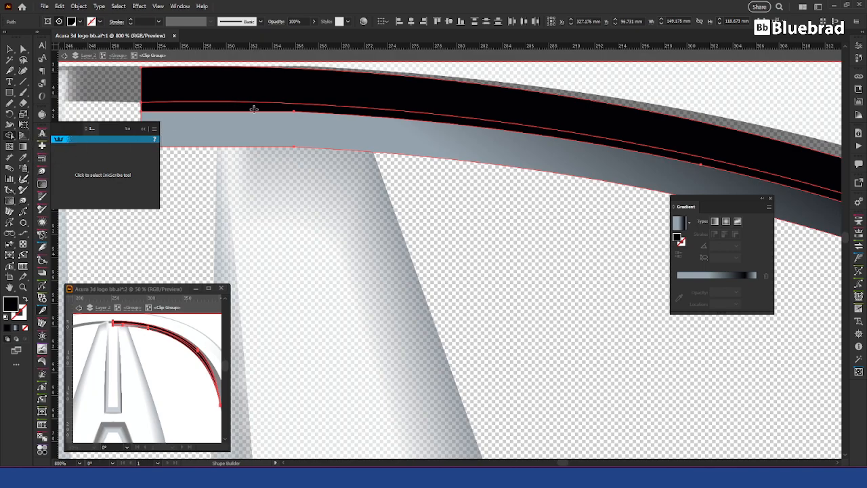
# Blend the black shape into the gradient sliver below it using 200 specified steps, and exit the clip group's isolation.
pyautogui.click(11, 132)
pyautogui.click(39, 182)
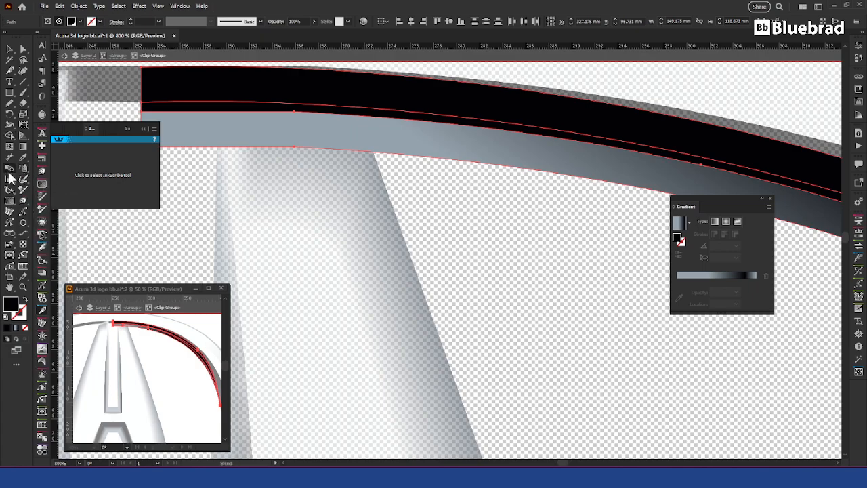
pyautogui.click(217, 129)
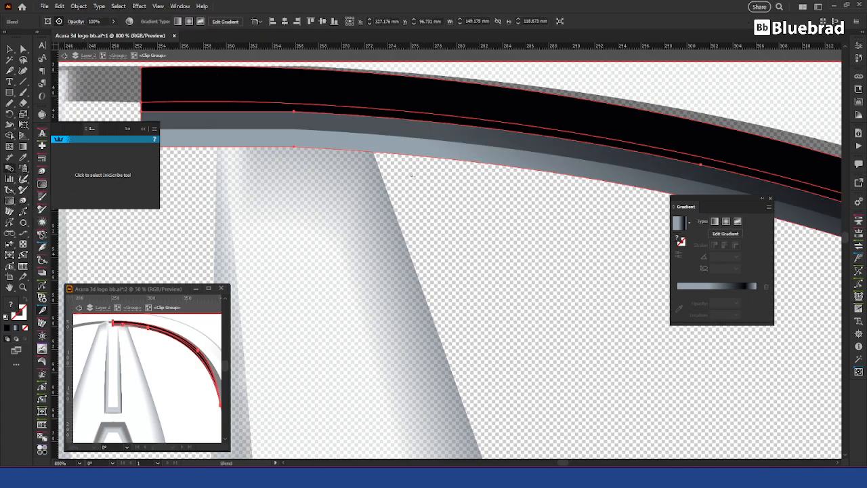
pyautogui.press('Return')
pyautogui.click(451, 200)
pyautogui.click(436, 224)
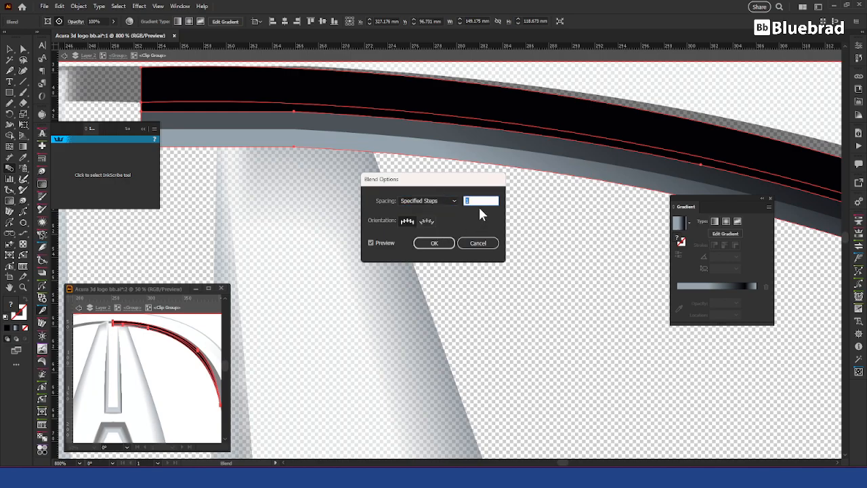
pyautogui.write('200')
pyautogui.press('Return')
pyautogui.click(10, 49)
pyautogui.click(474, 212)
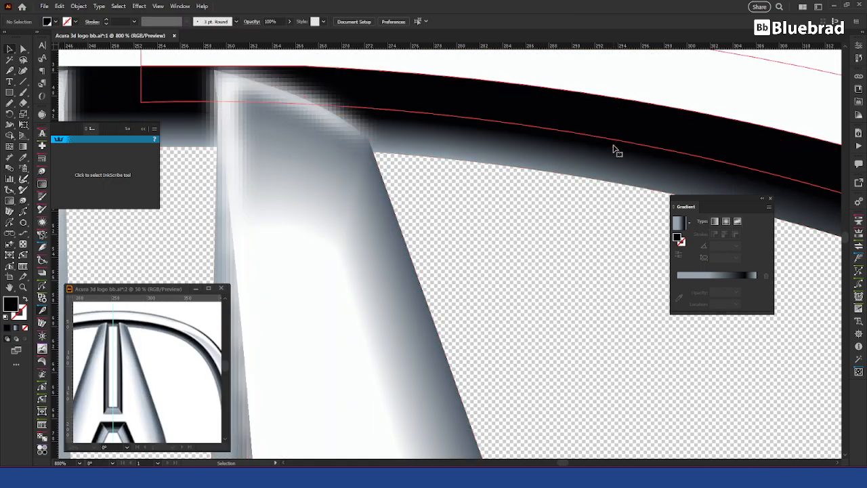
# Examine the blended inner band and the whole logo close up, comparing the artwork in outline and preview modes.
pyautogui.click(618, 154)
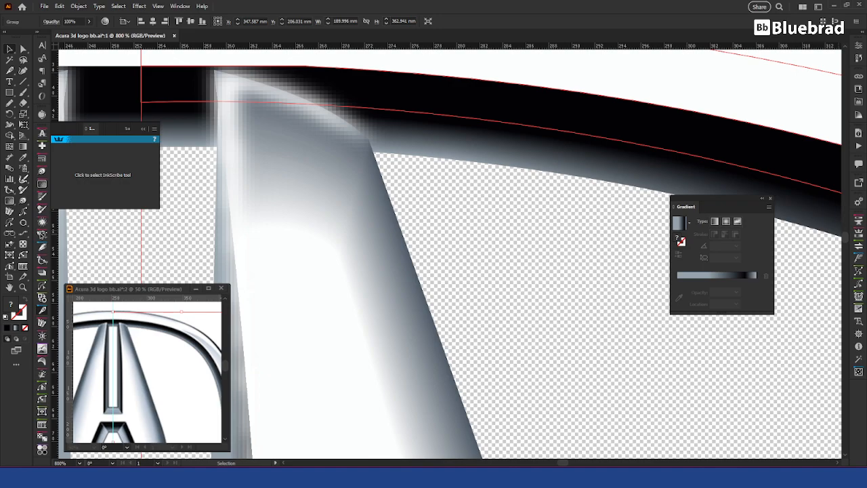
pyautogui.click(516, 261)
pyautogui.scroll(-9, 549, 217)
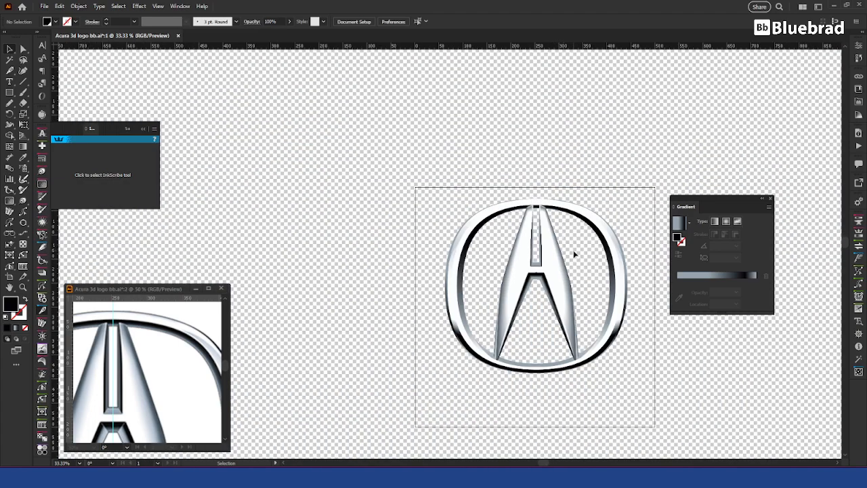
pyautogui.moveTo(591, 258); pyautogui.dragTo(535, 217)
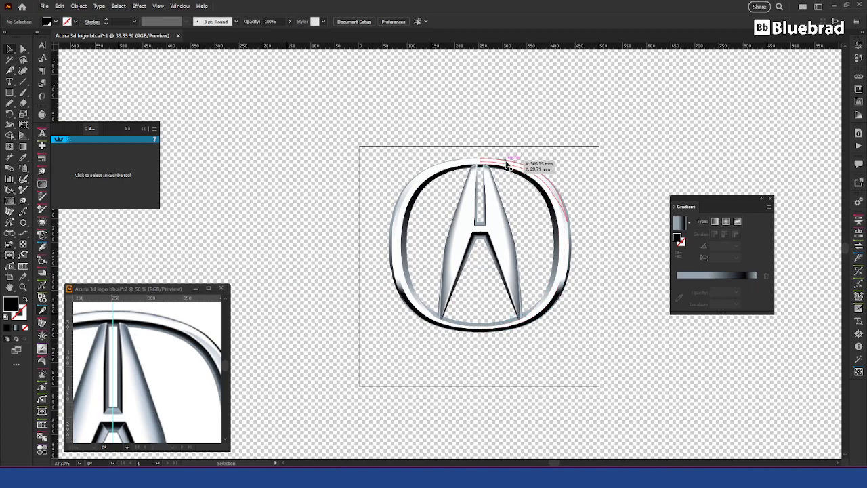
pyautogui.scroll(6, 499, 164)
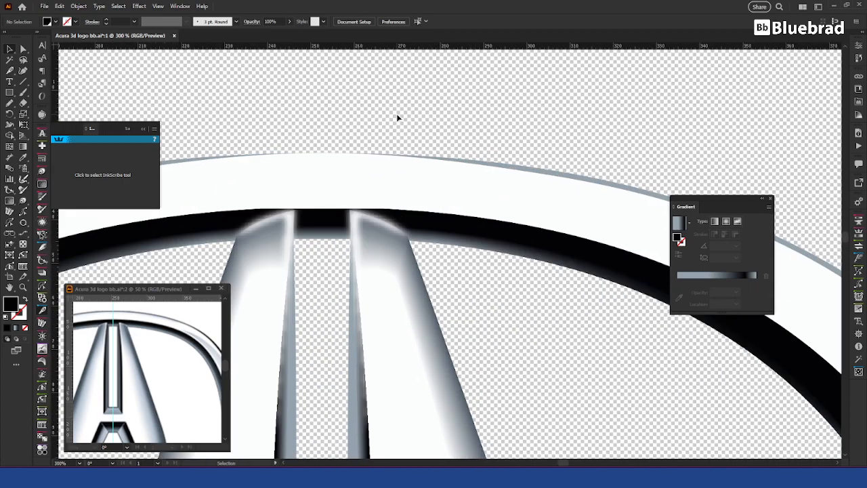
pyautogui.scroll(-5, 400, 120)
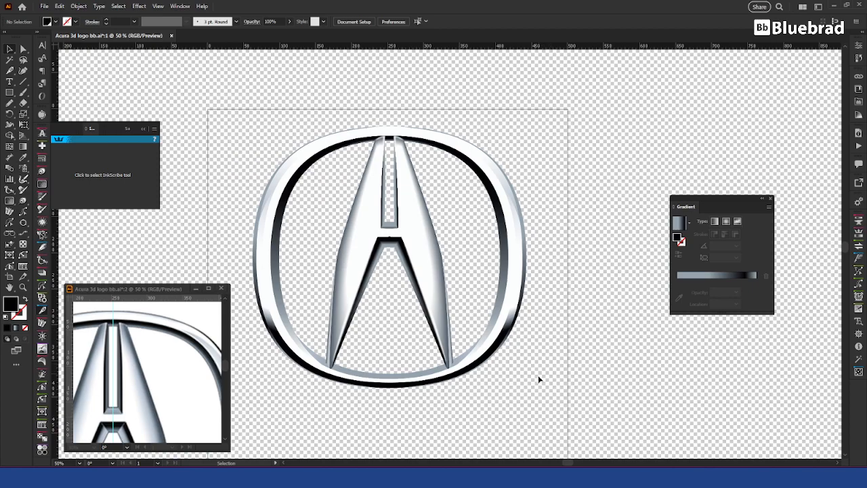
pyautogui.moveTo(490, 407); pyautogui.dragTo(532, 383)
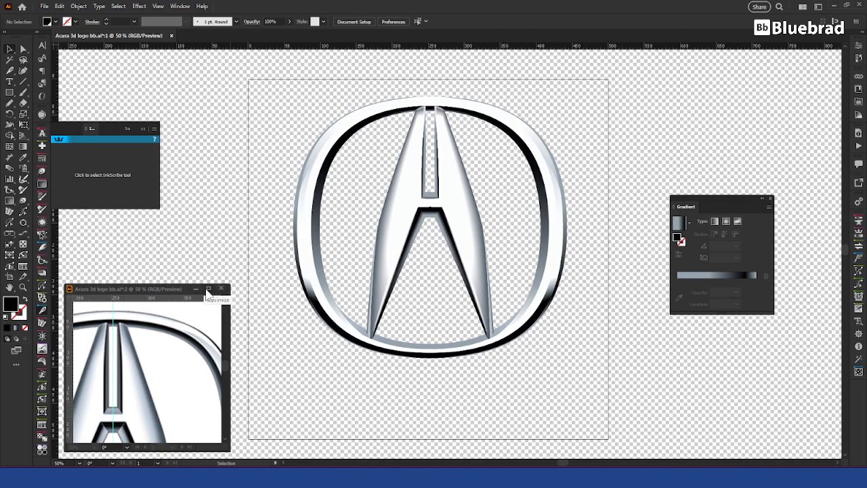
pyautogui.hotkey('ctrl', 'y')
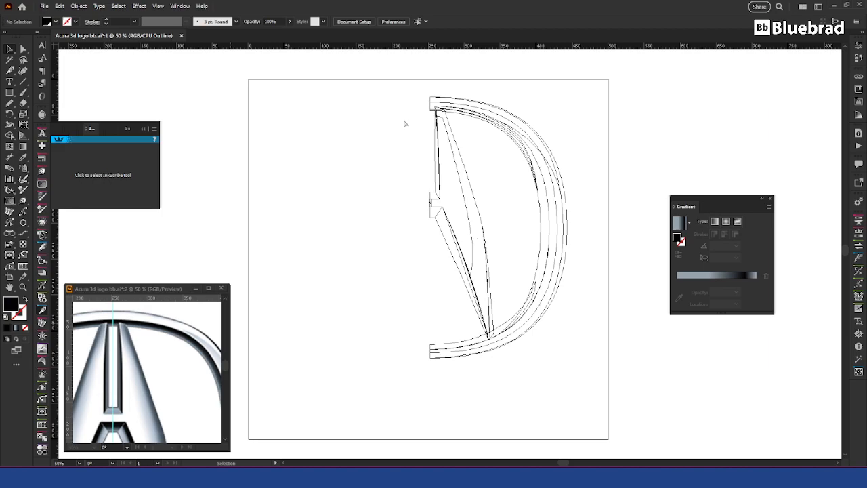
pyautogui.hotkey('ctrl', 'y')
pyautogui.hotkey('ctrl', 'y')
pyautogui.hotkey('ctrl', 'y')
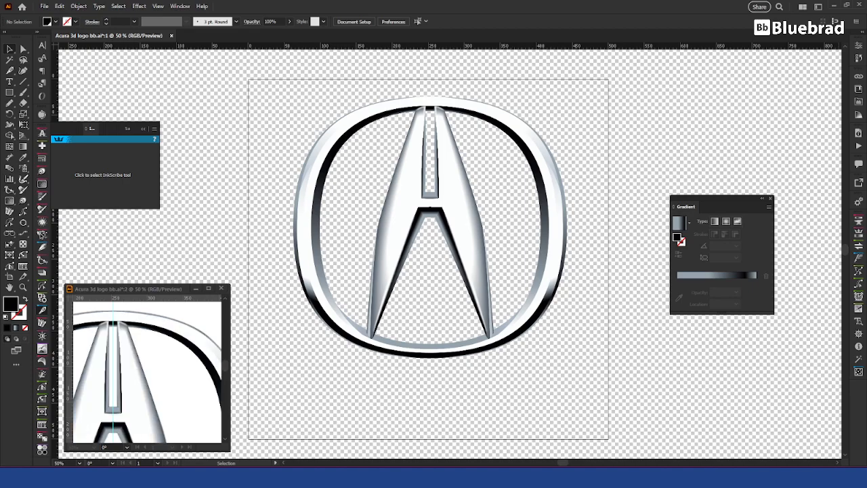
# Select all the artwork, expand its appearance, and select each half of the expanded logo.
pyautogui.hotkey('ctrl', 'a')
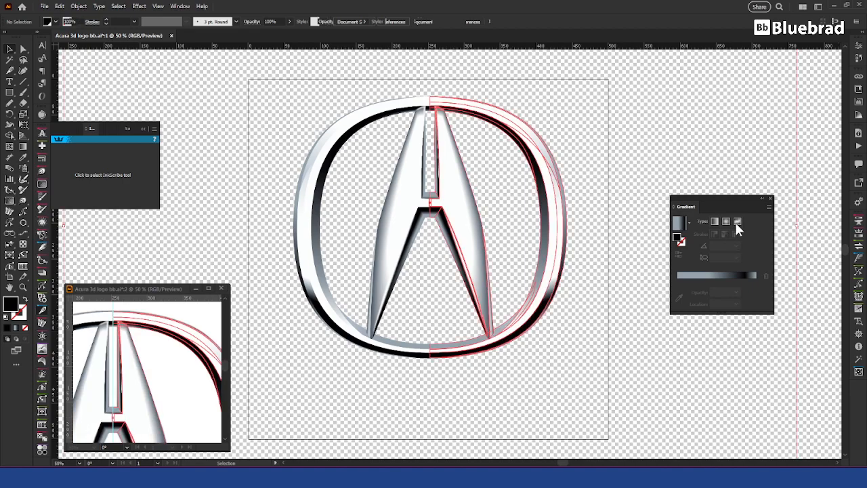
pyautogui.click(45, 7)
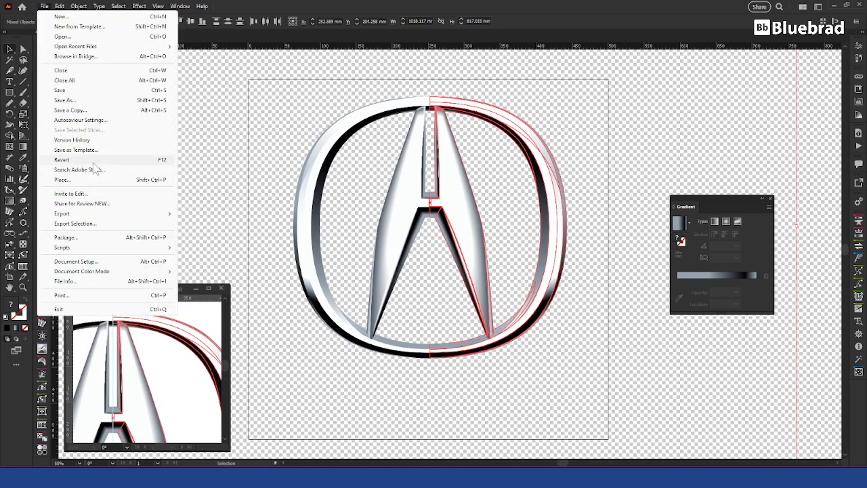
pyautogui.moveTo(78, 6)
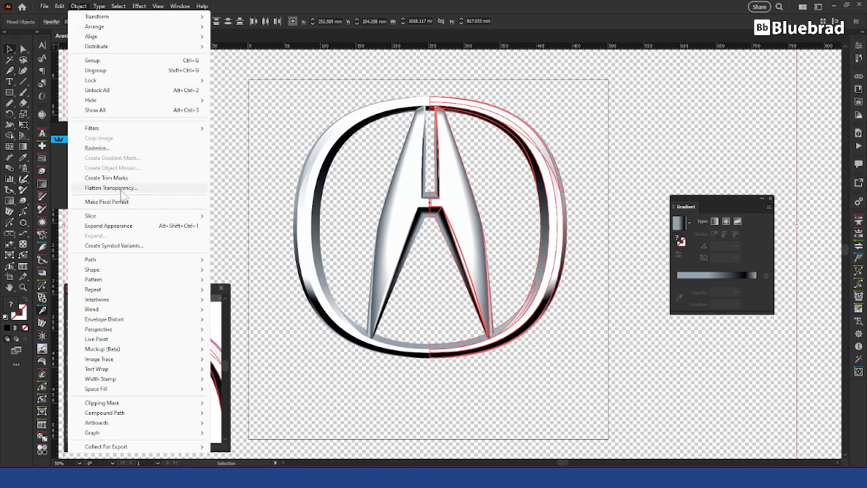
pyautogui.click(128, 227)
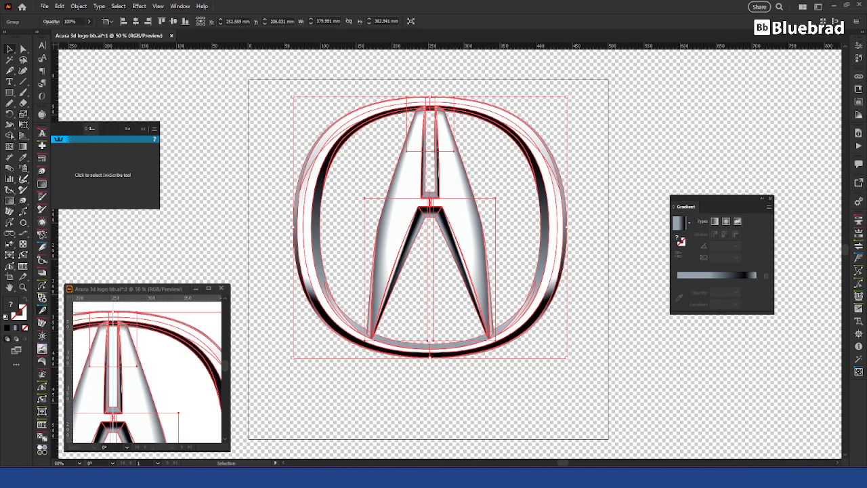
pyautogui.click(463, 182)
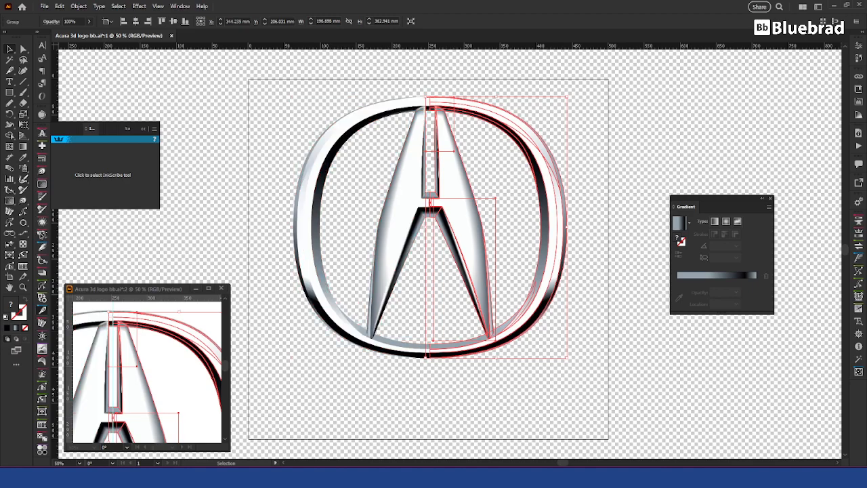
pyautogui.click(402, 182)
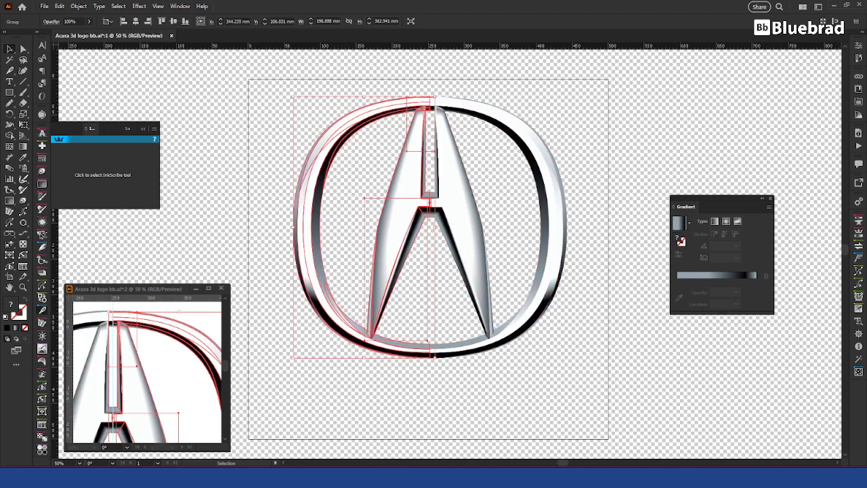
pyautogui.click(553, 109)
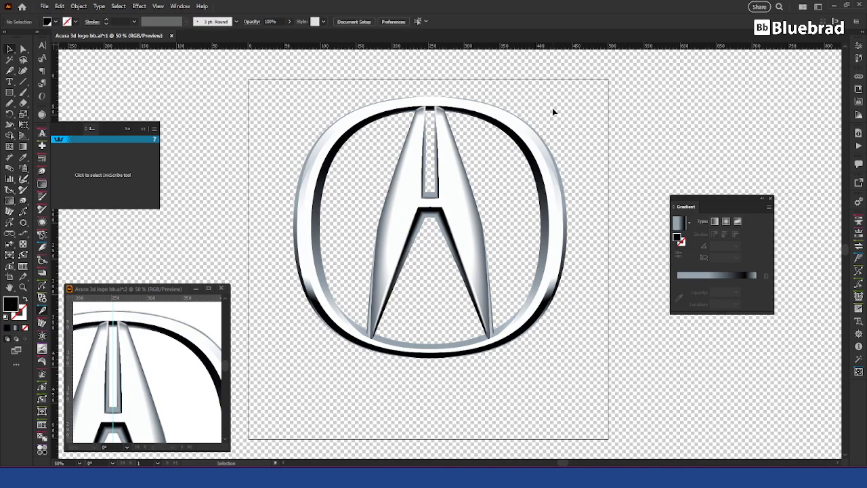
# Examine the pixelated soft edges of the highlight at the top of the A's right leg and isolate its path.
pyautogui.scroll(8, 444, 111)
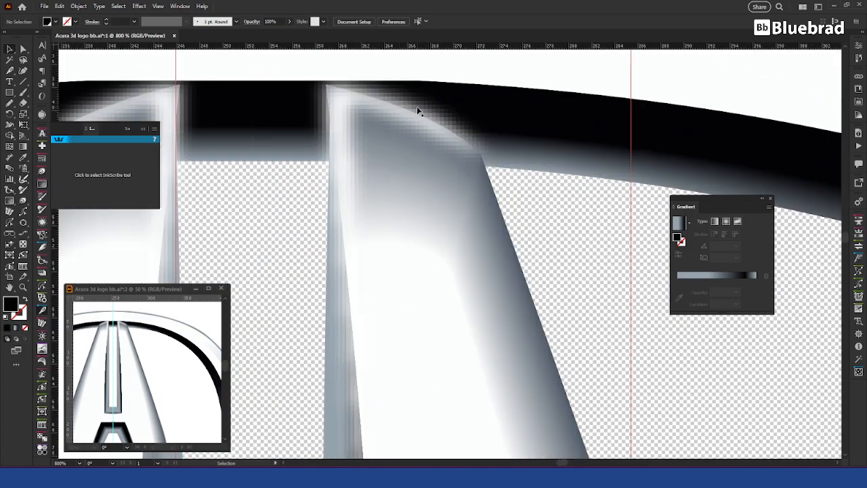
pyautogui.click(454, 120)
pyautogui.scroll(-7, 465, 124)
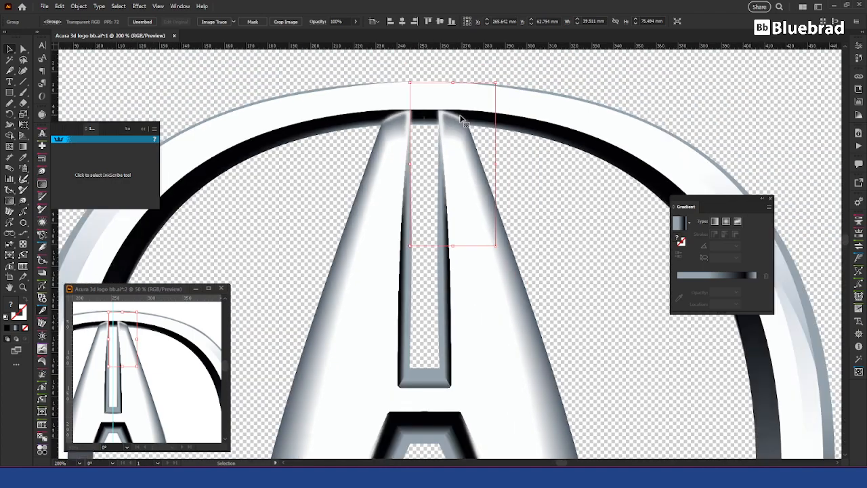
pyautogui.click(630, 183)
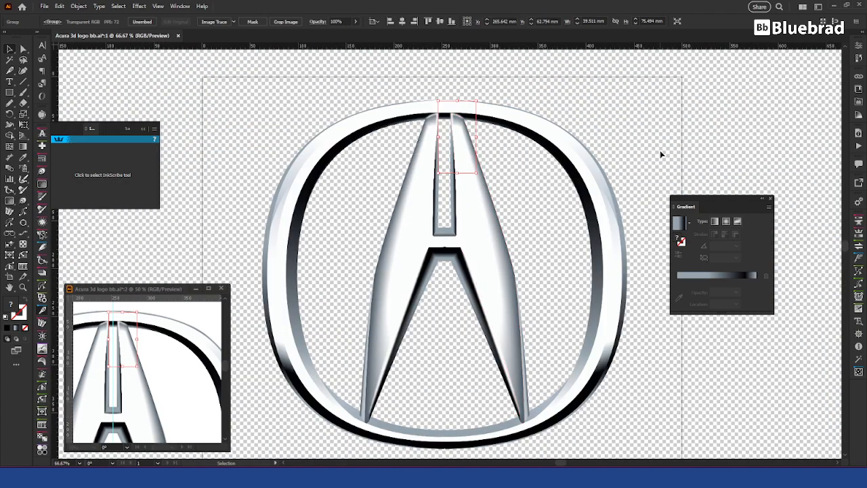
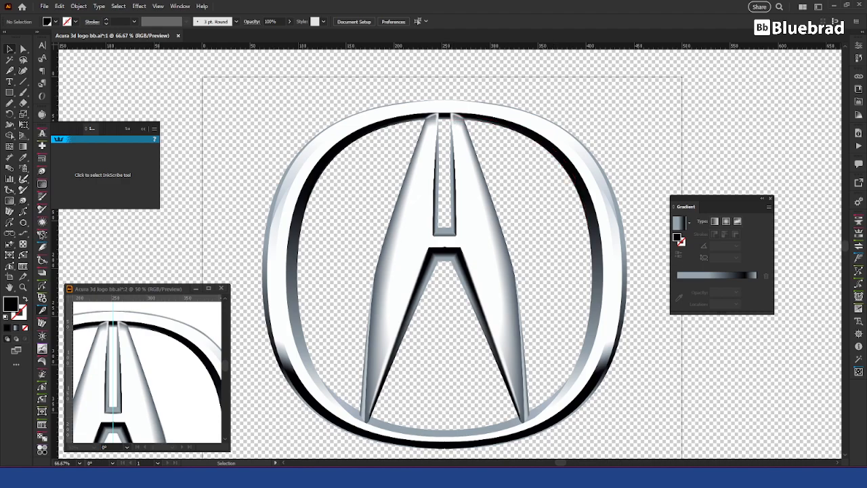
pyautogui.hotkey('ctrl', 'a')
pyautogui.click(693, 139)
pyautogui.scroll(9, 433, 115)
pyautogui.click(416, 135)
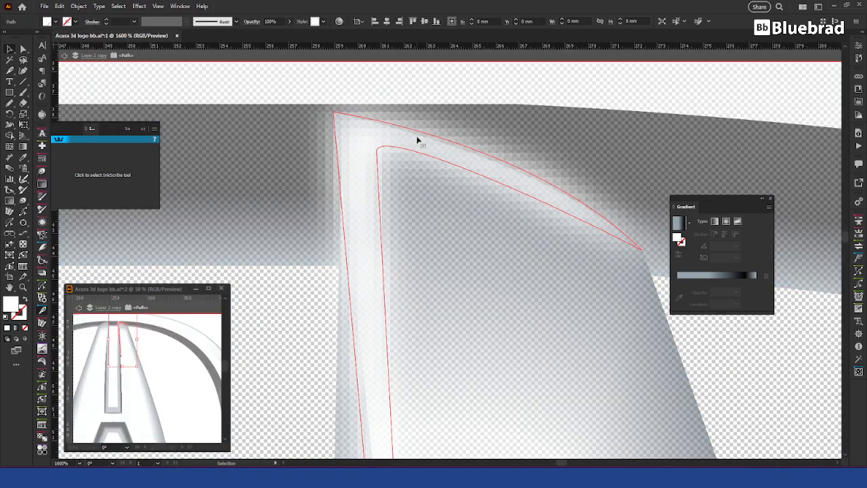
pyautogui.click(533, 153)
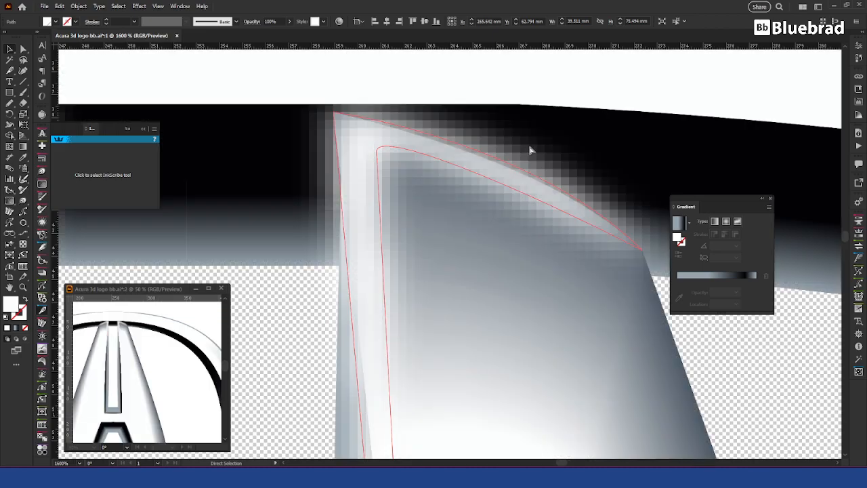
pyautogui.scroll(-2, 546, 150)
pyautogui.scroll(-2, 546, 150)
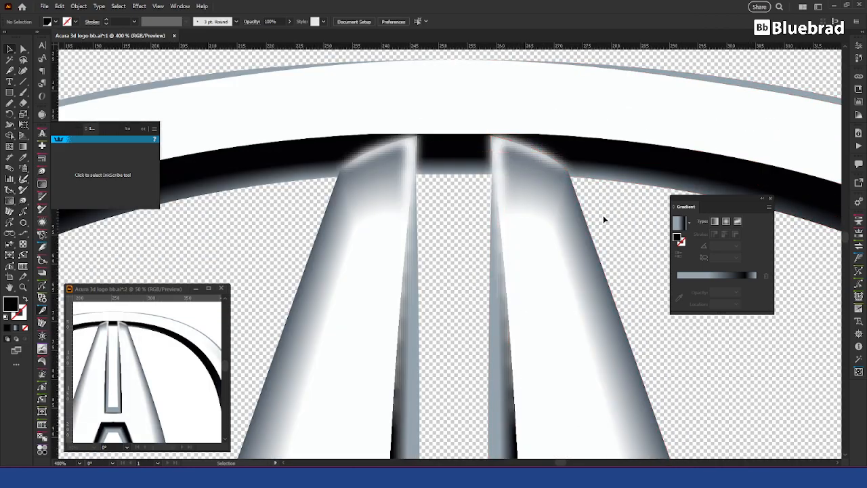
# Select the white highlight path on the A's right leg and remove its blur effect.
pyautogui.click(512, 146)
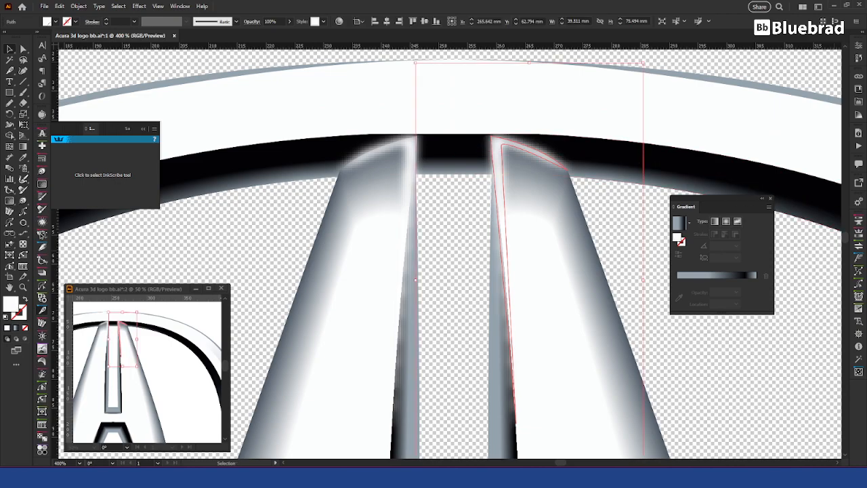
pyautogui.hotkey('ctrl', 'z')
pyautogui.moveTo(866, 183); pyautogui.dragTo(621, 168)
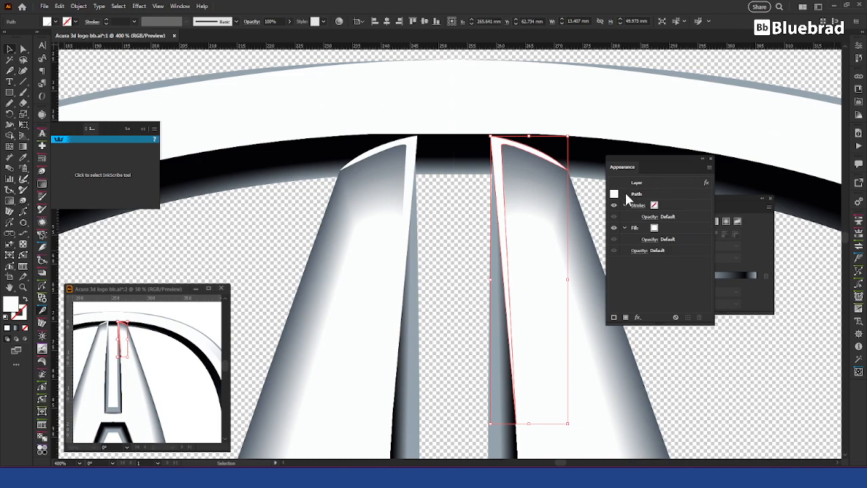
# Set the highlight path's white fill to Screen blending mode at 20% opacity.
pyautogui.click(684, 208)
pyautogui.click(640, 229)
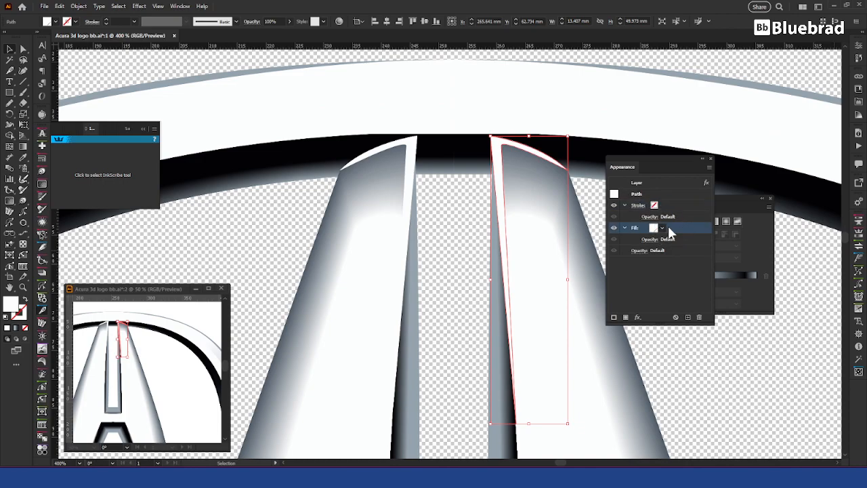
pyautogui.click(652, 238)
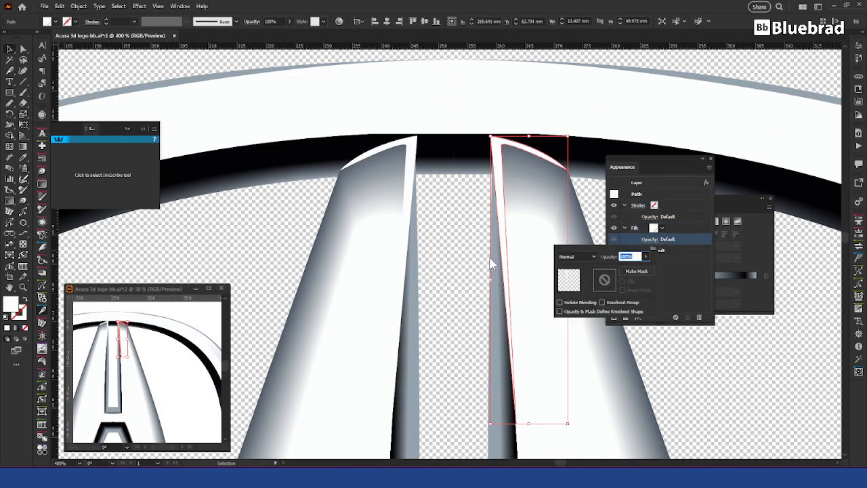
pyautogui.click(583, 256)
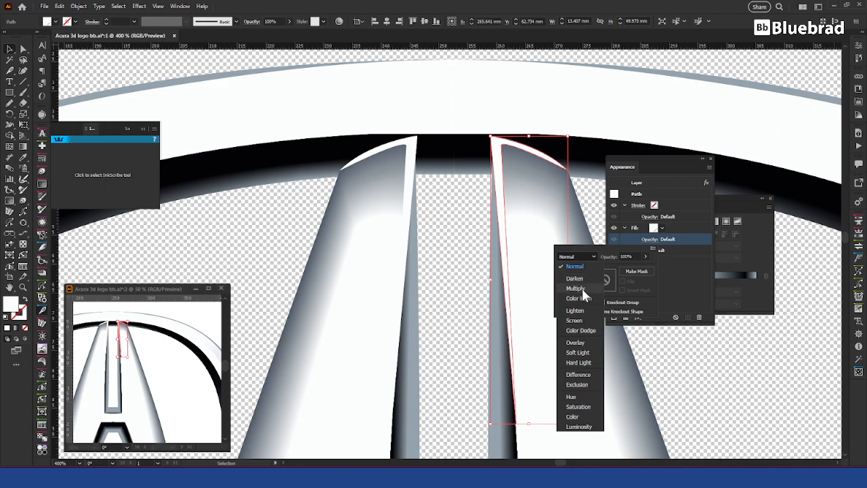
pyautogui.click(574, 321)
pyautogui.click(636, 256)
pyautogui.write('20')
pyautogui.press('Return')
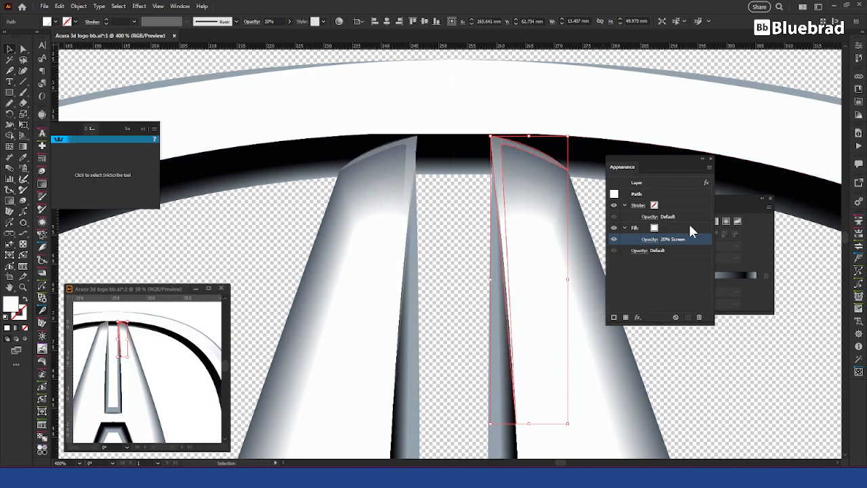
# Duplicate the white 20% Screen fill on the highlight path of the A's right leg and select the lower copy.
pyautogui.click(687, 227)
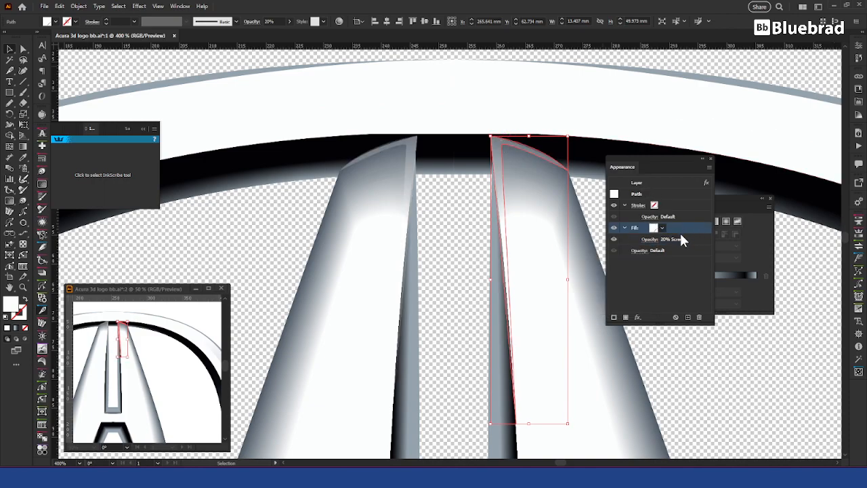
pyautogui.click(688, 318)
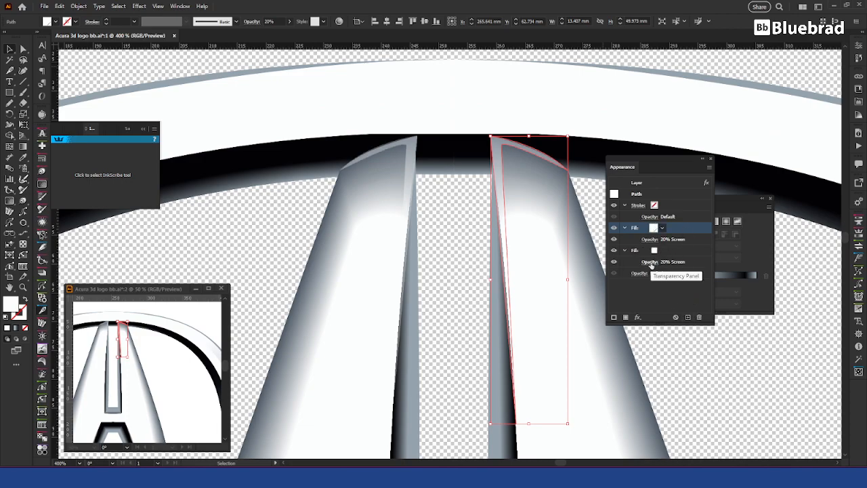
pyautogui.click(684, 248)
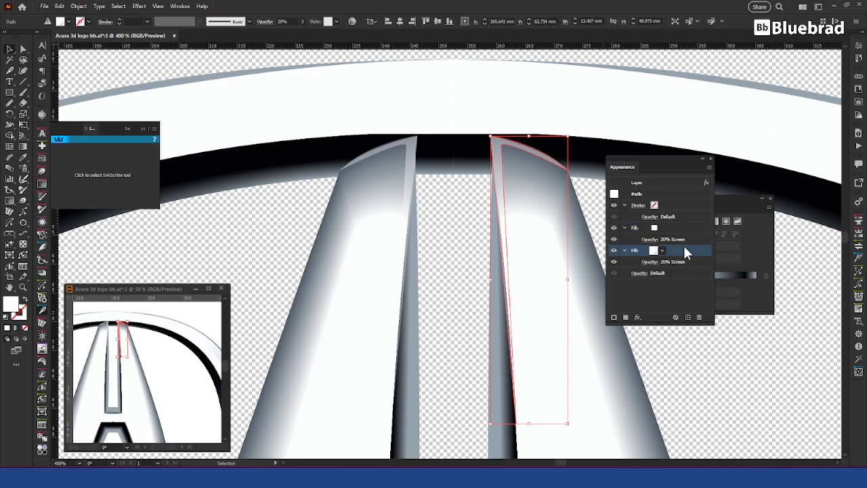
# Apply an Offset Path effect of 0.1 mm with round joins to the lower white fill.
pyautogui.click(637, 318)
pyautogui.moveTo(720, 60)
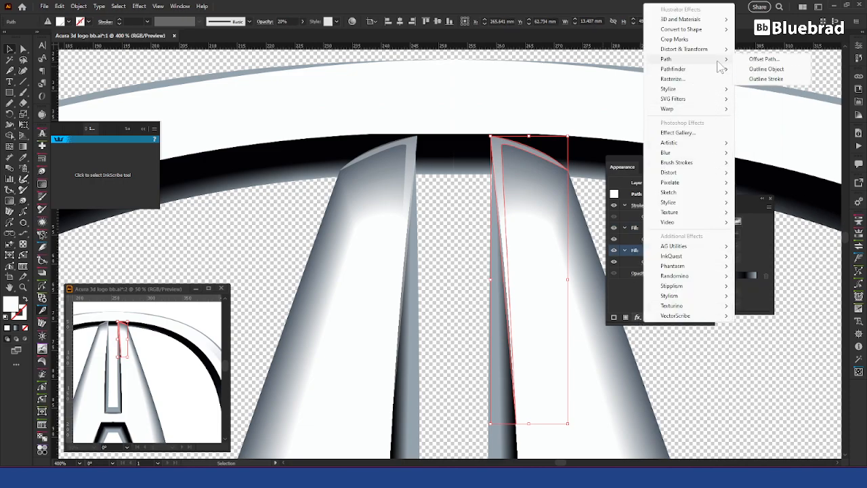
pyautogui.click(763, 59)
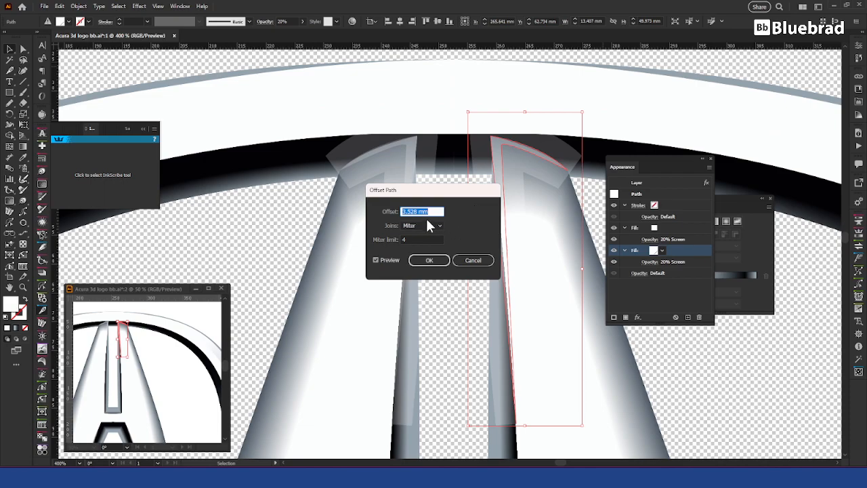
pyautogui.click(428, 225)
pyautogui.click(425, 245)
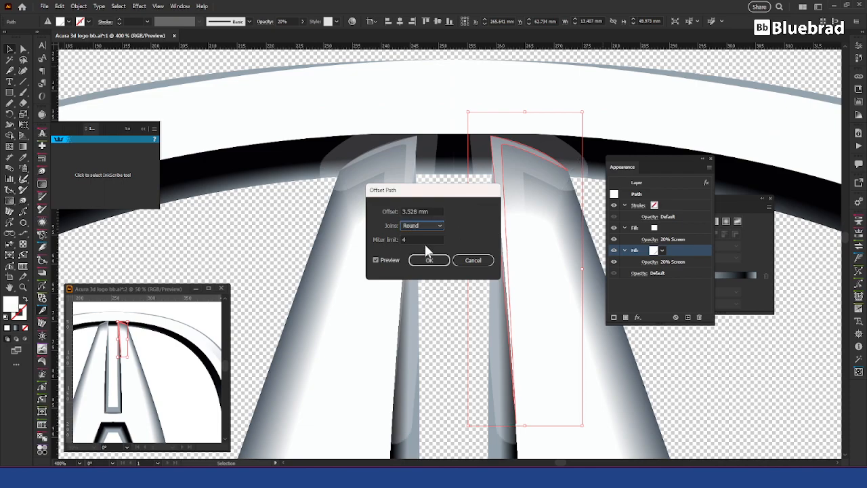
pyautogui.click(437, 212)
pyautogui.tripleClick(438, 212)
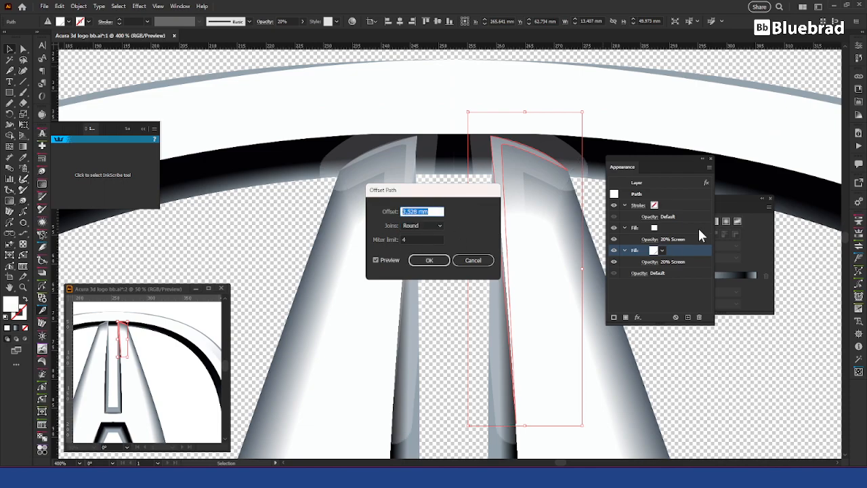
pyautogui.write('1')
pyautogui.press('Tab')
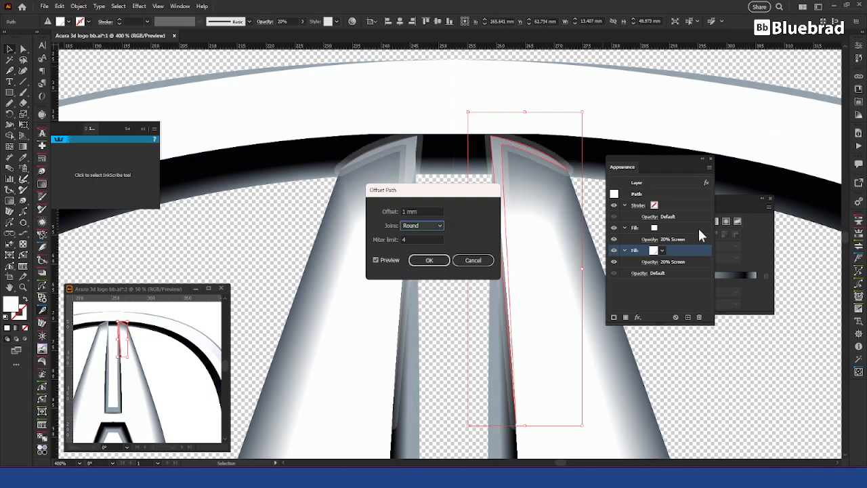
pyautogui.tripleClick(429, 212)
pyautogui.write('0.1')
pyautogui.press('Tab')
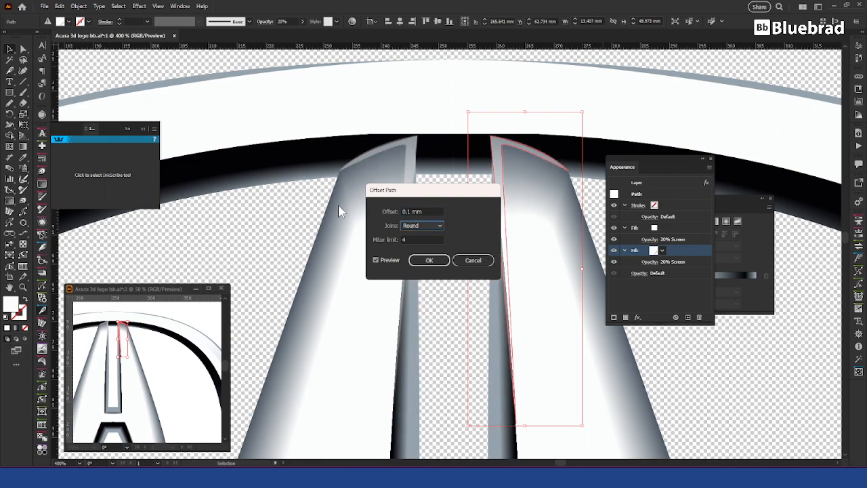
pyautogui.click(430, 261)
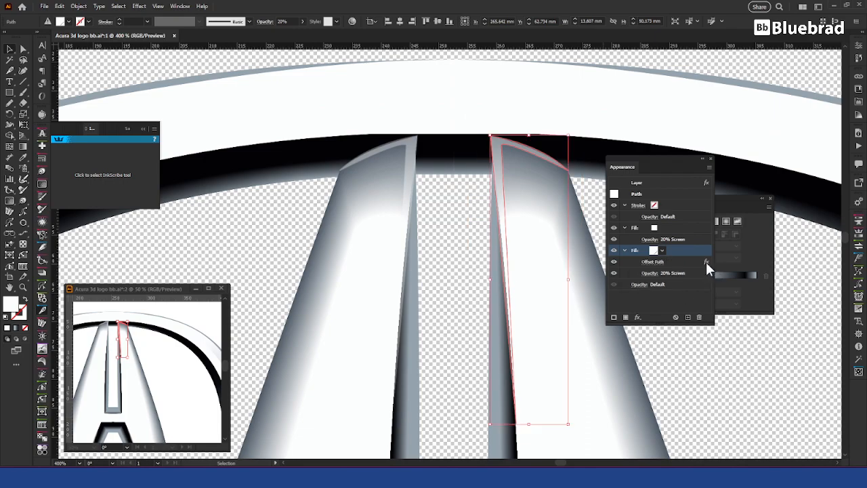
# Duplicate the offset fill, set the bottom copy's Offset Path to 0.2 mm, and deselect the artwork.
pyautogui.click(688, 317)
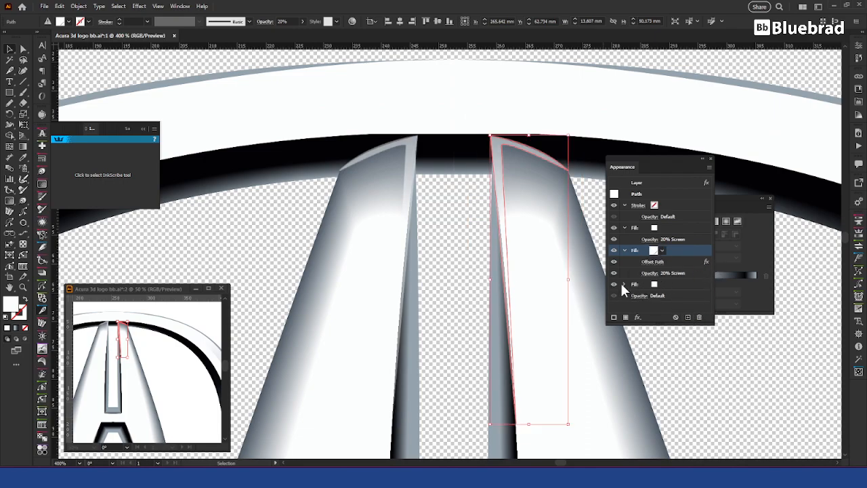
pyautogui.click(626, 284)
pyautogui.click(664, 297)
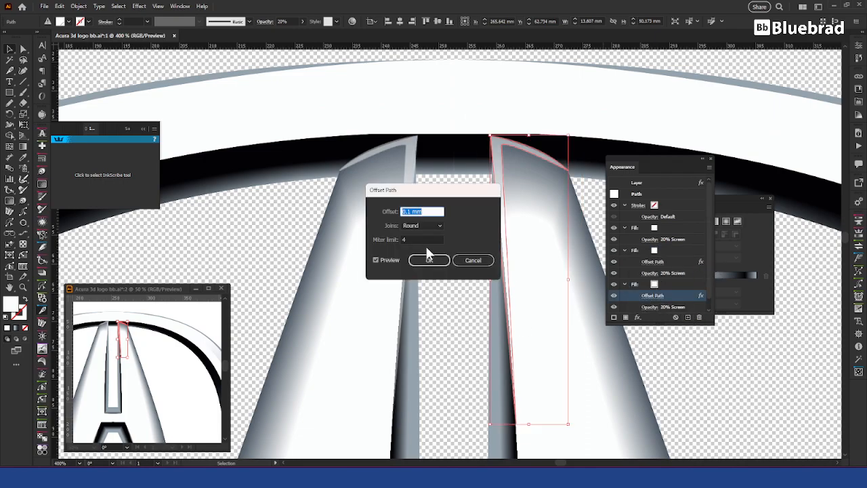
pyautogui.write('-.2')
pyautogui.press('Return')
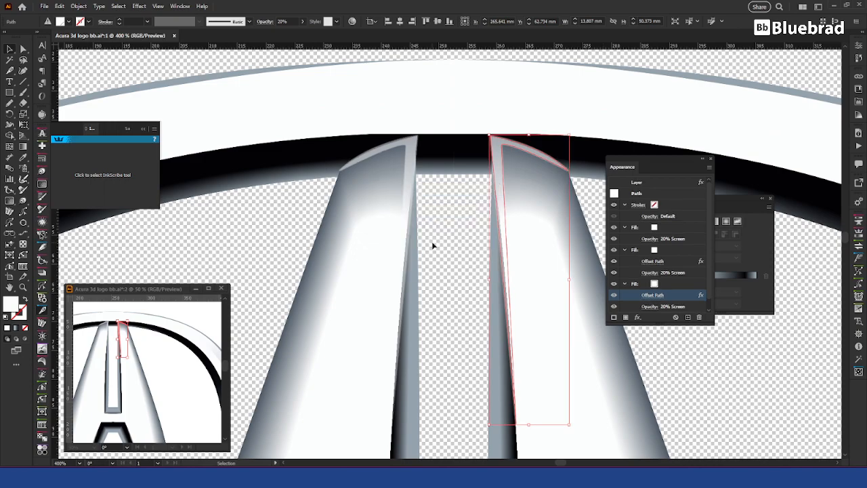
pyautogui.scroll(-1, 701, 285)
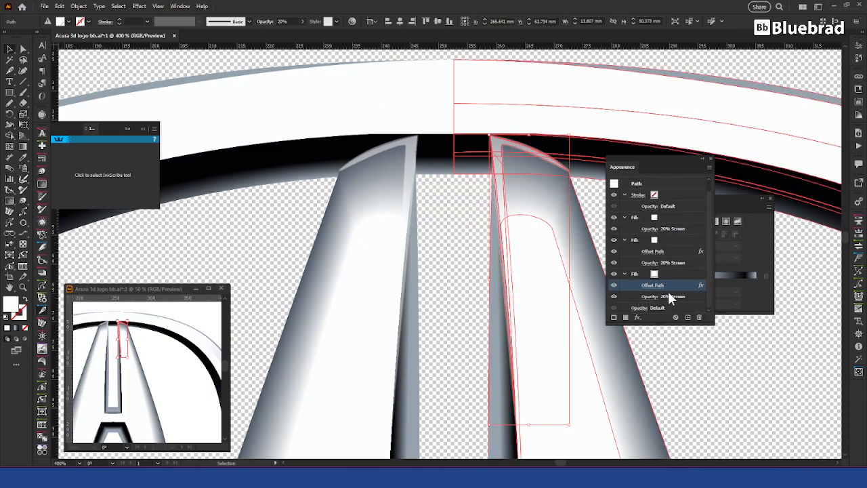
pyautogui.click(461, 246)
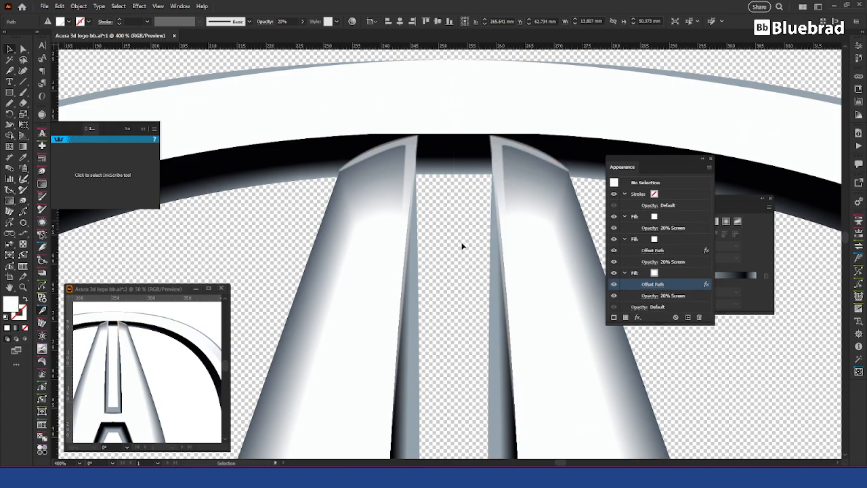
# Bring up the document's graphic styles and select the highlight path at the top of the A's right leg.
pyautogui.scroll(-3, 488, 232)
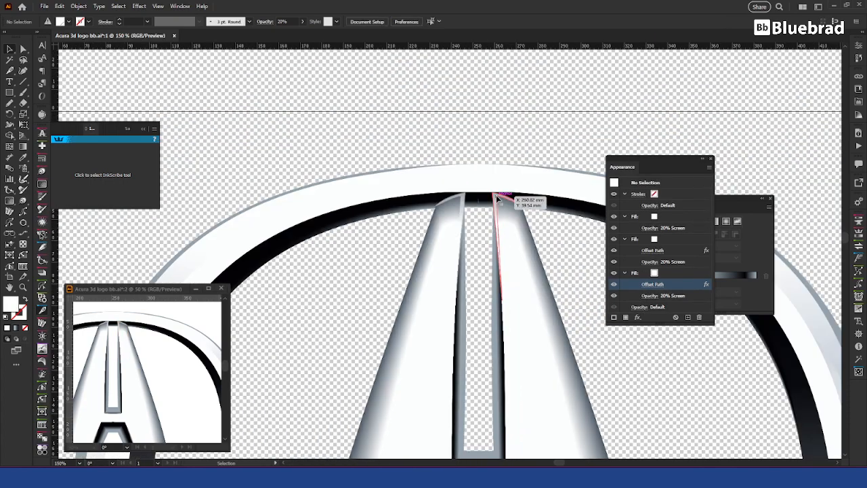
pyautogui.click(498, 196)
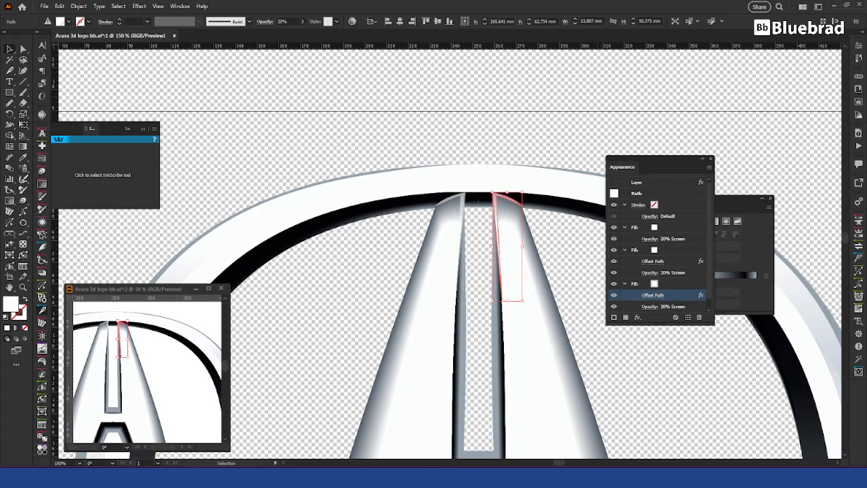
pyautogui.moveTo(866, 169); pyautogui.dragTo(613, 82)
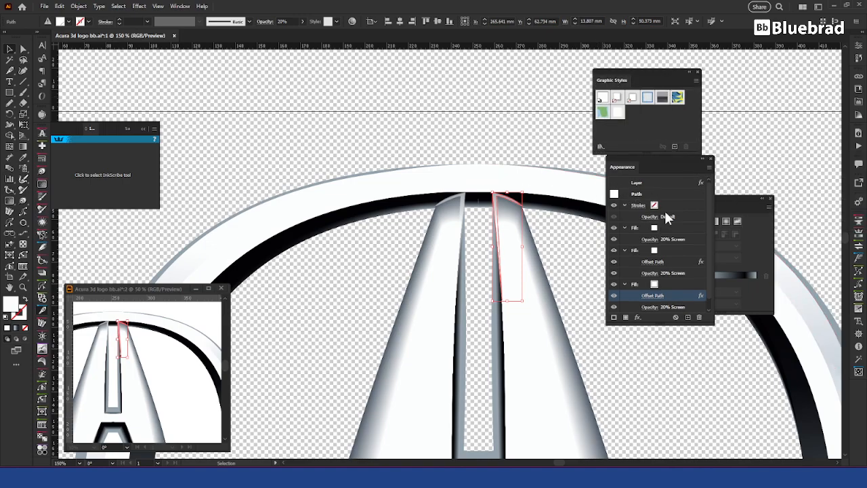
pyautogui.click(617, 180)
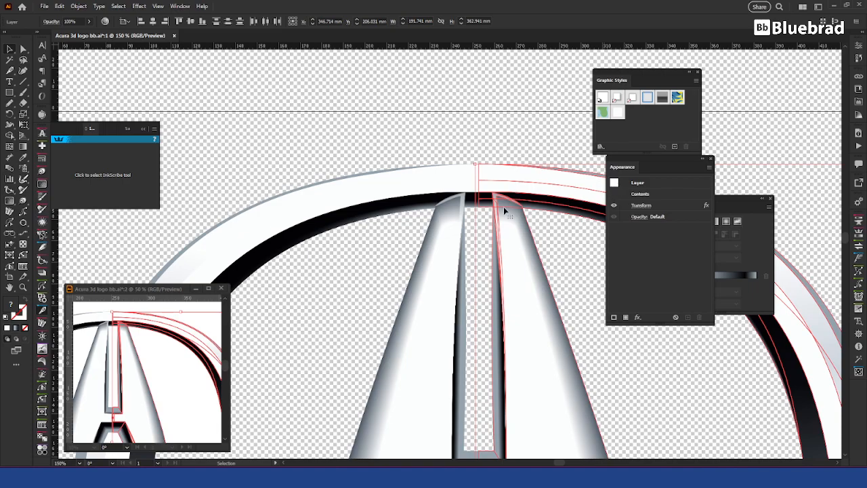
pyautogui.click(562, 246)
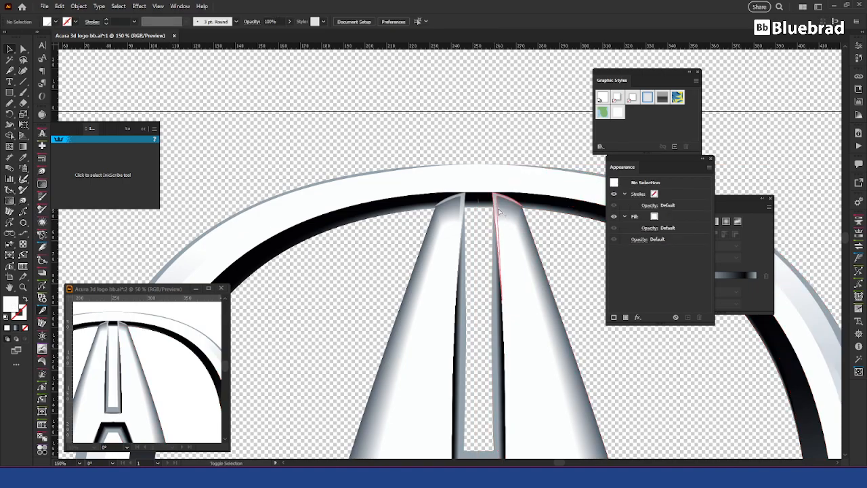
pyautogui.click(498, 210)
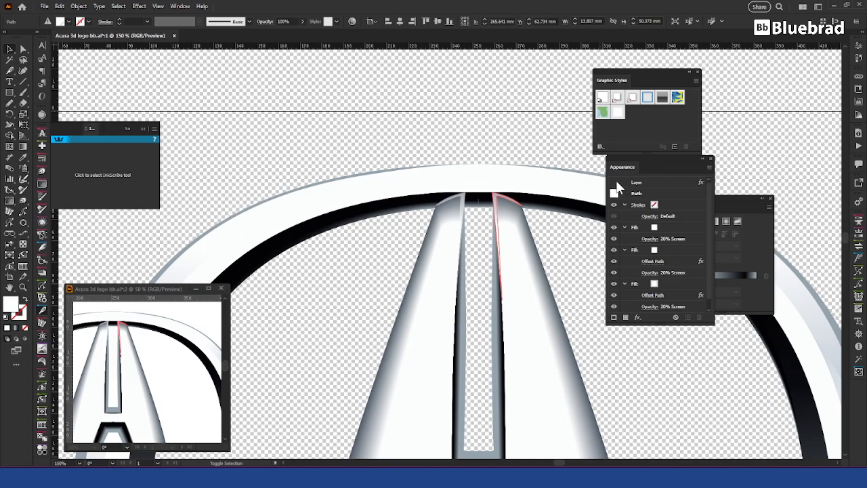
# Collapse the highlight's stroke and fill details, and redefine the existing highlight graphic style with its stacked-fill appearance.
pyautogui.click(625, 205)
pyautogui.click(624, 216)
pyautogui.click(625, 228)
pyautogui.click(625, 239)
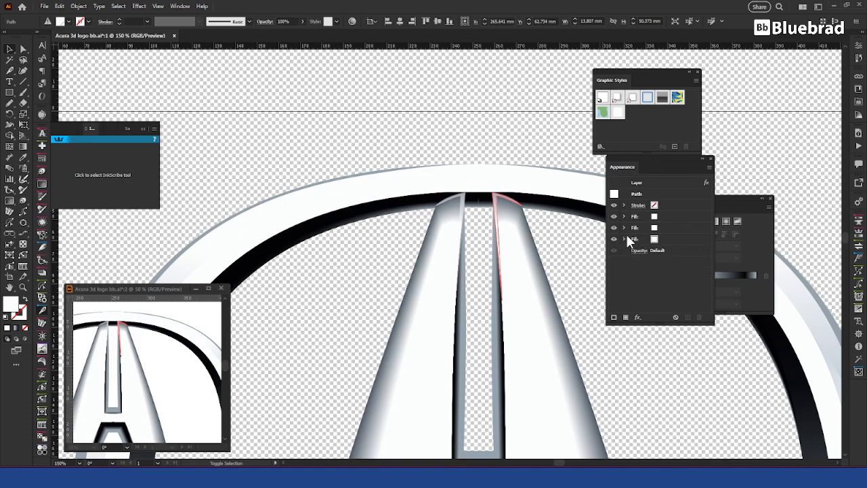
pyautogui.click(615, 196)
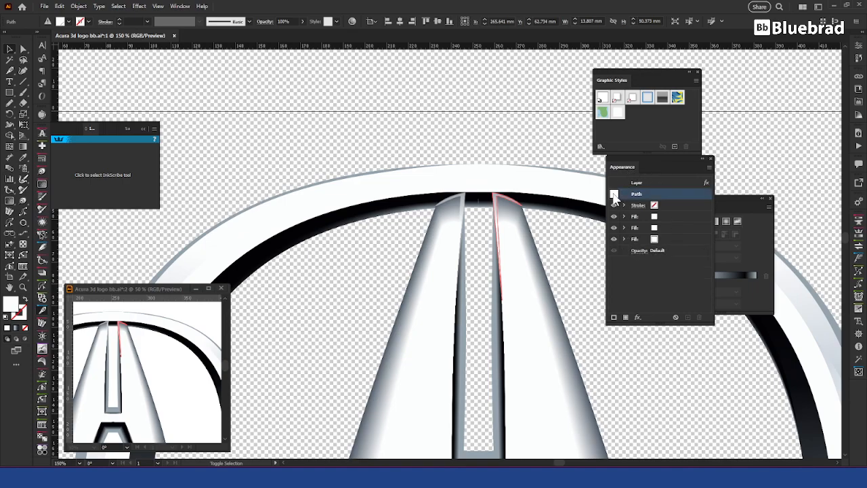
pyautogui.click(620, 113)
# Reshape the highlight beside the A's lower inner opening into a thinner sliver that hugs the black edge.
pyautogui.scroll(-5, 568, 323)
pyautogui.scroll(4, 574, 397)
pyautogui.scroll(3, 560, 379)
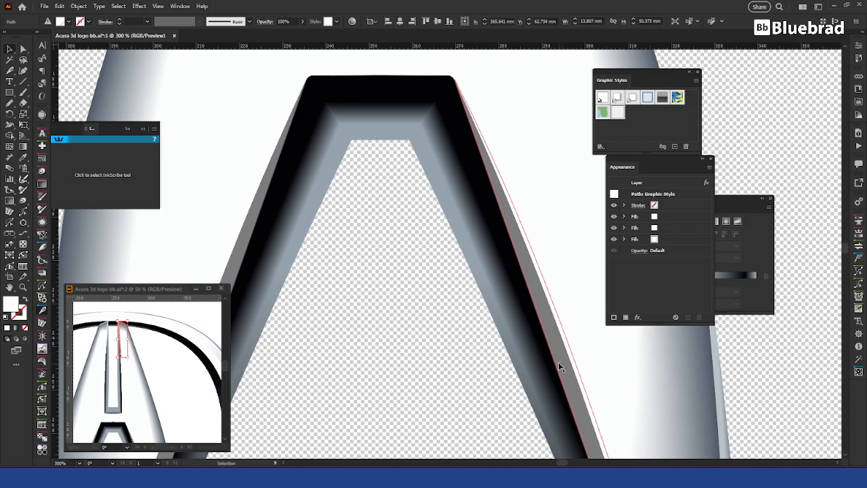
pyautogui.click(565, 344)
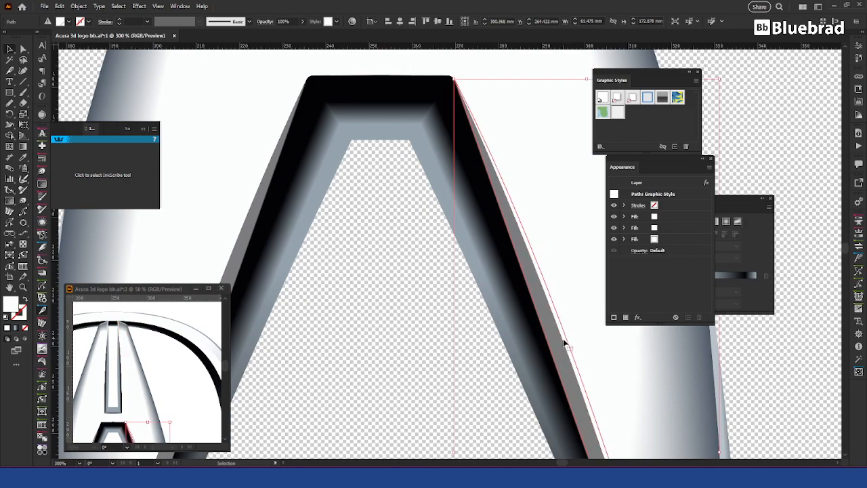
pyautogui.click(452, 337)
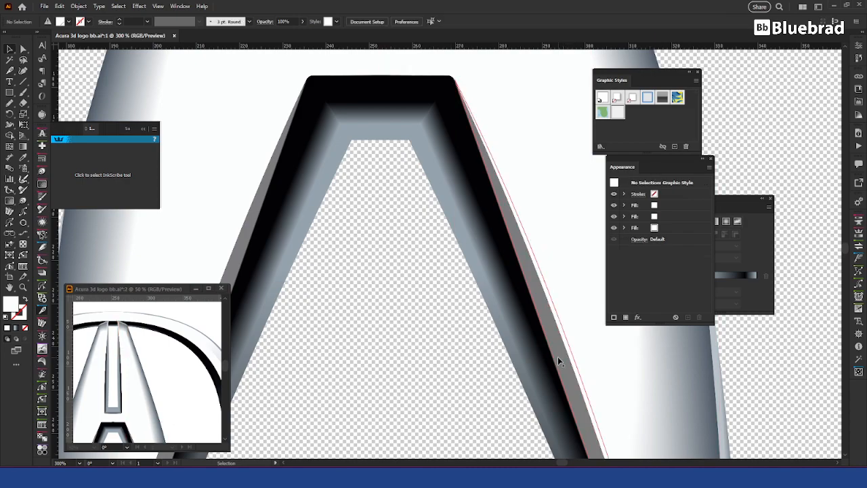
pyautogui.press('a')
pyautogui.click(566, 359)
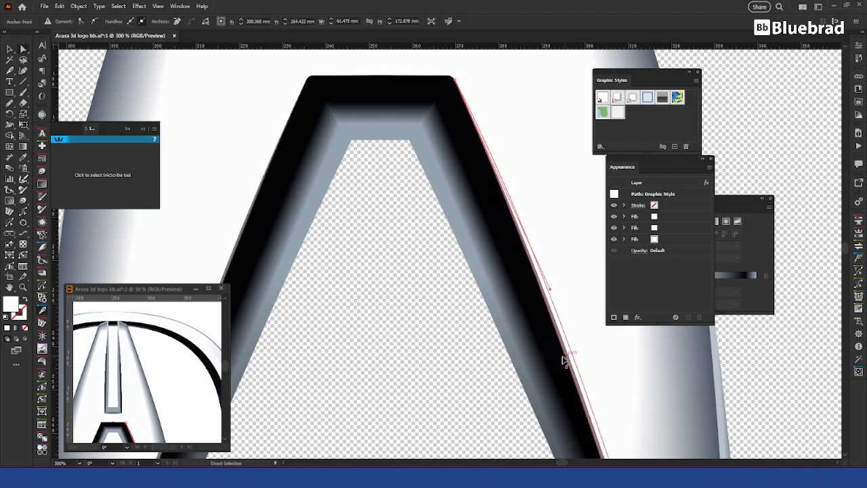
pyautogui.click(430, 356)
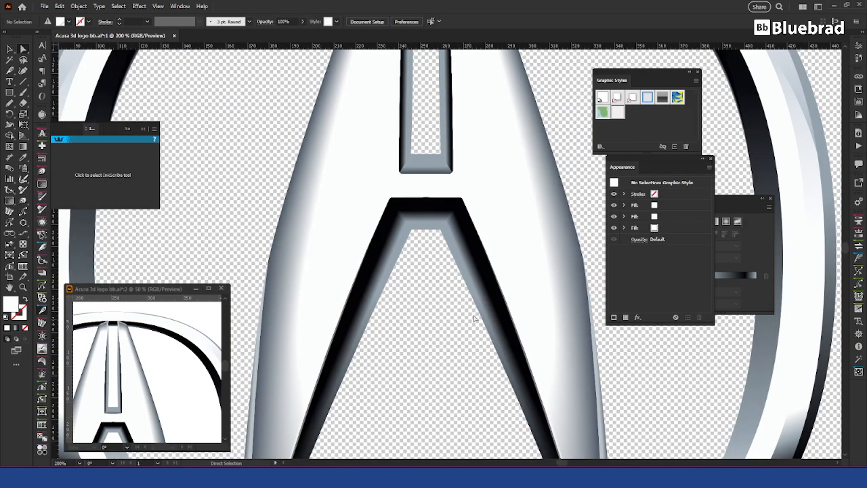
# Select all the artwork, expand its appearance so the mirrored half becomes real paths, and deselect it.
pyautogui.scroll(-4, 472, 324)
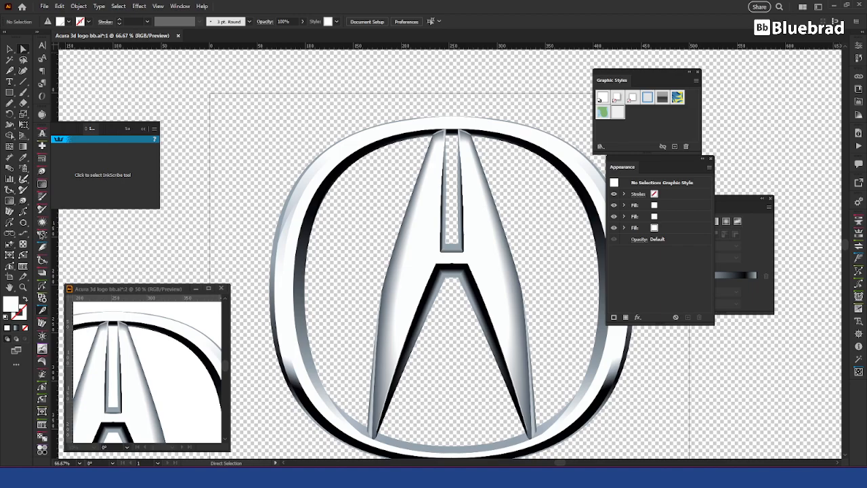
pyautogui.click(457, 132)
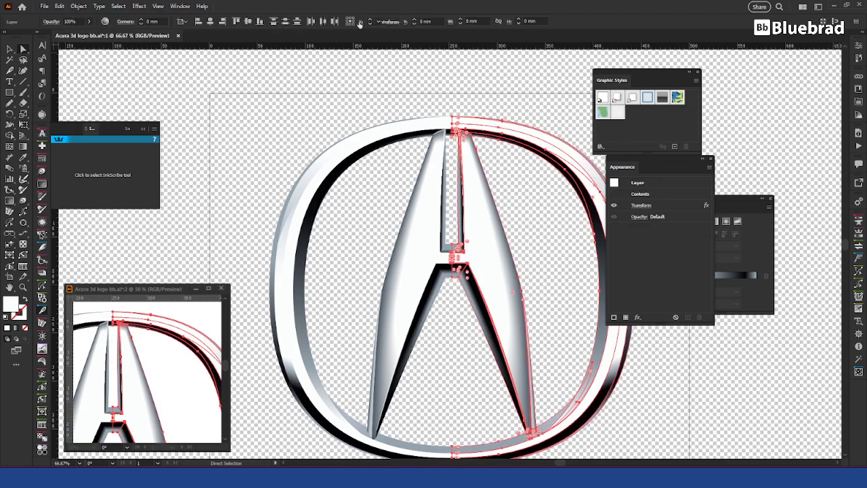
pyautogui.click(86, 6)
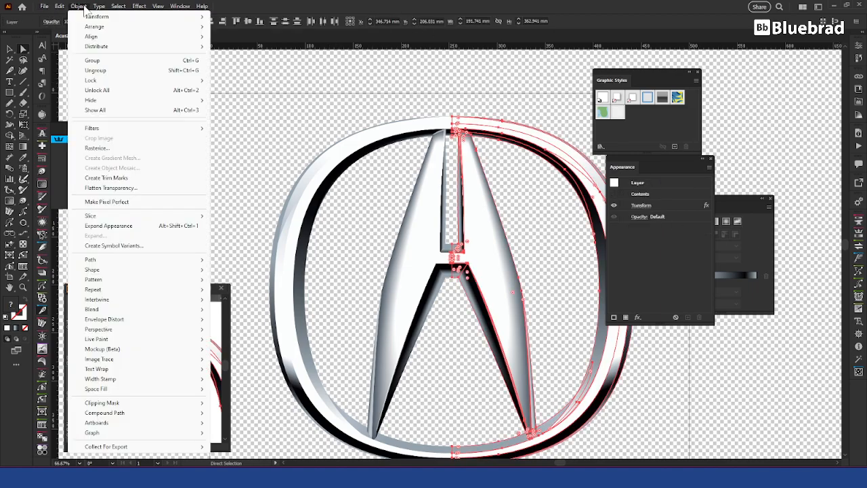
pyautogui.click(123, 228)
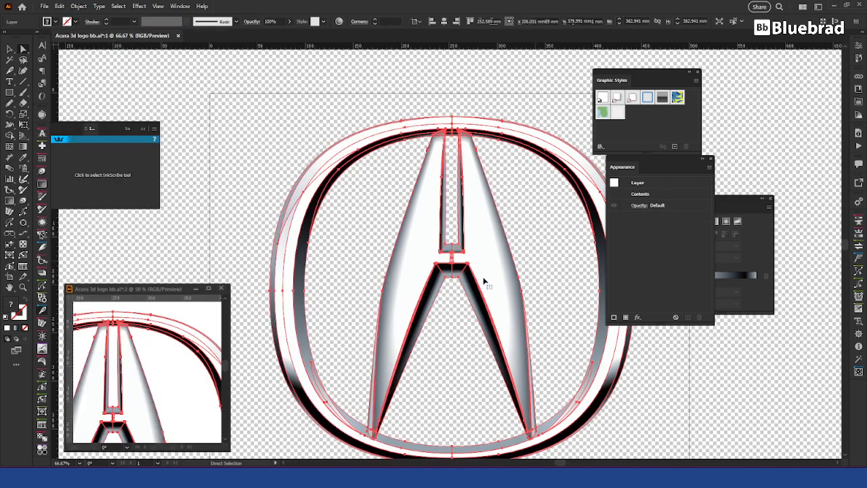
pyautogui.click(455, 358)
pyautogui.moveTo(463, 368); pyautogui.dragTo(403, 362)
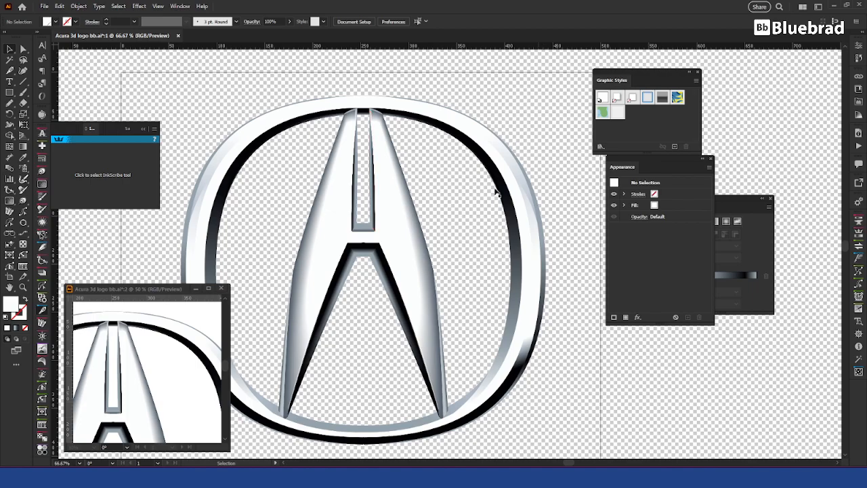
# Save the document with the finished logo.
pyautogui.scroll(-3, 487, 239)
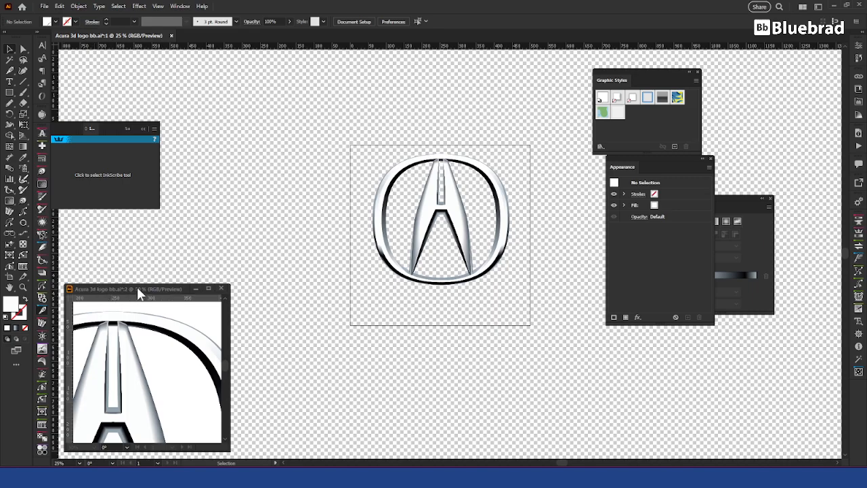
pyautogui.press('a')
pyautogui.hotkey('ctrl', 's')
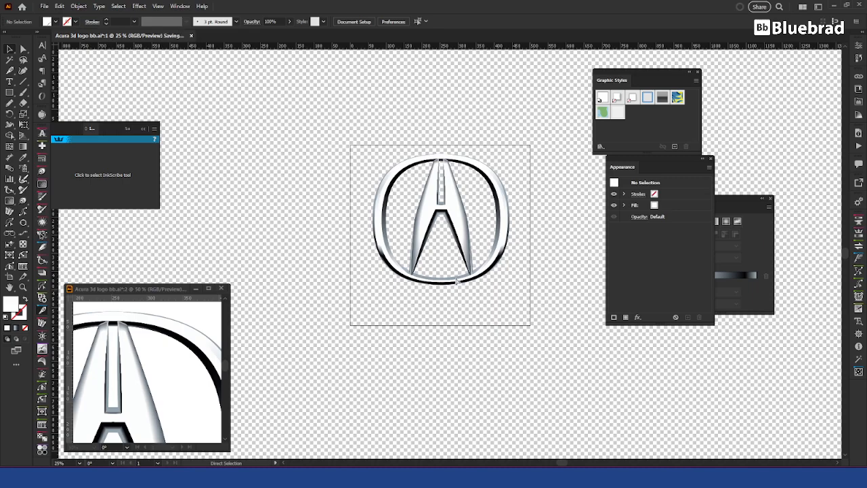
# Check the finished emblem up close and as a whole in both document windows, and close the secondary preview window.
pyautogui.scroll(3, 476, 204)
pyautogui.scroll(10, 427, 212)
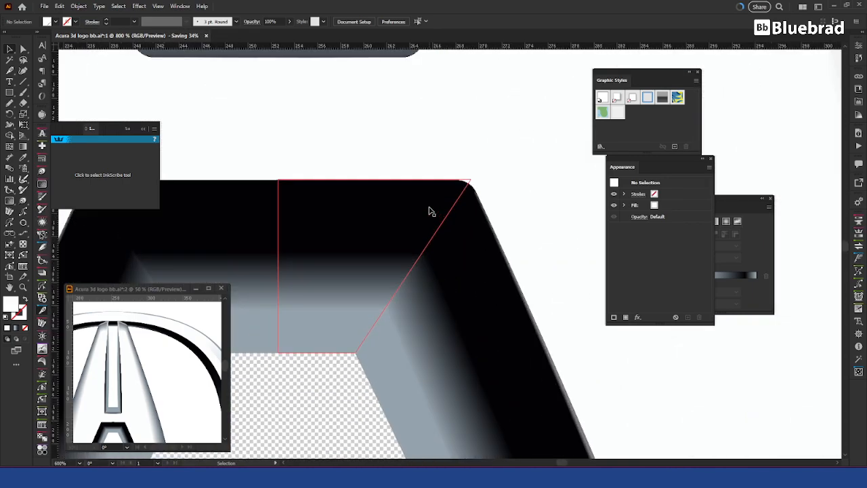
pyautogui.scroll(-13, 436, 216)
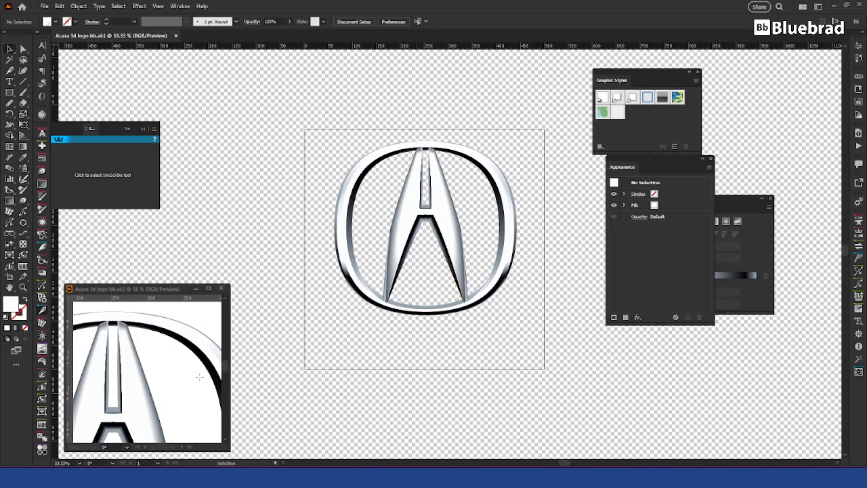
pyautogui.scroll(-4, 151, 376)
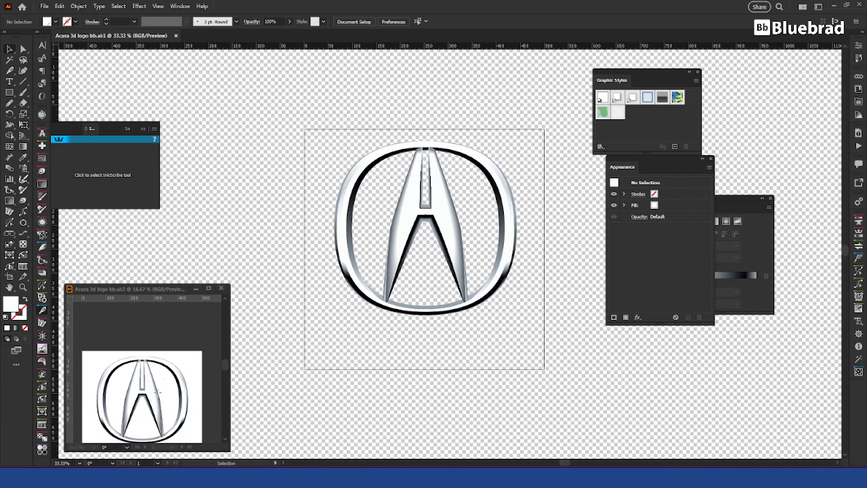
pyautogui.scroll(3, 144, 405)
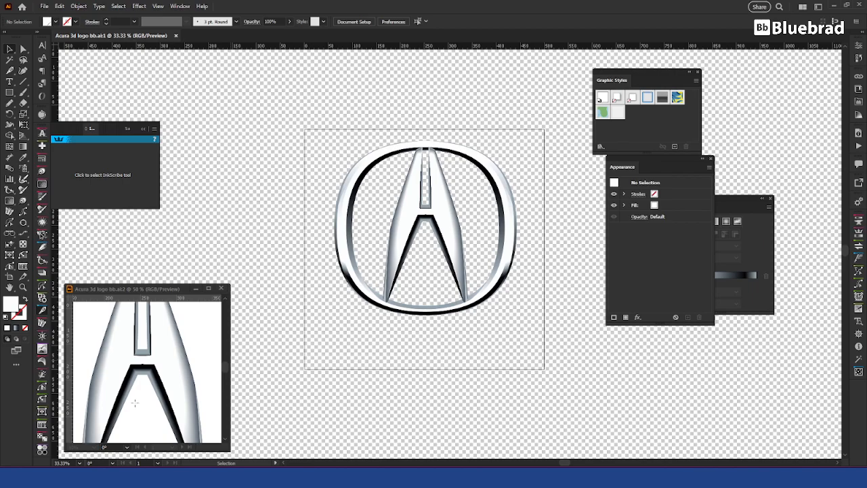
pyautogui.scroll(-3, 174, 379)
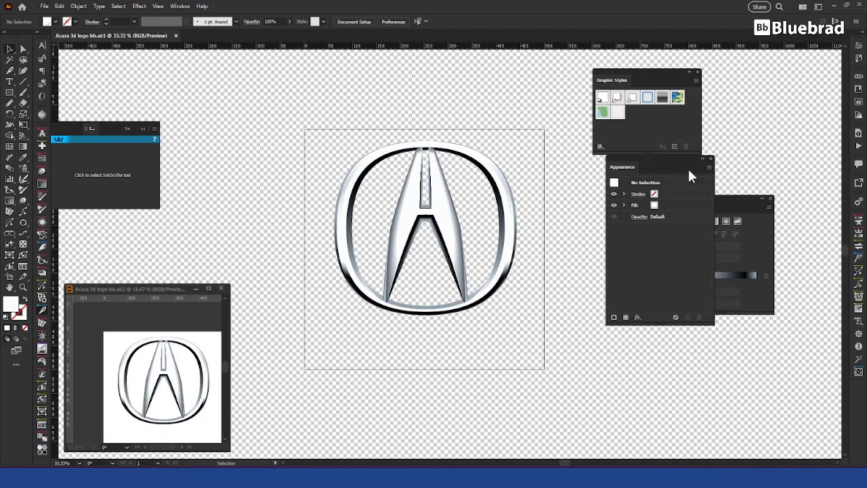
pyautogui.click(222, 288)
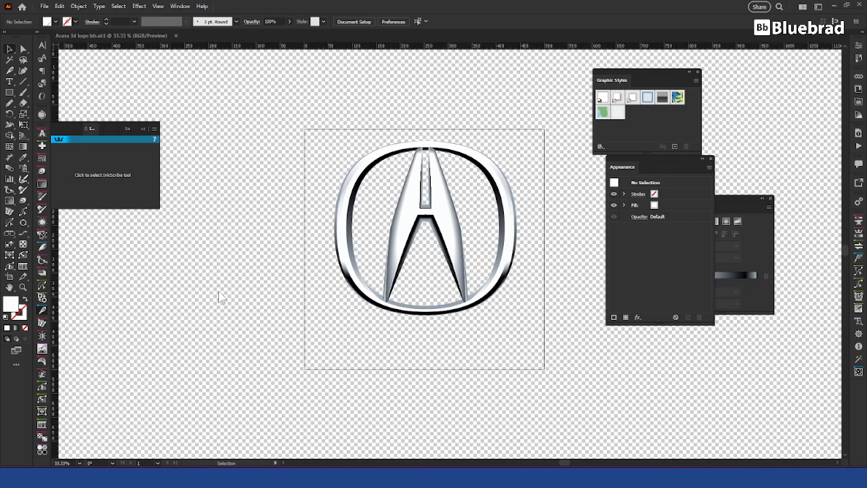
pyautogui.moveTo(591, 312); pyautogui.dragTo(535, 349)
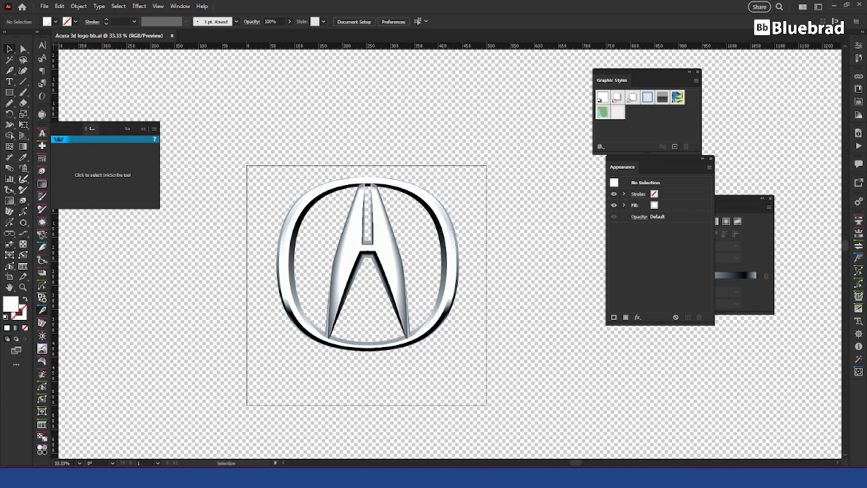
# Switch to Adobe Bridge and open the flat Acura.eps logo in Illustrator.
pyautogui.hotkey('alt', 'Tab')
pyautogui.hotkey('alt', 'Tab')
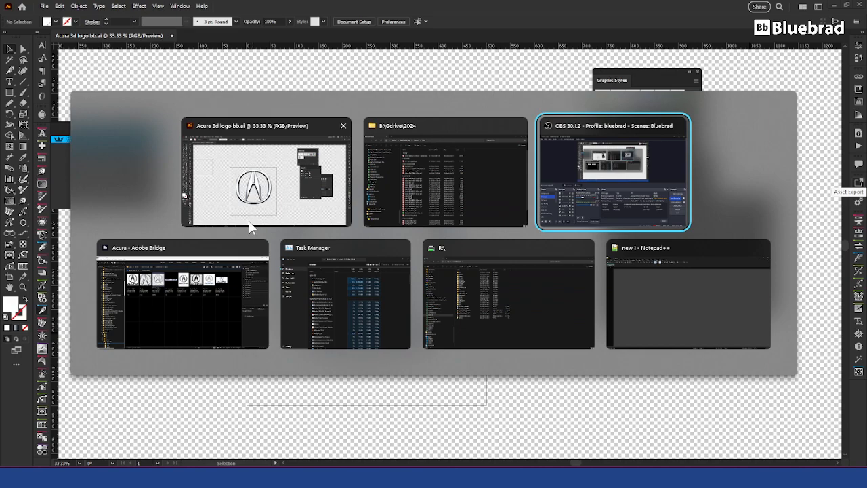
pyautogui.click(225, 290)
pyautogui.click(582, 129)
pyautogui.doubleClick(584, 126)
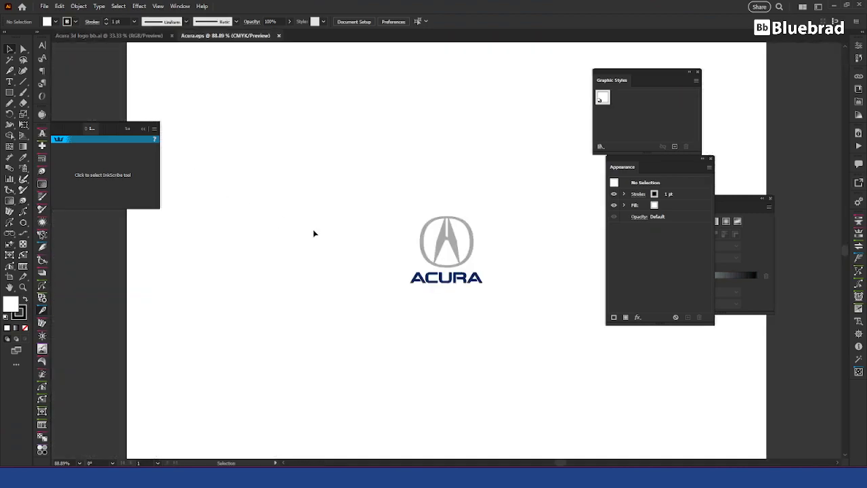
# Cut the blue ACURA wordmark out of Acura.eps and close that file without saving.
pyautogui.click(484, 286)
pyautogui.doubleClick(484, 285)
pyautogui.click(483, 284)
pyautogui.press('Delete')
pyautogui.hotkey('ctrl', 'w')
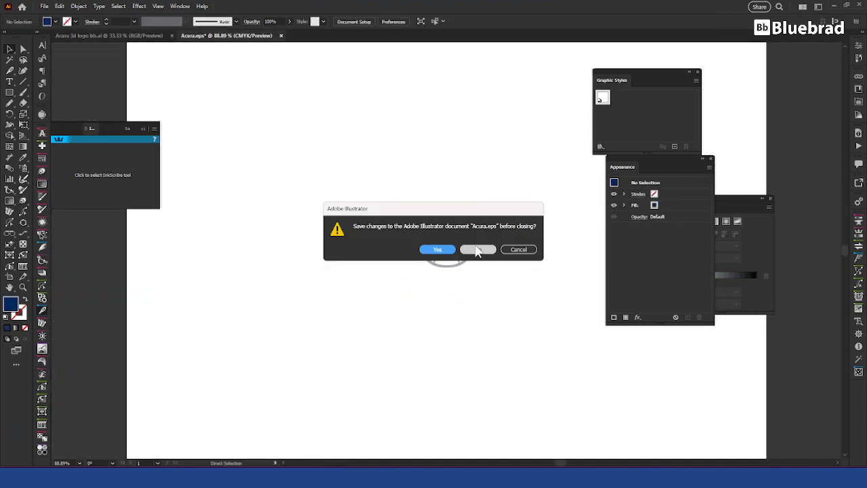
pyautogui.click(478, 250)
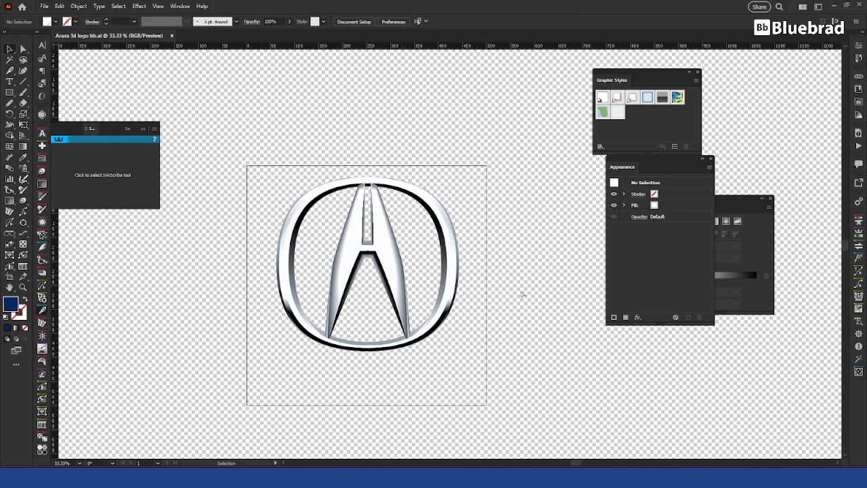
# Paste the ACURA wordmark into the 3D logo document, enlarge it to about 486 mm wide, and center it beneath the emblem.
pyautogui.click(450, 253)
pyautogui.moveTo(465, 259); pyautogui.dragTo(564, 306)
pyautogui.moveTo(551, 248); pyautogui.dragTo(556, 310)
pyautogui.click(567, 325)
pyautogui.press('space')
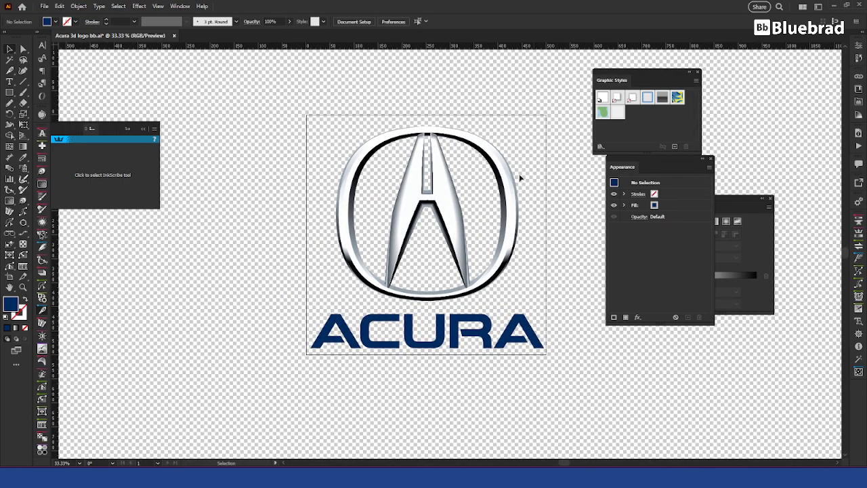
# Apply the 3D and Materials Extrude & Bevel effect to the ACURA wordmark and change its 3D type to Inflate.
pyautogui.click(509, 332)
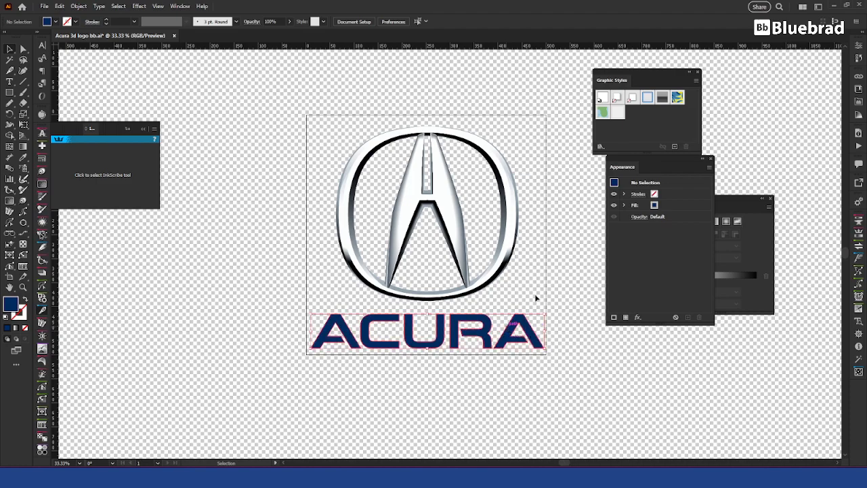
pyautogui.click(140, 6)
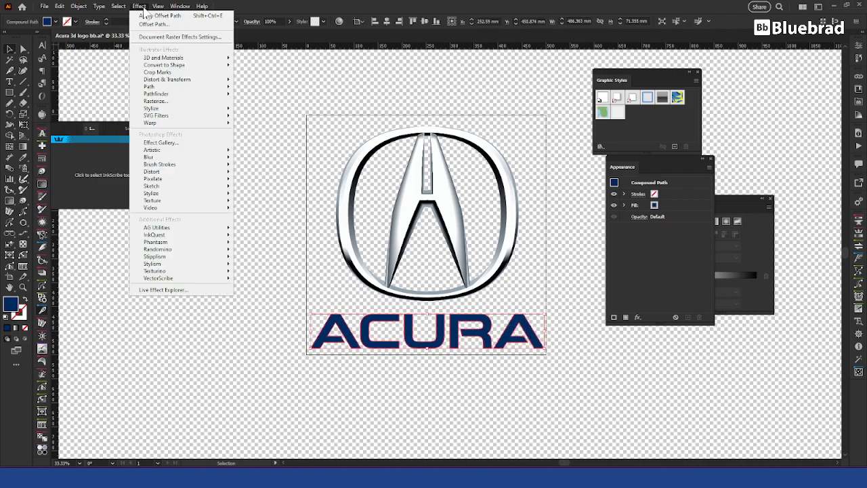
pyautogui.moveTo(170, 58)
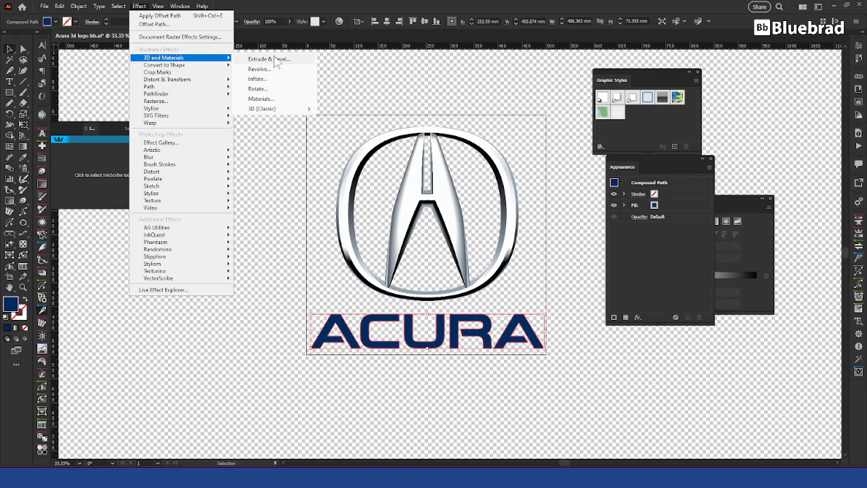
pyautogui.moveTo(203, 110)
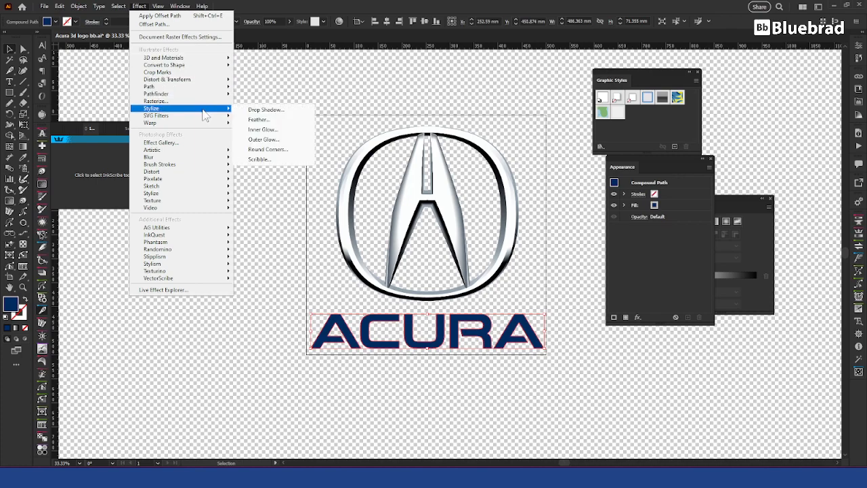
pyautogui.moveTo(185, 160)
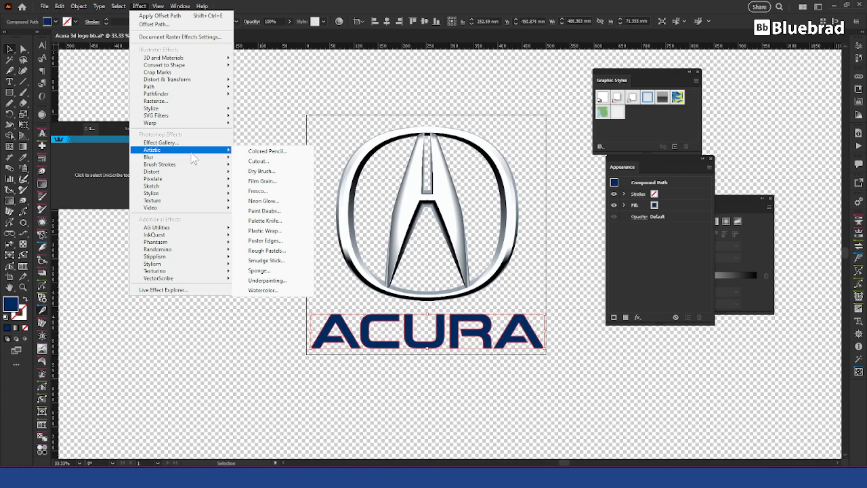
pyautogui.moveTo(221, 82)
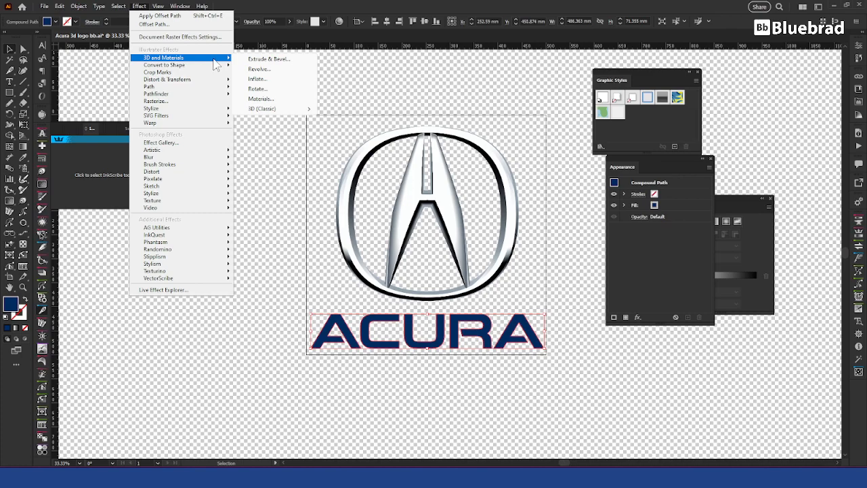
pyautogui.click(271, 61)
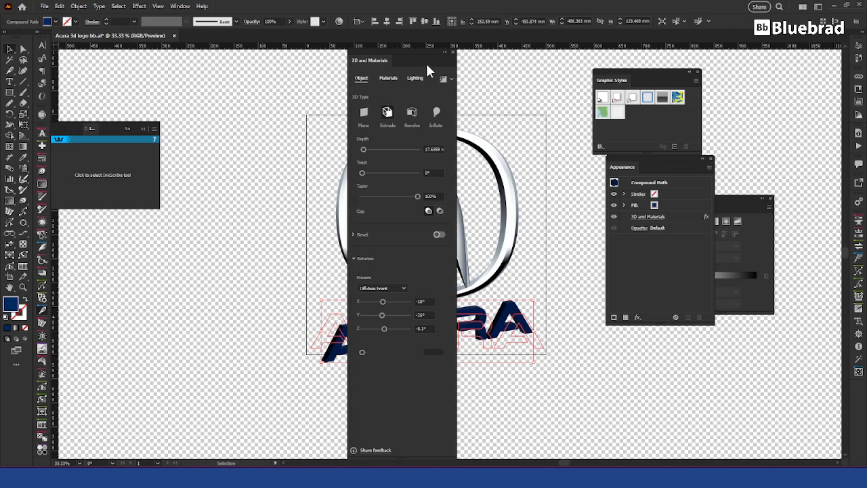
pyautogui.click(437, 112)
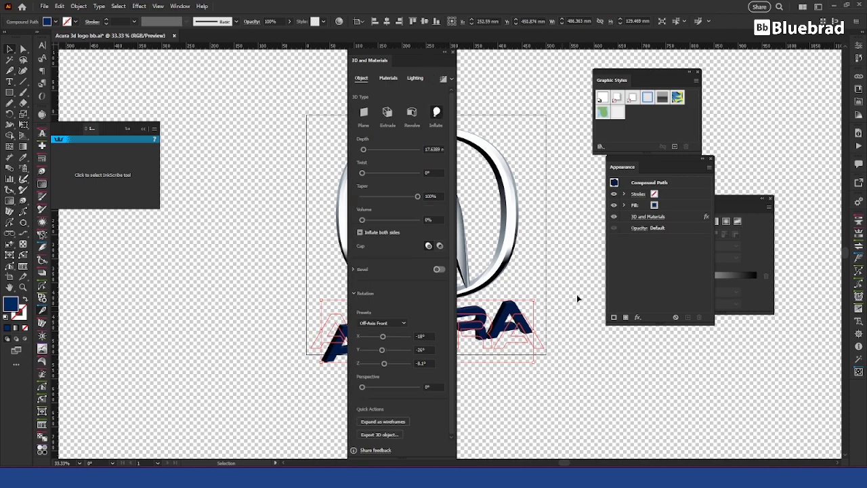
pyautogui.moveTo(365, 57); pyautogui.dragTo(623, 63)
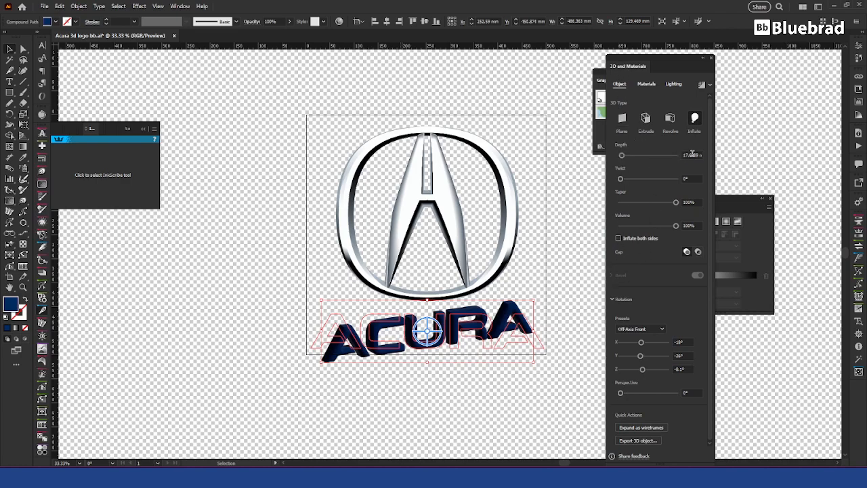
# Set the wordmark's X, Y and Z rotation to 0° so it faces straight forward.
pyautogui.doubleClick(680, 343)
pyautogui.write('0')
pyautogui.press('Tab')
pyautogui.write('0')
pyautogui.press('Tab')
pyautogui.write('0')
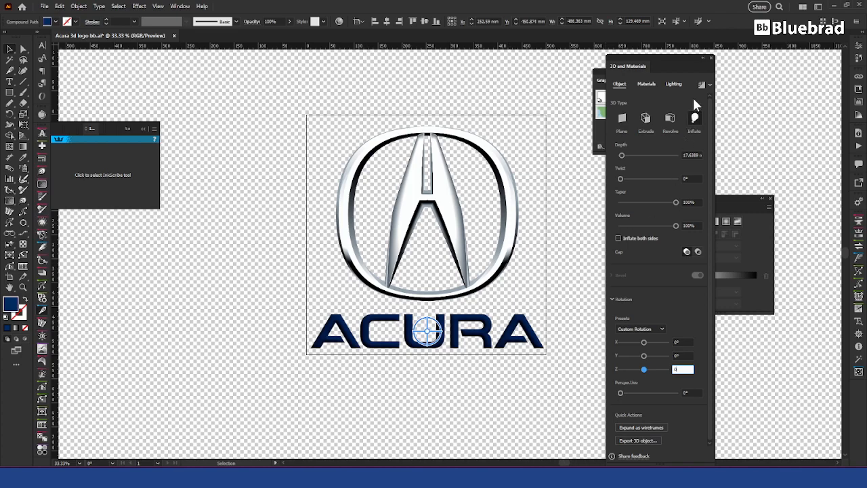
# Reduce the 3D depth of the inflated wordmark to a minimal value.
pyautogui.click(695, 151)
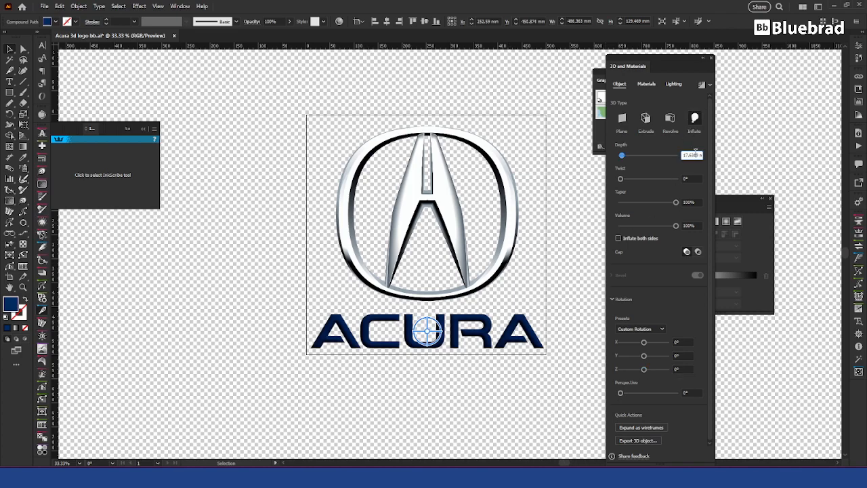
pyautogui.write('14 mm')
pyautogui.press('Down')
pyautogui.press('Down')
pyautogui.press('Down')
pyautogui.click(698, 155)
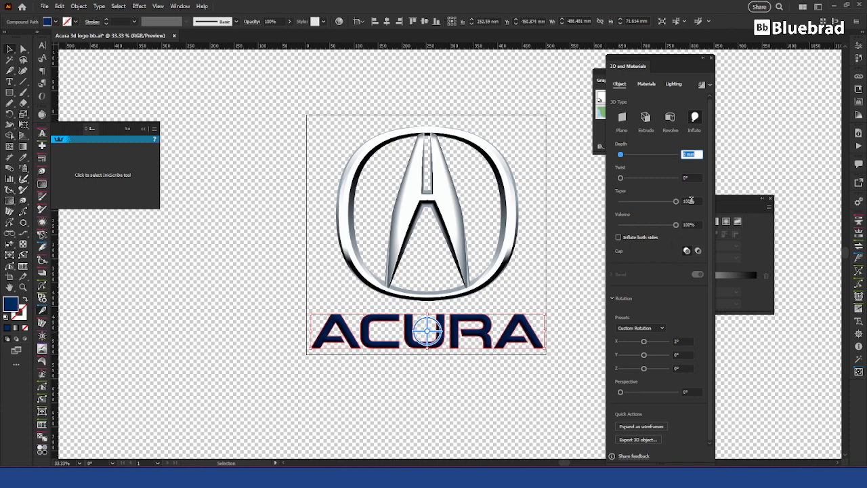
# Inflate the wordmark on both sides, lower its volume to about 70%, and check the letter edges up close.
pyautogui.click(655, 236)
pyautogui.moveTo(674, 225); pyautogui.dragTo(652, 231)
pyautogui.click(525, 381)
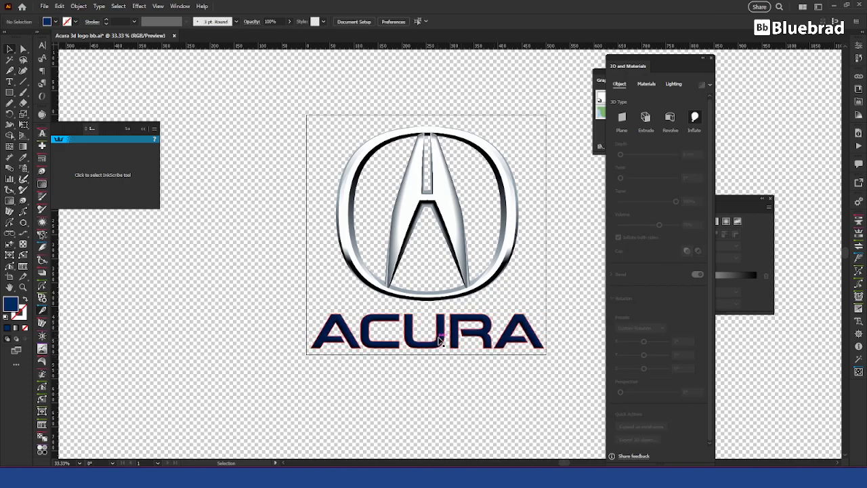
pyautogui.scroll(1, 449, 347)
pyautogui.scroll(9, 448, 347)
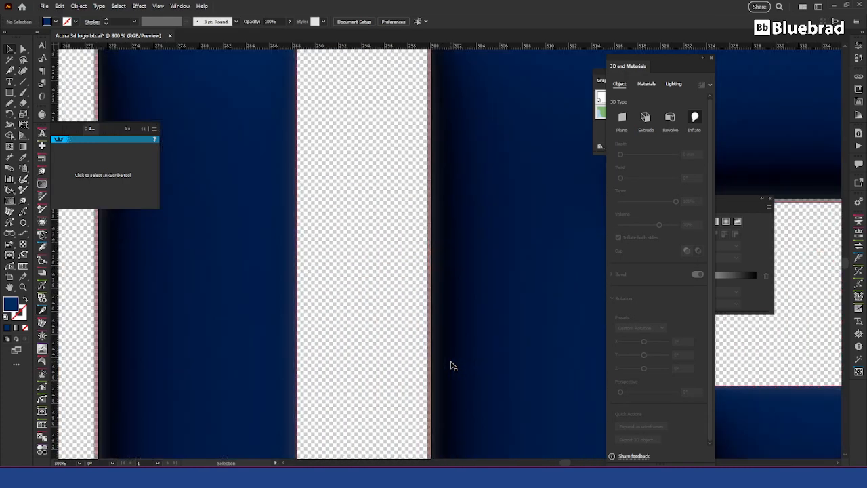
pyautogui.scroll(-5, 442, 354)
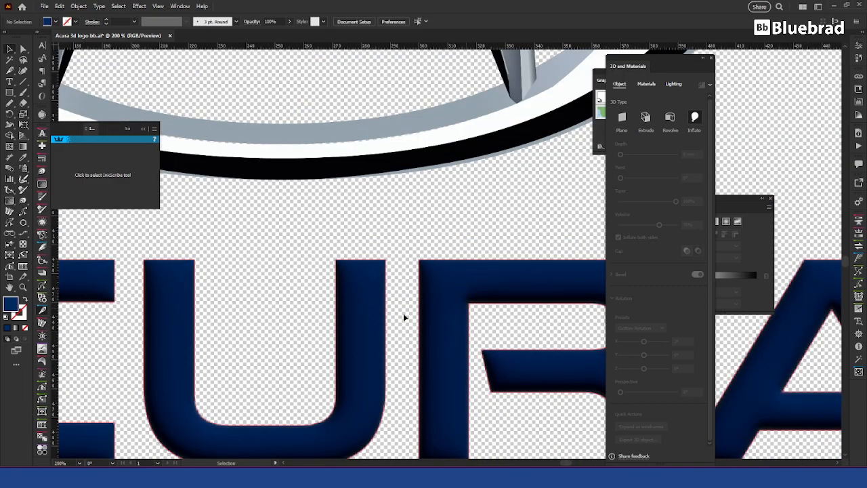
pyautogui.scroll(10, 420, 311)
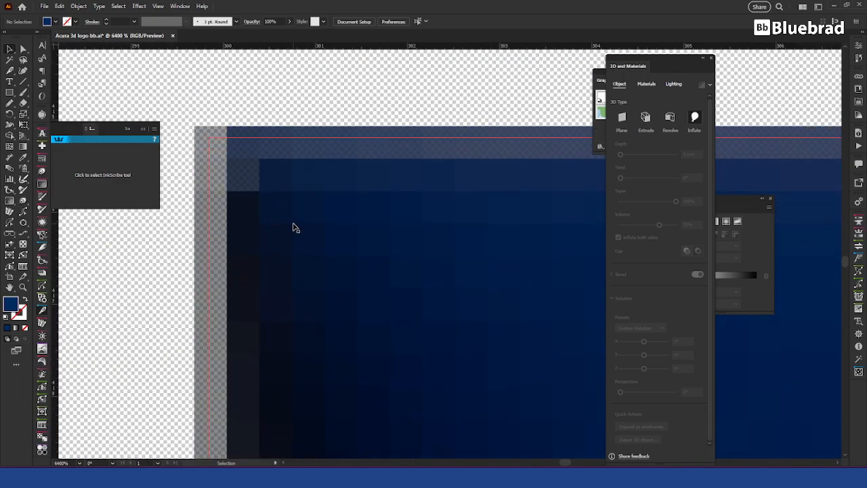
pyautogui.scroll(-10, 298, 229)
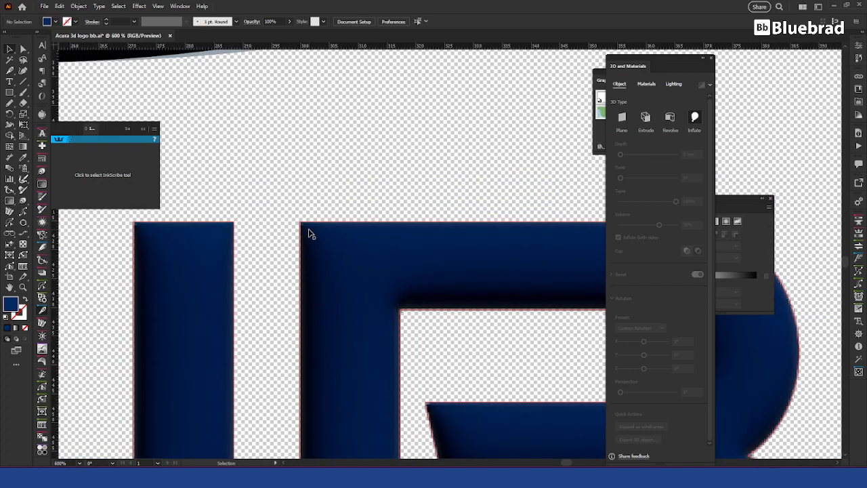
# Adjust the lower-edge anchor of the grey band at the ring's lower right to close the gap against the white band.
pyautogui.scroll(3, 310, 120)
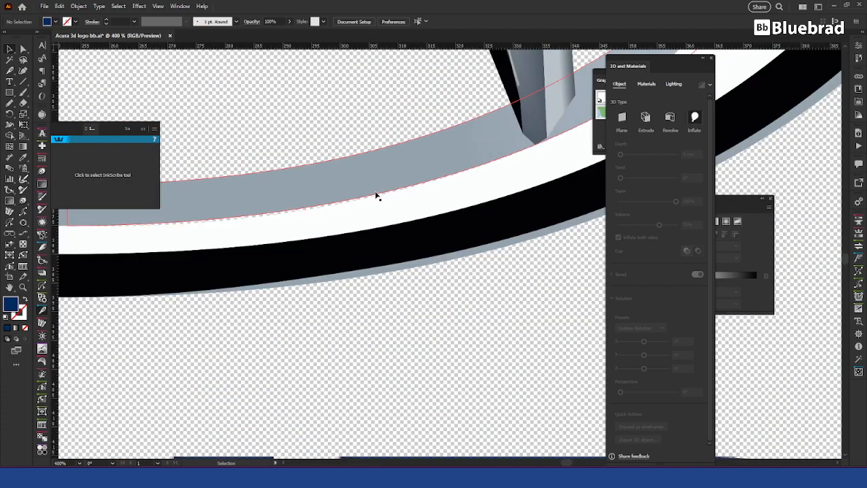
pyautogui.press('a')
pyautogui.click(377, 197)
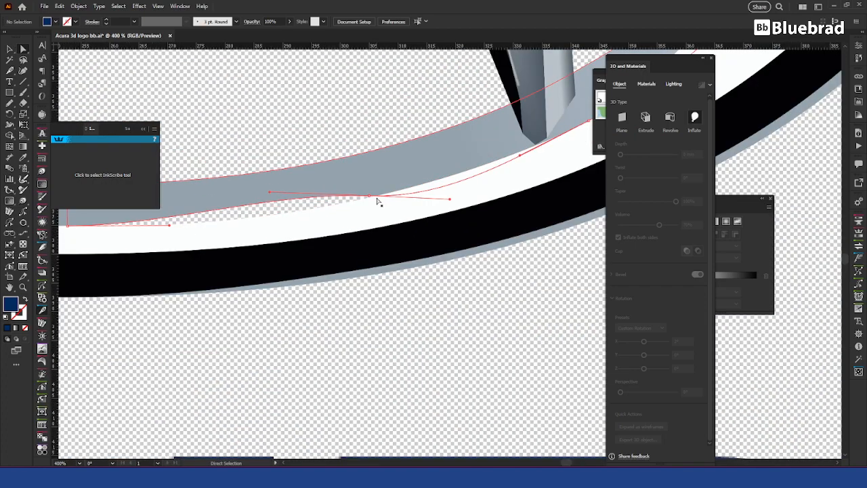
pyautogui.moveTo(377, 198); pyautogui.dragTo(705, 254)
pyautogui.hotkey('ctrl', 'z')
pyautogui.moveTo(177, 251); pyautogui.dragTo(585, 273)
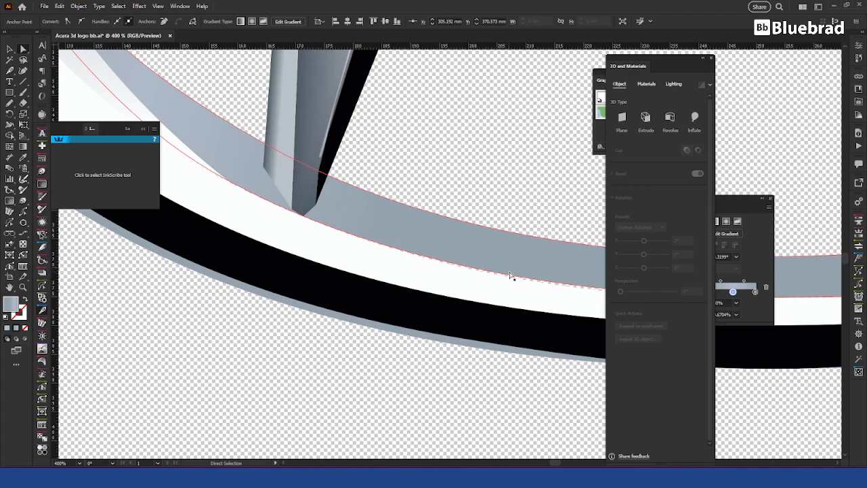
# Adjust the grey band's lower-edge anchor at the ring's lower left and close the remaining gap against the white band.
pyautogui.moveTo(471, 269); pyautogui.dragTo(467, 277)
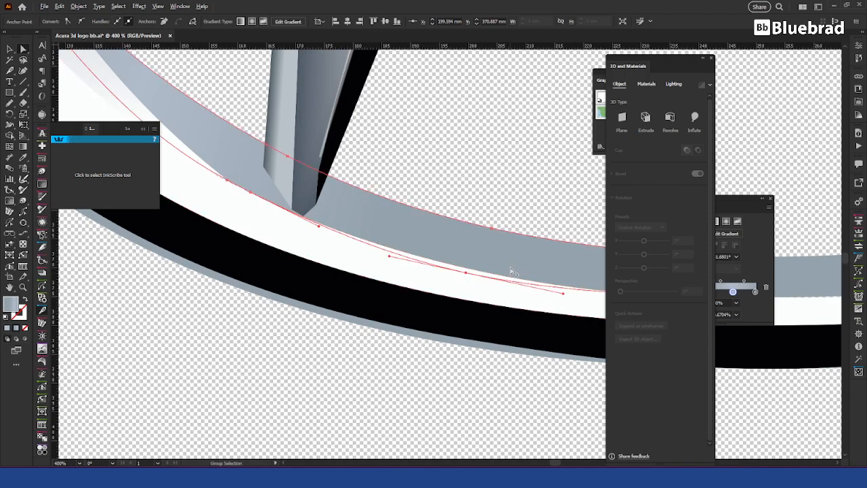
pyautogui.scroll(-2, 512, 272)
pyautogui.scroll(4, 233, 166)
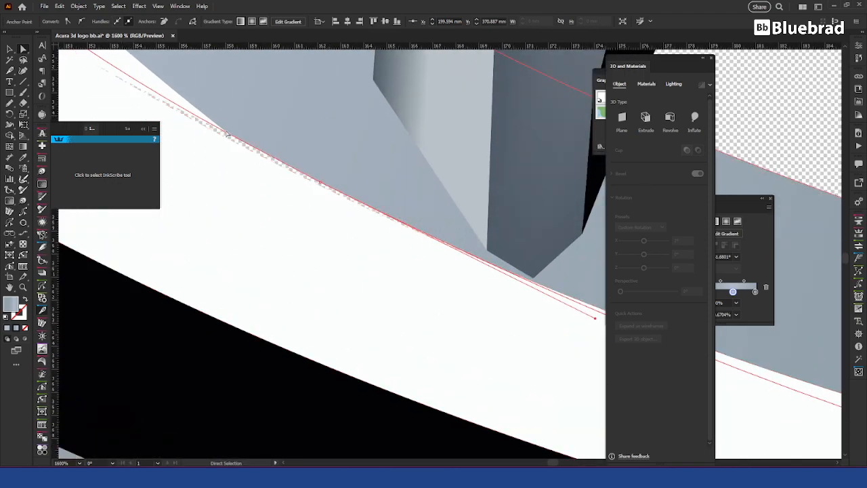
pyautogui.click(230, 141)
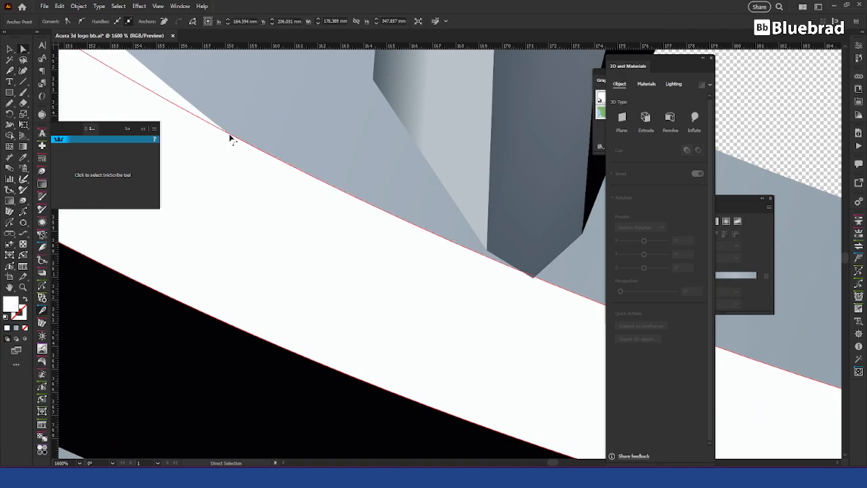
pyautogui.scroll(-4, 371, 198)
pyautogui.scroll(-5, 372, 199)
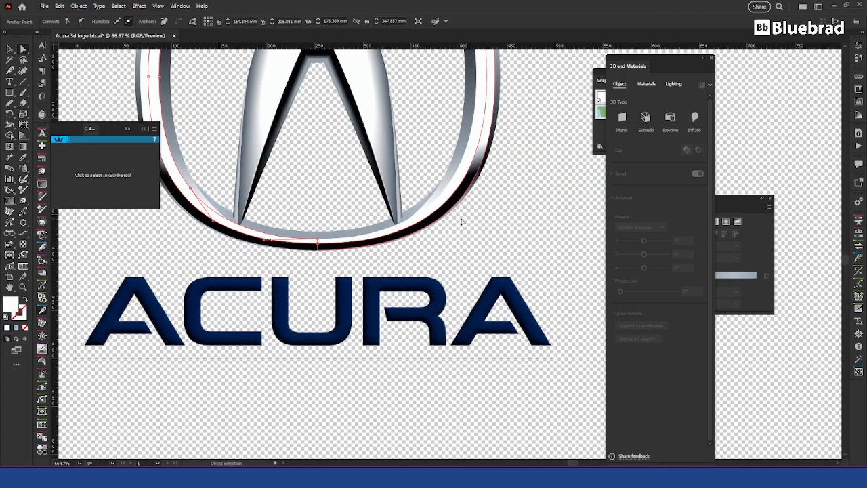
# Shift the white band's edge at the ring's lower right to close the gap against the grey band.
pyautogui.scroll(5, 416, 213)
pyautogui.scroll(3, 416, 212)
pyautogui.moveTo(283, 121); pyautogui.dragTo(542, 213)
pyautogui.moveTo(283, 316); pyautogui.dragTo(380, 269)
pyautogui.moveTo(290, 336); pyautogui.dragTo(448, 271)
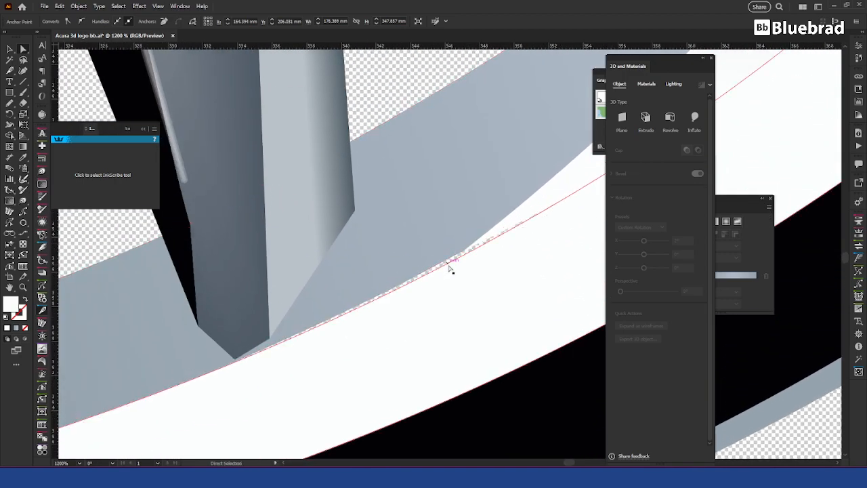
pyautogui.scroll(-10, 500, 265)
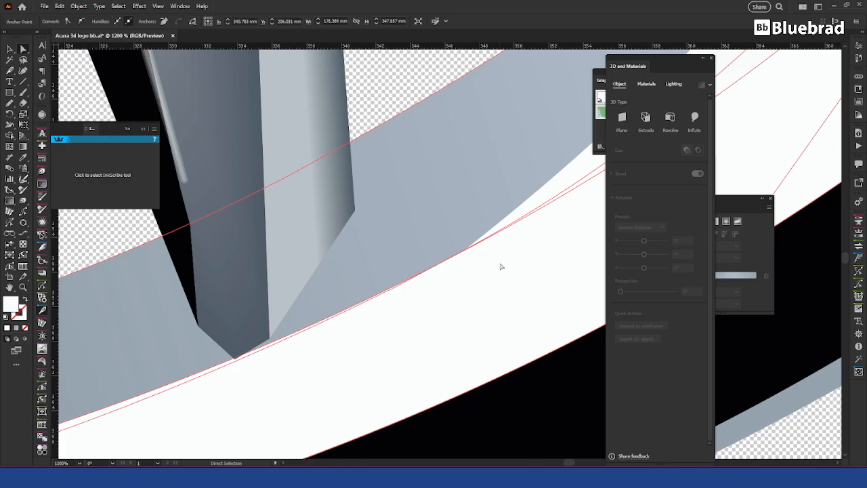
pyautogui.scroll(8, 502, 228)
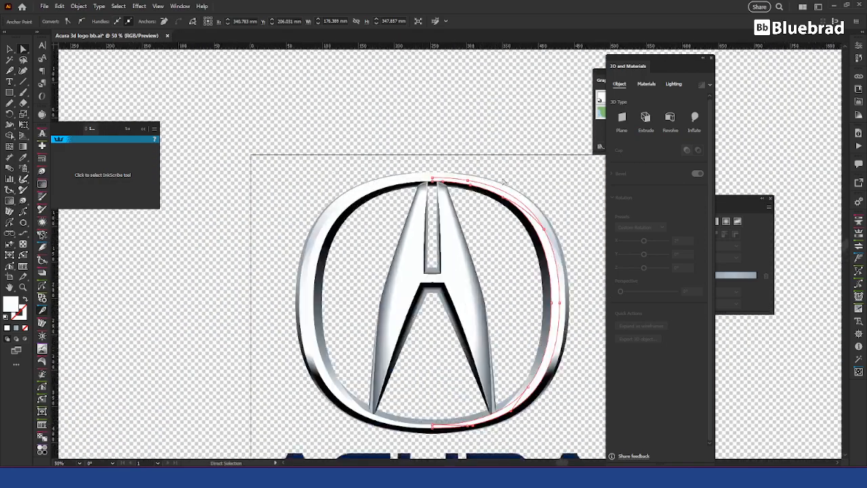
# Examine the seams between the bands along the top of the ring, and deselect the white band.
pyautogui.scroll(1, 342, 189)
pyautogui.scroll(-2, 349, 198)
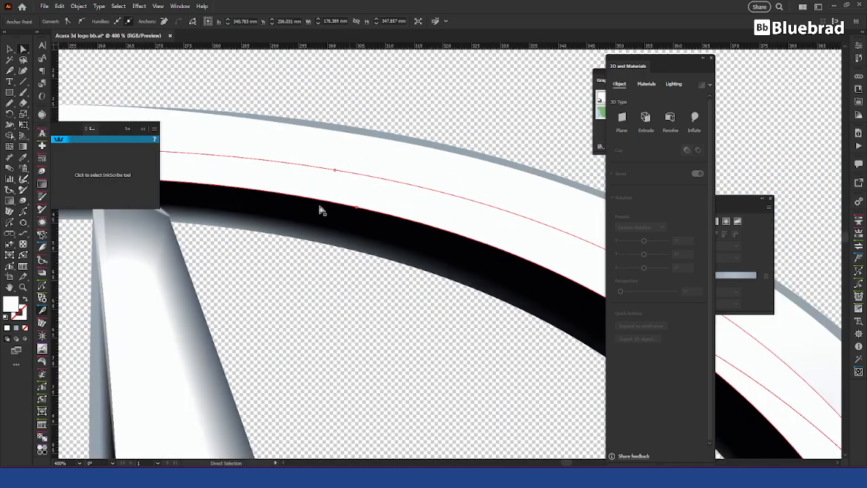
pyautogui.moveTo(293, 216); pyautogui.dragTo(522, 232)
pyautogui.click(276, 183)
pyautogui.scroll(2, 275, 183)
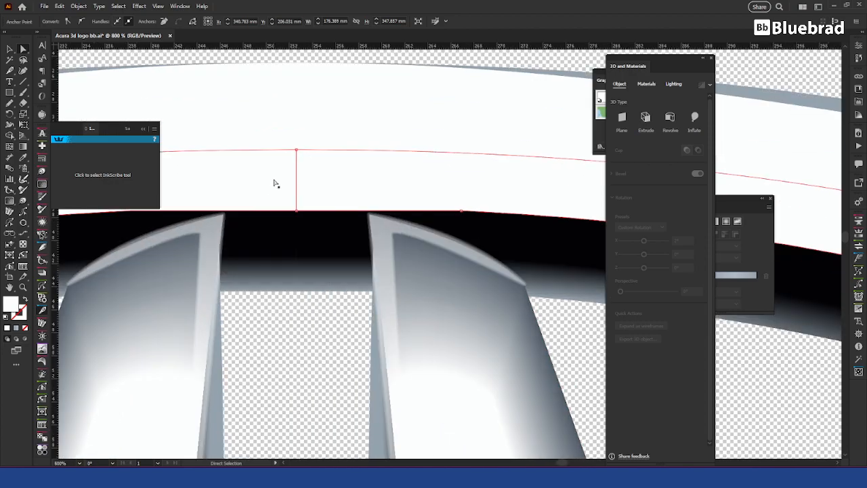
pyautogui.scroll(-3, 275, 183)
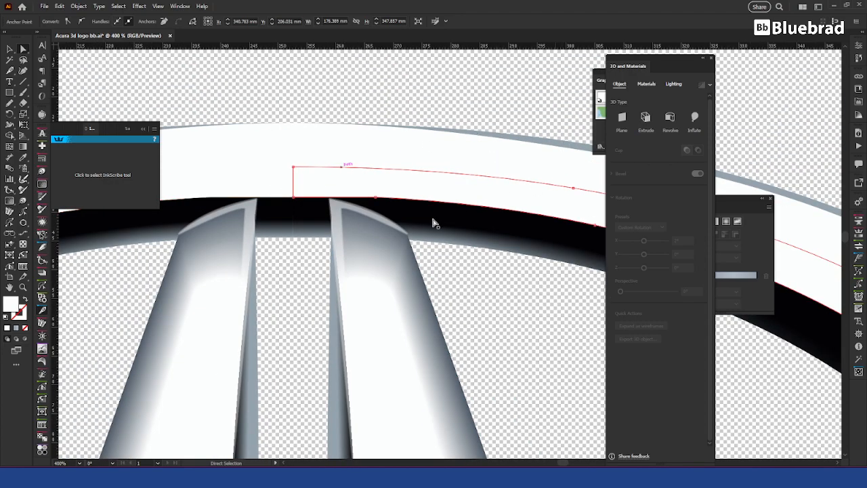
pyautogui.scroll(-3, 447, 219)
pyautogui.moveTo(454, 278); pyautogui.dragTo(443, 182)
pyautogui.press('v')
pyautogui.click(560, 341)
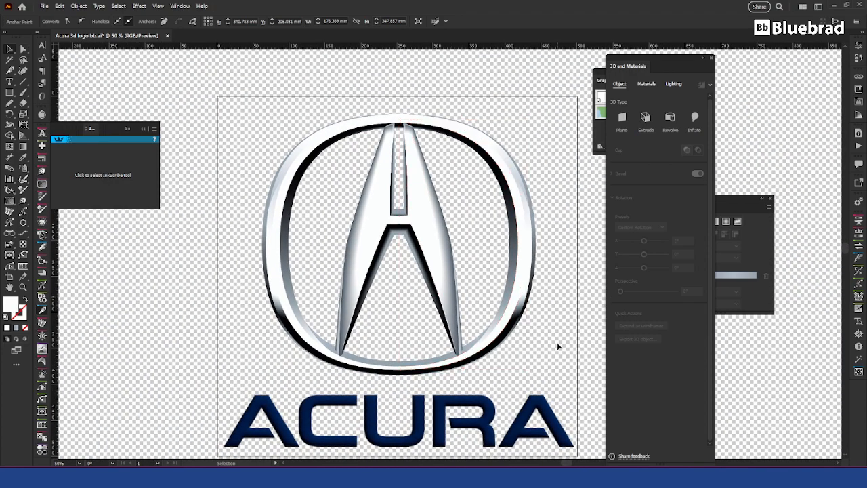
# Remove the 3D and Materials effect from the ACURA wordmark, leaving its flat blue fill.
pyautogui.scroll(-5, 549, 354)
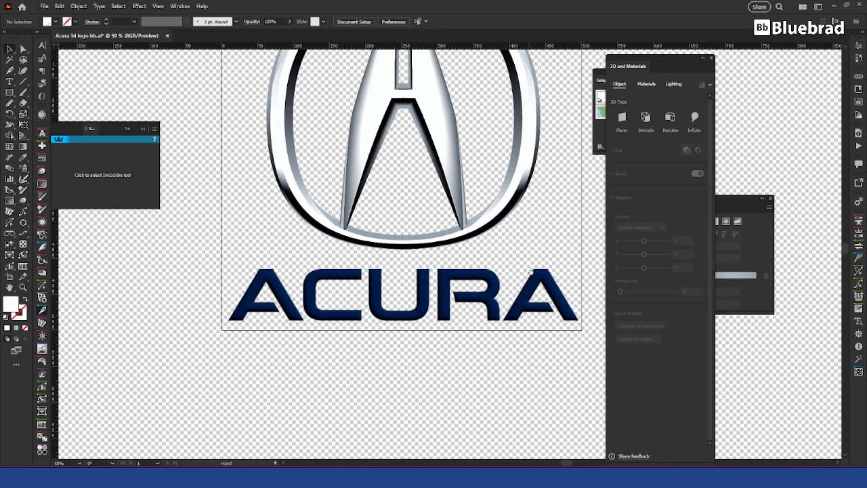
pyautogui.scroll(4, 476, 277)
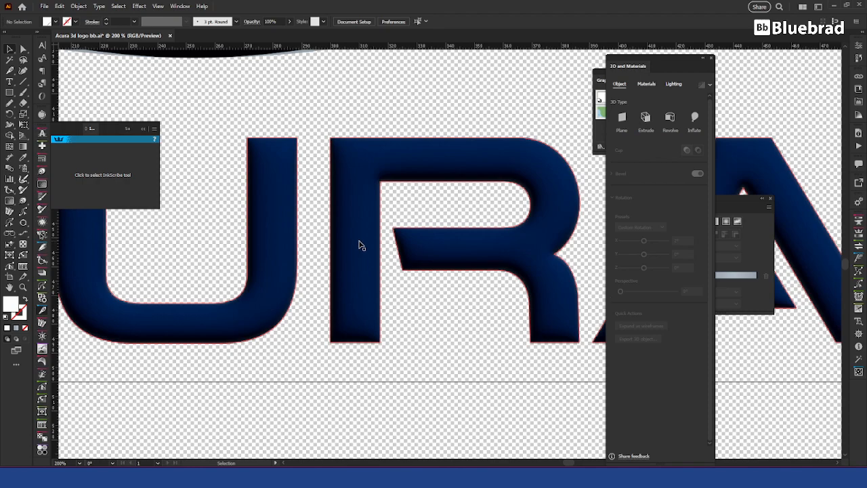
pyautogui.click(488, 237)
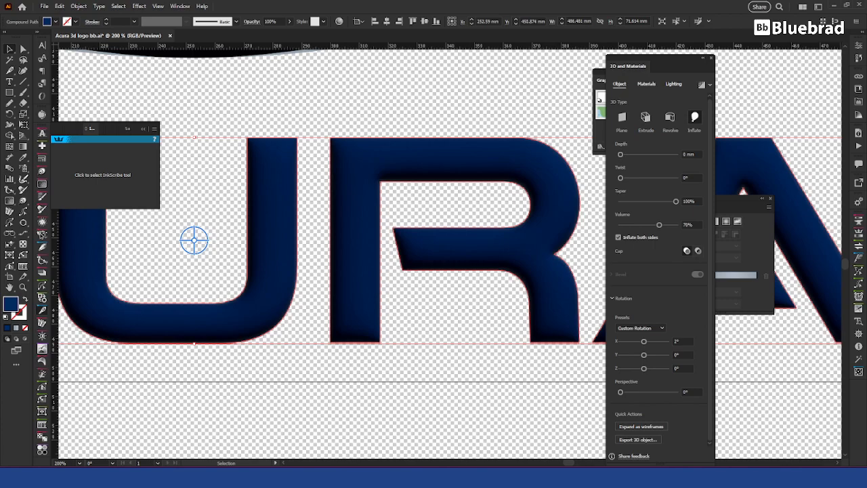
pyautogui.moveTo(628, 64); pyautogui.dragTo(526, 67)
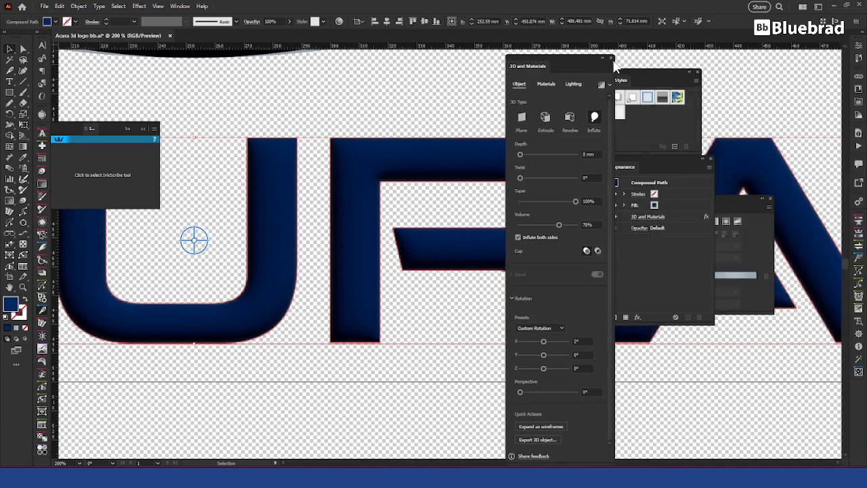
pyautogui.click(611, 58)
pyautogui.click(670, 216)
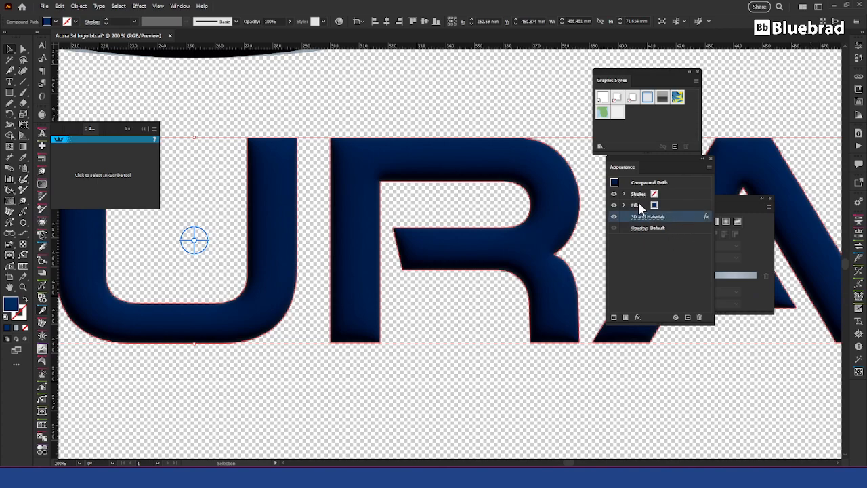
pyautogui.click(699, 317)
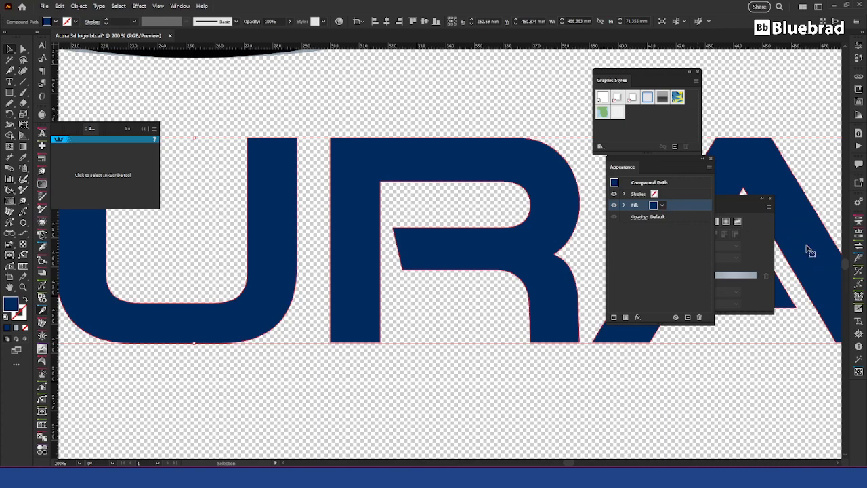
# Release the wordmark's compound path into separate letter paths.
pyautogui.press('a')
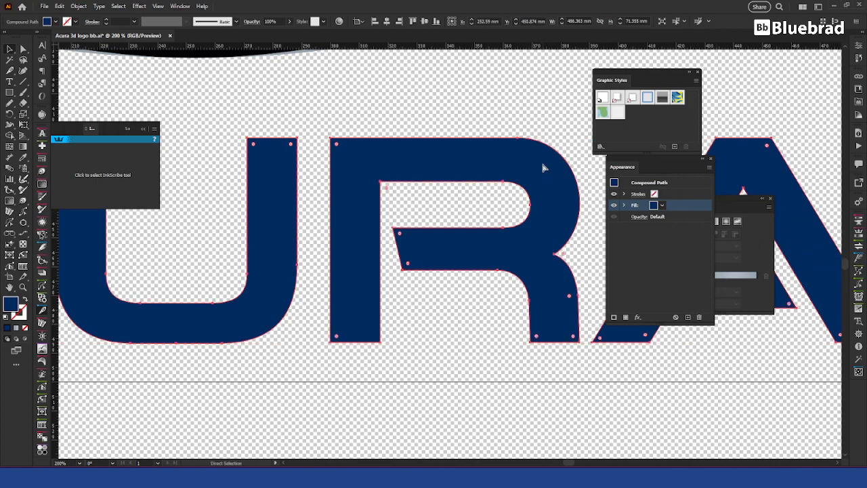
pyautogui.press('v')
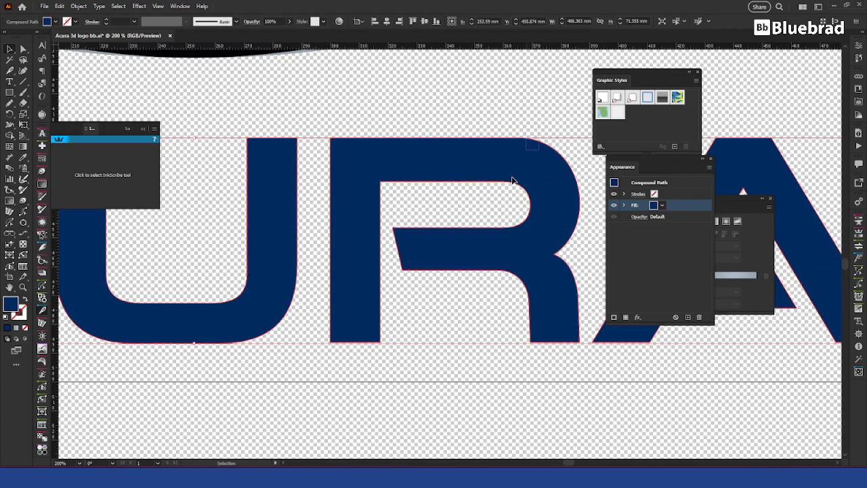
pyautogui.rightClick(527, 159)
pyautogui.click(586, 258)
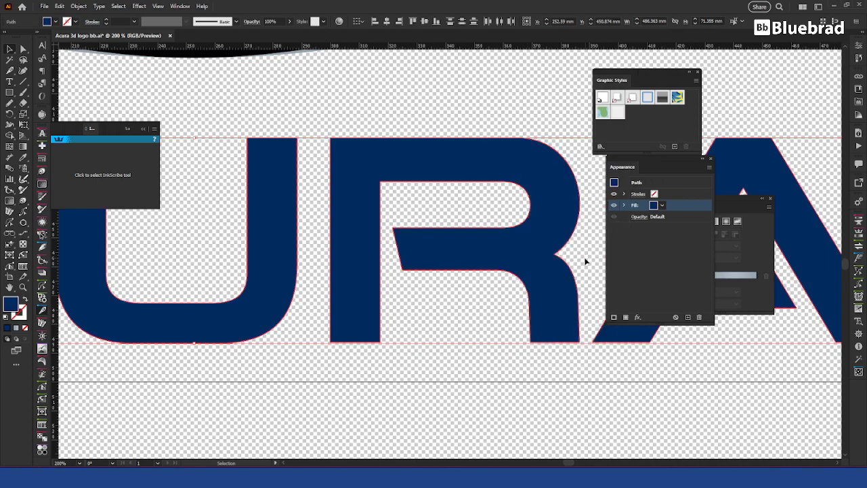
pyautogui.click(546, 378)
# Try moving the letter R below the wordmark to check that the letters are separate, and undo the move.
pyautogui.scroll(-4, 555, 356)
pyautogui.moveTo(550, 345); pyautogui.dragTo(533, 395)
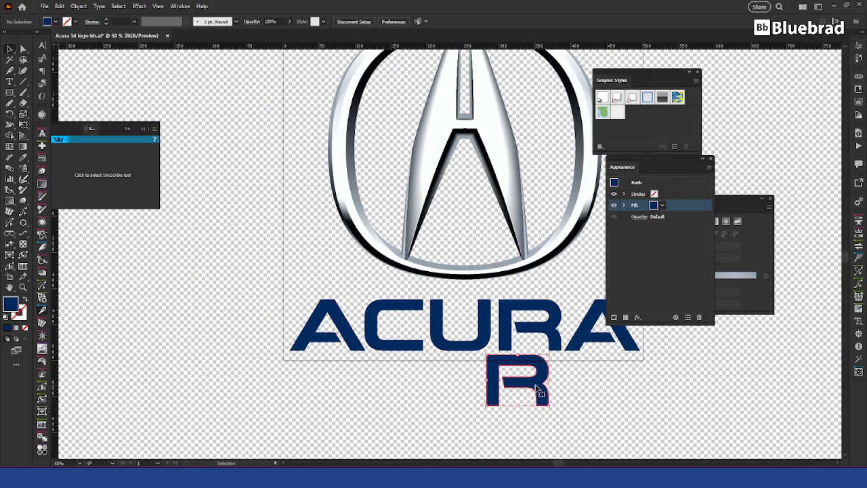
pyautogui.hotkey('ctrl', 'z')
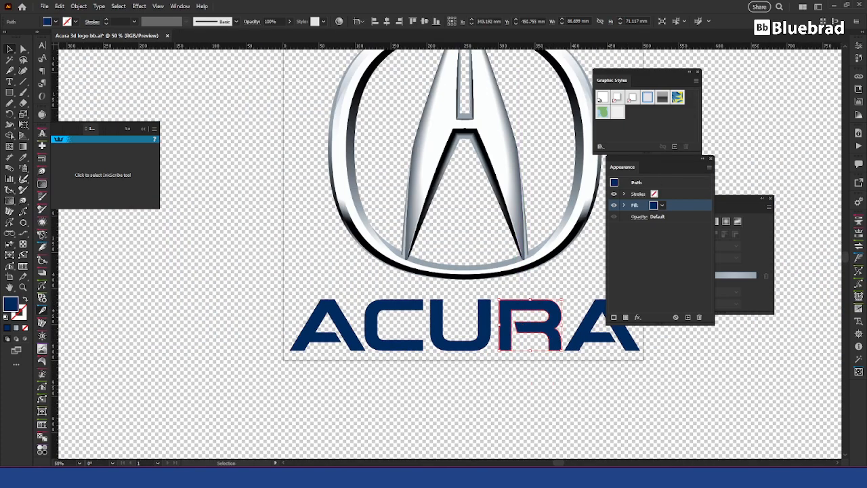
# Try combining the five wordmark letters into a compound shape, and undo it.
pyautogui.keyDown('shift'); pyautogui.click(599, 328); pyautogui.keyUp('shift')
pyautogui.keyDown('shift'); pyautogui.click(484, 326); pyautogui.keyUp('shift')
pyautogui.keyDown('shift'); pyautogui.click(407, 307); pyautogui.keyUp('shift')
pyautogui.keyDown('shift'); pyautogui.click(344, 325); pyautogui.keyUp('shift')
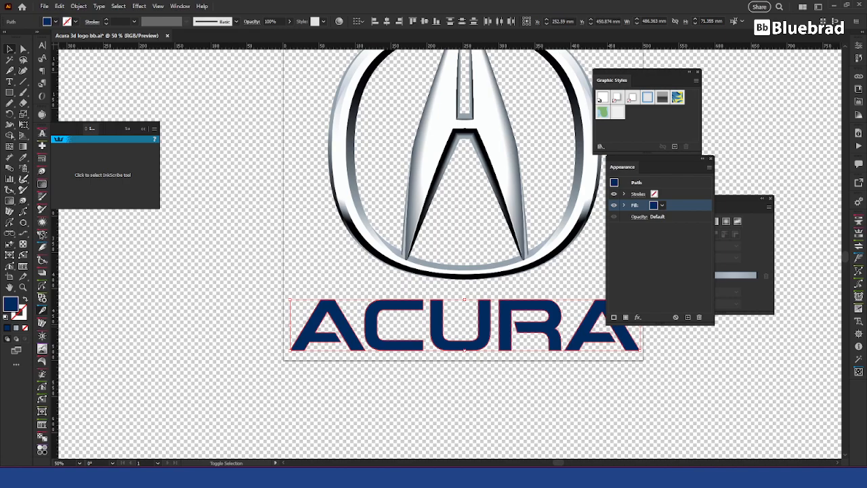
pyautogui.hotkey('ctrl', '8')
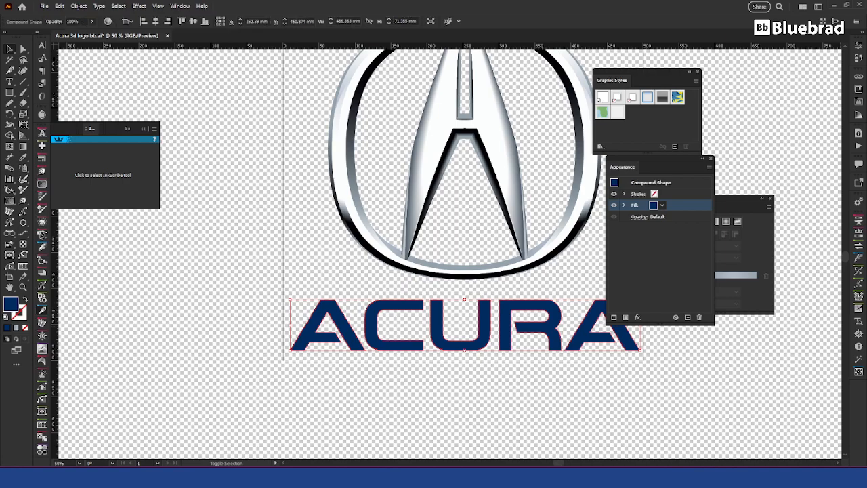
pyautogui.hotkey('ctrl', 'z')
# Group the five letters of the ACURA wordmark.
pyautogui.click(505, 327)
pyautogui.keyDown('shift'); pyautogui.click(408, 307); pyautogui.keyUp('shift')
pyautogui.keyDown('shift'); pyautogui.click(484, 327); pyautogui.keyUp('shift')
pyautogui.keyDown('shift'); pyautogui.click(594, 336); pyautogui.keyUp('shift')
pyautogui.keyDown('shift'); pyautogui.click(328, 336); pyautogui.keyUp('shift')
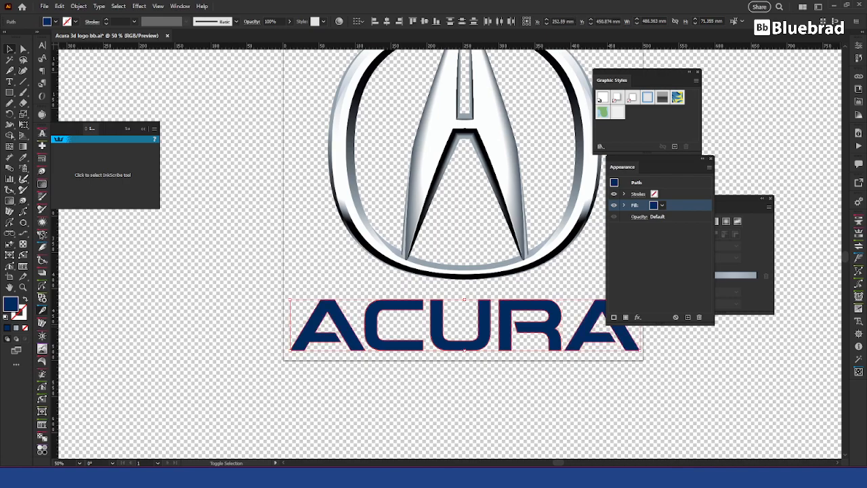
pyautogui.hotkey('ctrl', 'g')
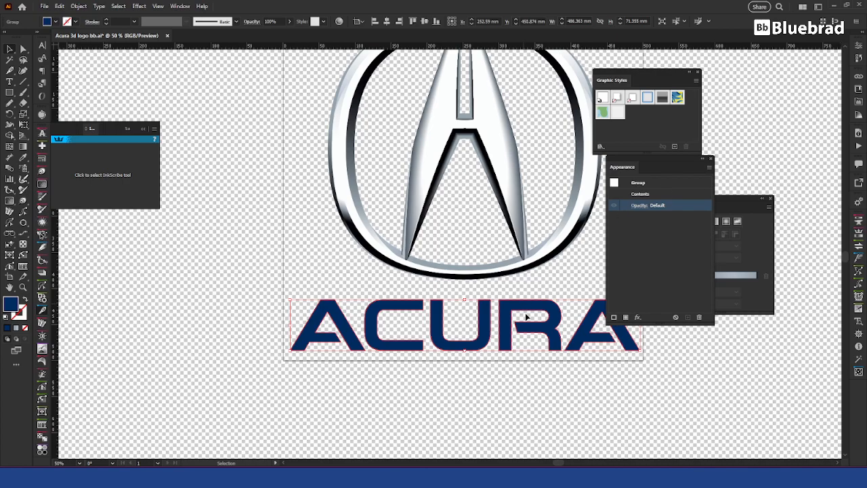
# Create inset copies of the grouped letters with Offset Path, using a -2 mm offset and round joins.
pyautogui.scroll(4, 606, 350)
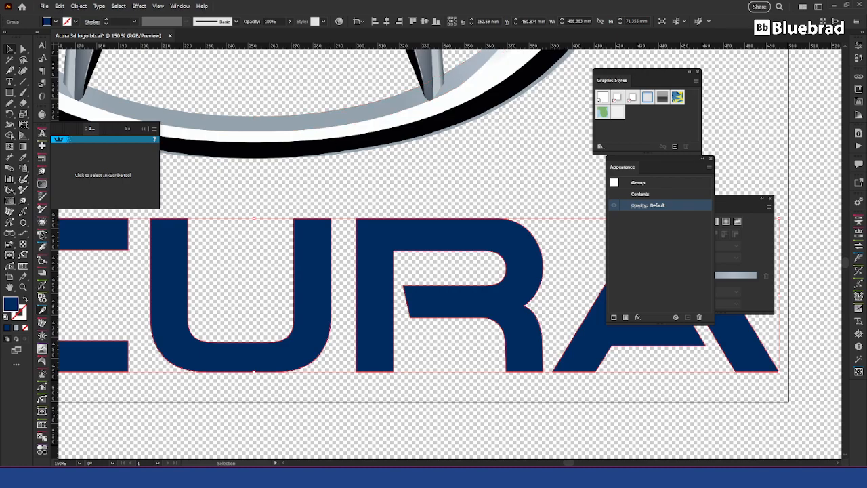
pyautogui.hotkey('ctrl', 'b')
pyautogui.hotkey('ctrl', 'z')
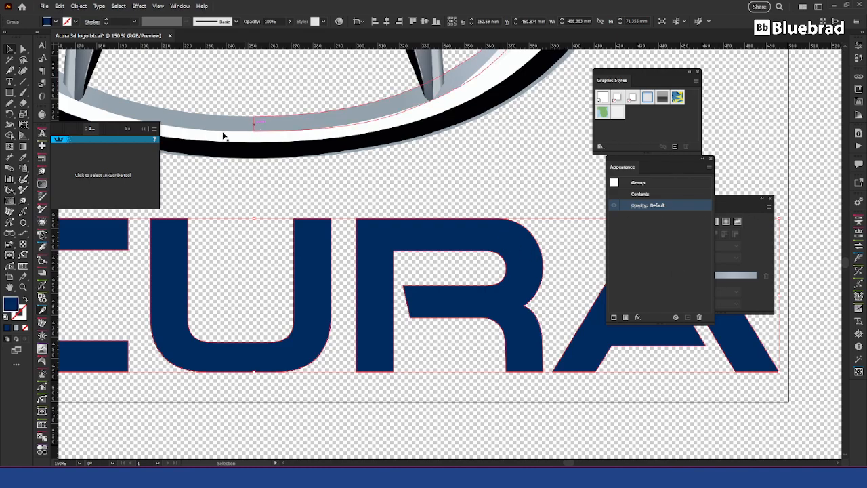
pyautogui.click(79, 8)
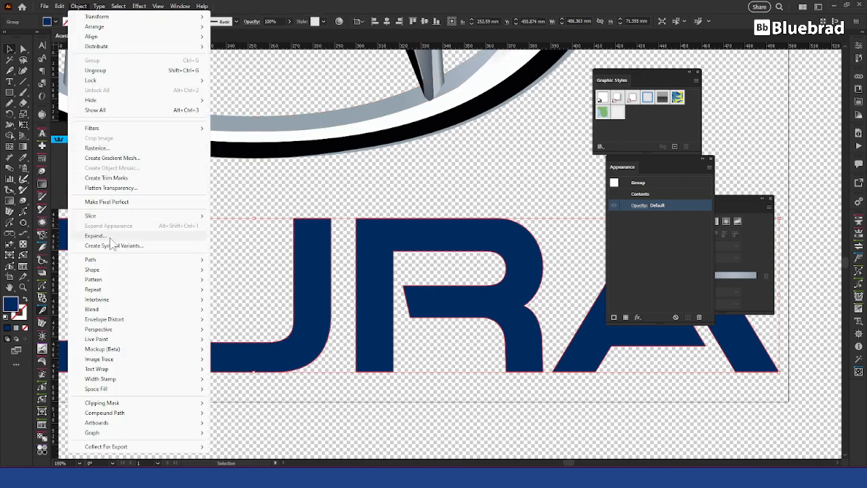
pyautogui.moveTo(111, 260)
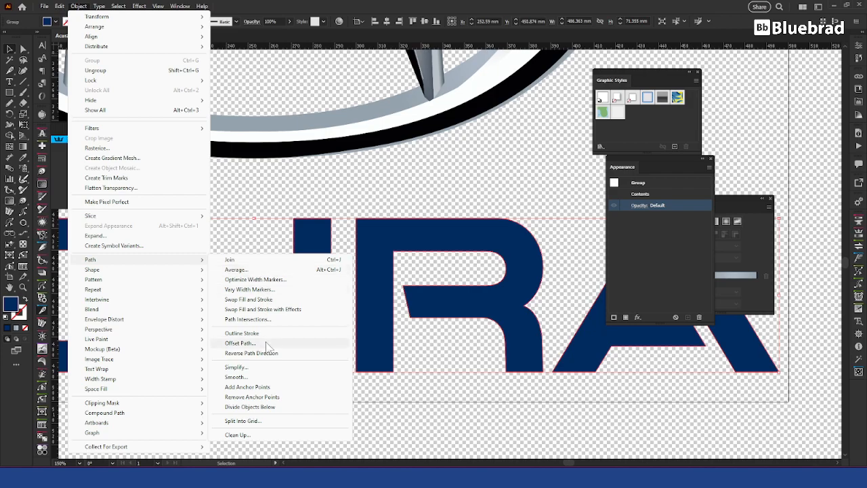
pyautogui.click(240, 342)
pyautogui.write('-2')
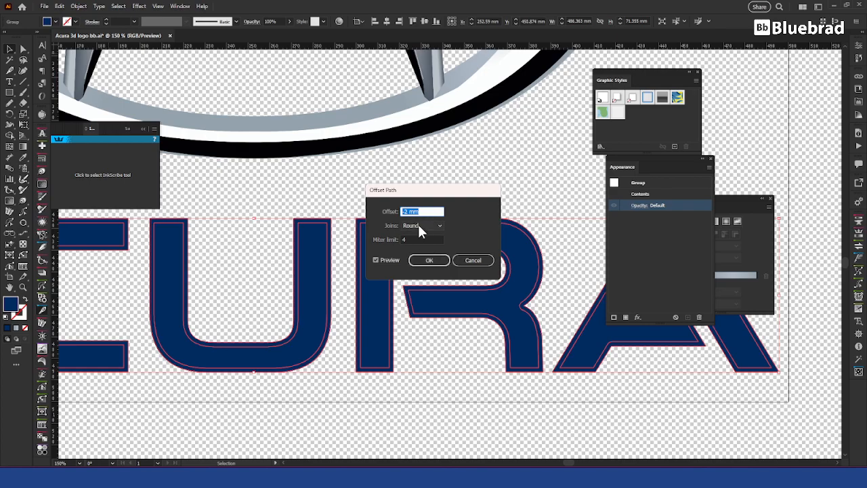
pyautogui.click(432, 262)
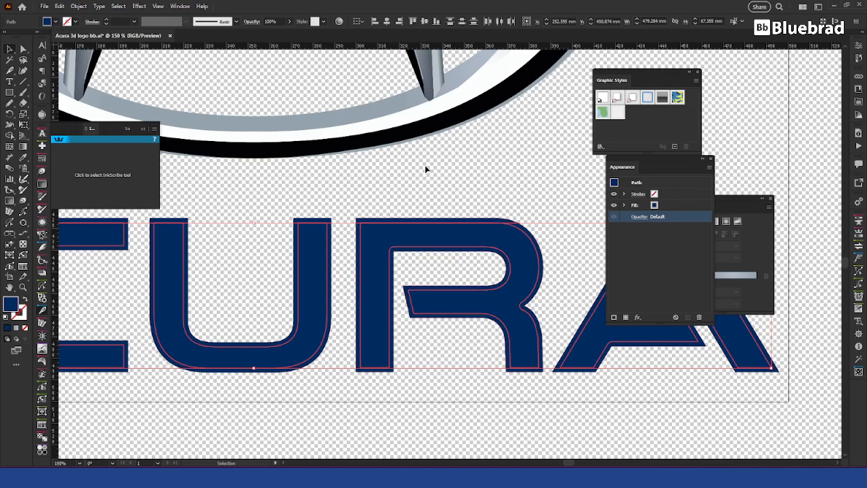
# Move the inset letter paths about 1 mm left and 0.6 mm up, and group them.
pyautogui.scroll(4, 525, 266)
pyautogui.moveTo(554, 284)
pyautogui.mouseDown()
pyautogui.moveTo(562, 287)
pyautogui.moveTo(547, 278)
pyautogui.mouseUp()
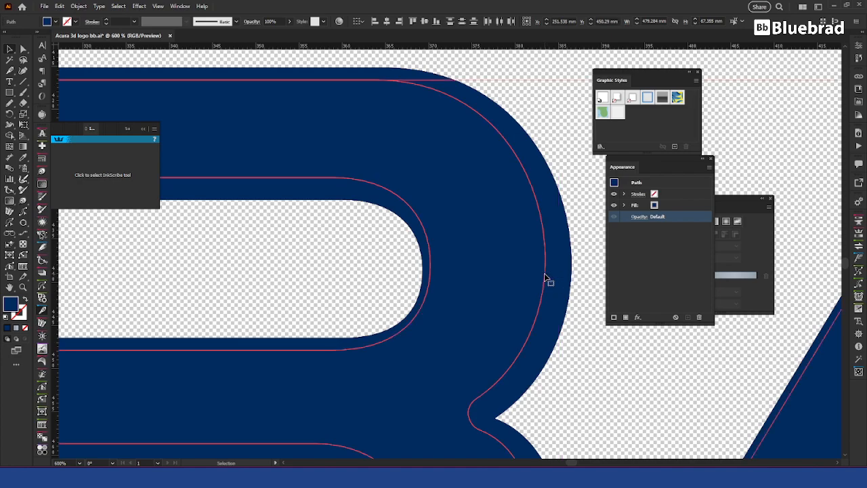
pyautogui.scroll(-3, 425, 203)
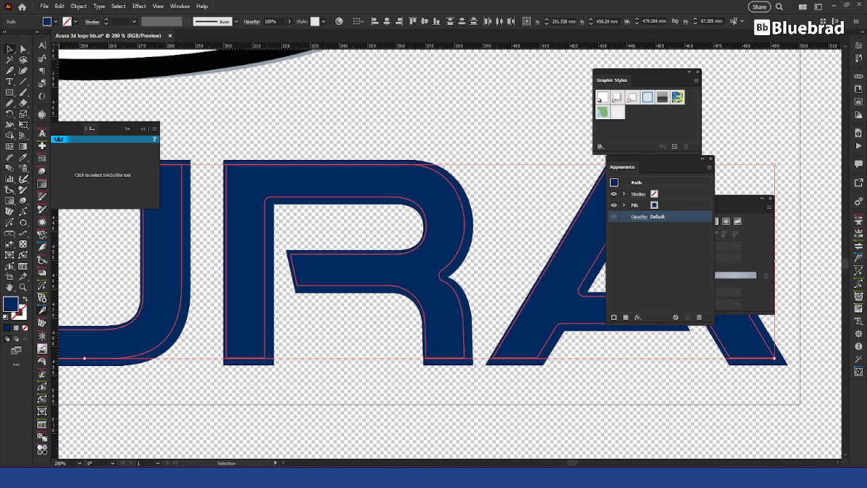
pyautogui.hotkey('ctrl', 'g')
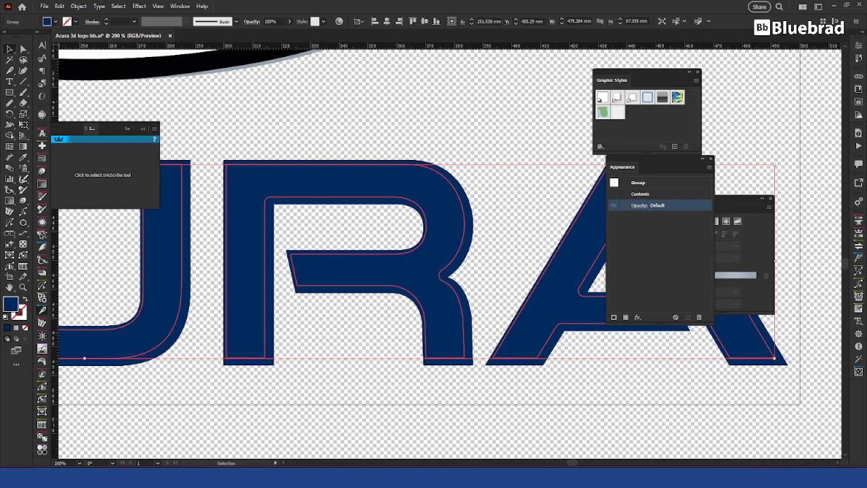
# Make a clipping mask from the inset letter group and the full-size compound shape of the ACURA wordmark.
pyautogui.click(447, 361)
pyautogui.hotkey('ctrl', 'shift', 'a')
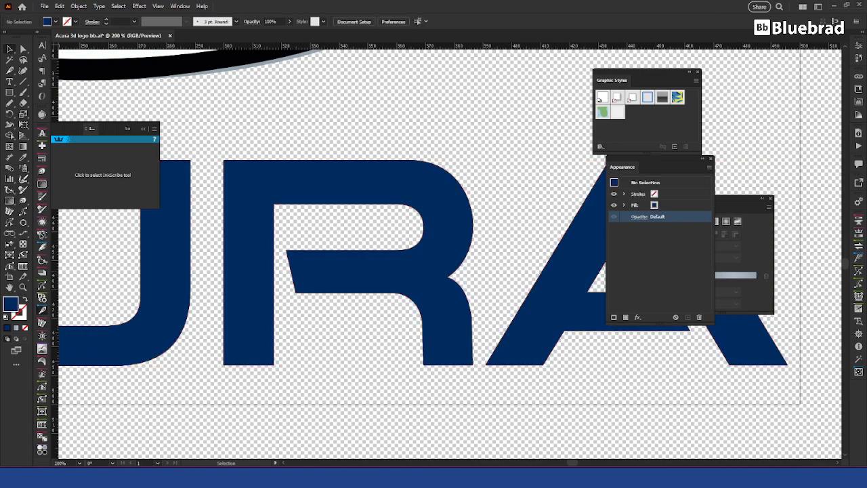
pyautogui.click(455, 200)
pyautogui.click(448, 298)
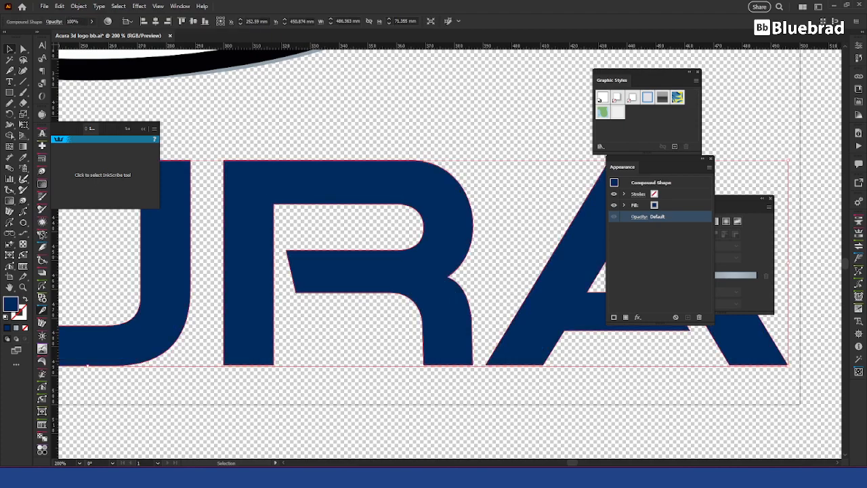
pyautogui.moveTo(557, 176); pyautogui.dragTo(620, 355)
pyautogui.rightClick(582, 274)
pyautogui.moveTo(637, 234)
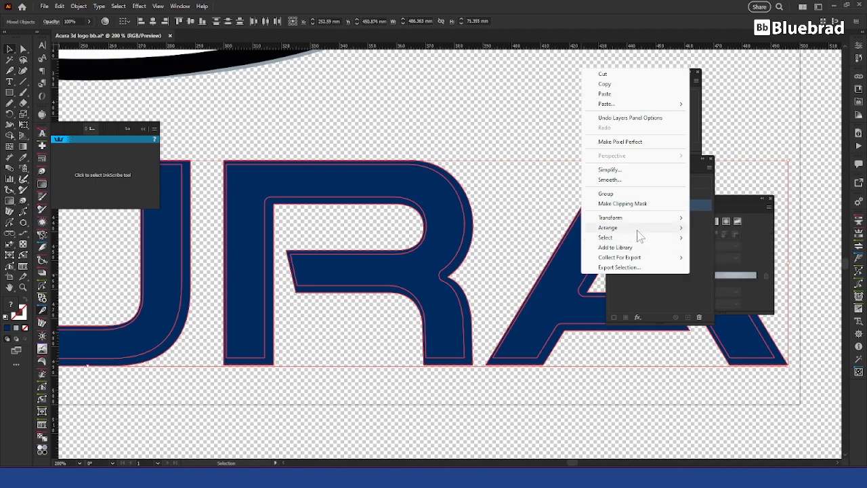
pyautogui.click(641, 203)
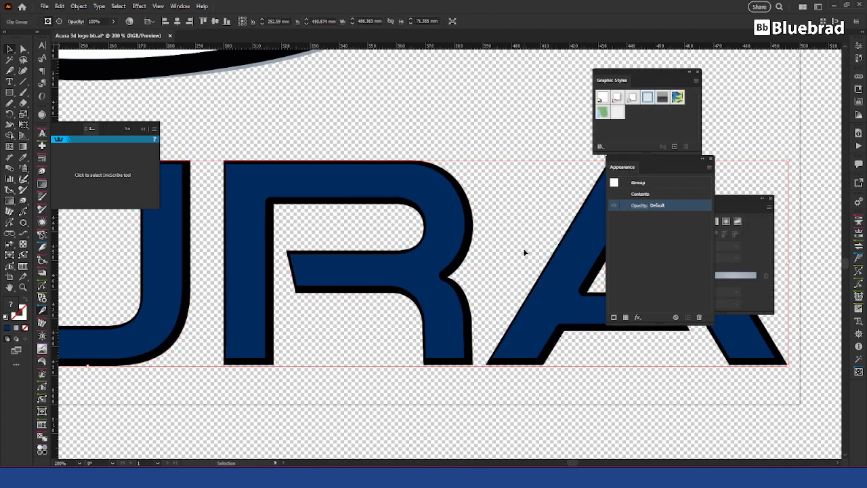
pyautogui.doubleClick(573, 242)
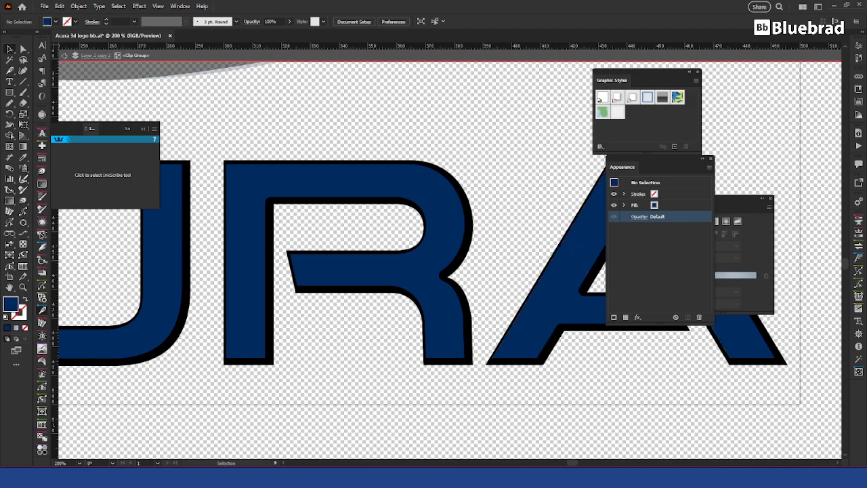
pyautogui.doubleClick(573, 270)
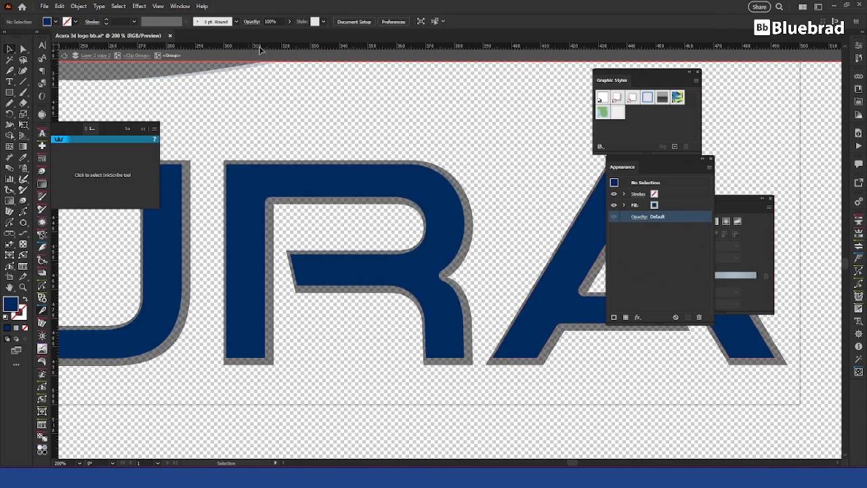
pyautogui.doubleClick(137, 63)
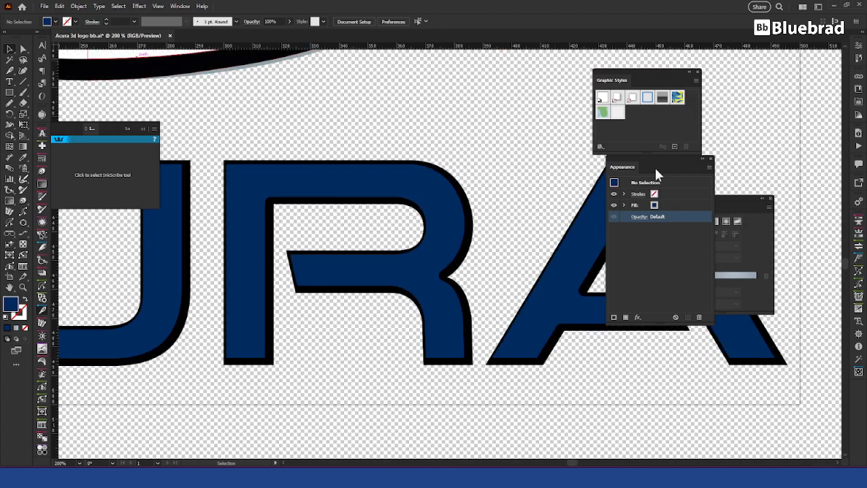
# Isolate the wordmark's clip group and blend the navy inset letters with the black full-size letters.
pyautogui.doubleClick(461, 211)
pyautogui.click(461, 212)
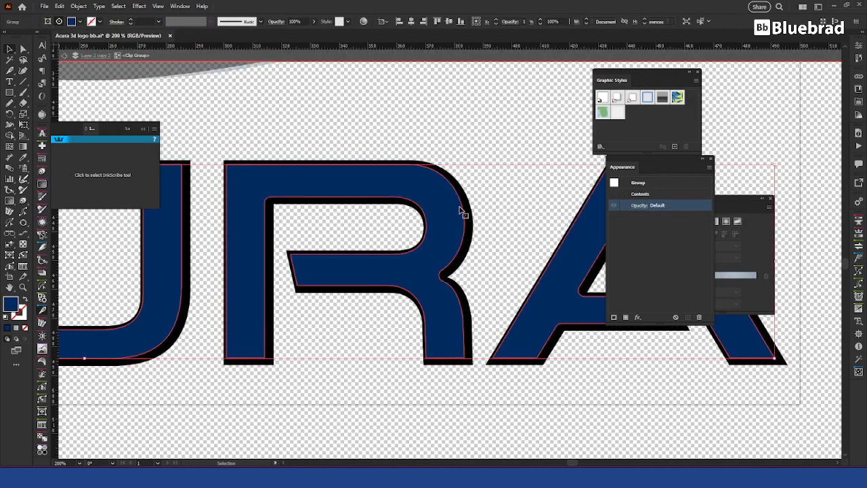
pyautogui.hotkey('ctrl', 'a')
pyautogui.click(9, 167)
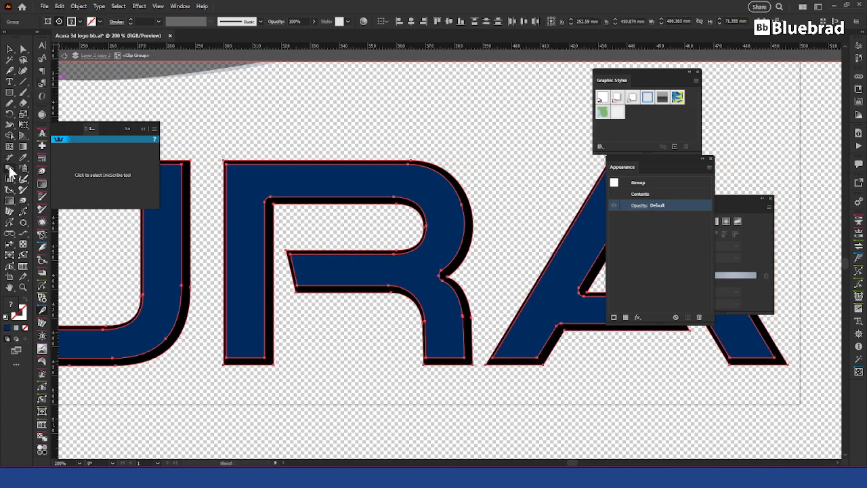
pyautogui.click(462, 205)
pyautogui.click(471, 223)
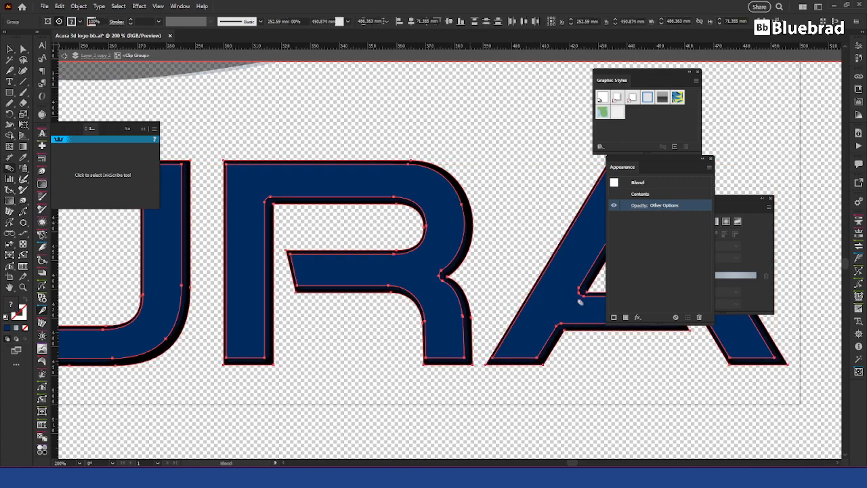
# Set the letter blend's spacing to Specified Steps with 100 steps, and deselect it.
pyautogui.press('Return')
pyautogui.click(452, 201)
pyautogui.click(418, 219)
pyautogui.write('100')
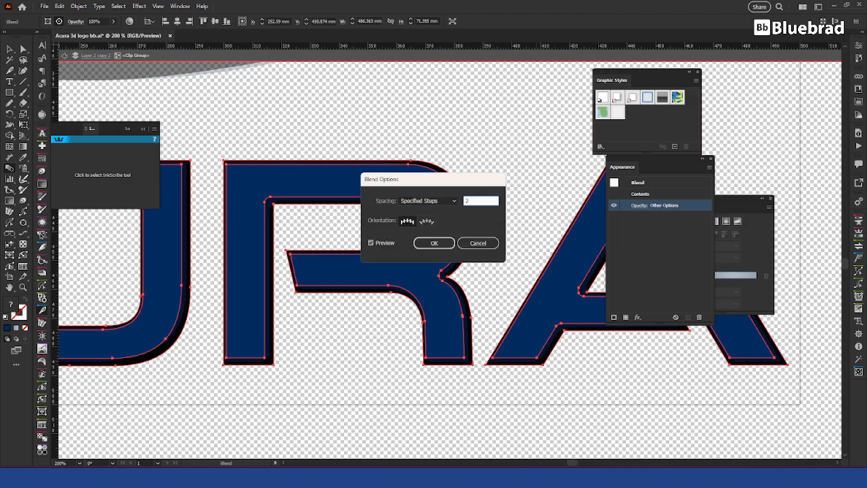
pyautogui.press('Return')
pyautogui.press('v')
pyautogui.click(302, 336)
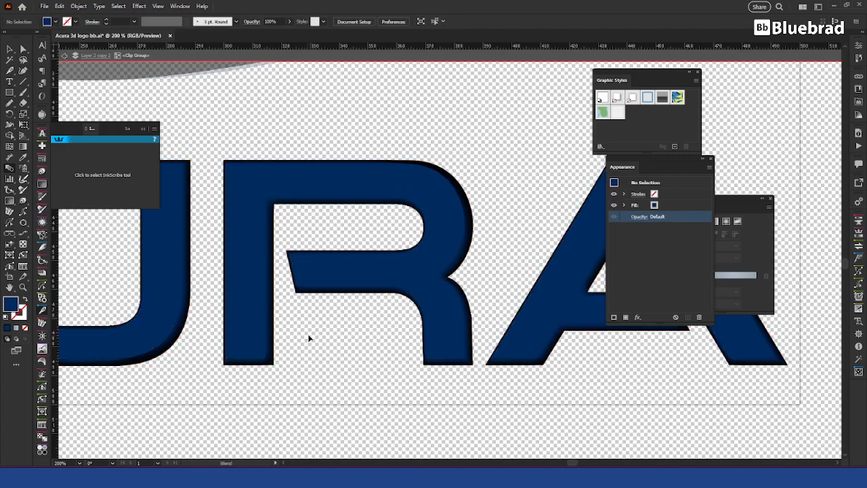
# Examine the blended shading along the edges of the wordmark letters.
pyautogui.scroll(-3, 405, 311)
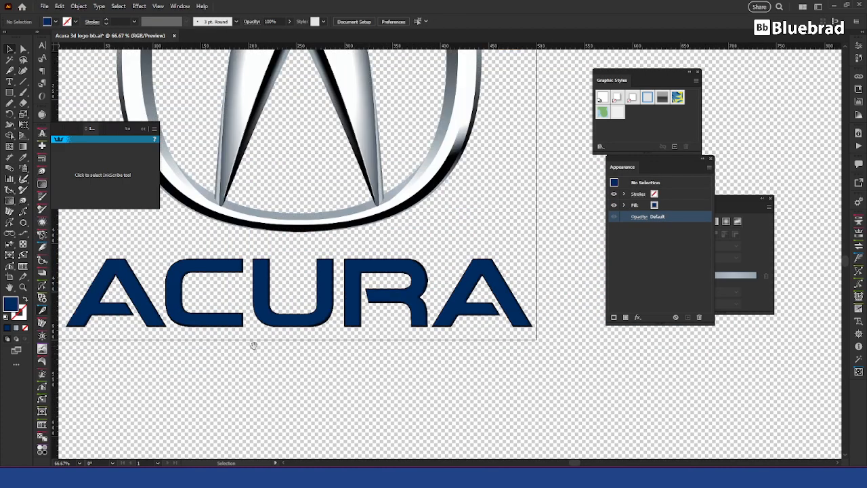
pyautogui.moveTo(252, 344); pyautogui.dragTo(401, 326)
pyautogui.scroll(7, 291, 273)
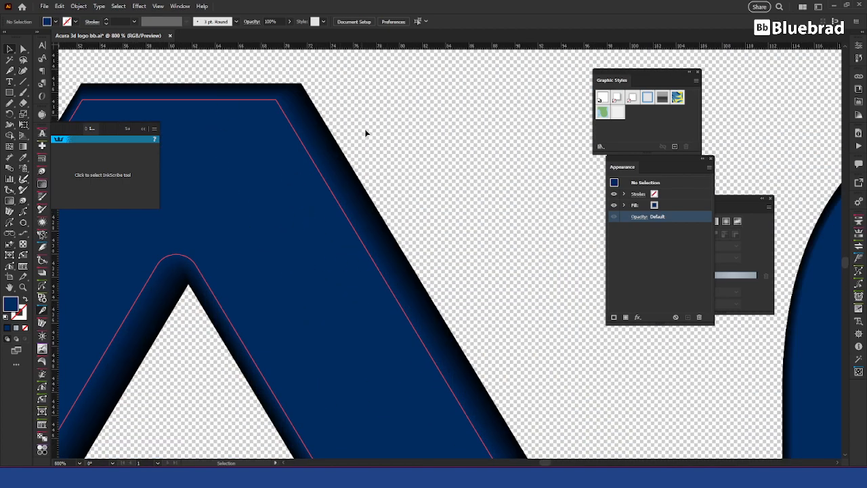
pyautogui.scroll(4, 320, 155)
pyautogui.scroll(-2, 303, 170)
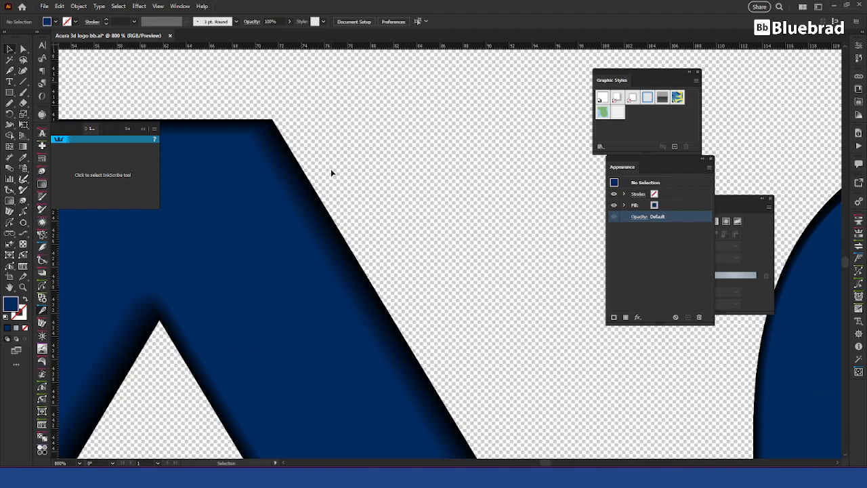
pyautogui.scroll(-5, 331, 169)
# Create smaller copies of the blend's whole inner letter group with Offset Path, using a -1 mm offset and round joins.
pyautogui.press('a')
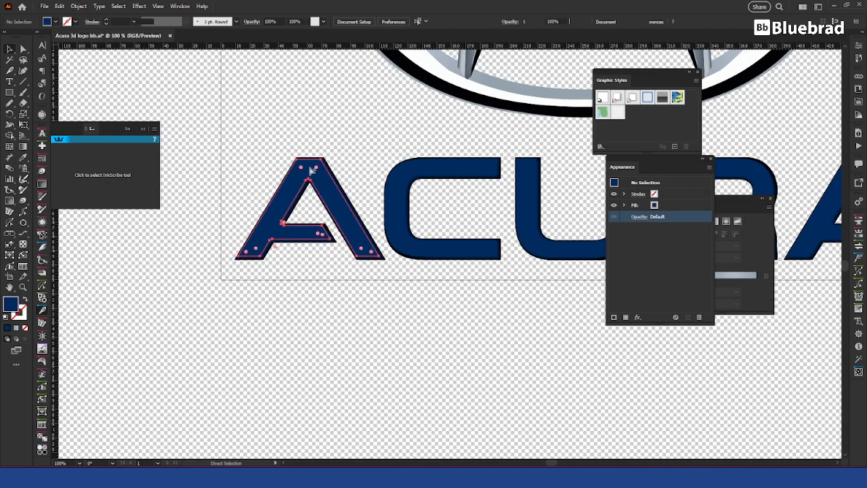
pyautogui.click(309, 169)
pyautogui.press('v')
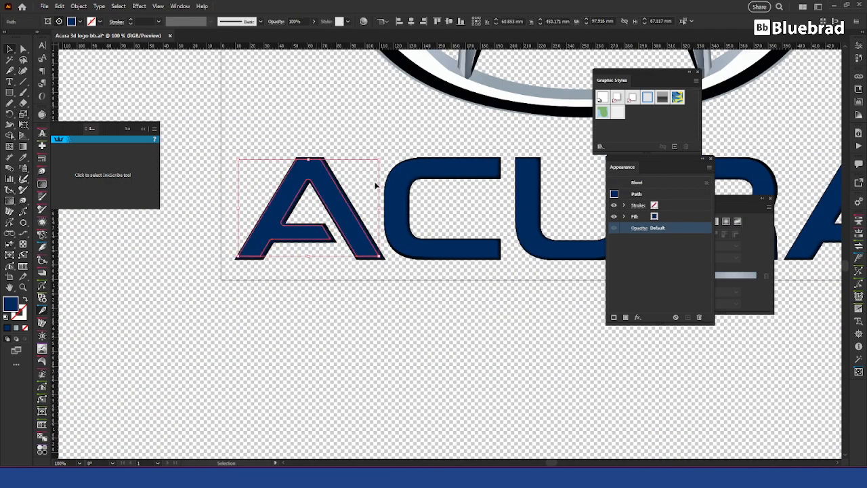
pyautogui.keyDown('shift'); pyautogui.click(433, 173); pyautogui.keyUp('shift')
pyautogui.keyDown('shift'); pyautogui.click(529, 170); pyautogui.keyUp('shift')
pyautogui.moveTo(483, 192); pyautogui.dragTo(143, 215)
pyautogui.keyDown('shift'); pyautogui.click(327, 198); pyautogui.keyUp('shift')
pyautogui.keyDown('shift'); pyautogui.click(476, 246); pyautogui.keyUp('shift')
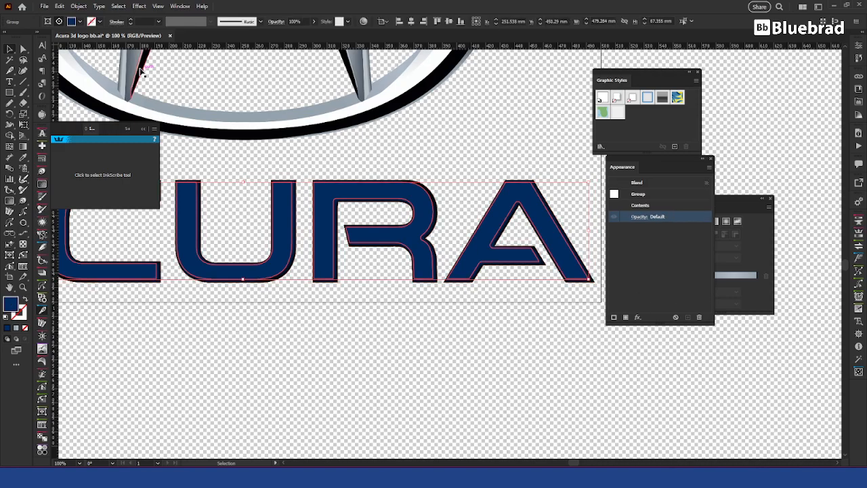
pyautogui.click(80, 7)
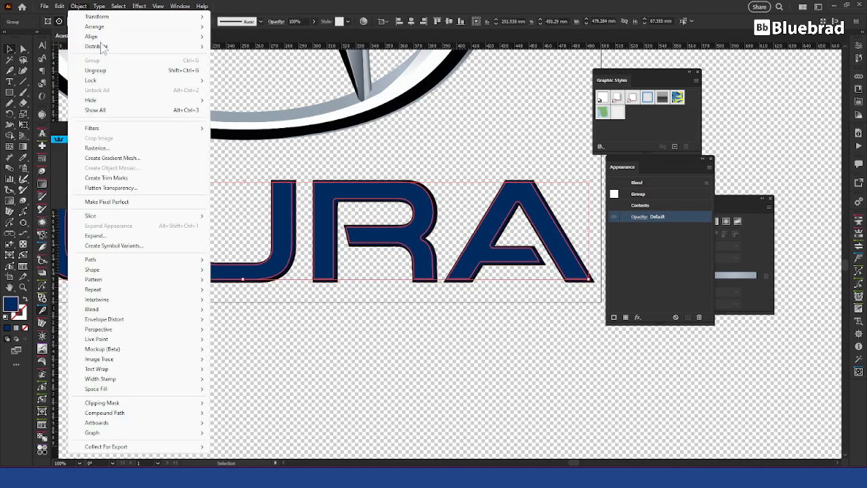
pyautogui.moveTo(159, 261)
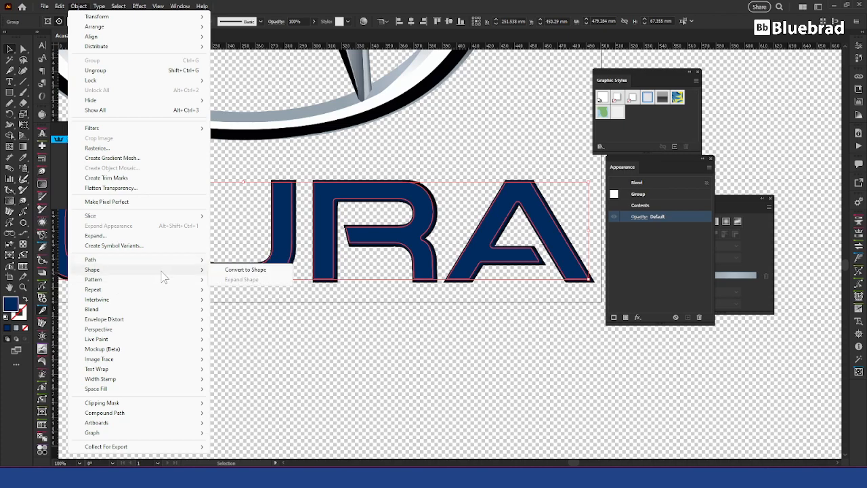
pyautogui.moveTo(162, 290)
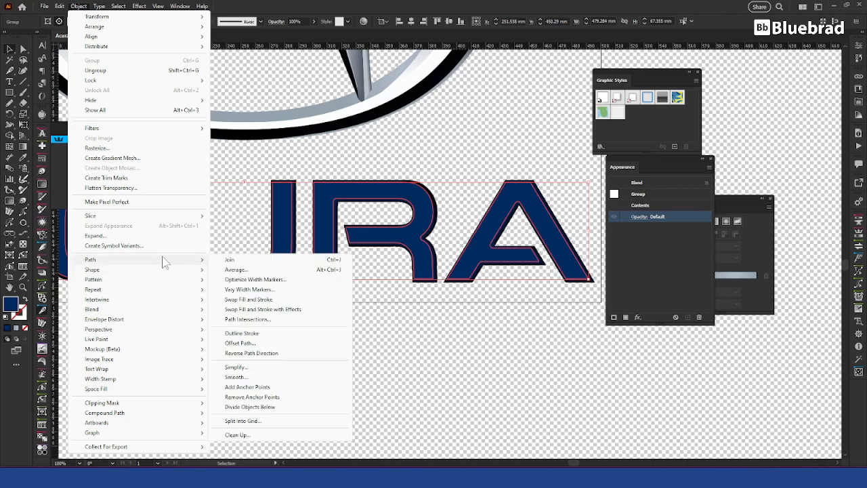
pyautogui.click(259, 347)
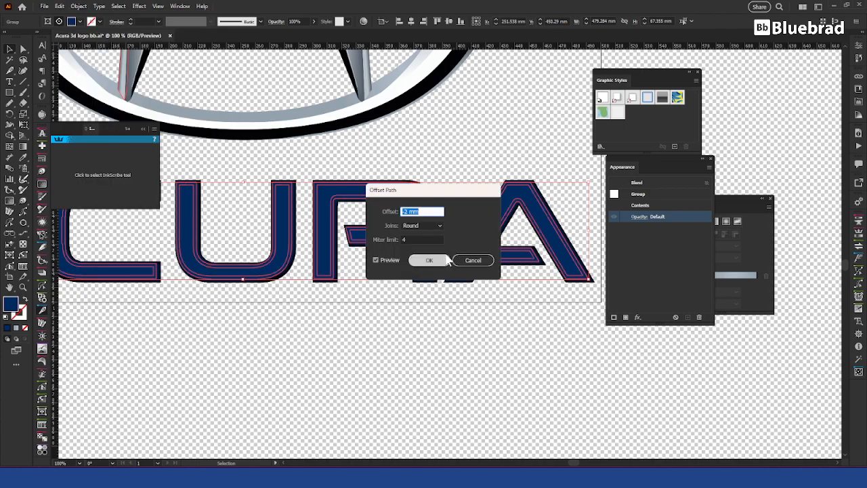
pyautogui.write('-1')
pyautogui.press('Tab')
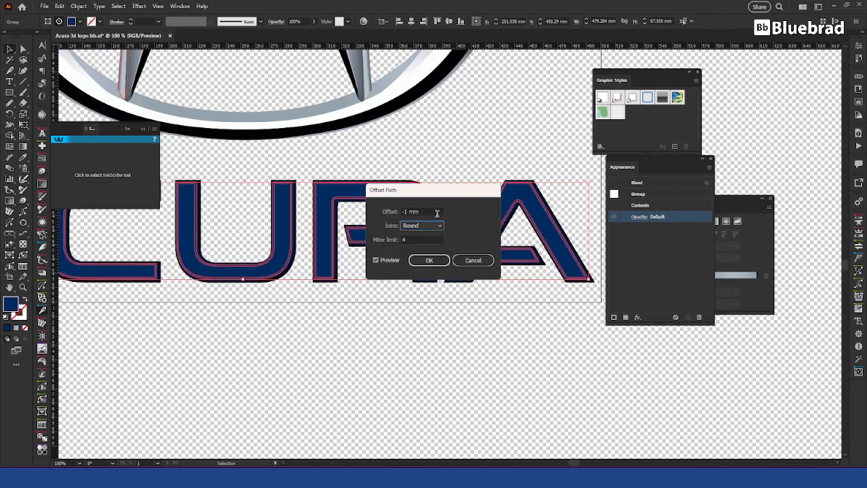
pyautogui.click(429, 260)
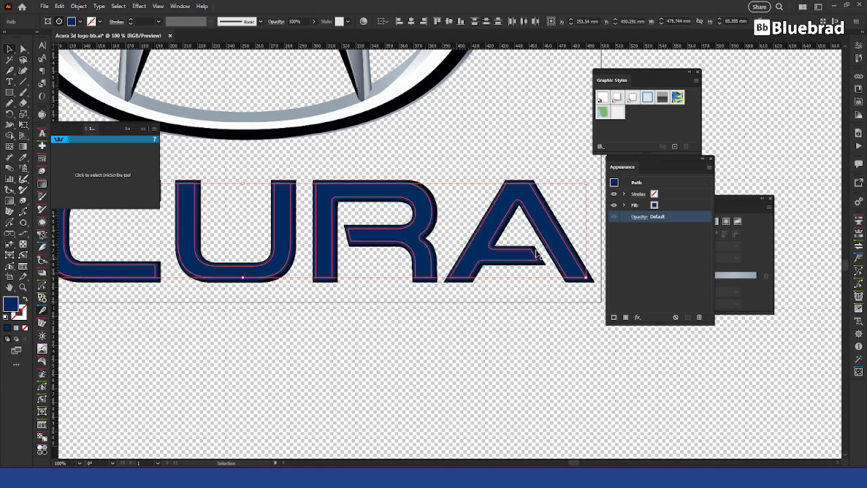
# Group the new offset letter paths and use them in place of the blend's previous inner letter group.
pyautogui.scroll(1, 417, 184)
pyautogui.scroll(3, 417, 185)
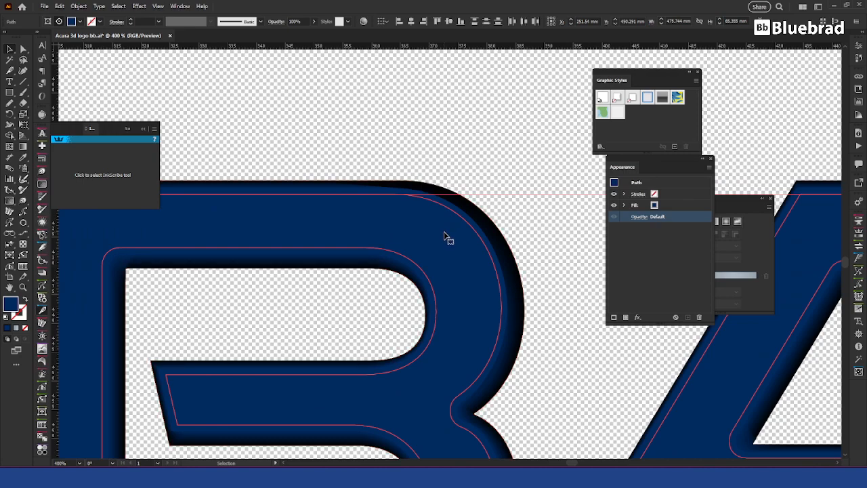
pyautogui.hotkey('ctrl', 'z')
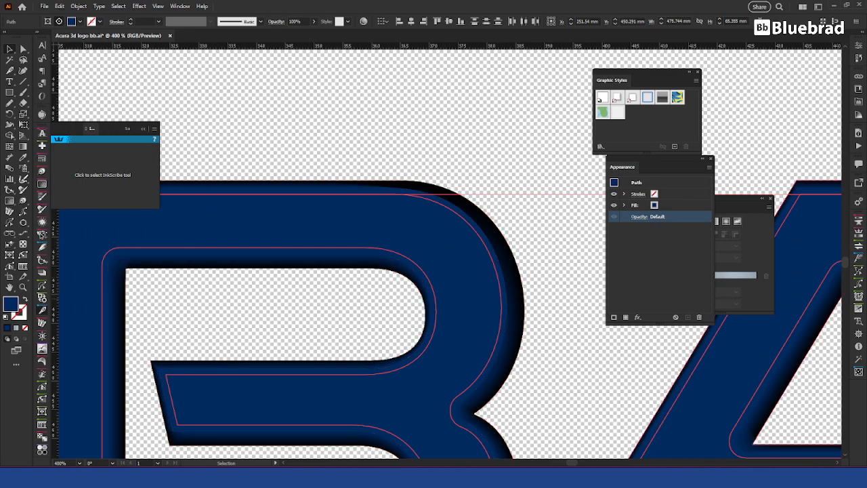
pyautogui.hotkey('ctrl', 'z')
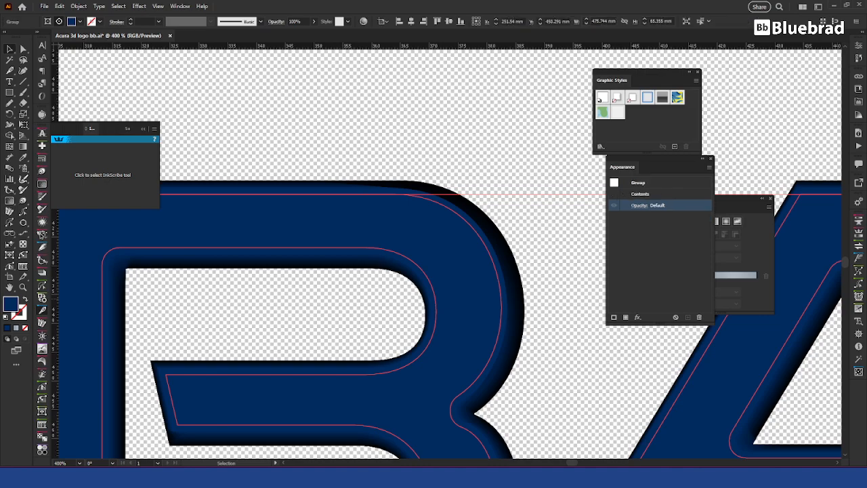
pyautogui.hotkey('ctrl', 'z')
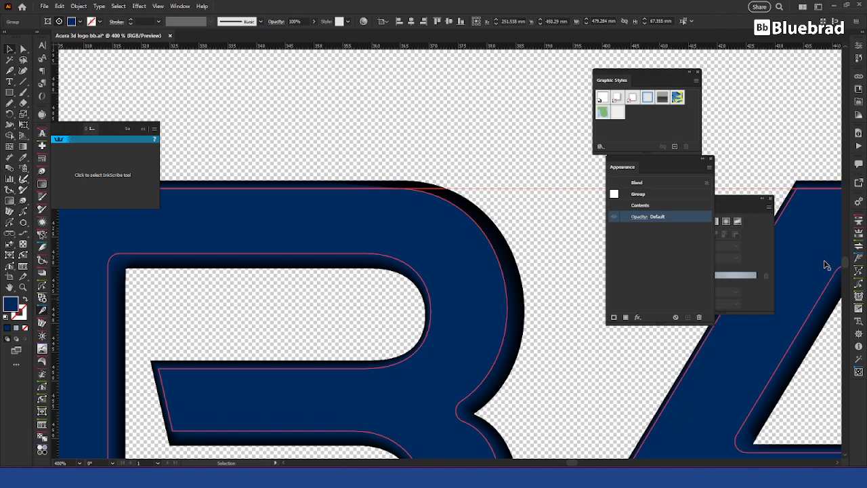
pyautogui.click(566, 300)
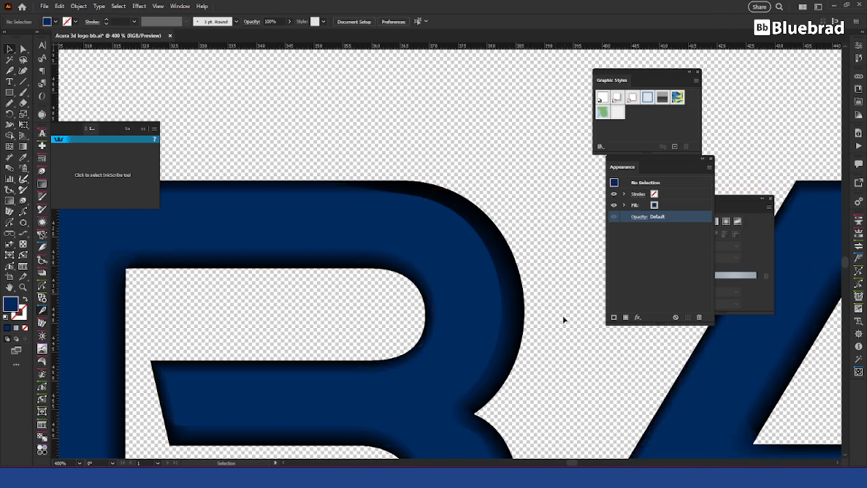
# Undo the last three changes made to the blend's inner letter group.
pyautogui.scroll(-3, 582, 306)
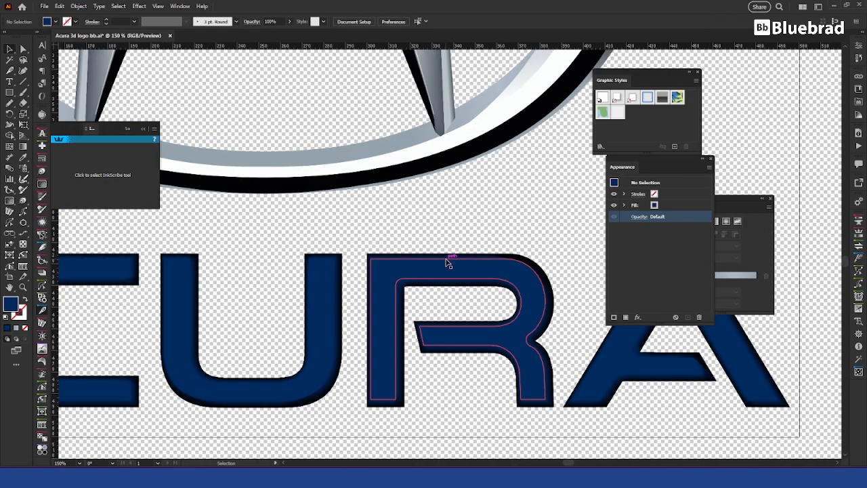
pyautogui.moveTo(537, 259); pyautogui.dragTo(480, 243)
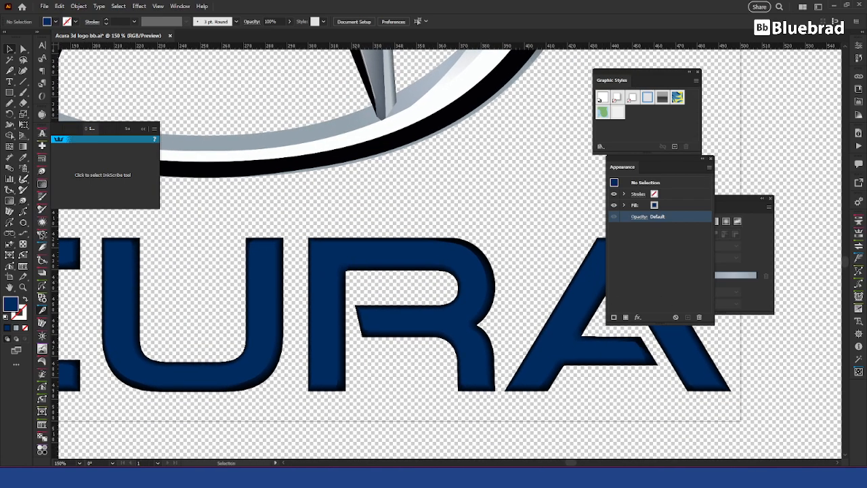
pyautogui.hotkey('ctrl', 'z')
pyautogui.hotkey('ctrl', 'z')
pyautogui.hotkey('ctrl', 'z')
# Nudge the blend's inner letter group upward to about X 252.6 mm, Y 448.5 mm for heavier shading along the letters' lower edges, and deselect it.
pyautogui.press('Right')
pyautogui.press('Up')
pyautogui.press('Up')
pyautogui.press('Up')
pyautogui.press('Down')
pyautogui.press('Down')
pyautogui.press('Down')
pyautogui.press('Down')
pyautogui.press('Down')
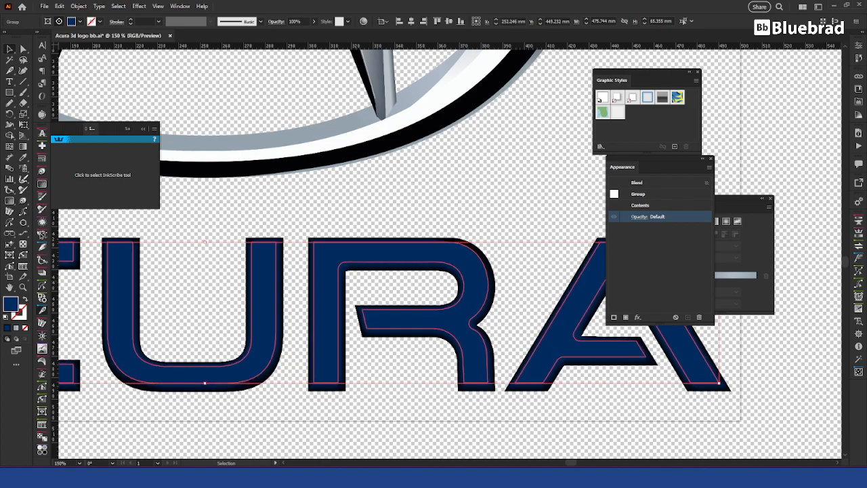
pyautogui.press('Right')
pyautogui.press('Right')
pyautogui.press('Down')
pyautogui.press('Up')
pyautogui.press('Up')
pyautogui.press('Up')
pyautogui.press('Up')
pyautogui.press('Up')
pyautogui.press('Up')
pyautogui.press('Up')
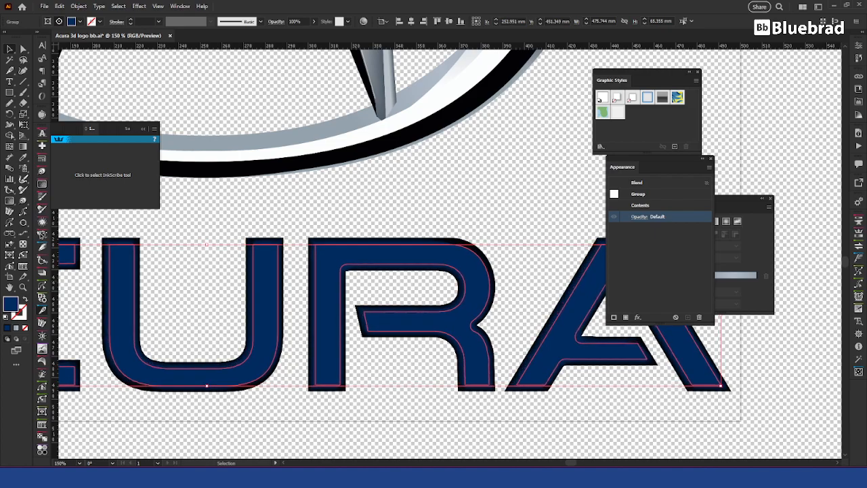
pyautogui.press('Left')
pyautogui.press('Left')
pyautogui.press('Up')
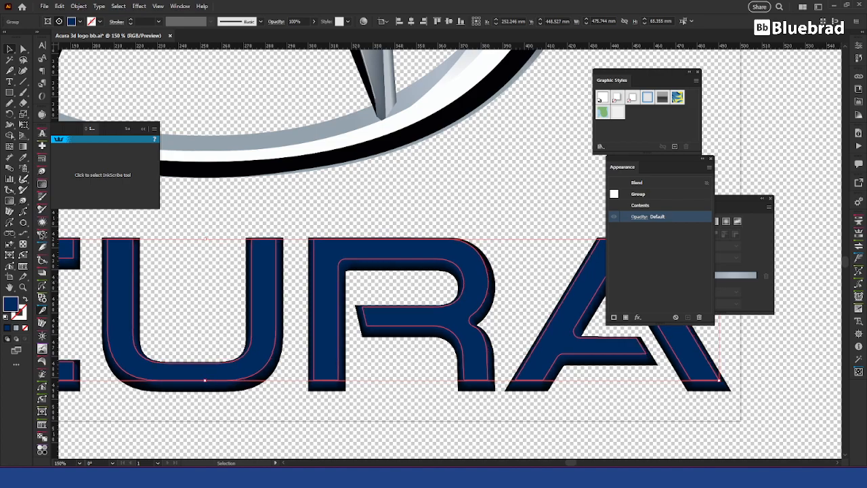
pyautogui.press('Right')
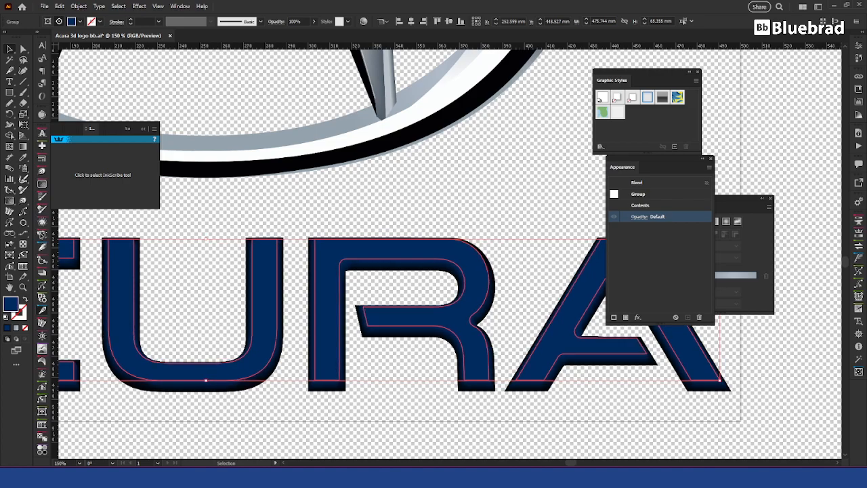
pyautogui.click(548, 202)
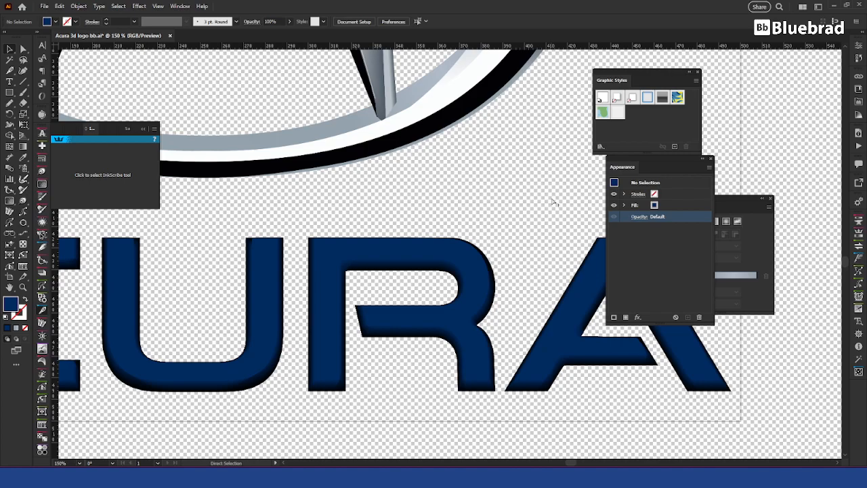
# Examine the wordmark's edge shading, both close up on the letter U and together with the whole emblem.
pyautogui.hotkey('ctrl', '0')
pyautogui.moveTo(483, 335); pyautogui.dragTo(440, 265)
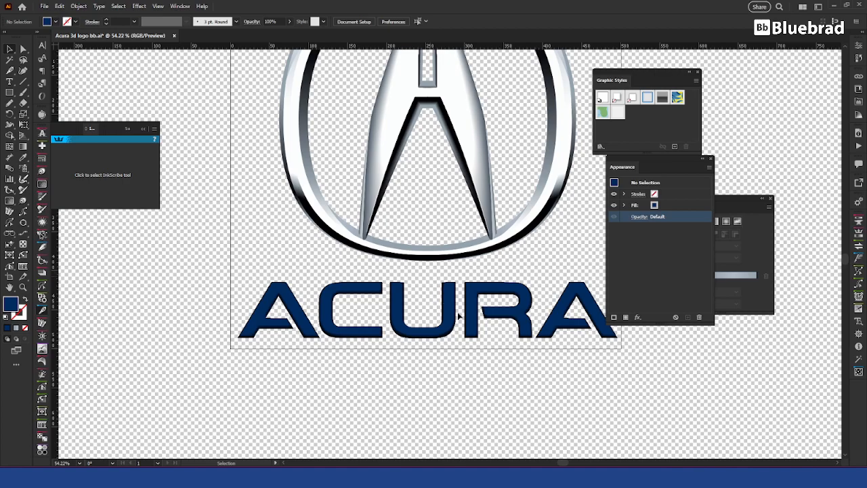
pyautogui.scroll(8, 457, 312)
pyautogui.scroll(-3, 453, 325)
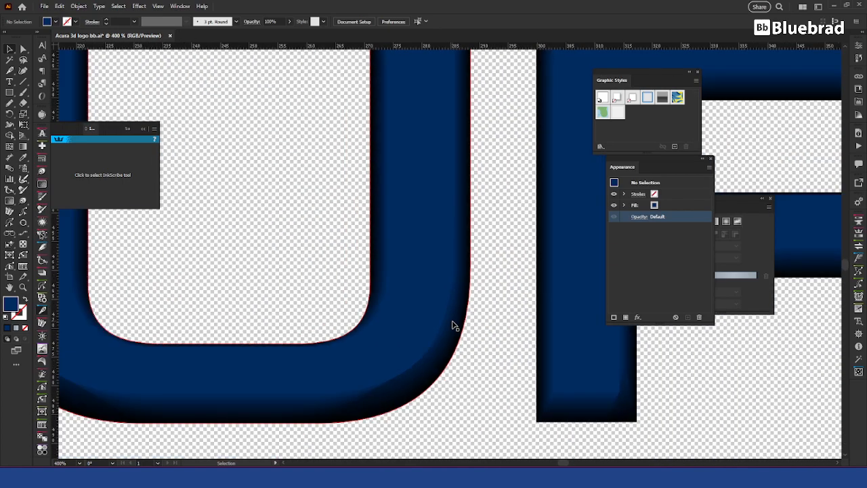
pyautogui.scroll(4, 383, 374)
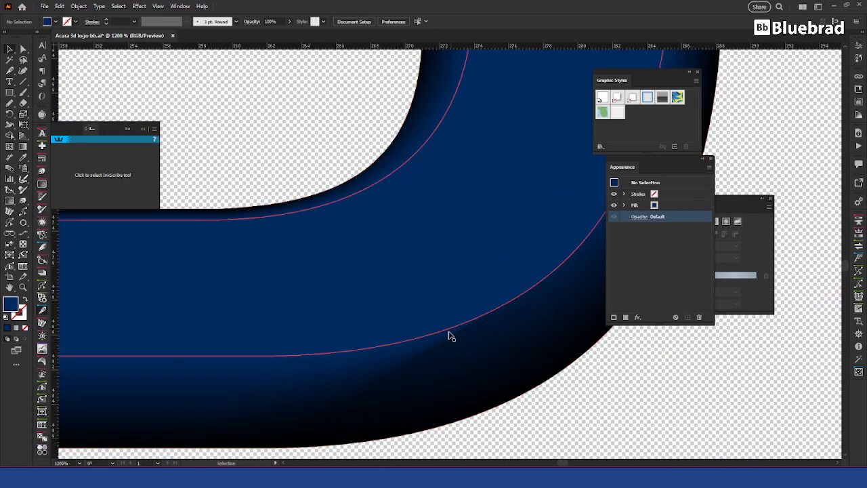
pyautogui.scroll(-6, 395, 380)
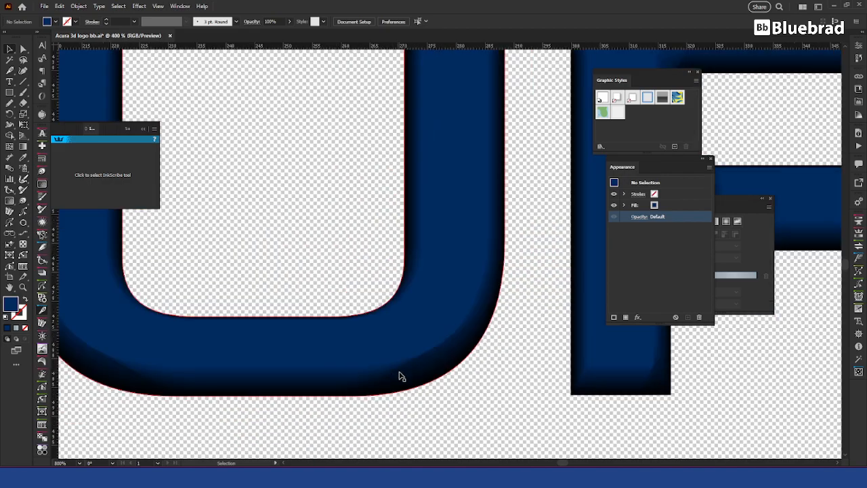
pyautogui.scroll(-2, 408, 369)
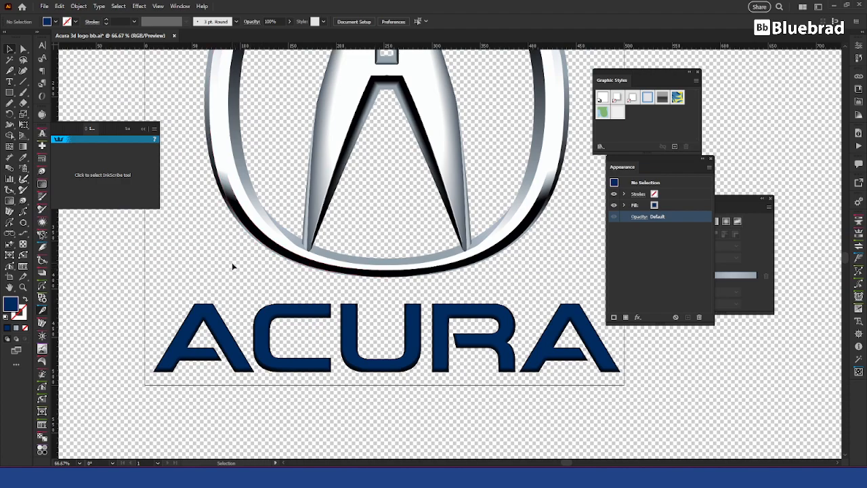
pyautogui.moveTo(539, 248); pyautogui.dragTo(527, 330)
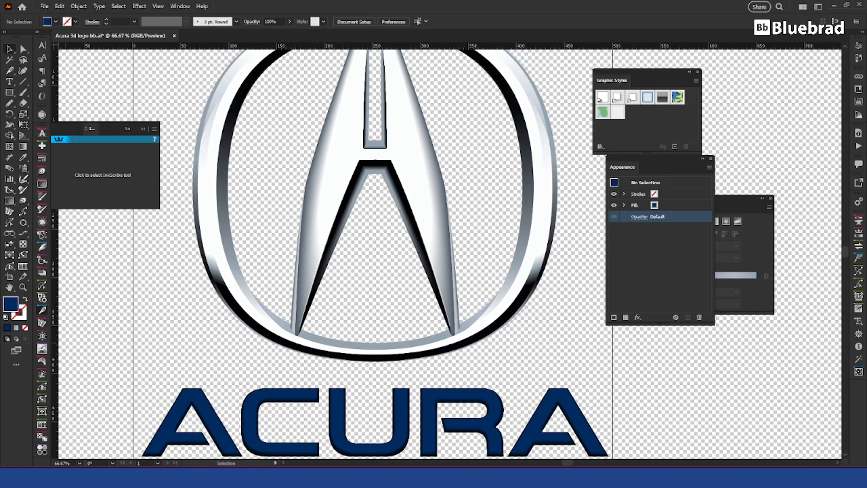